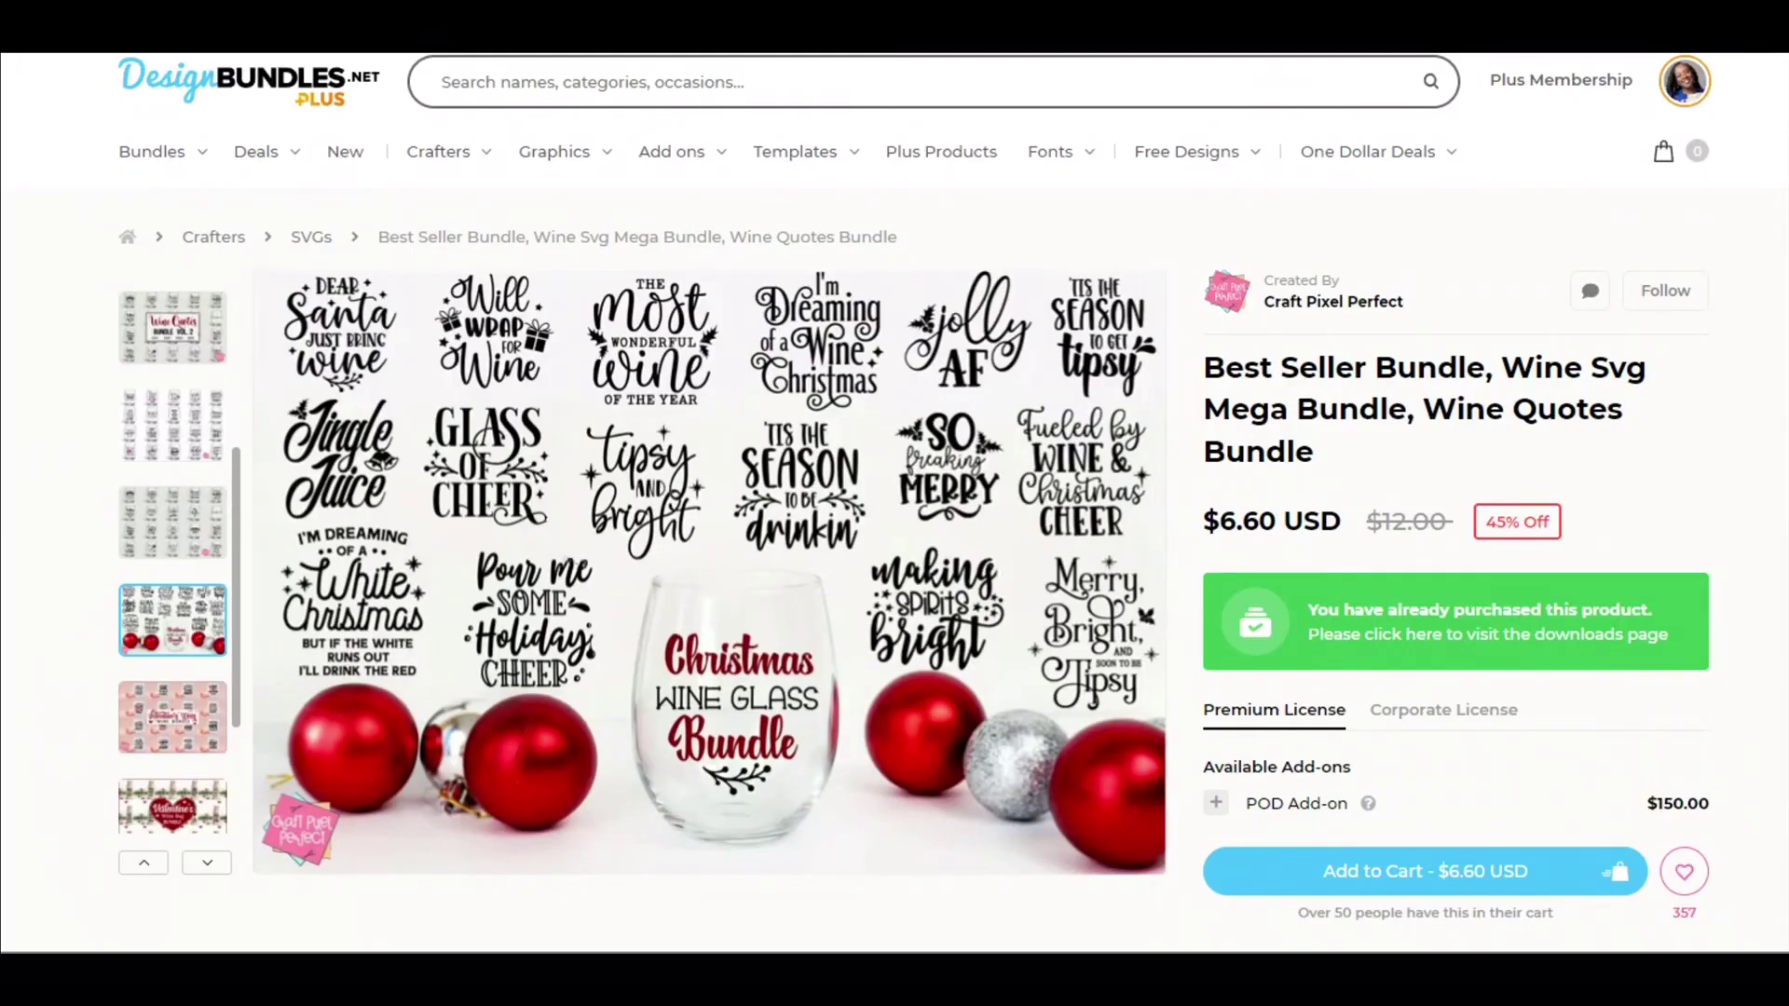
Step: Download the WineMegaBundle SVG zip from the purchased Wine Quotes bundle's downloads page and open the archive
{"action": "left_click", "coordinate": [1451, 614]}
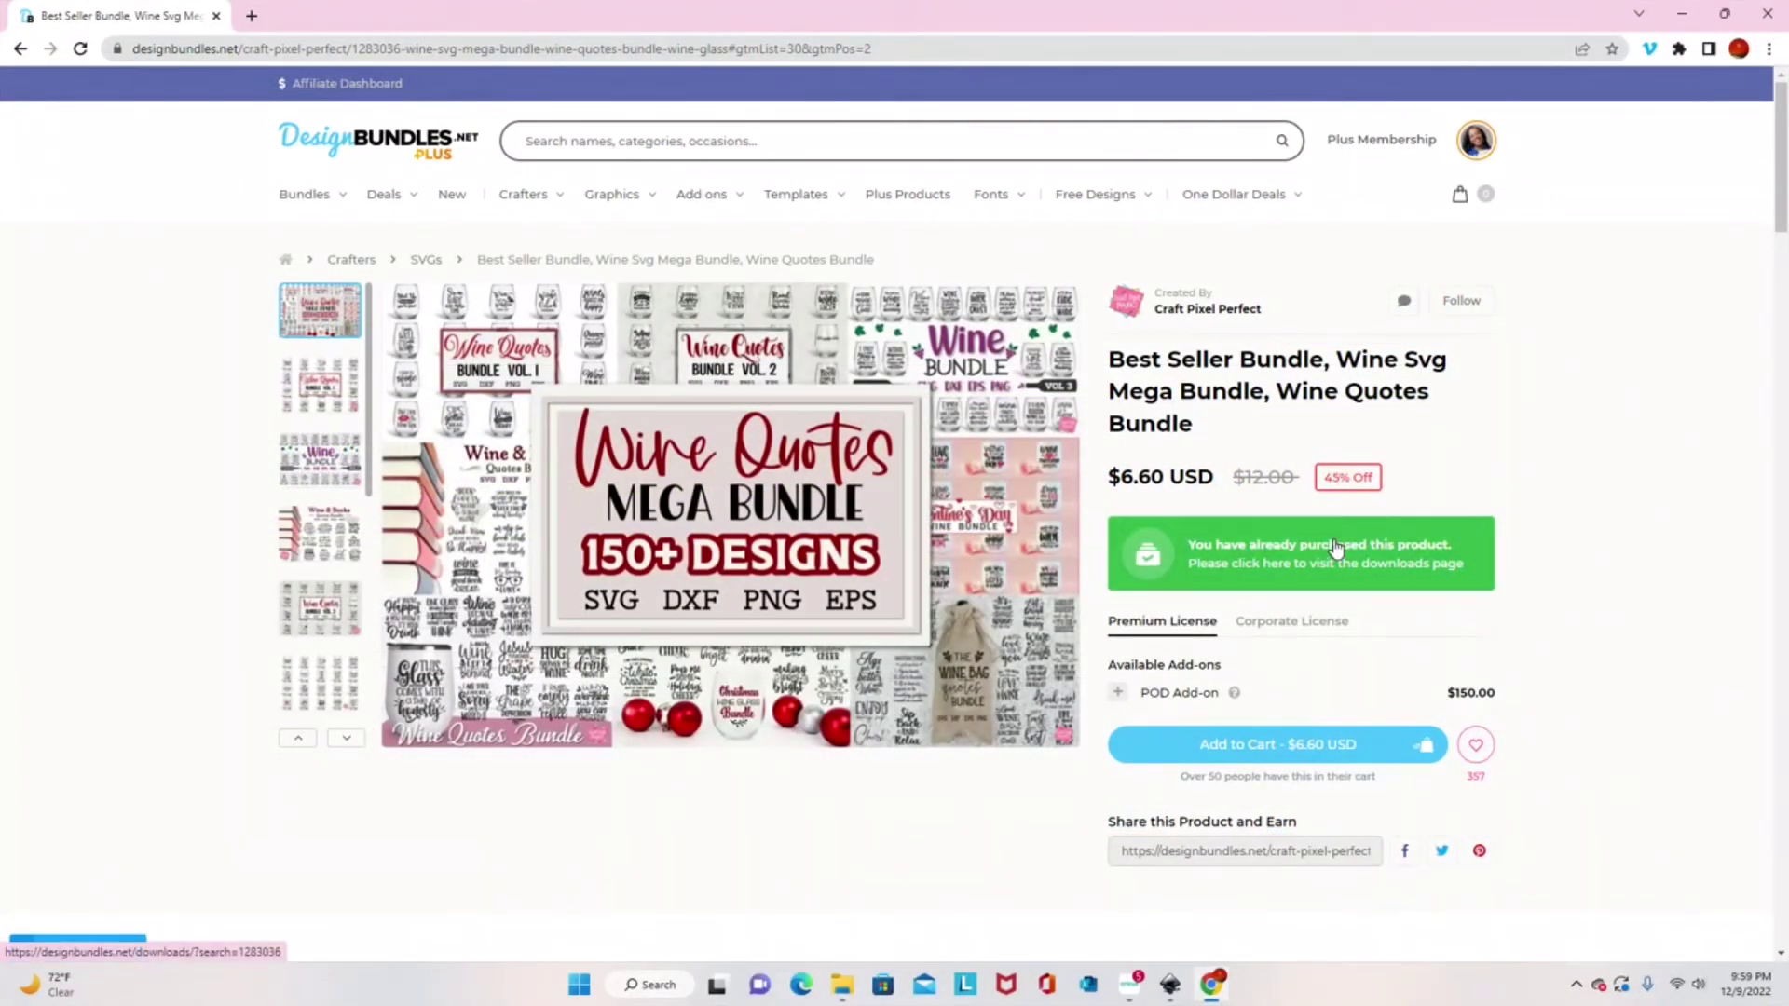
{"action": "left_click", "coordinate": [1335, 548]}
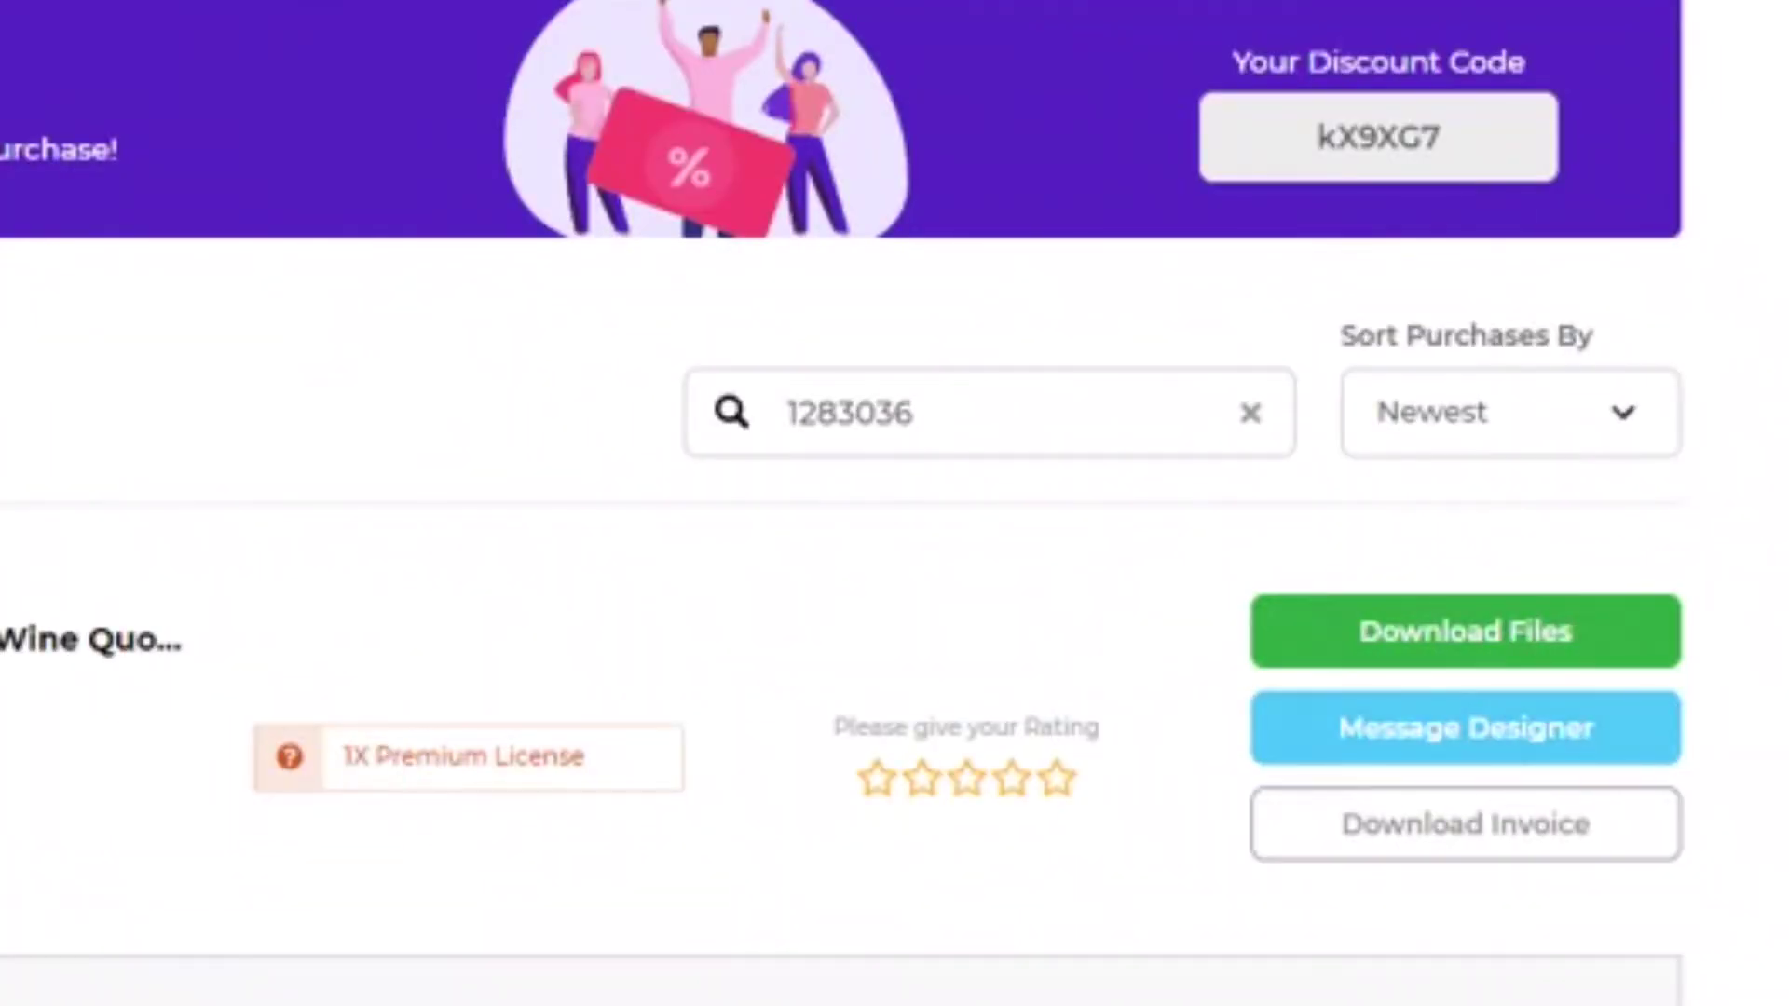
{"action": "left_click", "coordinate": [1465, 631]}
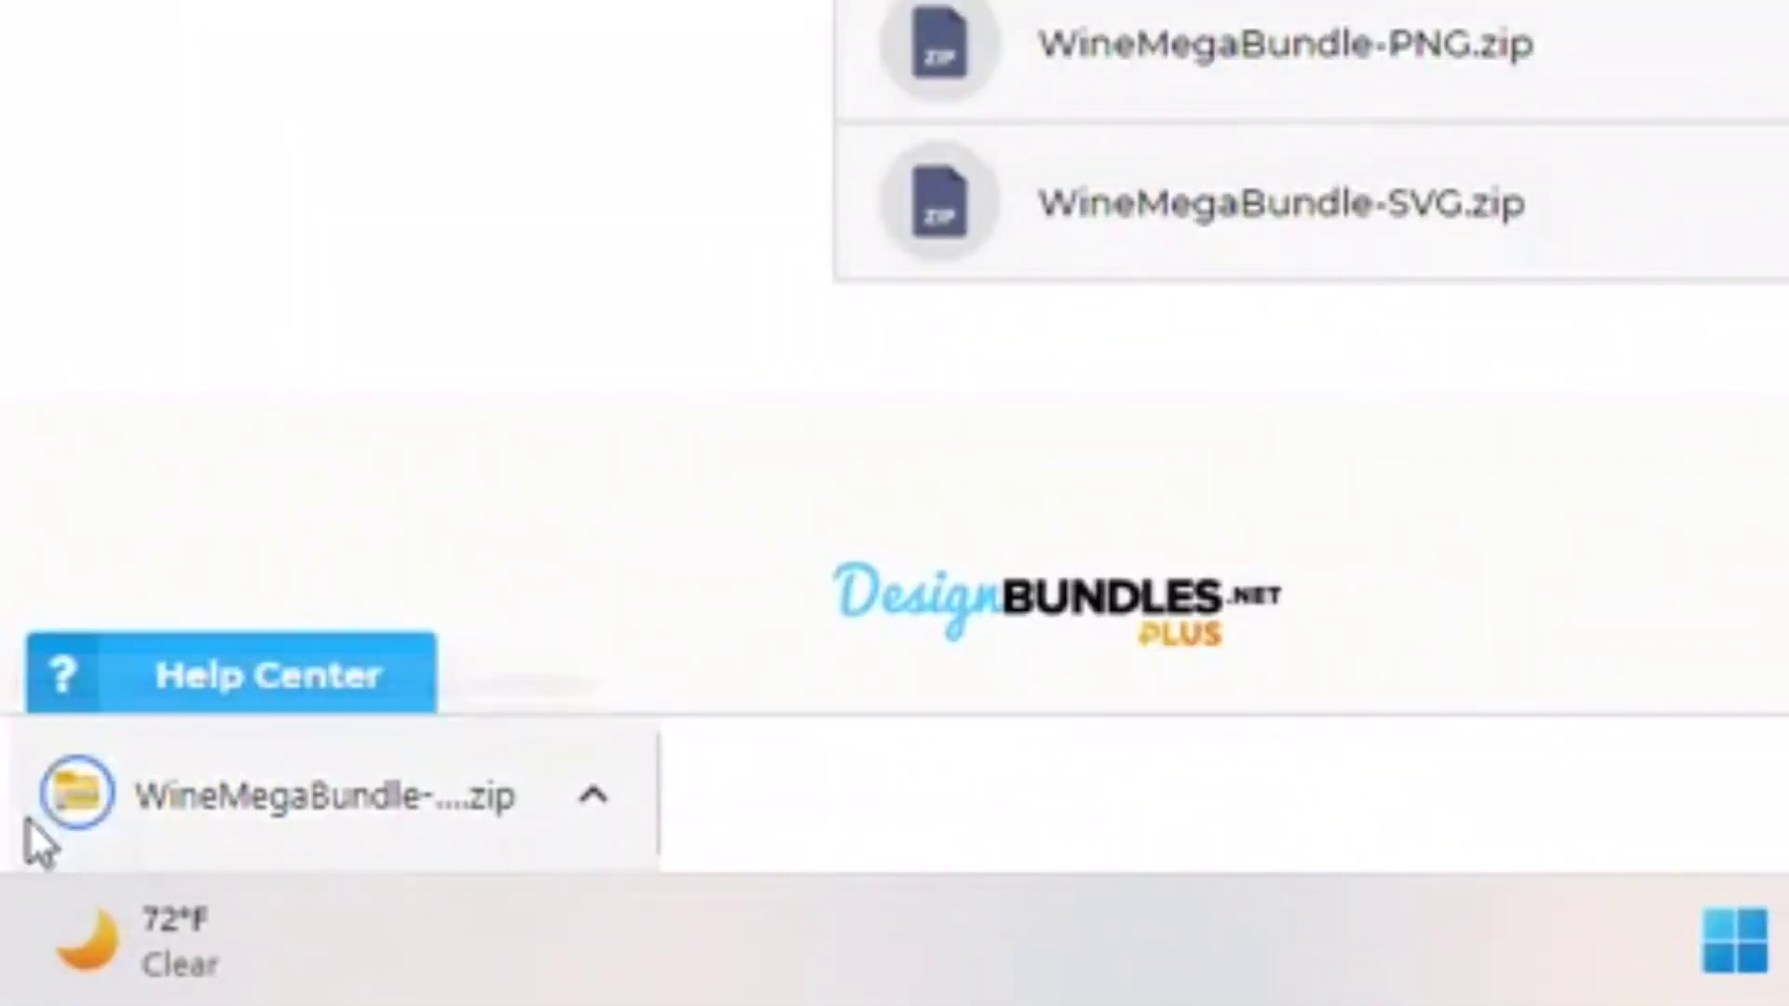
{"action": "left_click_drag", "start_coordinate": [75, 796], "coordinate": [35, 790]}
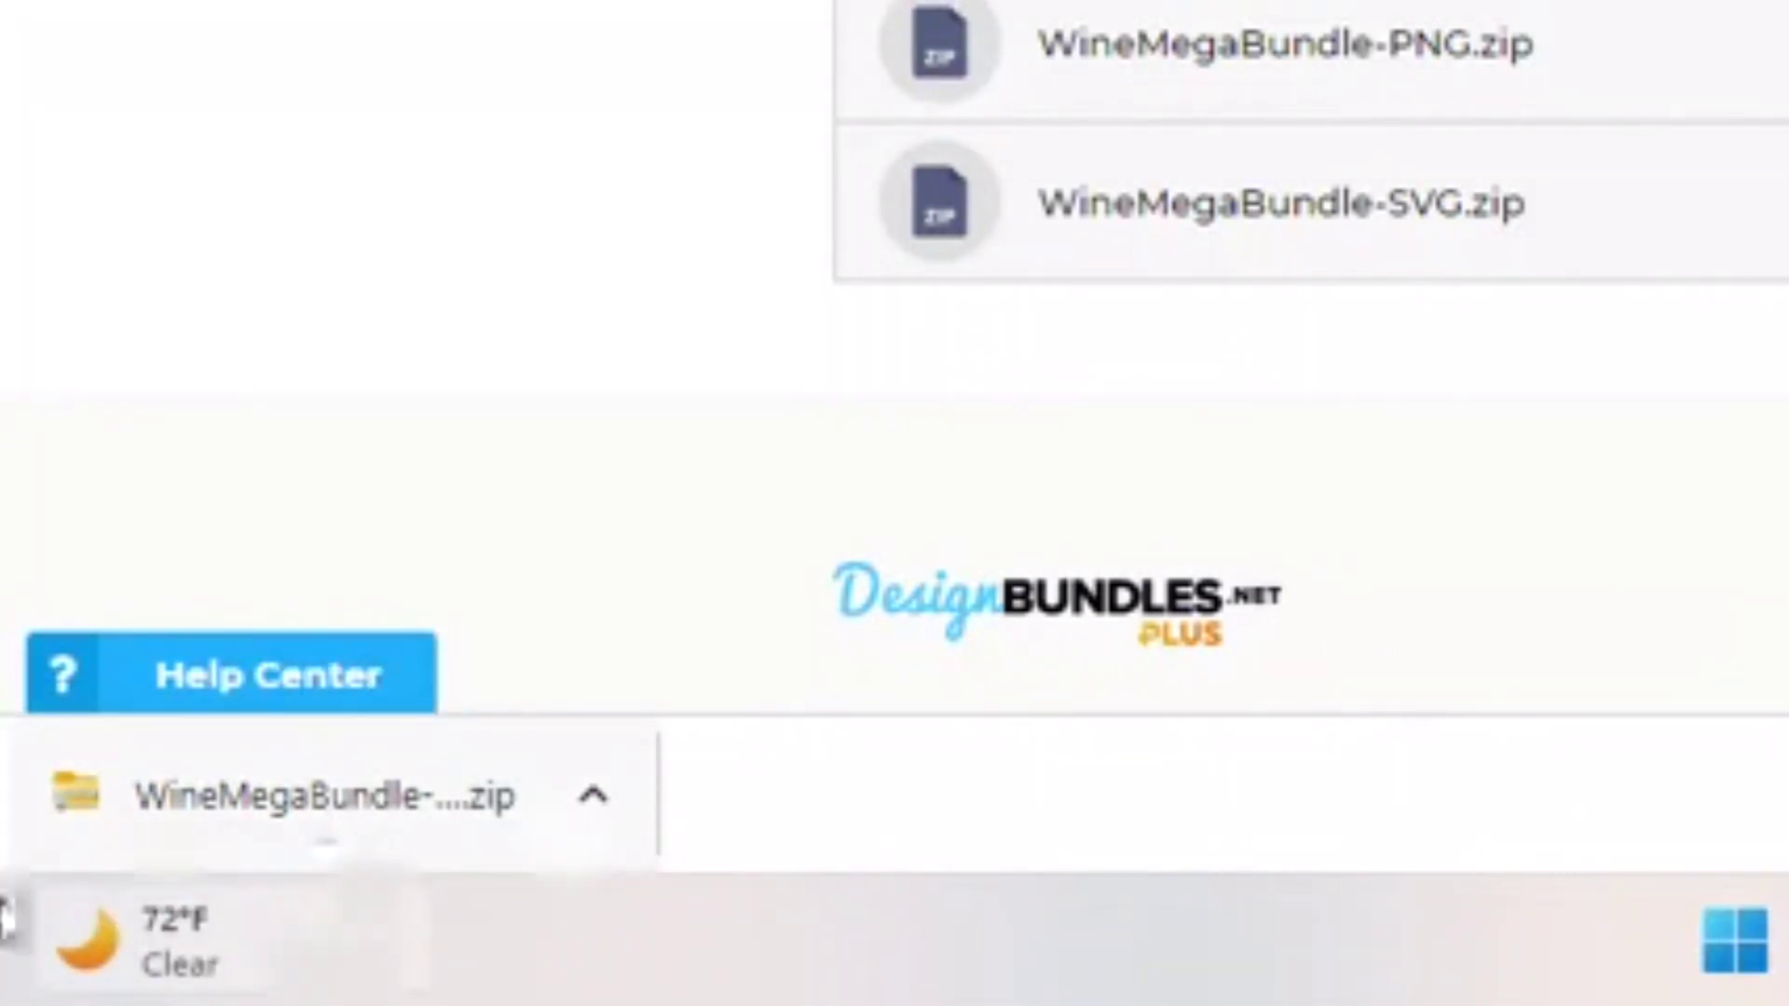
{"action": "left_click", "coordinate": [288, 838]}
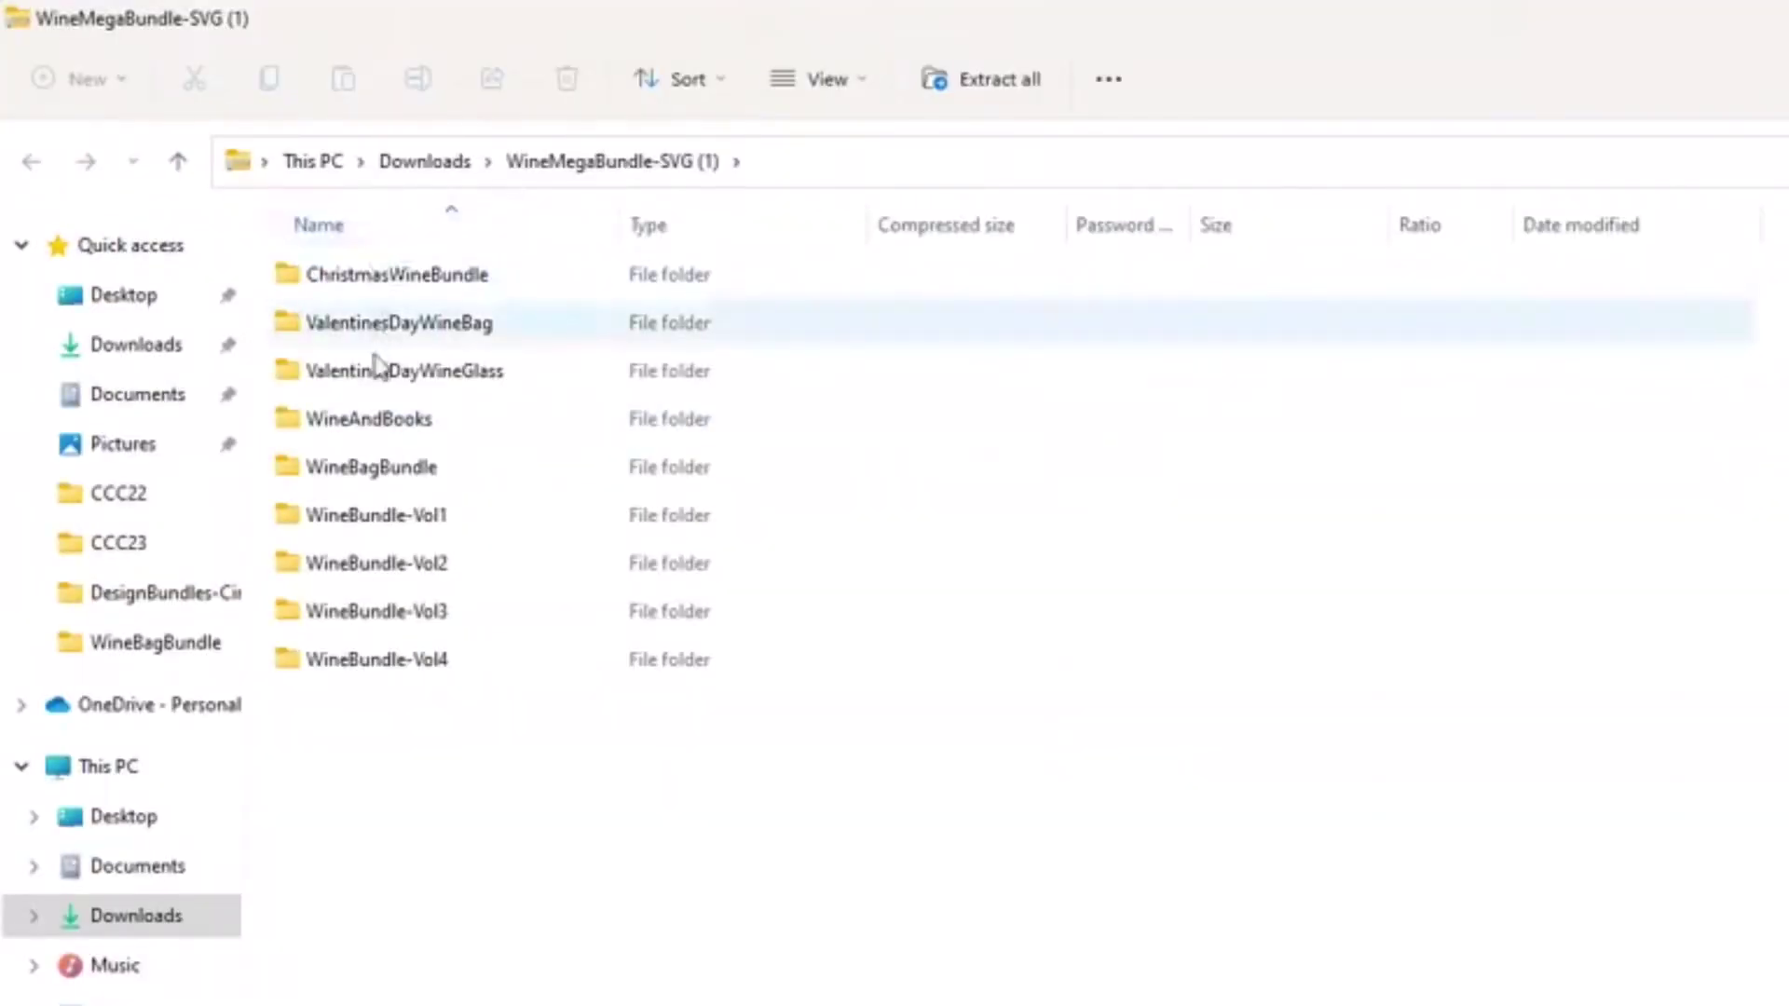
Step: Start extracting the whole archive and browse to the DESIGN BUNDLES folder on the desktop as the destination
{"action": "left_click", "coordinate": [1021, 84]}
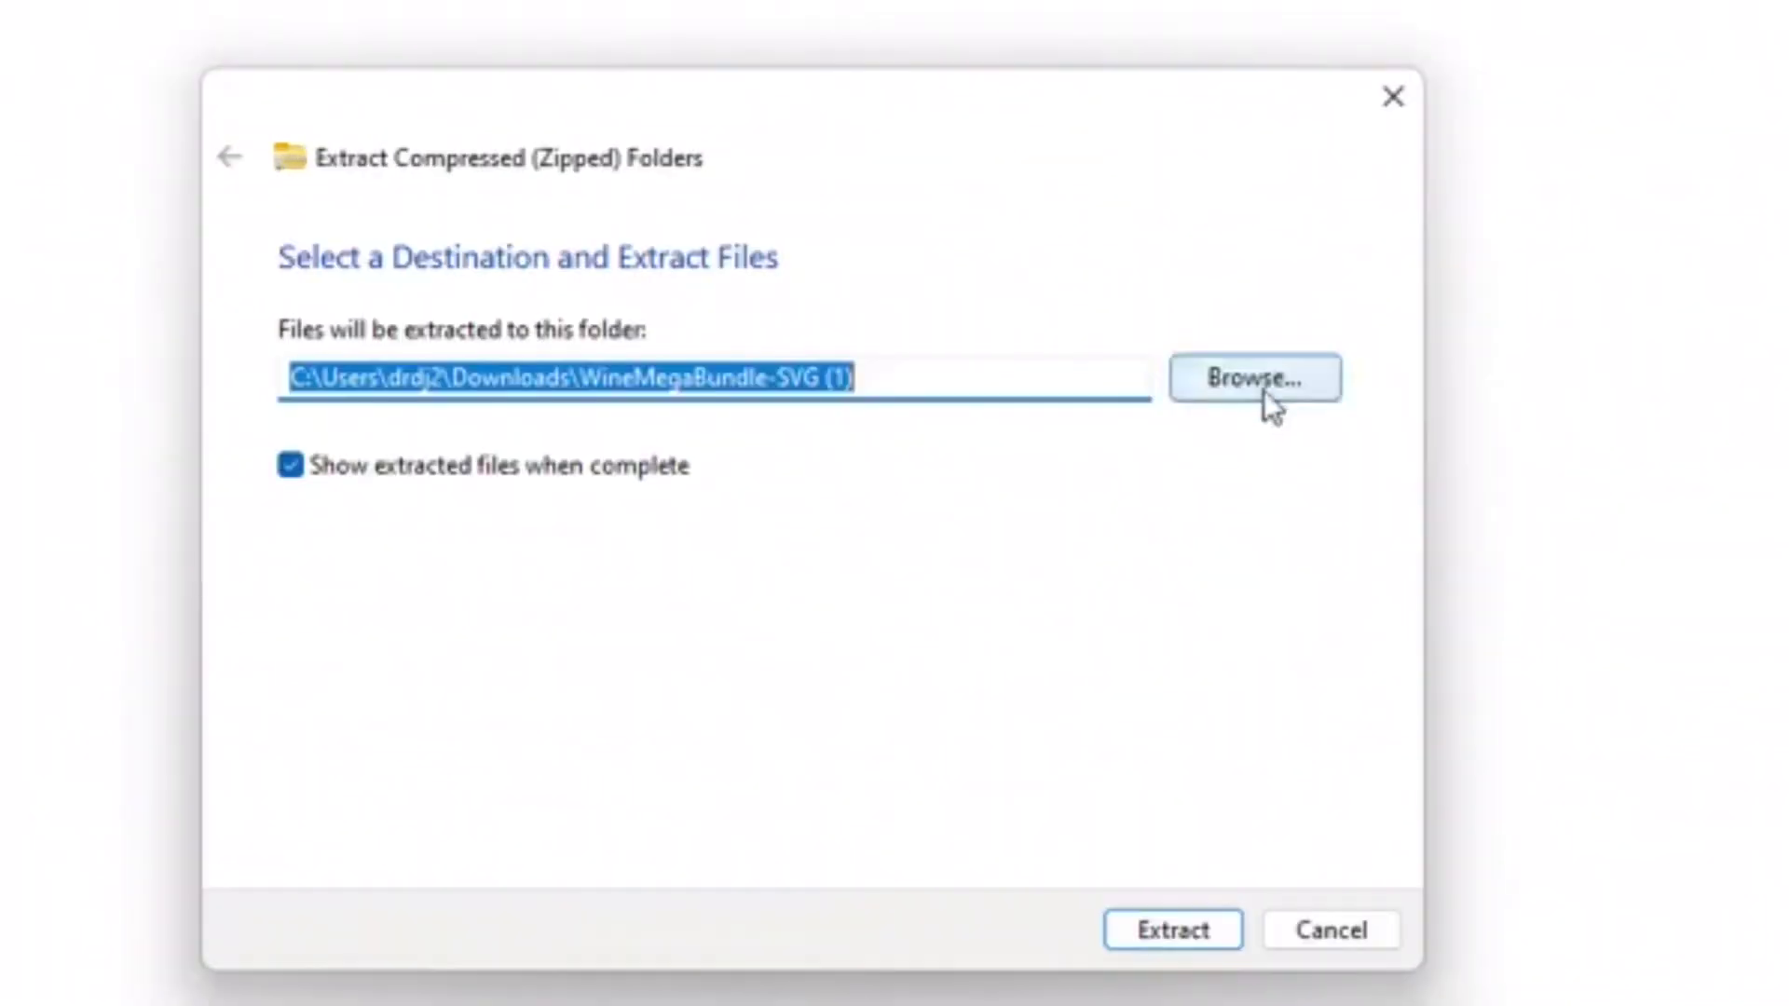
{"action": "left_click", "coordinate": [1262, 393]}
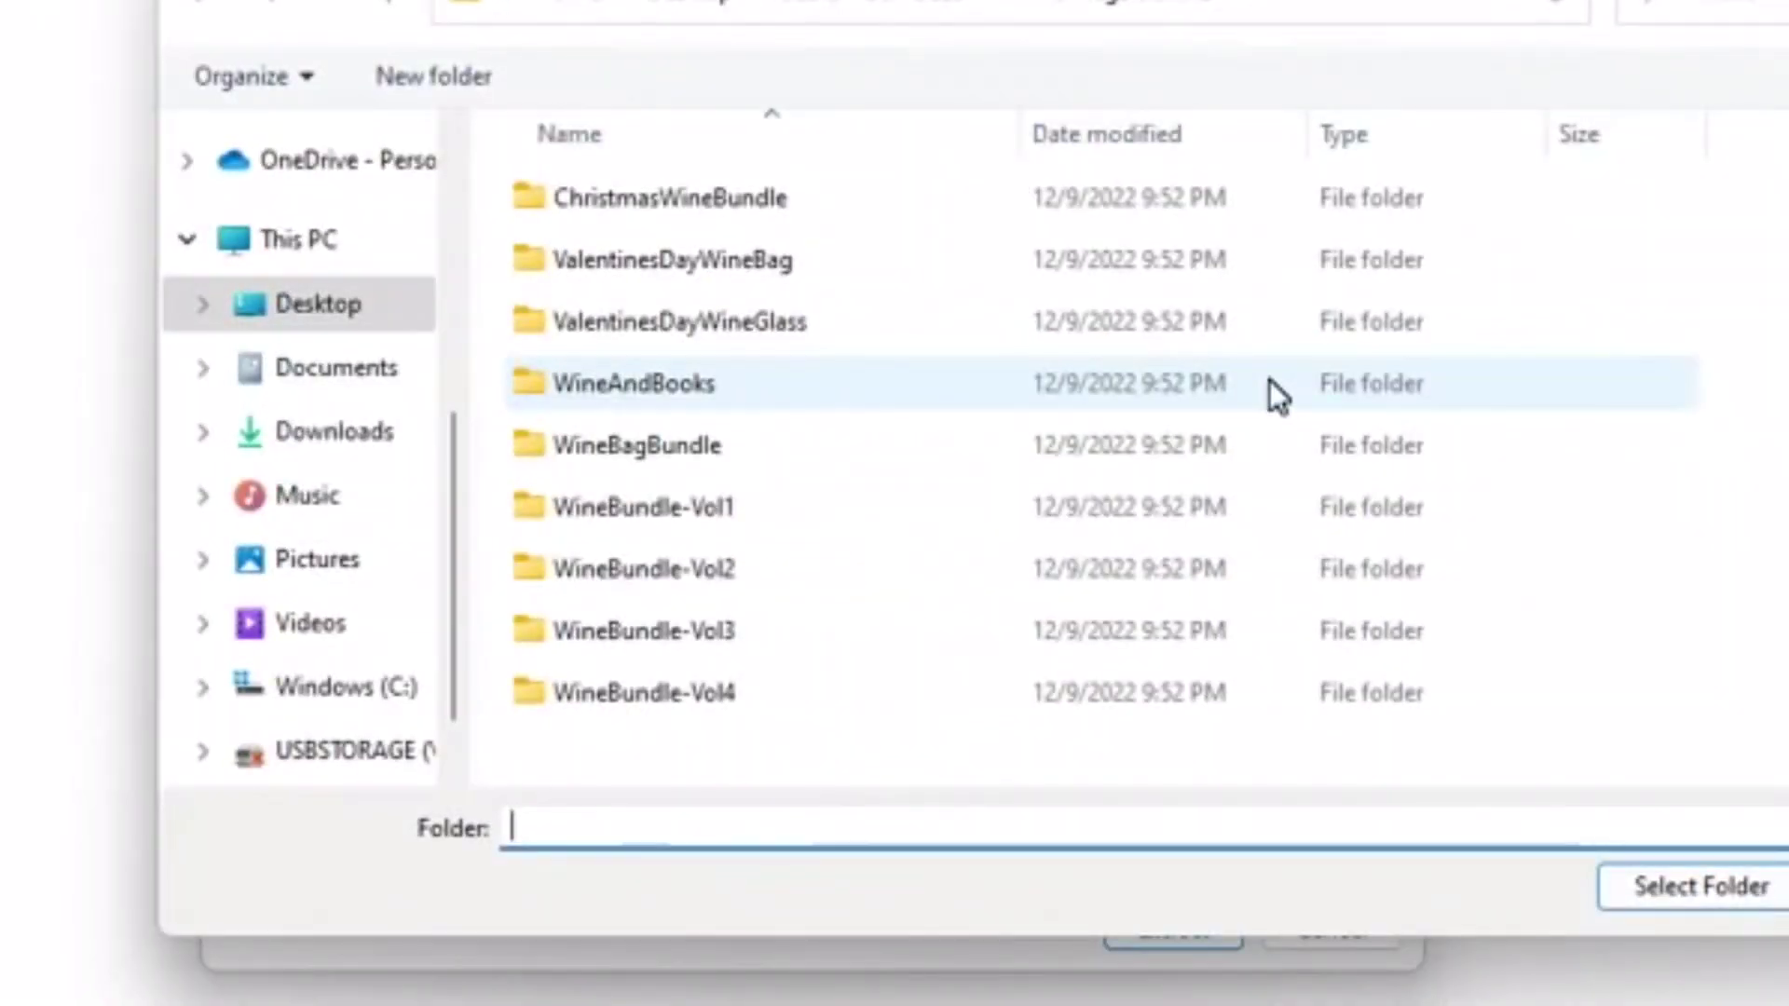
{"action": "left_click", "coordinate": [886, 12]}
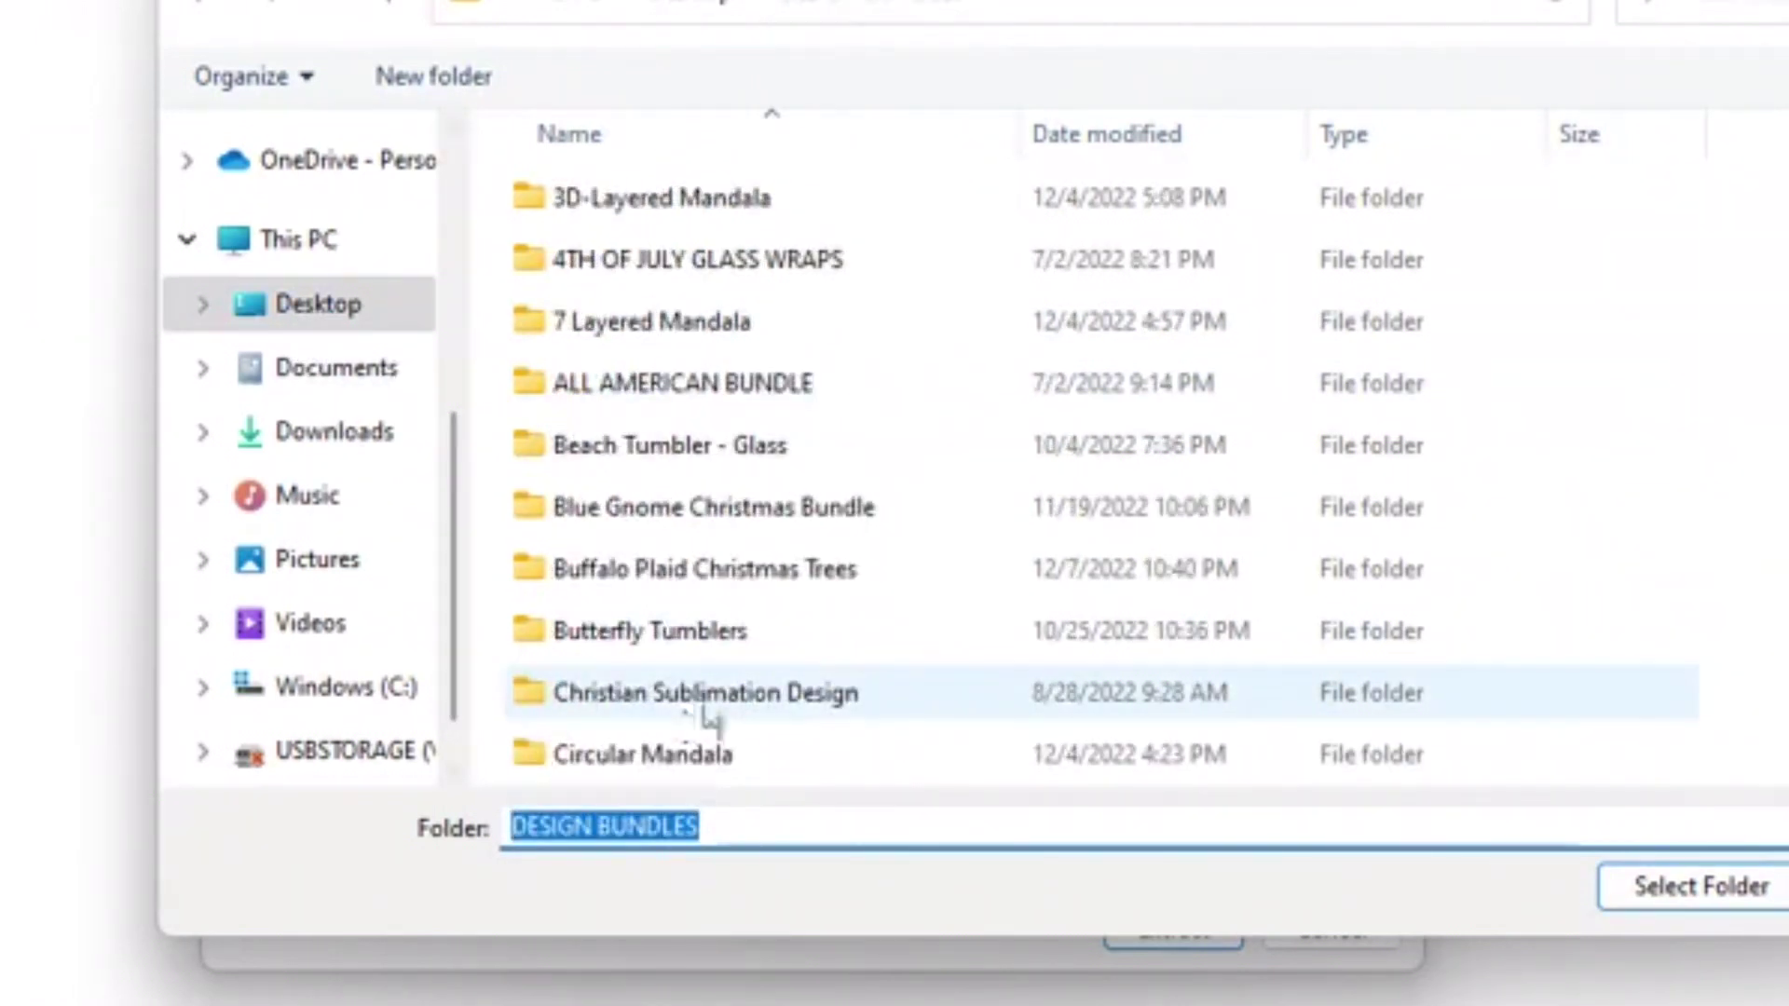
{"action": "left_click", "coordinate": [680, 20]}
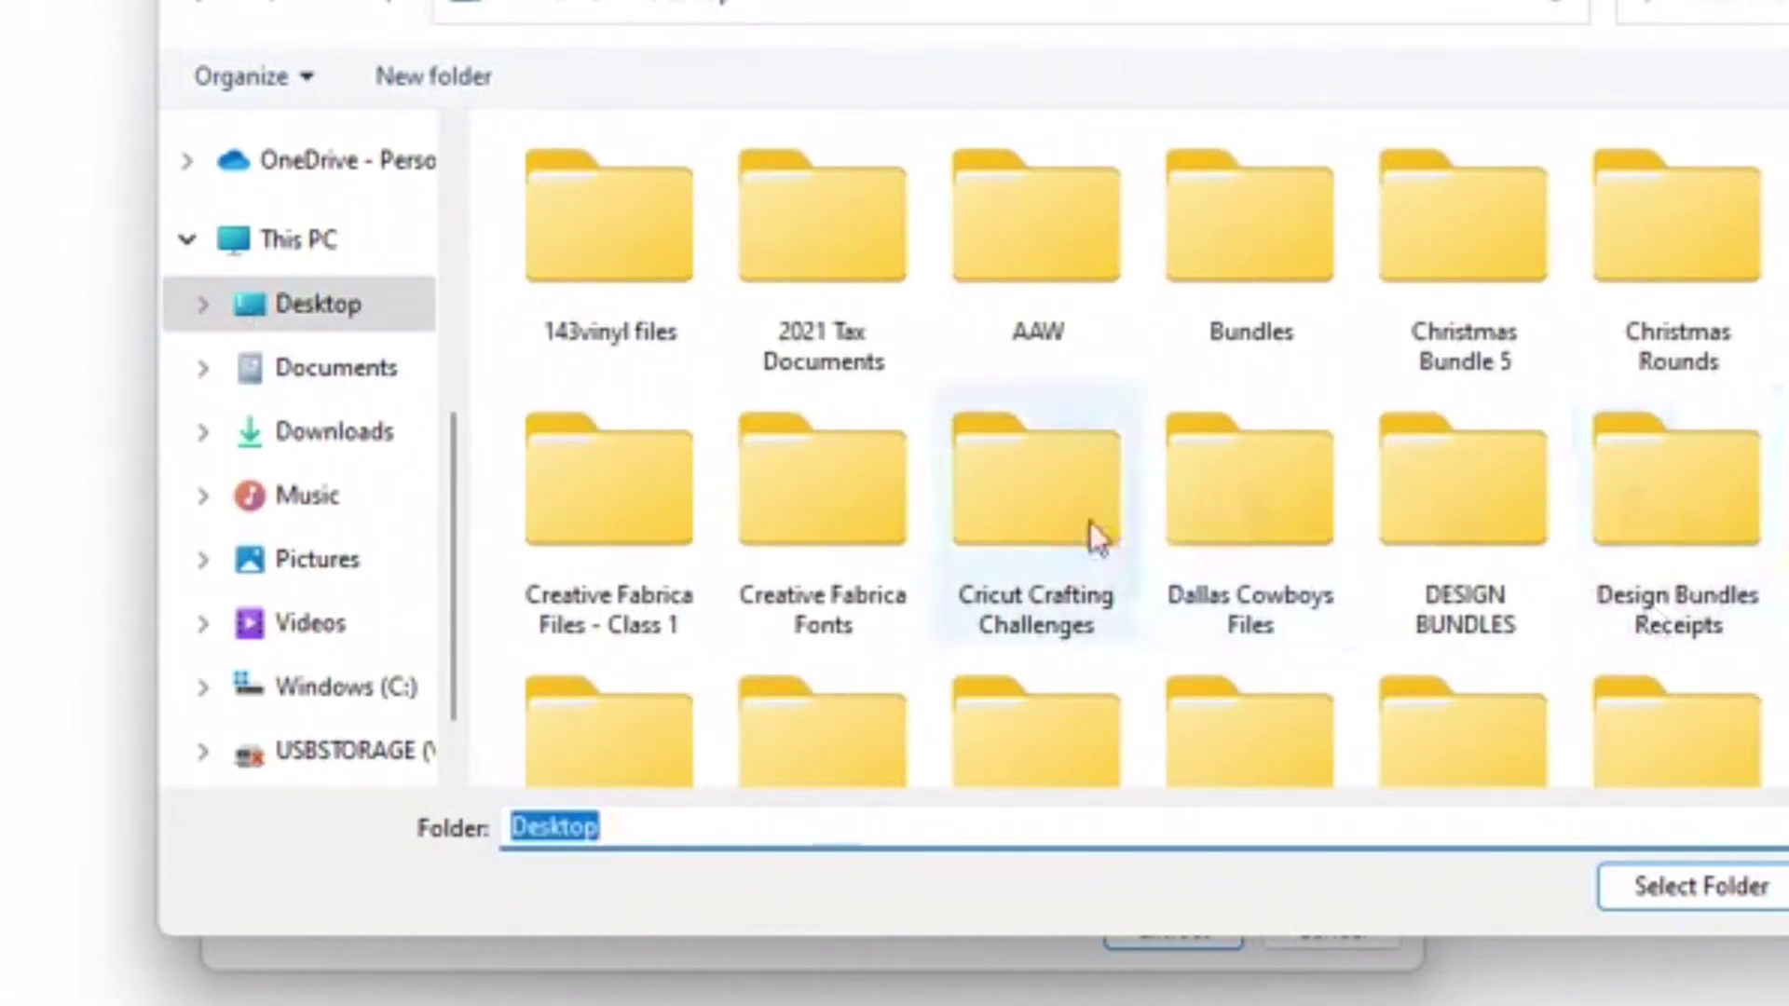
{"action": "double_click", "coordinate": [1457, 507]}
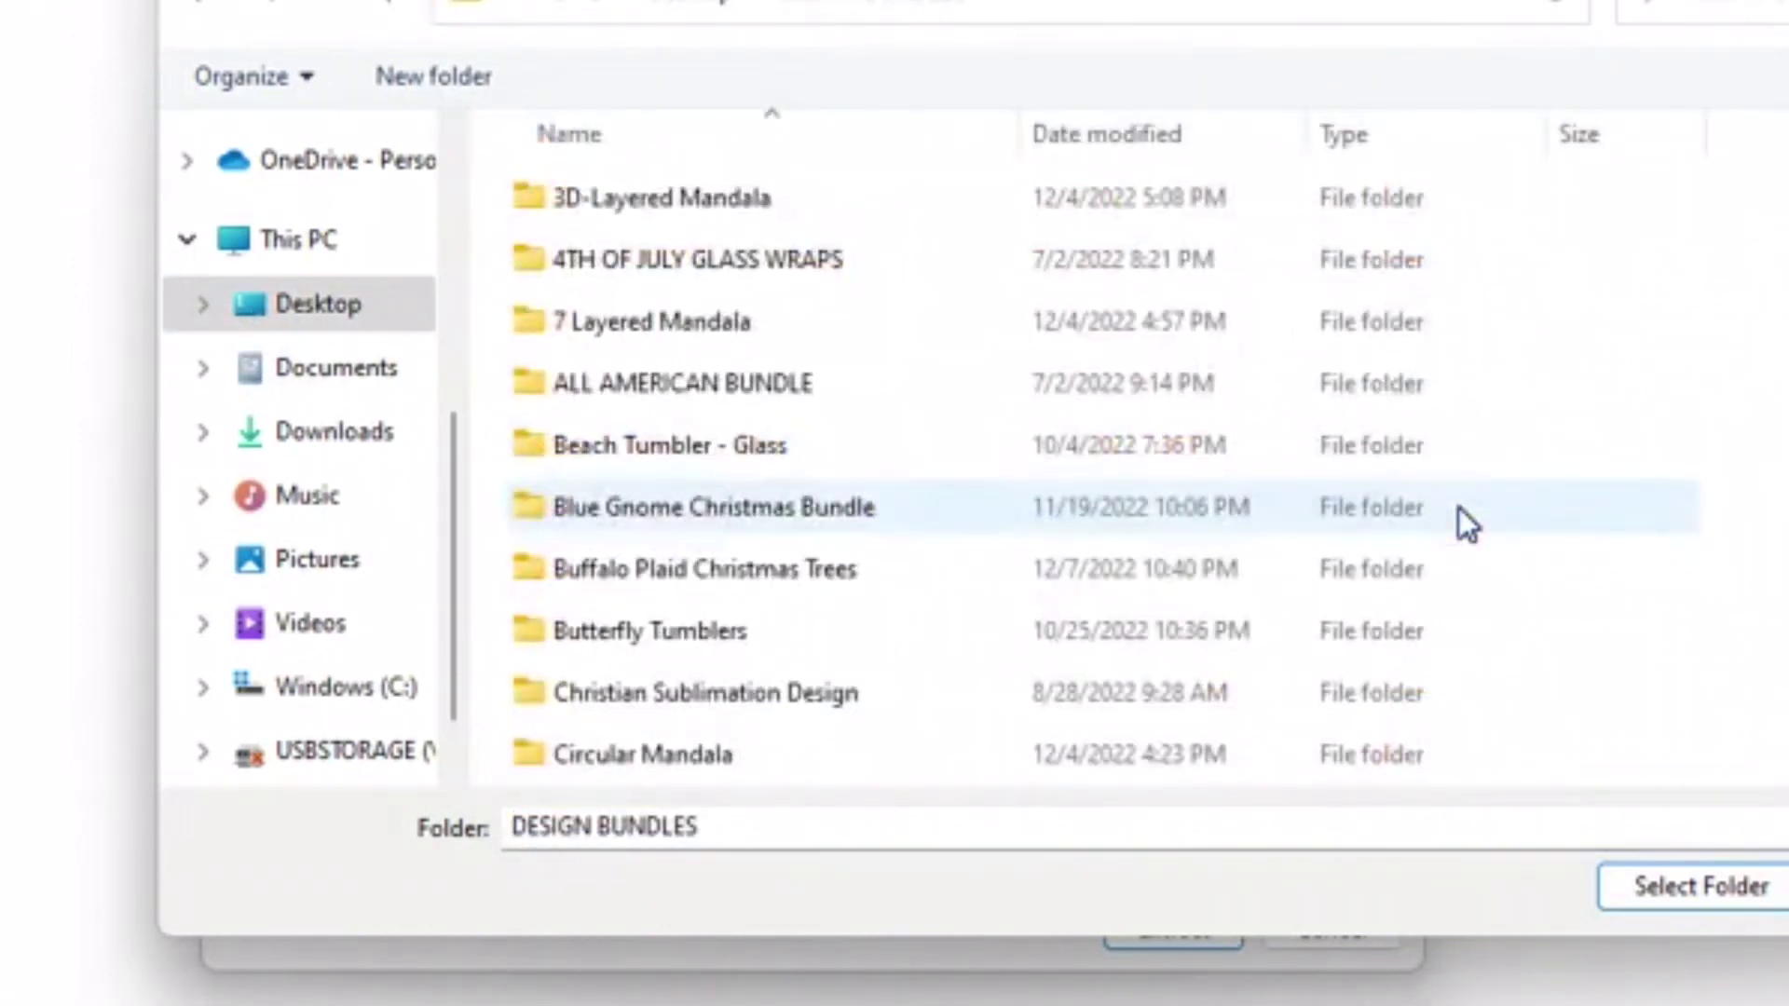
Step: Create a destination folder named Wine Bag Bundle 2 in DESIGN BUNDLES and extract the archive into it
{"action": "left_click", "coordinate": [439, 85]}
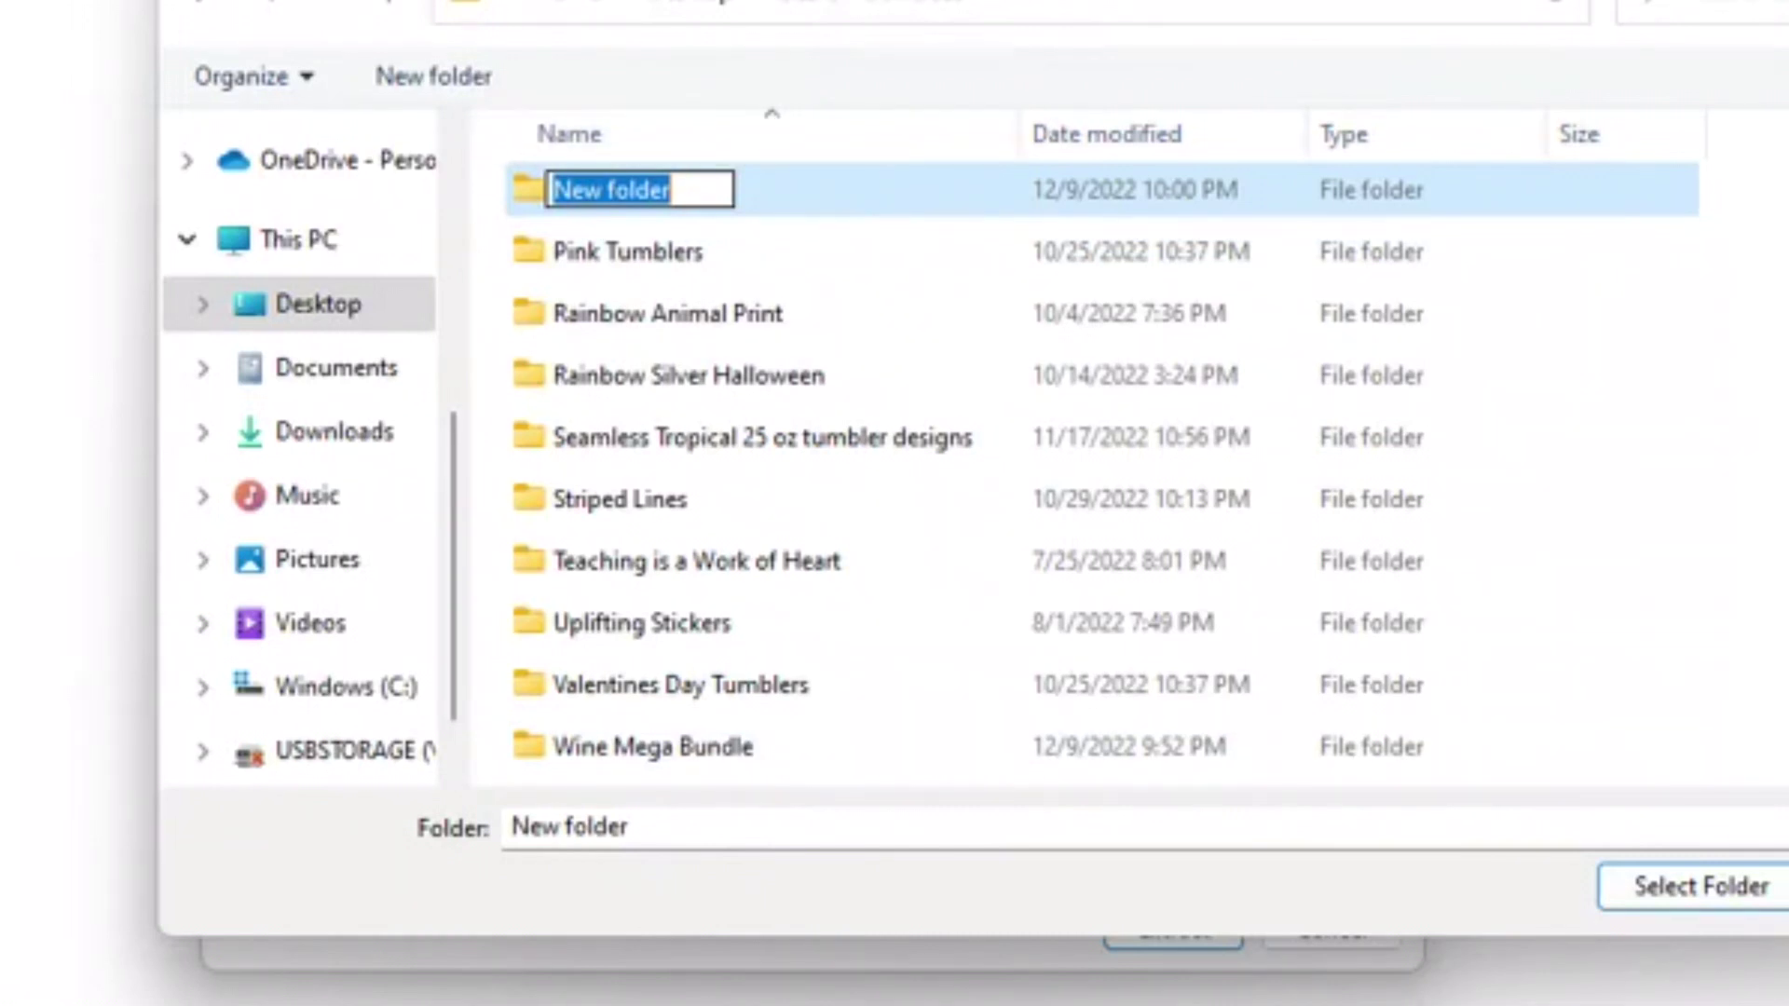
{"action": "type", "text": "Wu=ine"}
{"action": "key", "text": "BackSpace"}
{"action": "key", "text": "BackSpace"}
{"action": "key", "text": "BackSpace"}
{"action": "key", "text": "BackSpace"}
{"action": "key", "text": "BackSpace"}
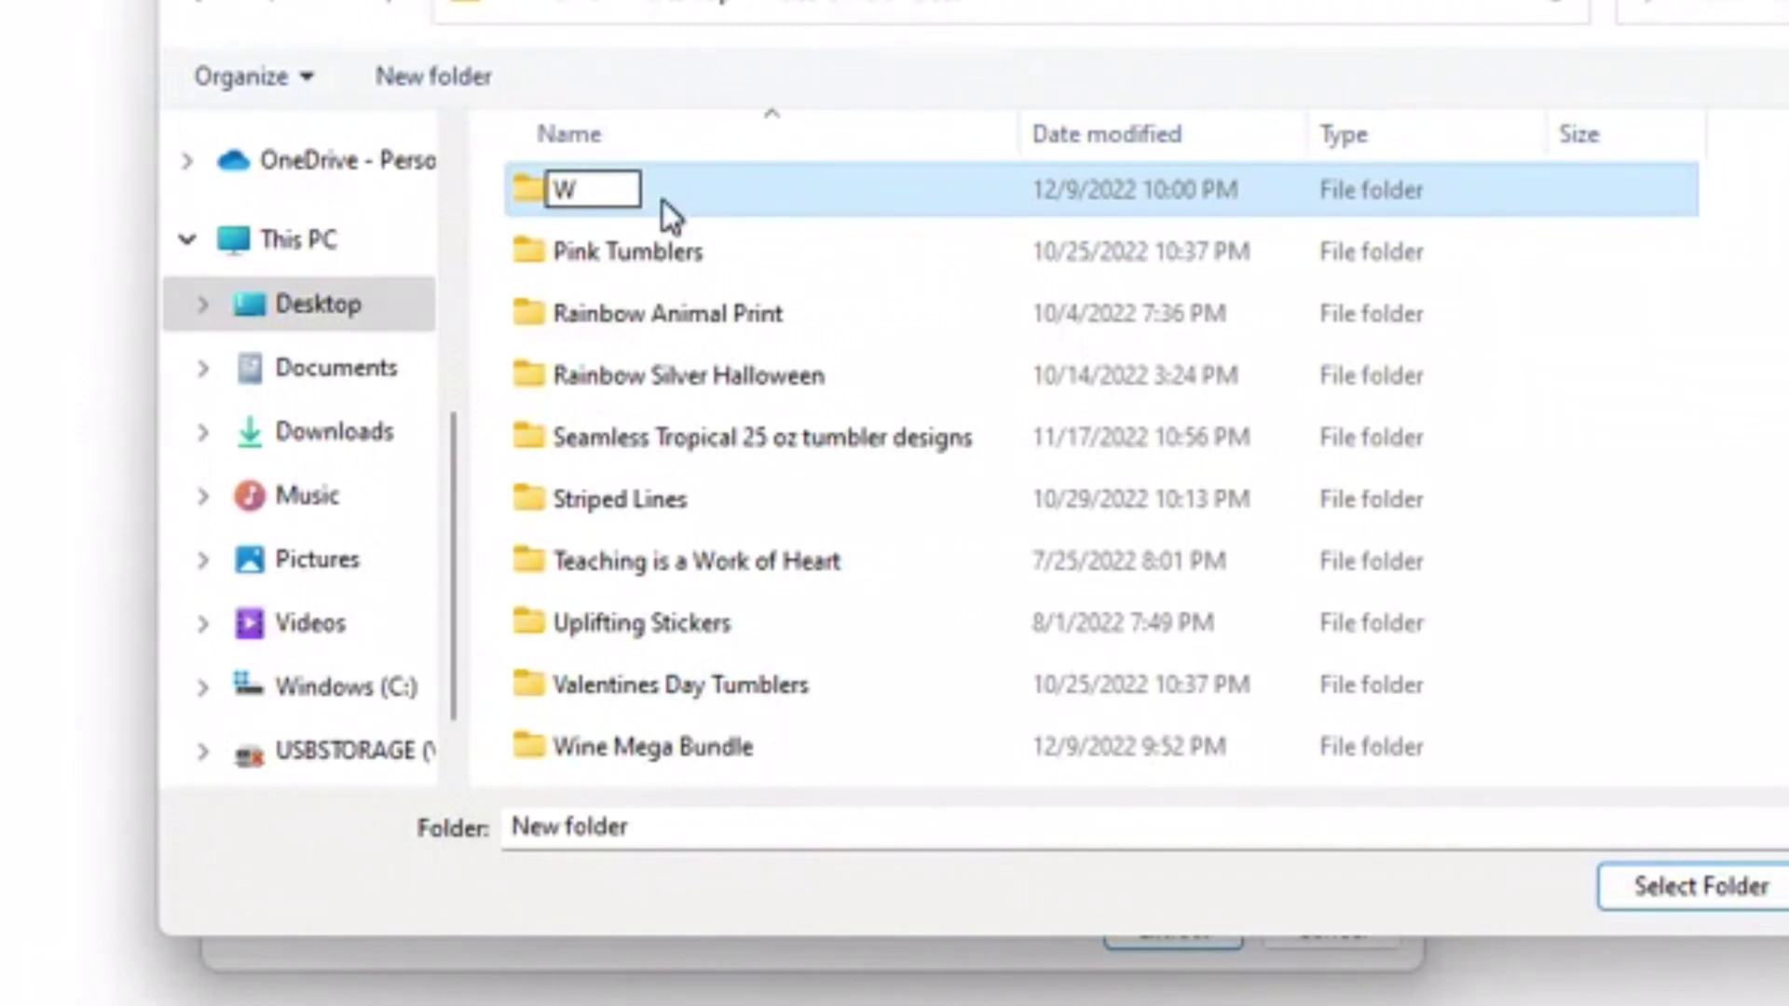
{"action": "type", "text": "ine Bag Bundle"}
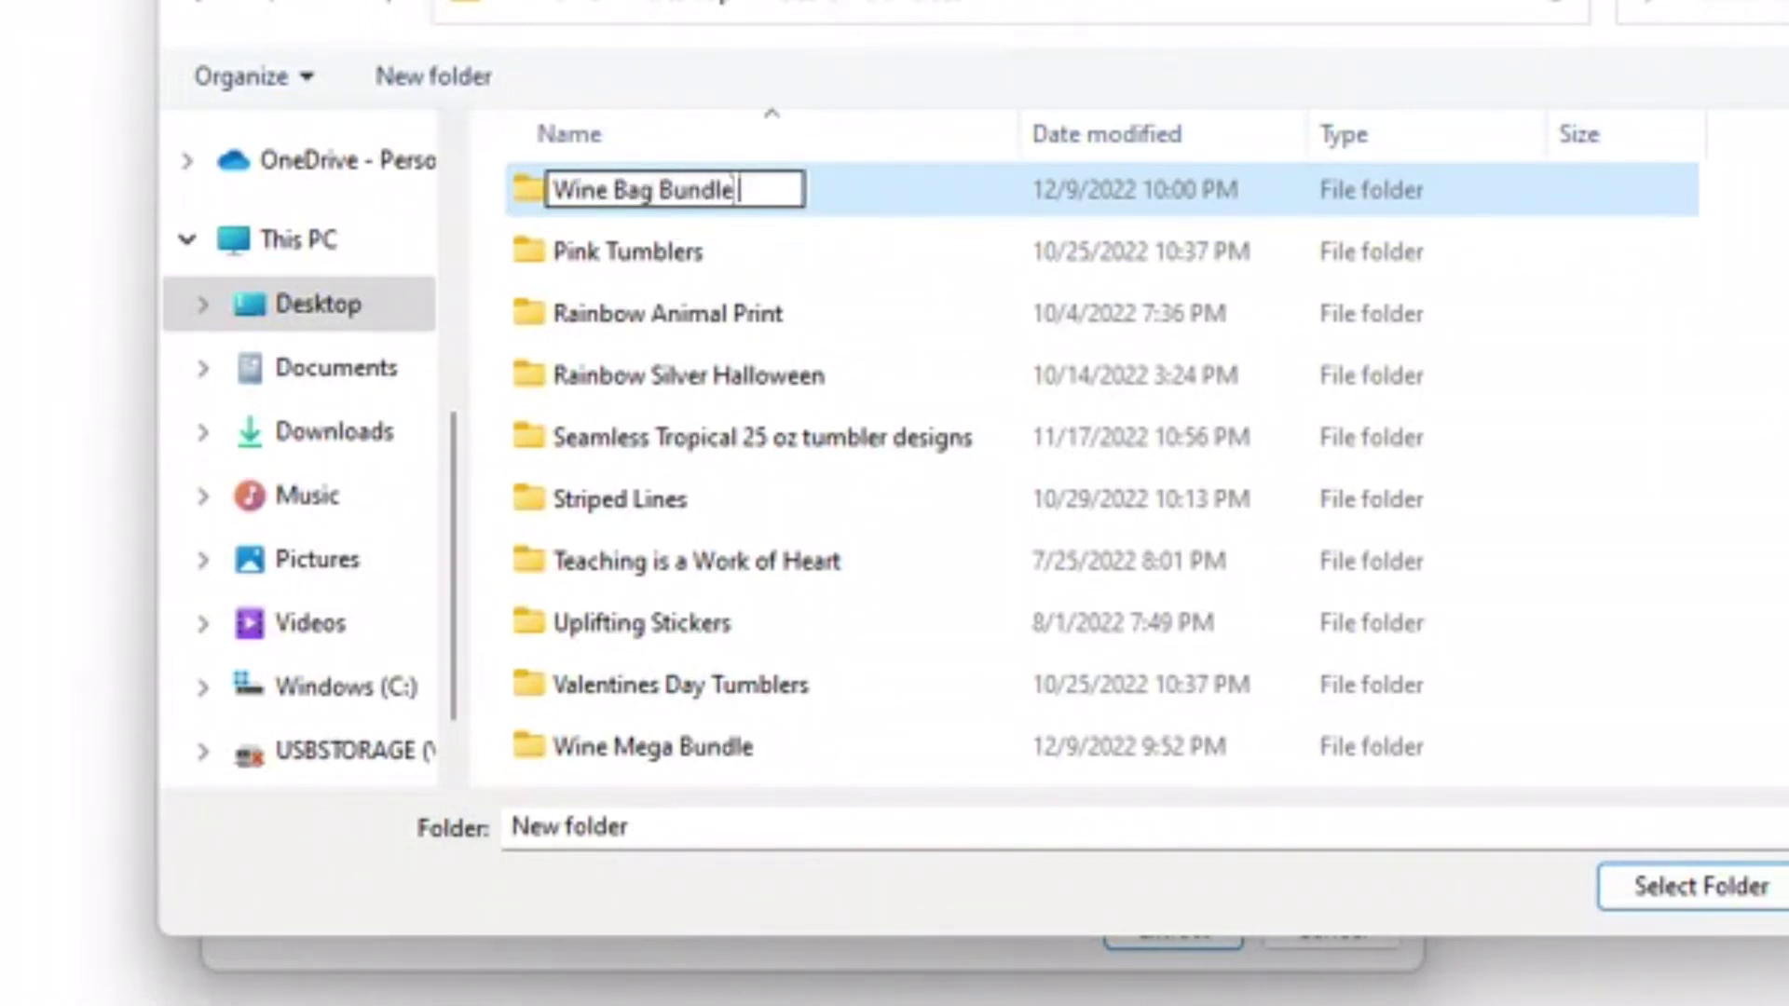
{"action": "type", "text": " 2"}
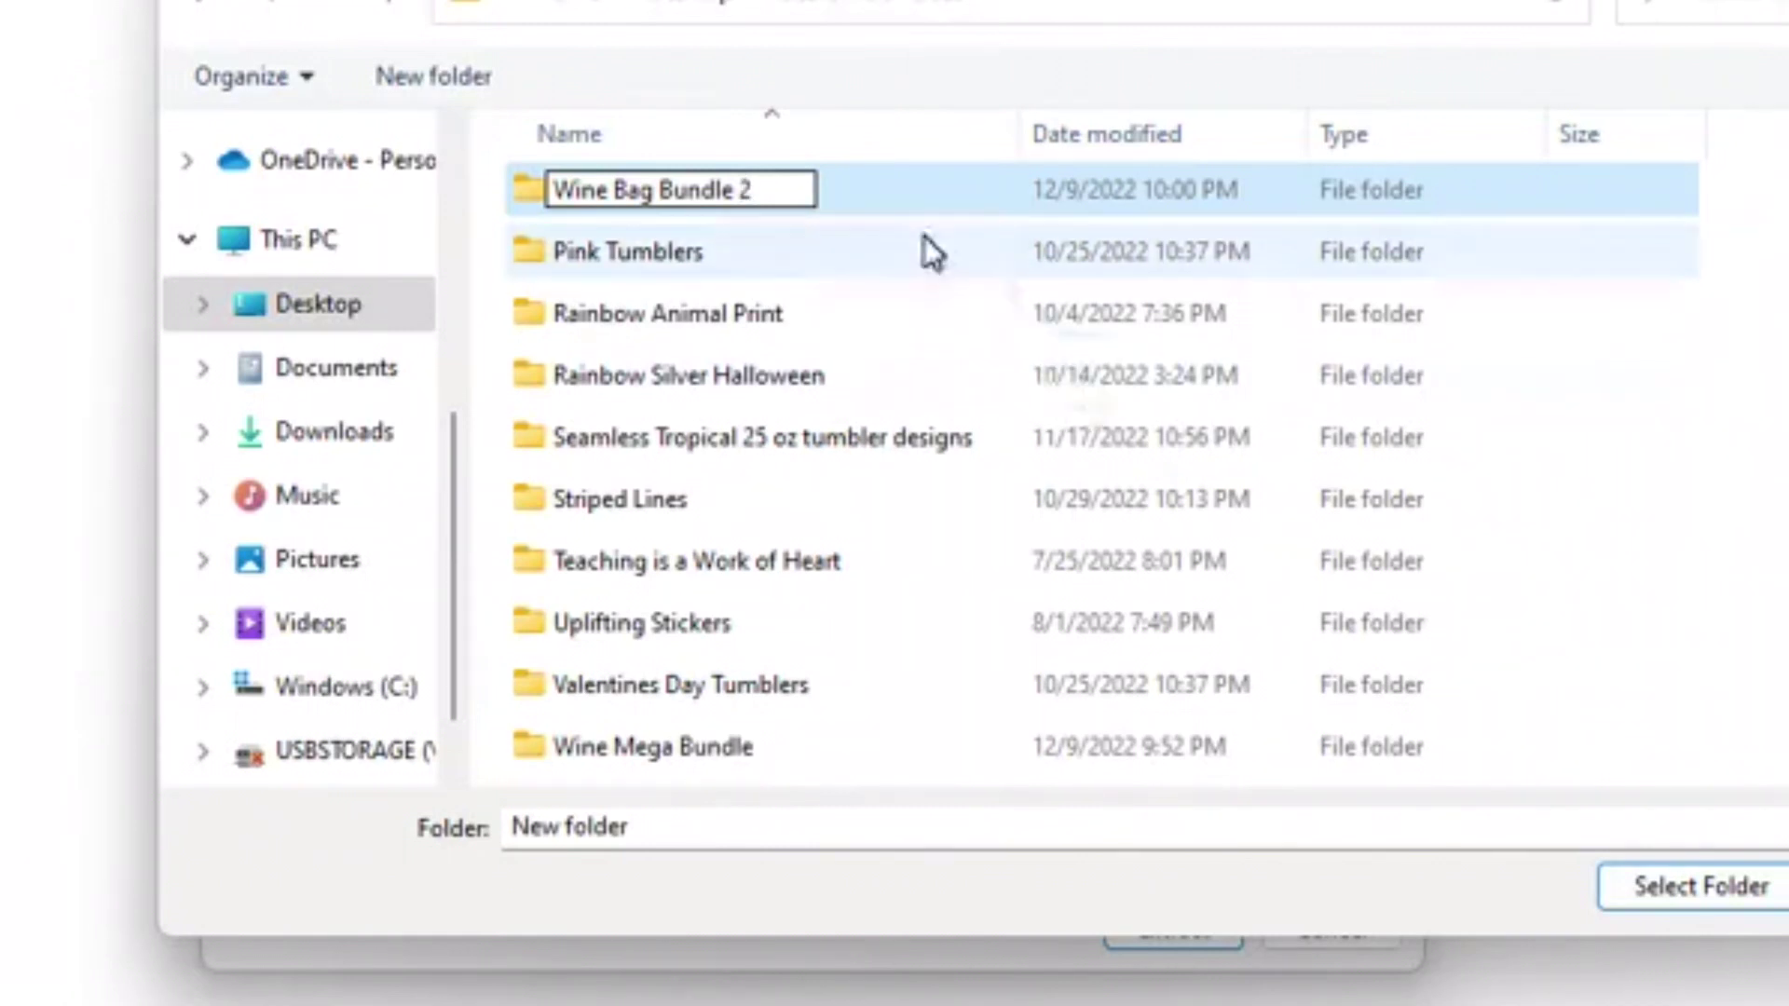
{"action": "key", "text": "Return"}
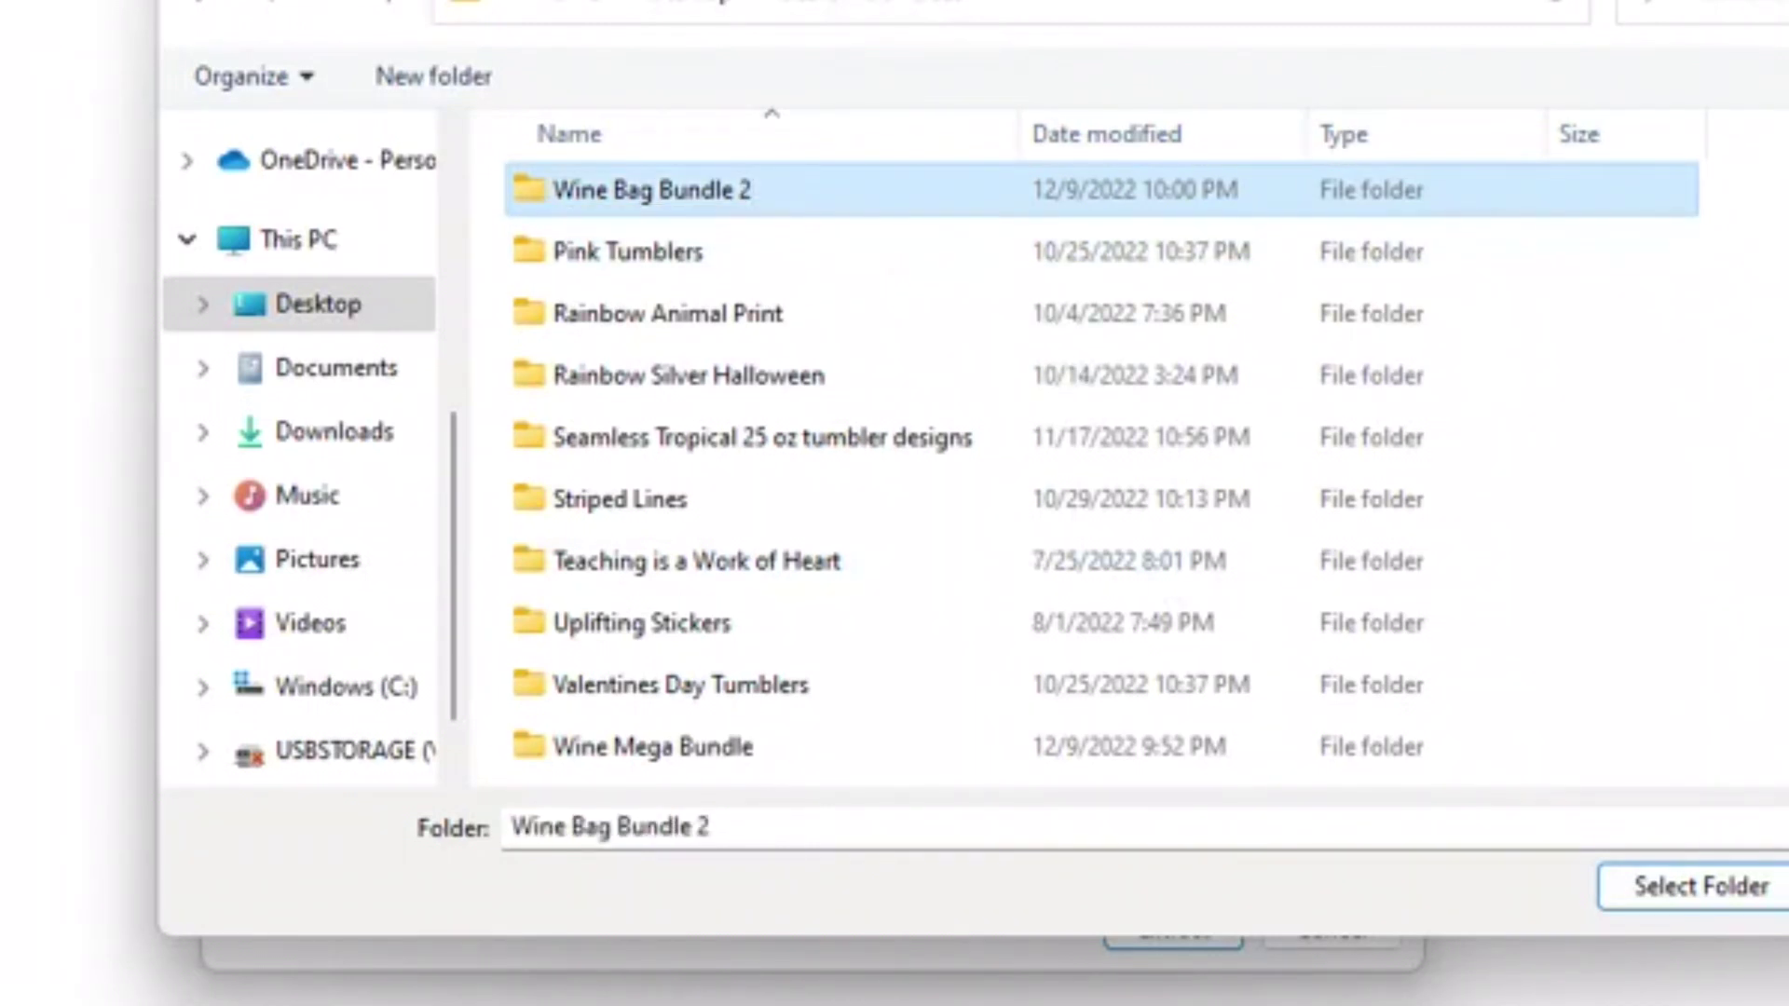
{"action": "left_click", "coordinate": [1703, 894]}
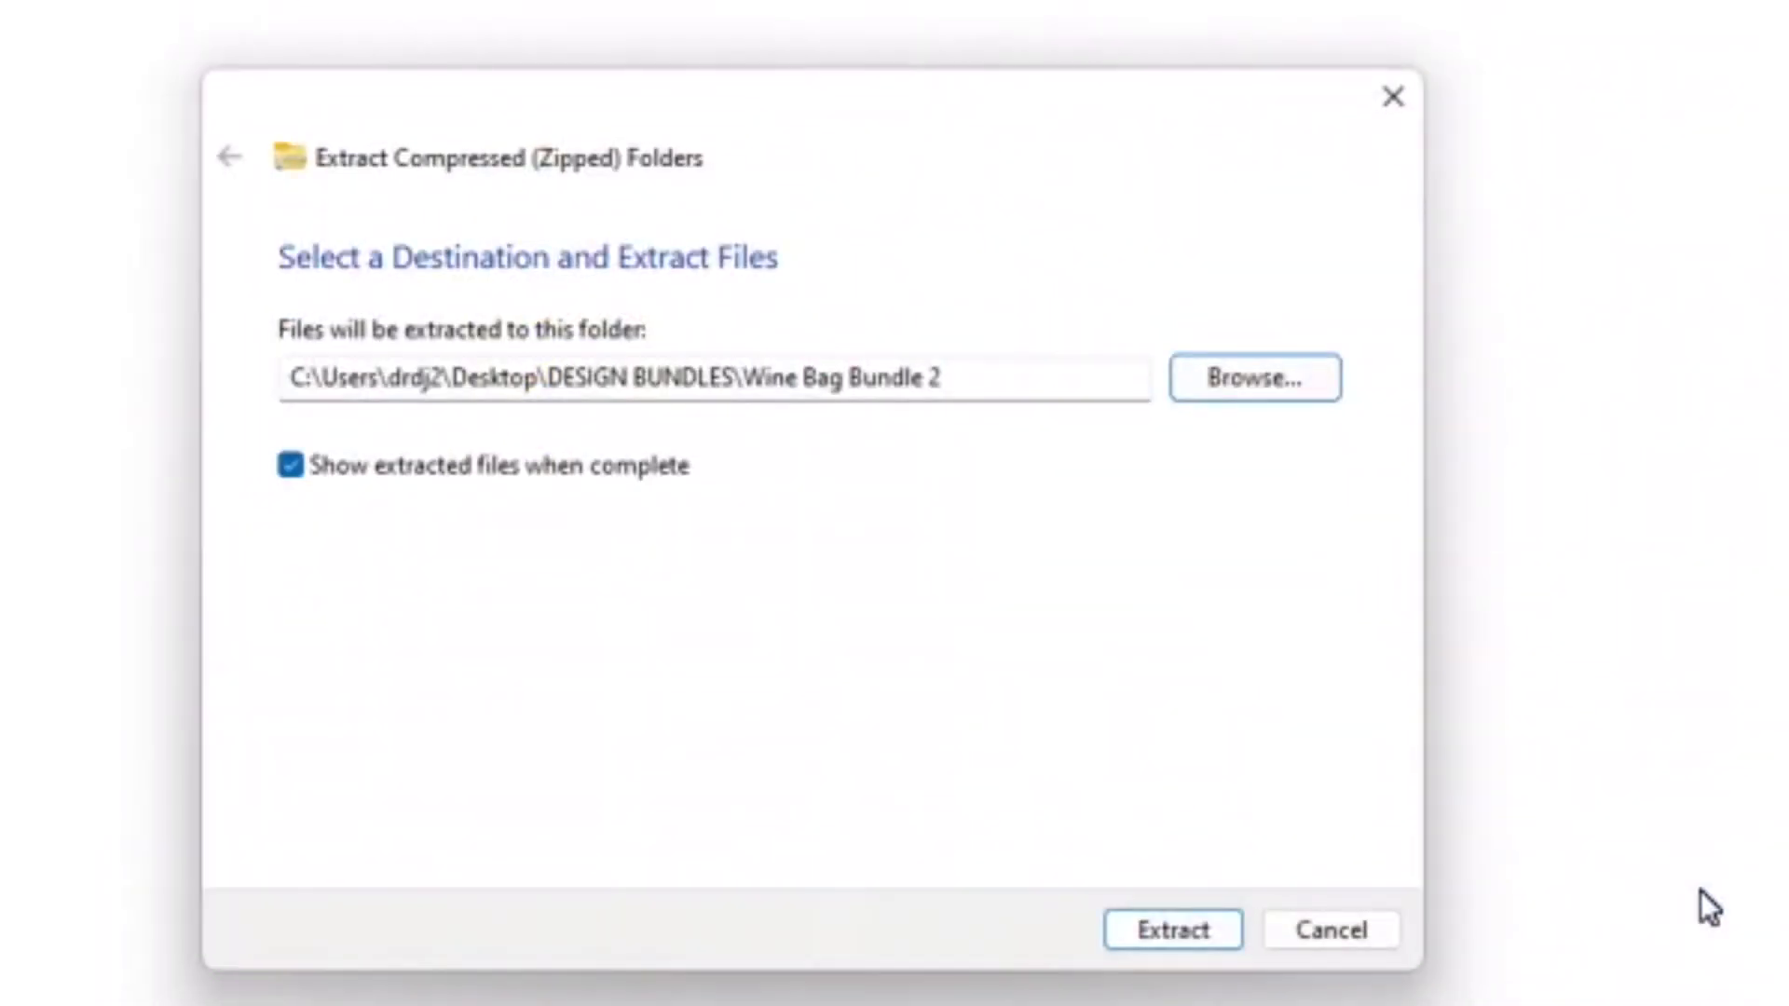
{"action": "left_click", "coordinate": [1163, 935]}
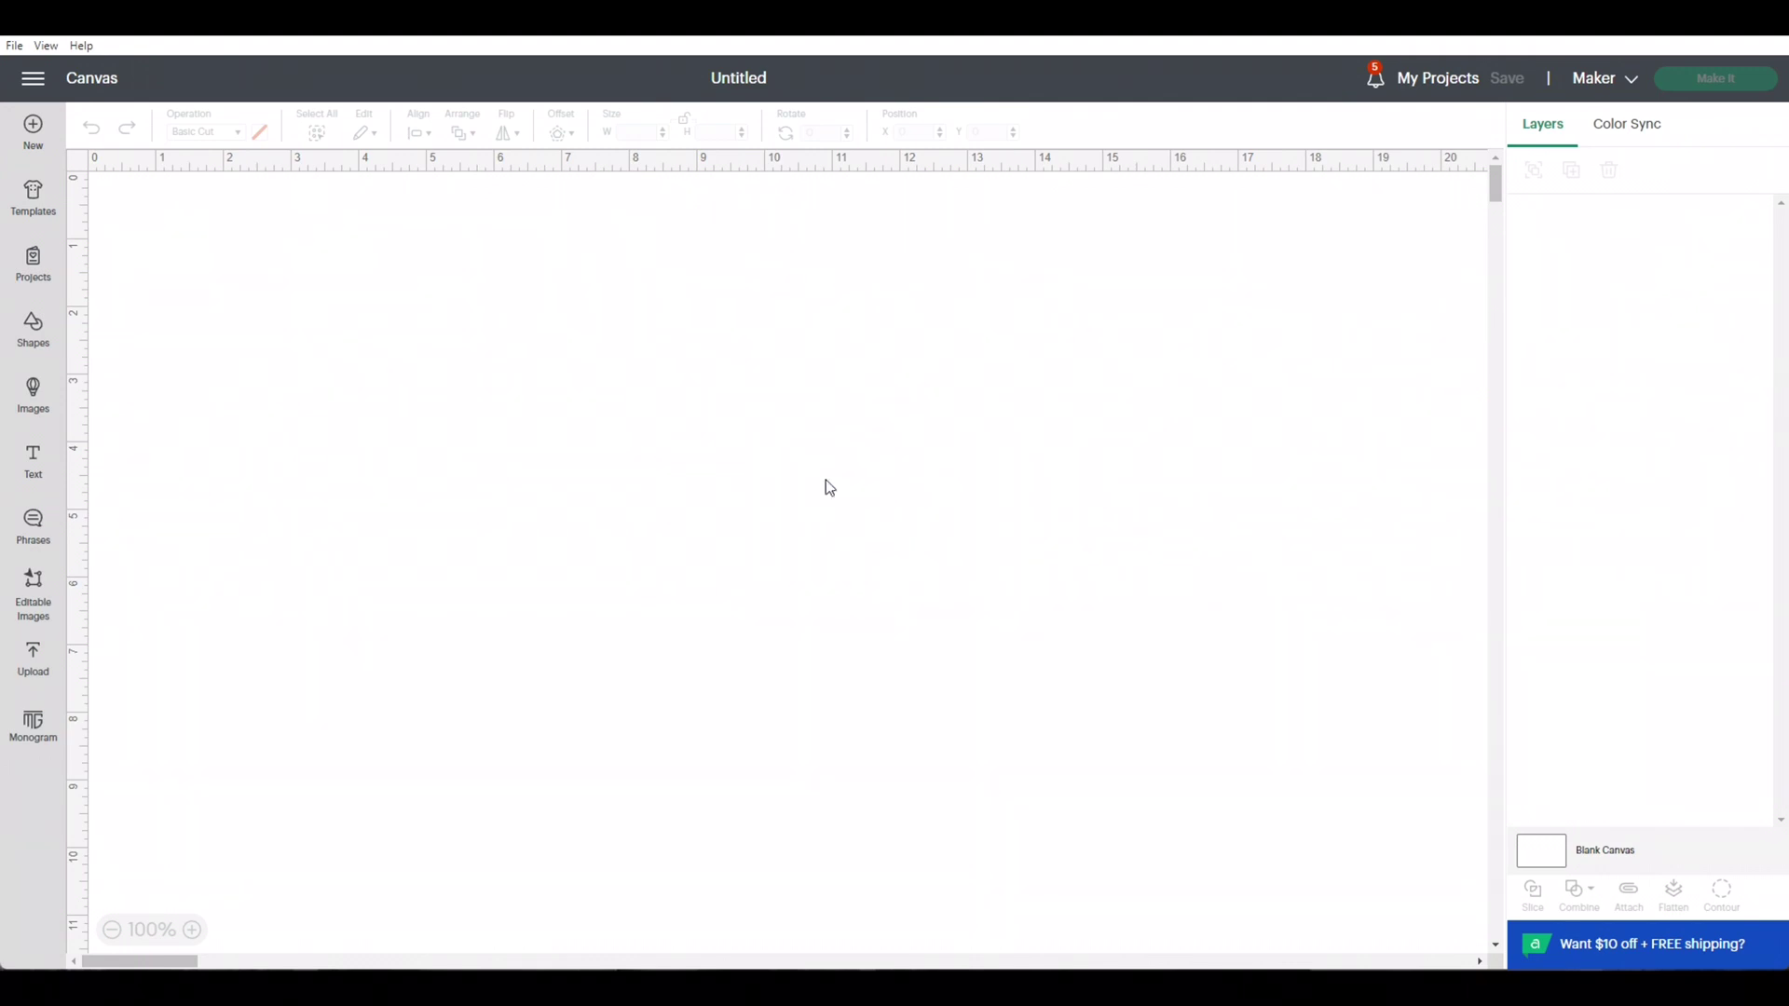
Step: Insert a square on the canvas, unlock its proportions, and set its width to 5 in and height to 10 in
{"action": "left_click", "coordinate": [33, 325]}
{"action": "left_click", "coordinate": [357, 454]}
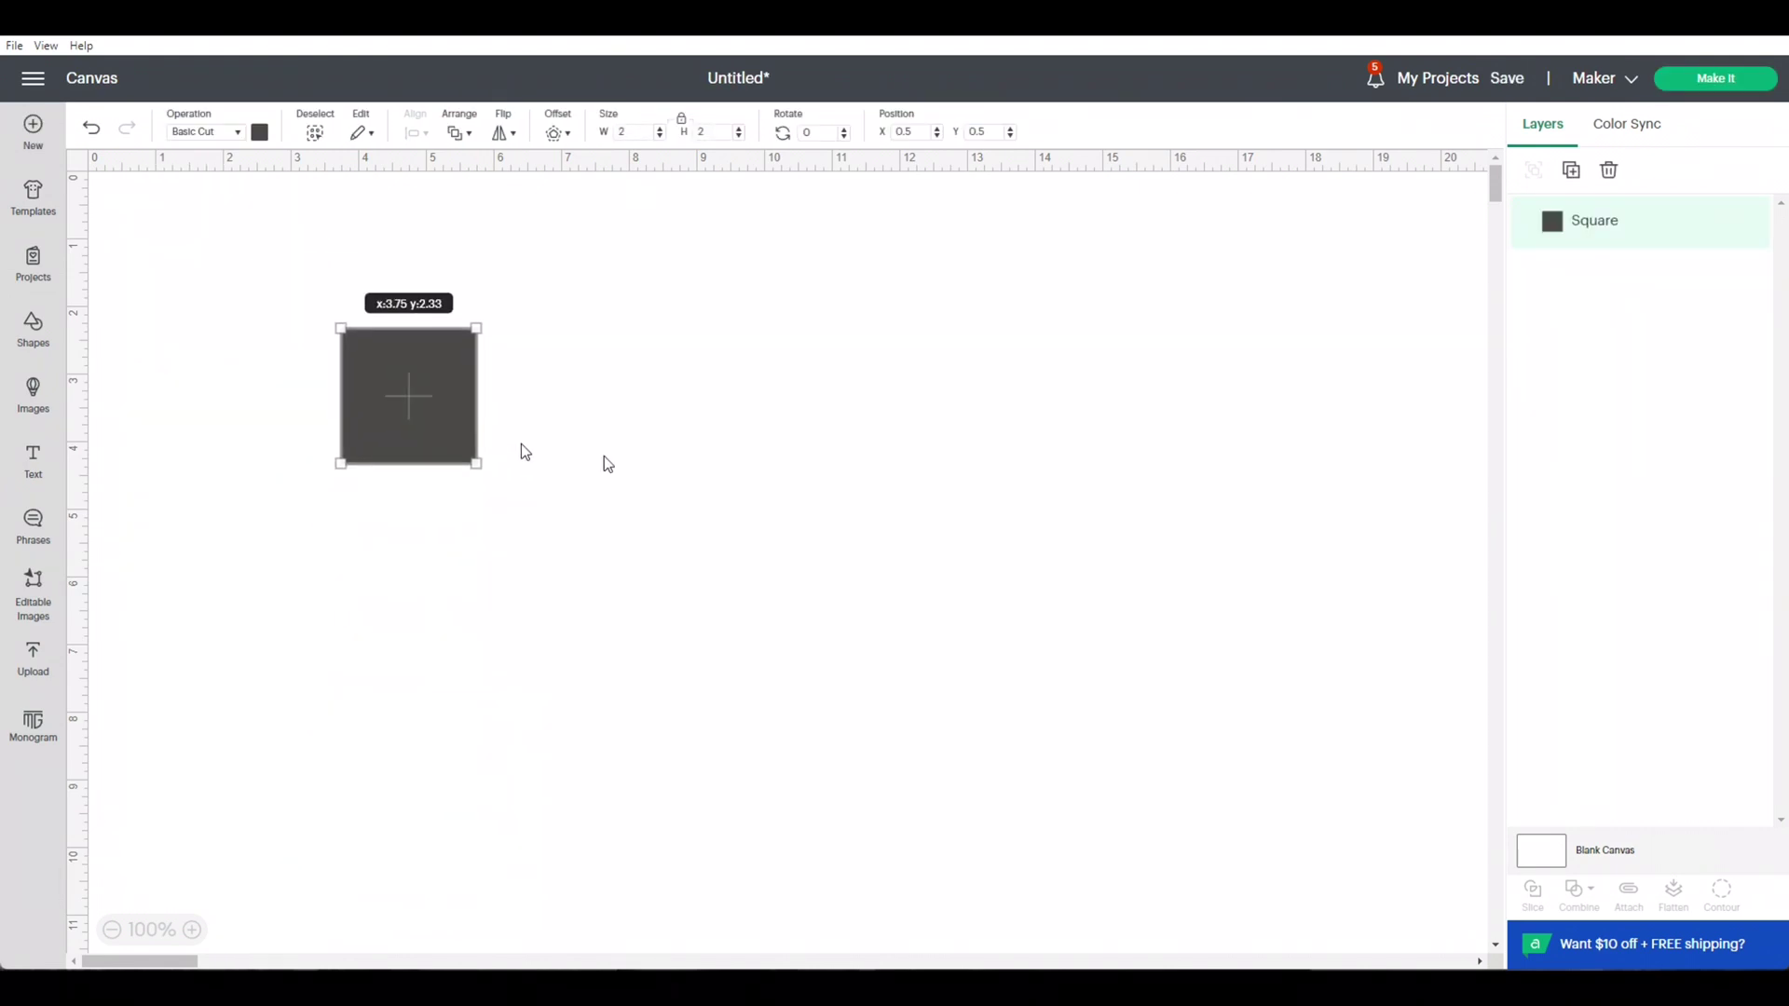
{"action": "left_click", "coordinate": [681, 122]}
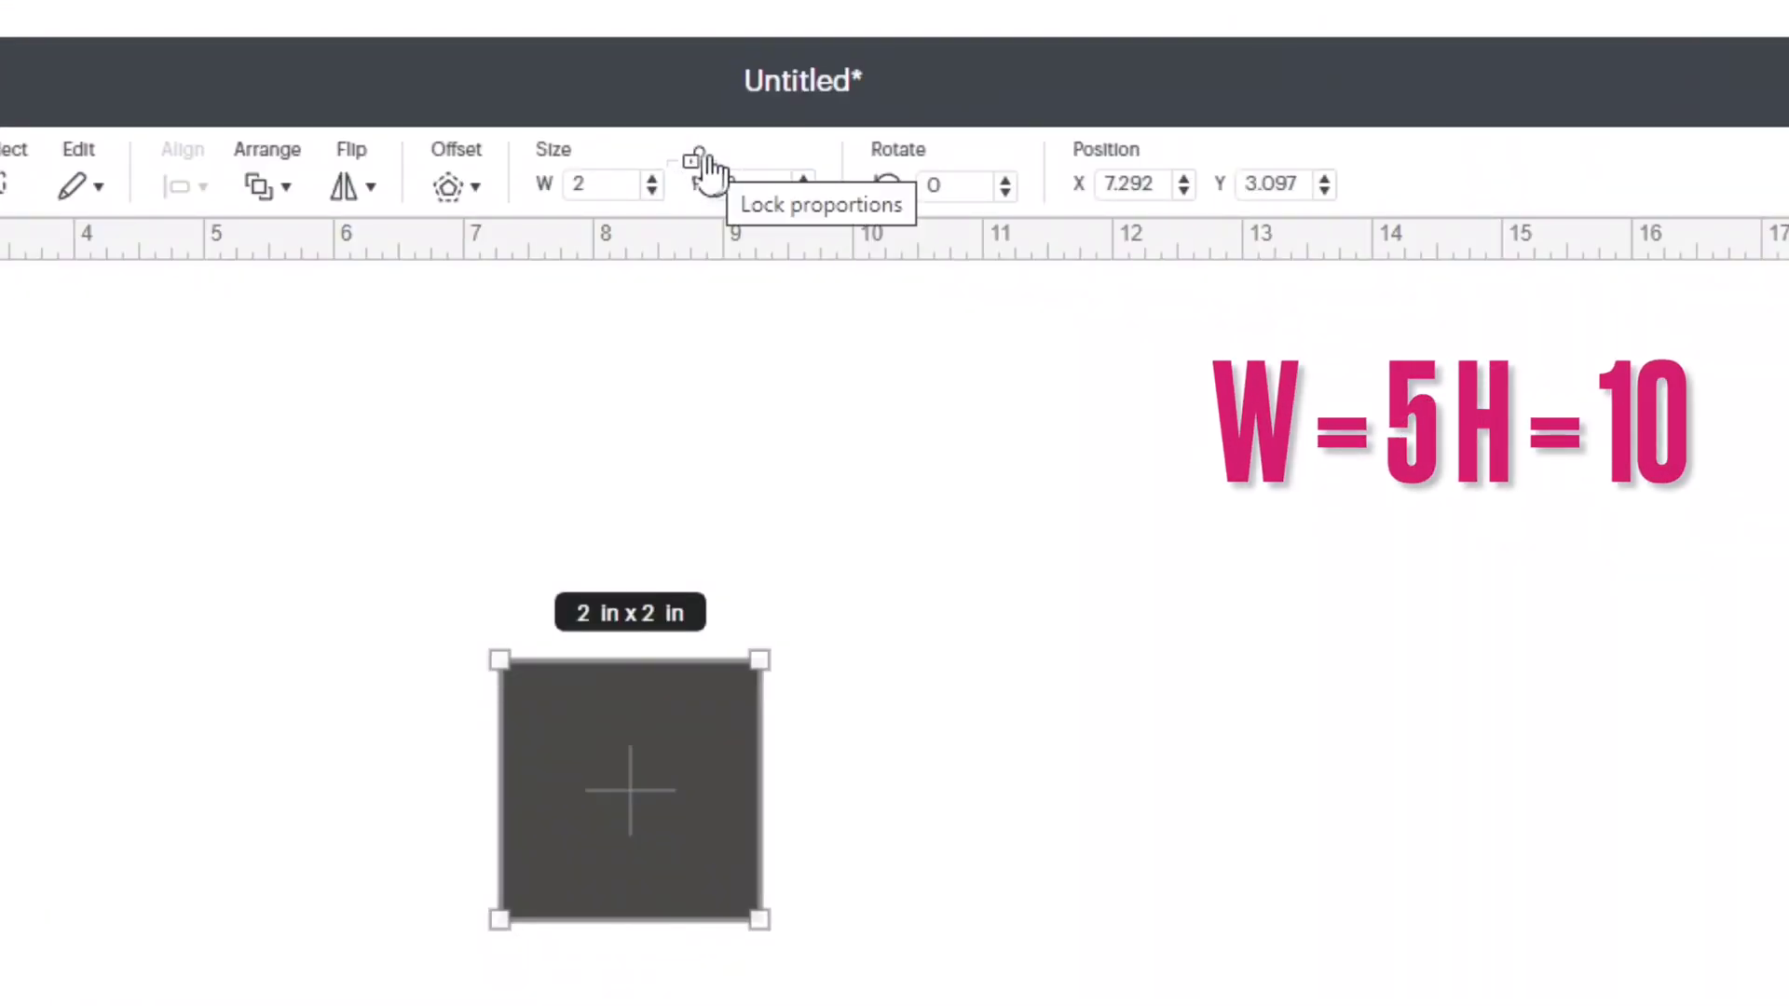
{"action": "left_click", "coordinate": [596, 183]}
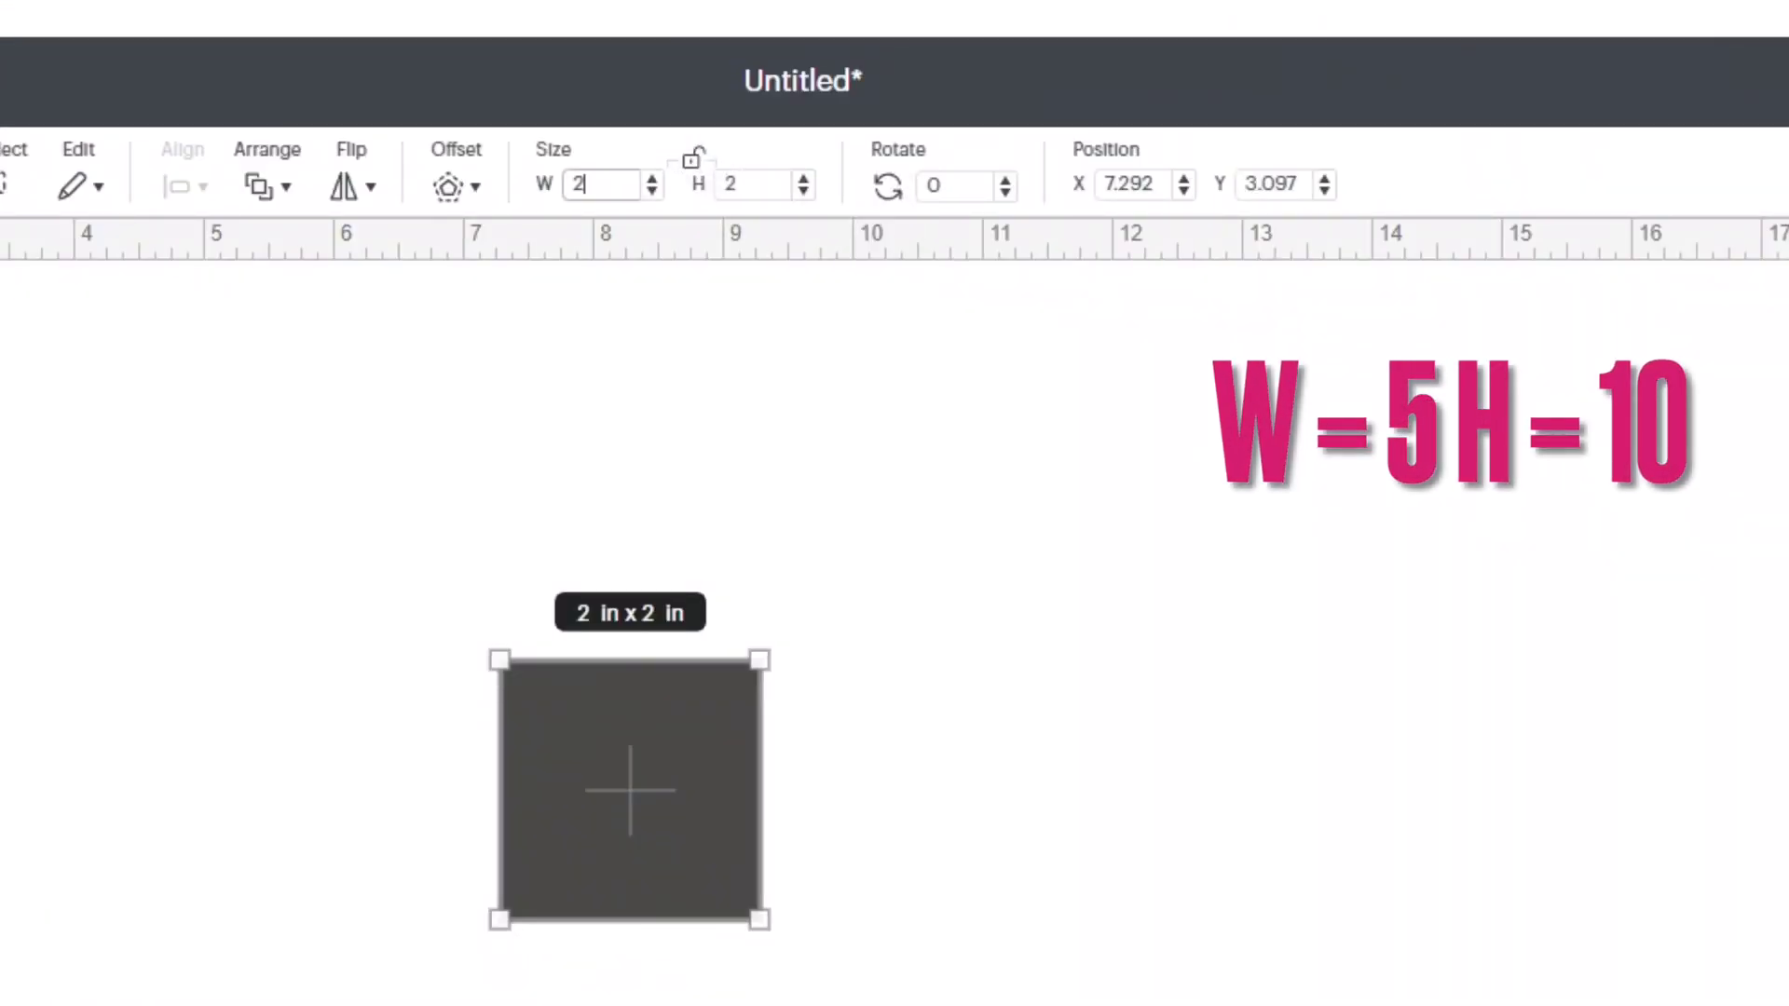
{"action": "key", "text": "Return"}
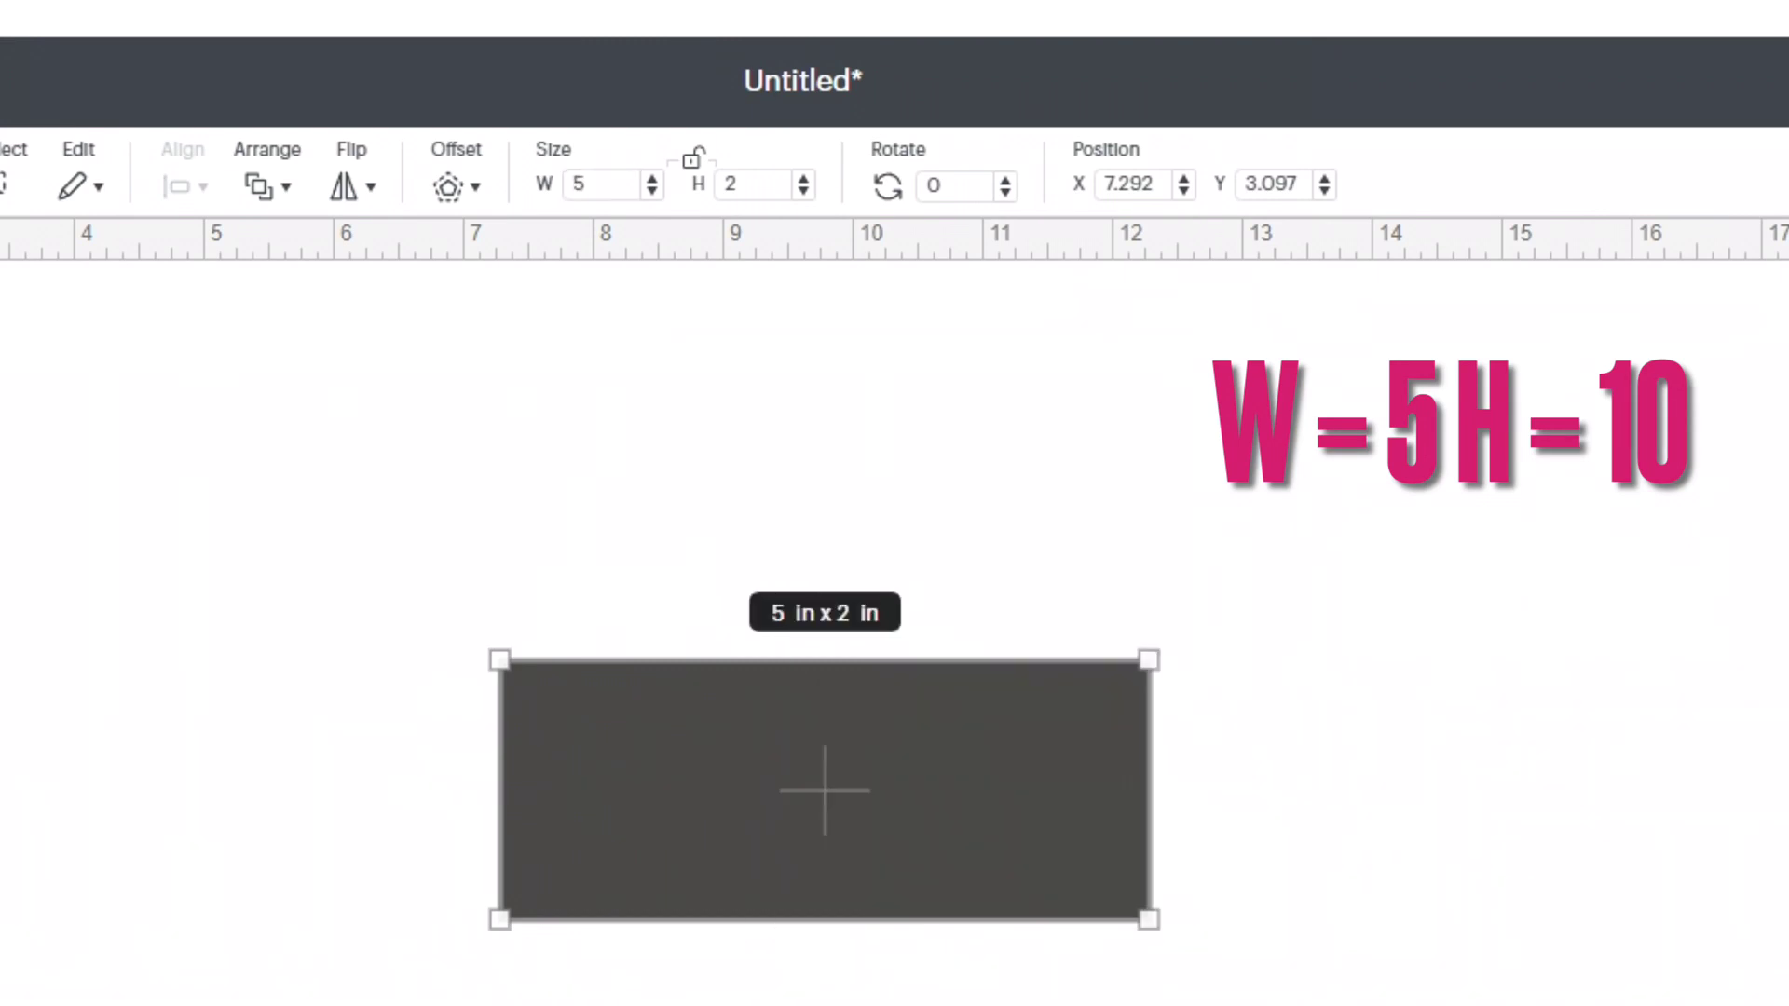
{"action": "left_click", "coordinate": [752, 184]}
{"action": "type", "text": "10"}
{"action": "key", "text": "Return"}
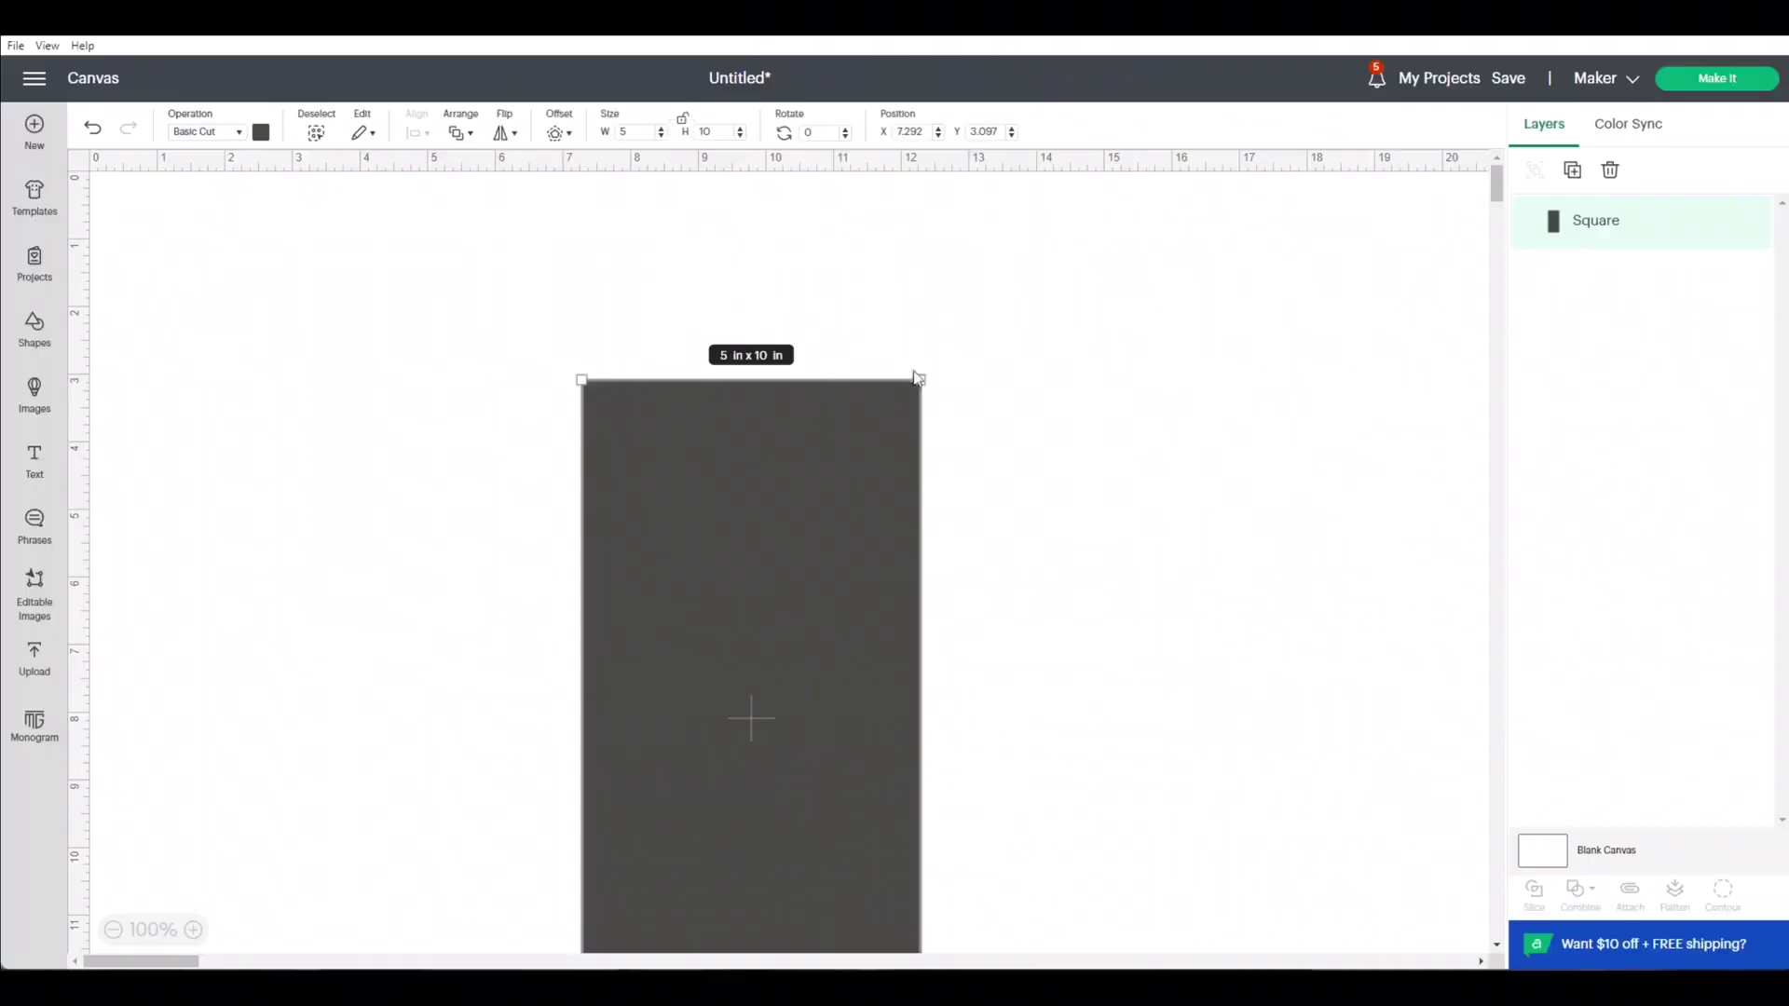
Step: Recolor the rectangle white and move it to about X 1.3, Y 0.7 on the canvas
{"action": "left_click_drag", "start_coordinate": [930, 1002], "coordinate": [587, 875]}
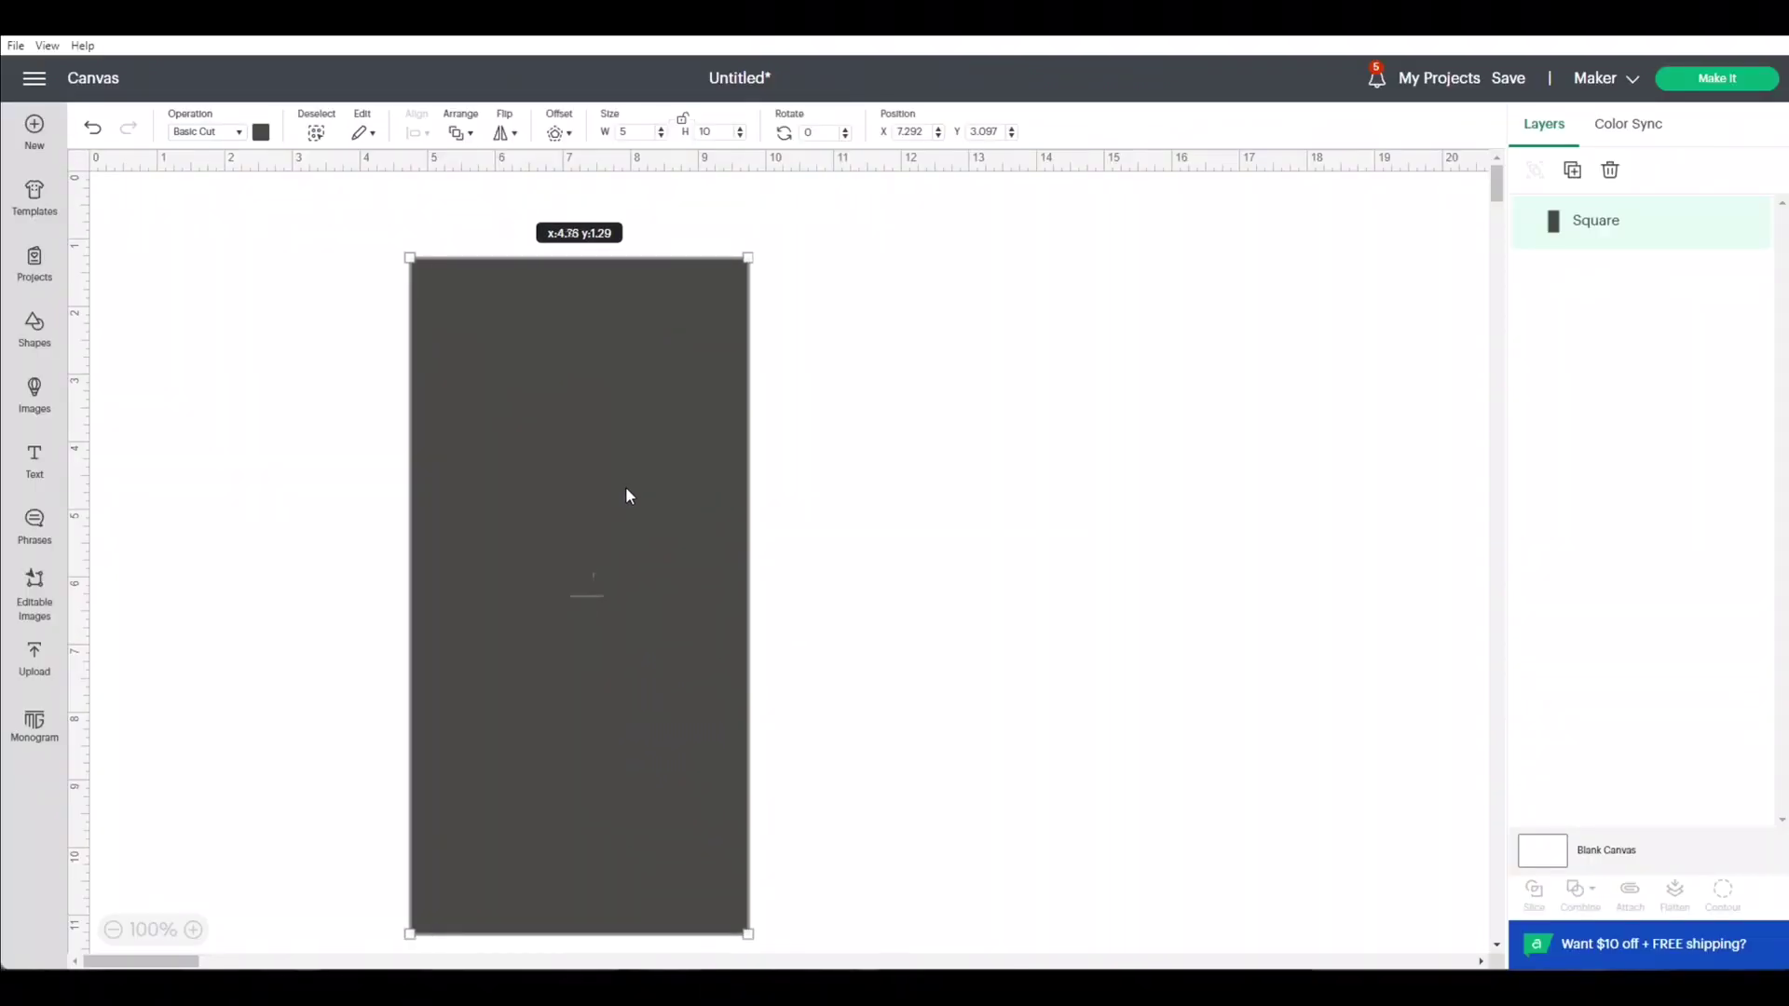
{"action": "left_click_drag", "start_coordinate": [625, 488], "coordinate": [619, 488]}
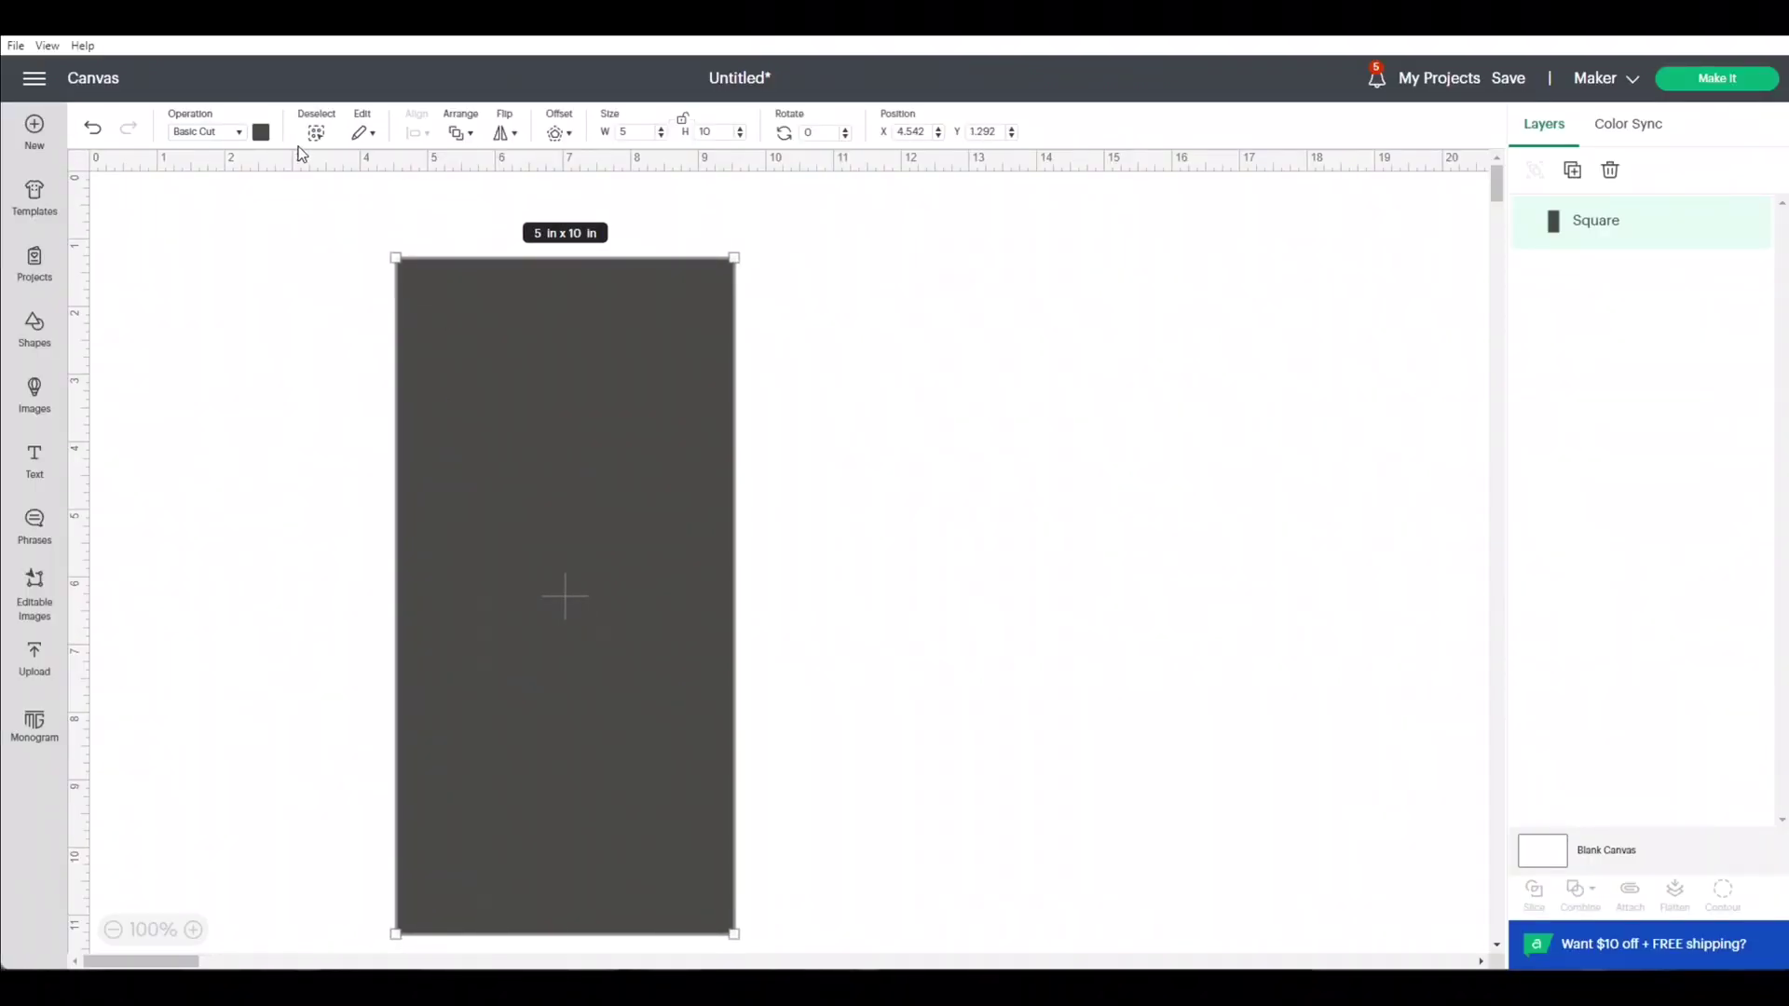
{"action": "left_click", "coordinate": [260, 136]}
{"action": "left_click", "coordinate": [279, 302]}
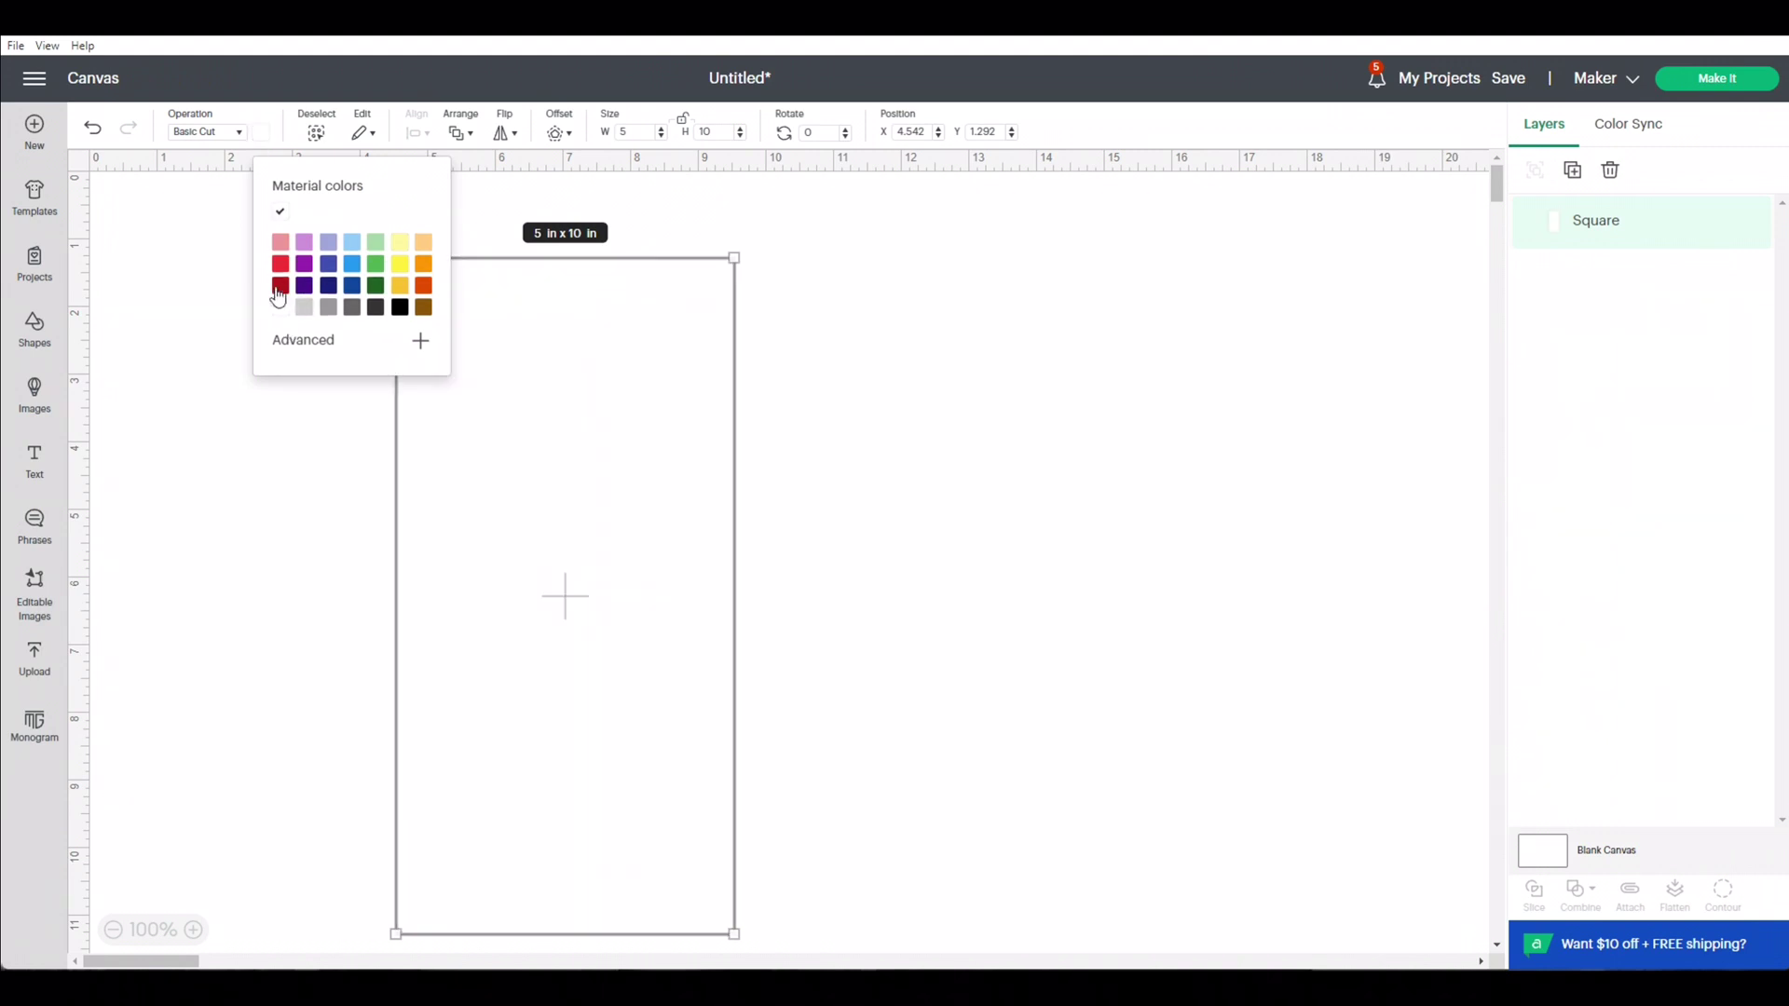
{"action": "left_click", "coordinate": [614, 505]}
{"action": "left_click_drag", "start_coordinate": [614, 505], "coordinate": [400, 474]}
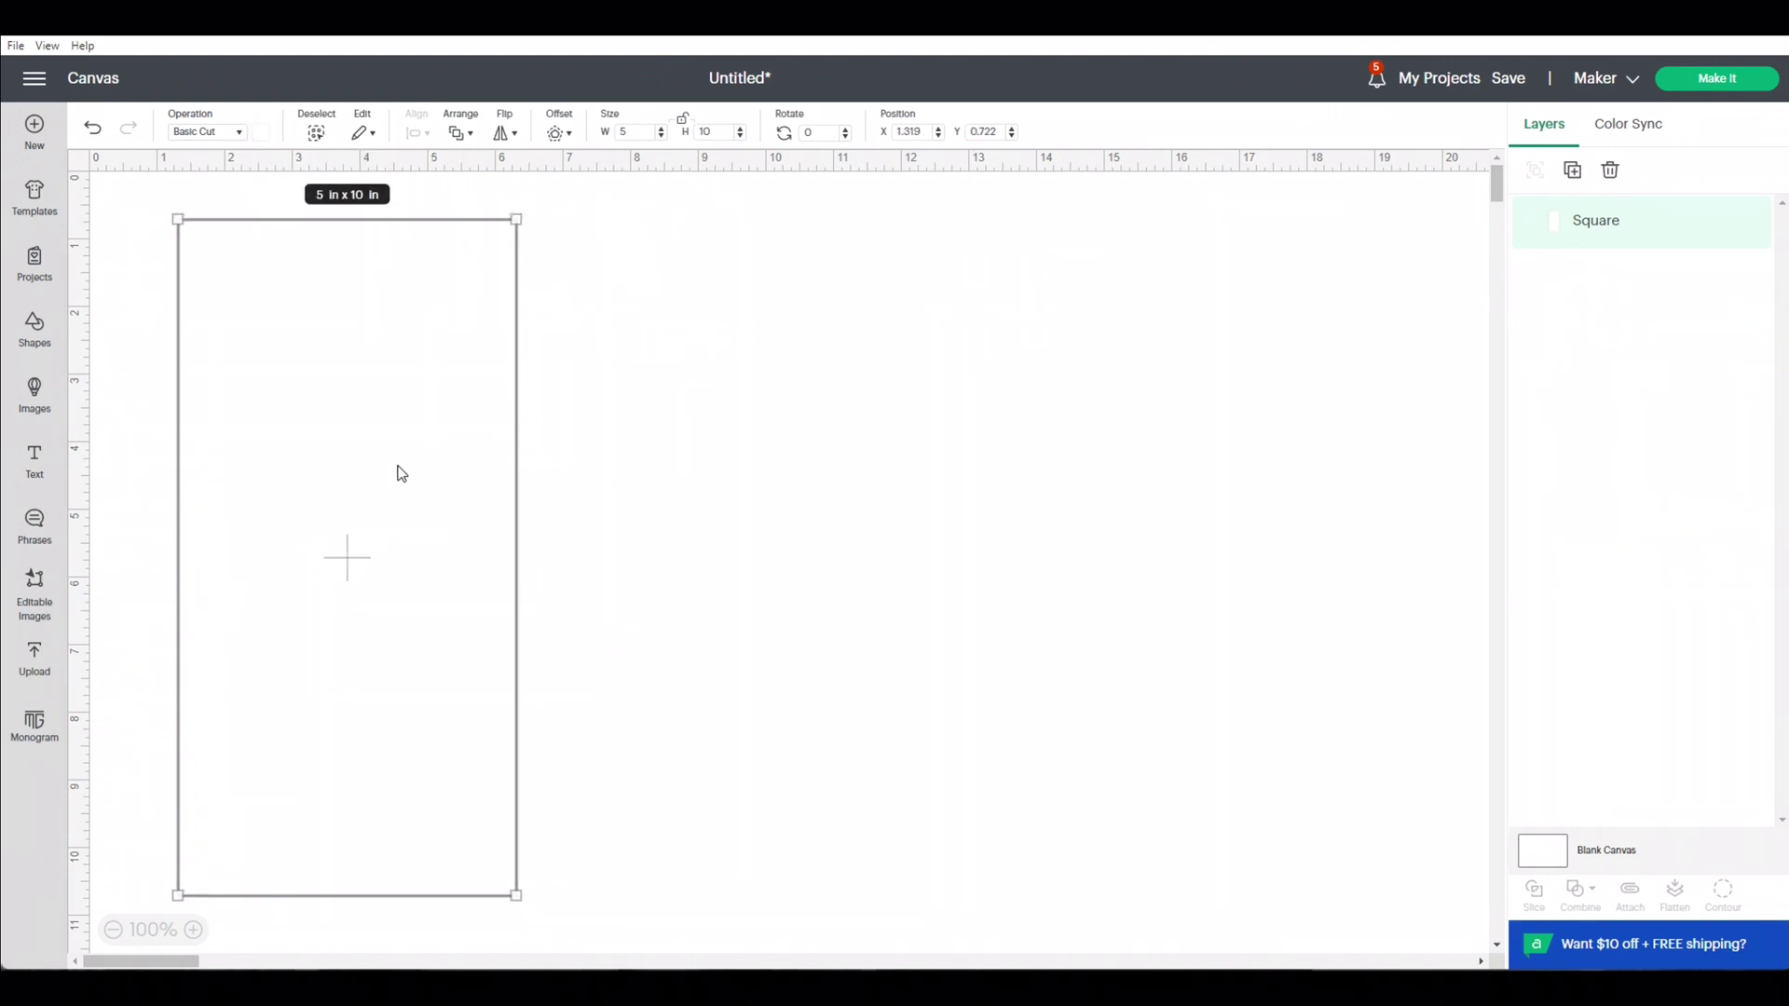
Step: Start a new image upload and open the file browser for choosing the image
{"action": "left_click", "coordinate": [35, 661]}
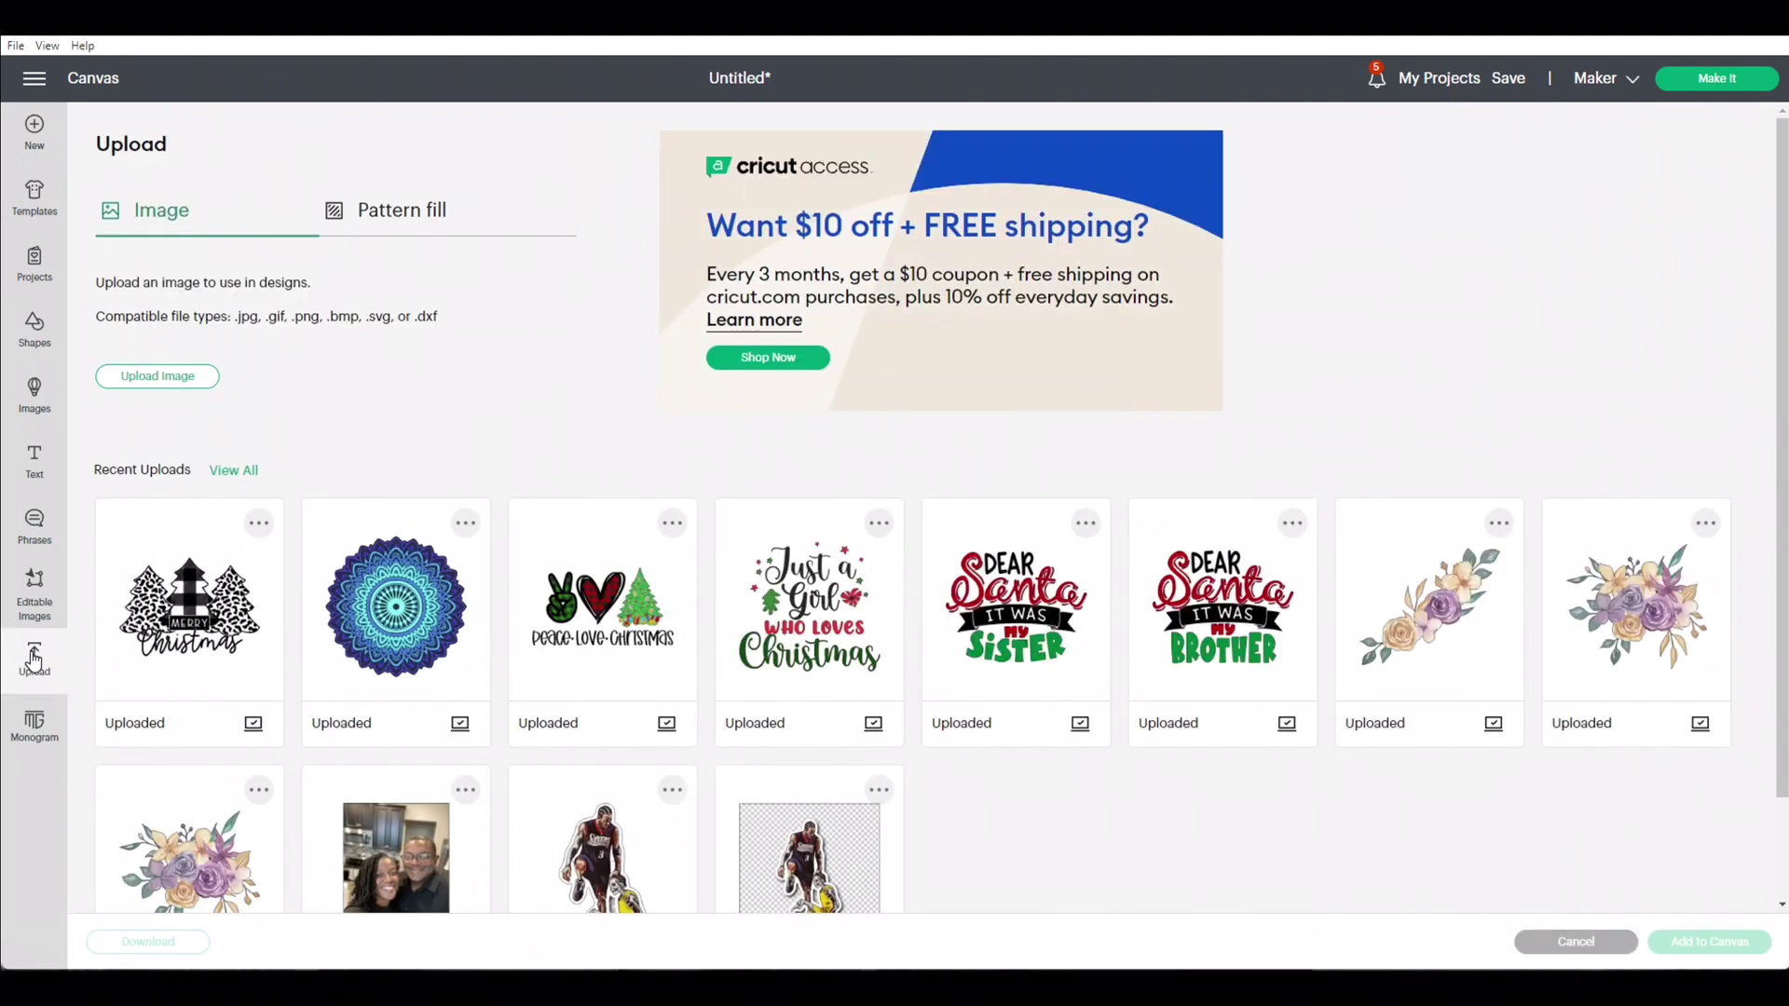
{"action": "left_click", "coordinate": [158, 380]}
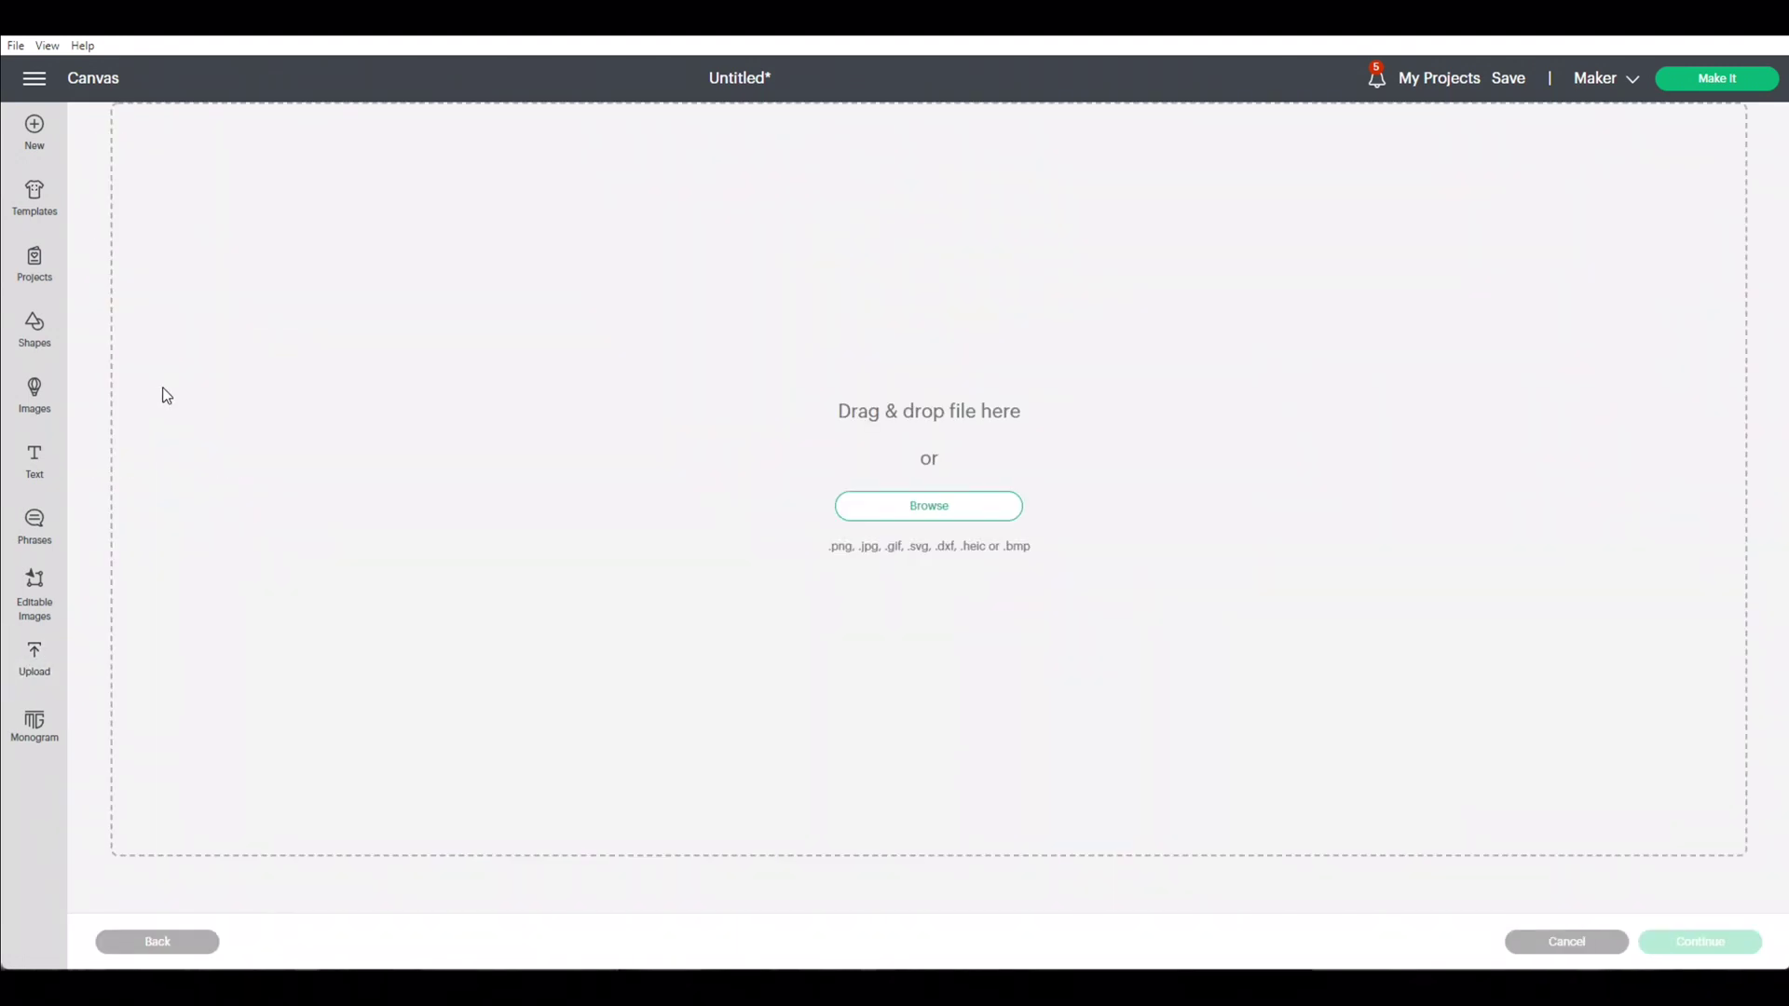
{"action": "left_click", "coordinate": [900, 506]}
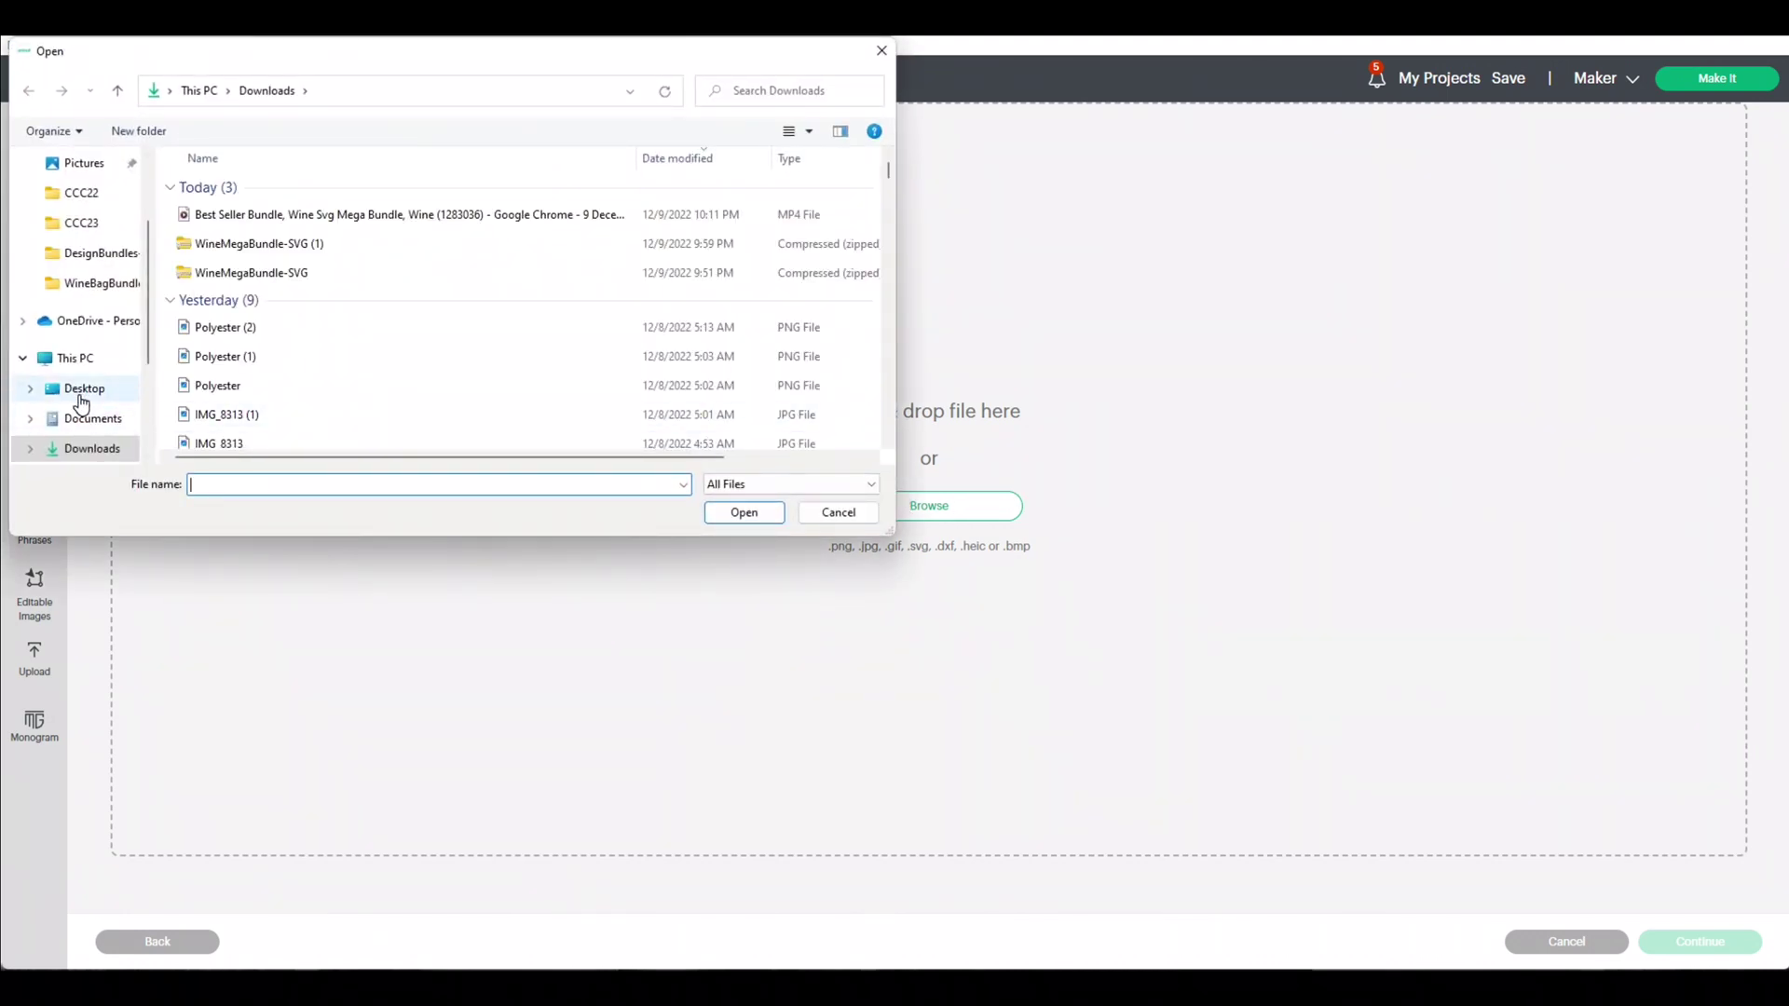
Step: Browse to the desktop's DESIGN BUNDLES folder and open its Wine Bag Bundle 2 subfolder
{"action": "left_click", "coordinate": [84, 394]}
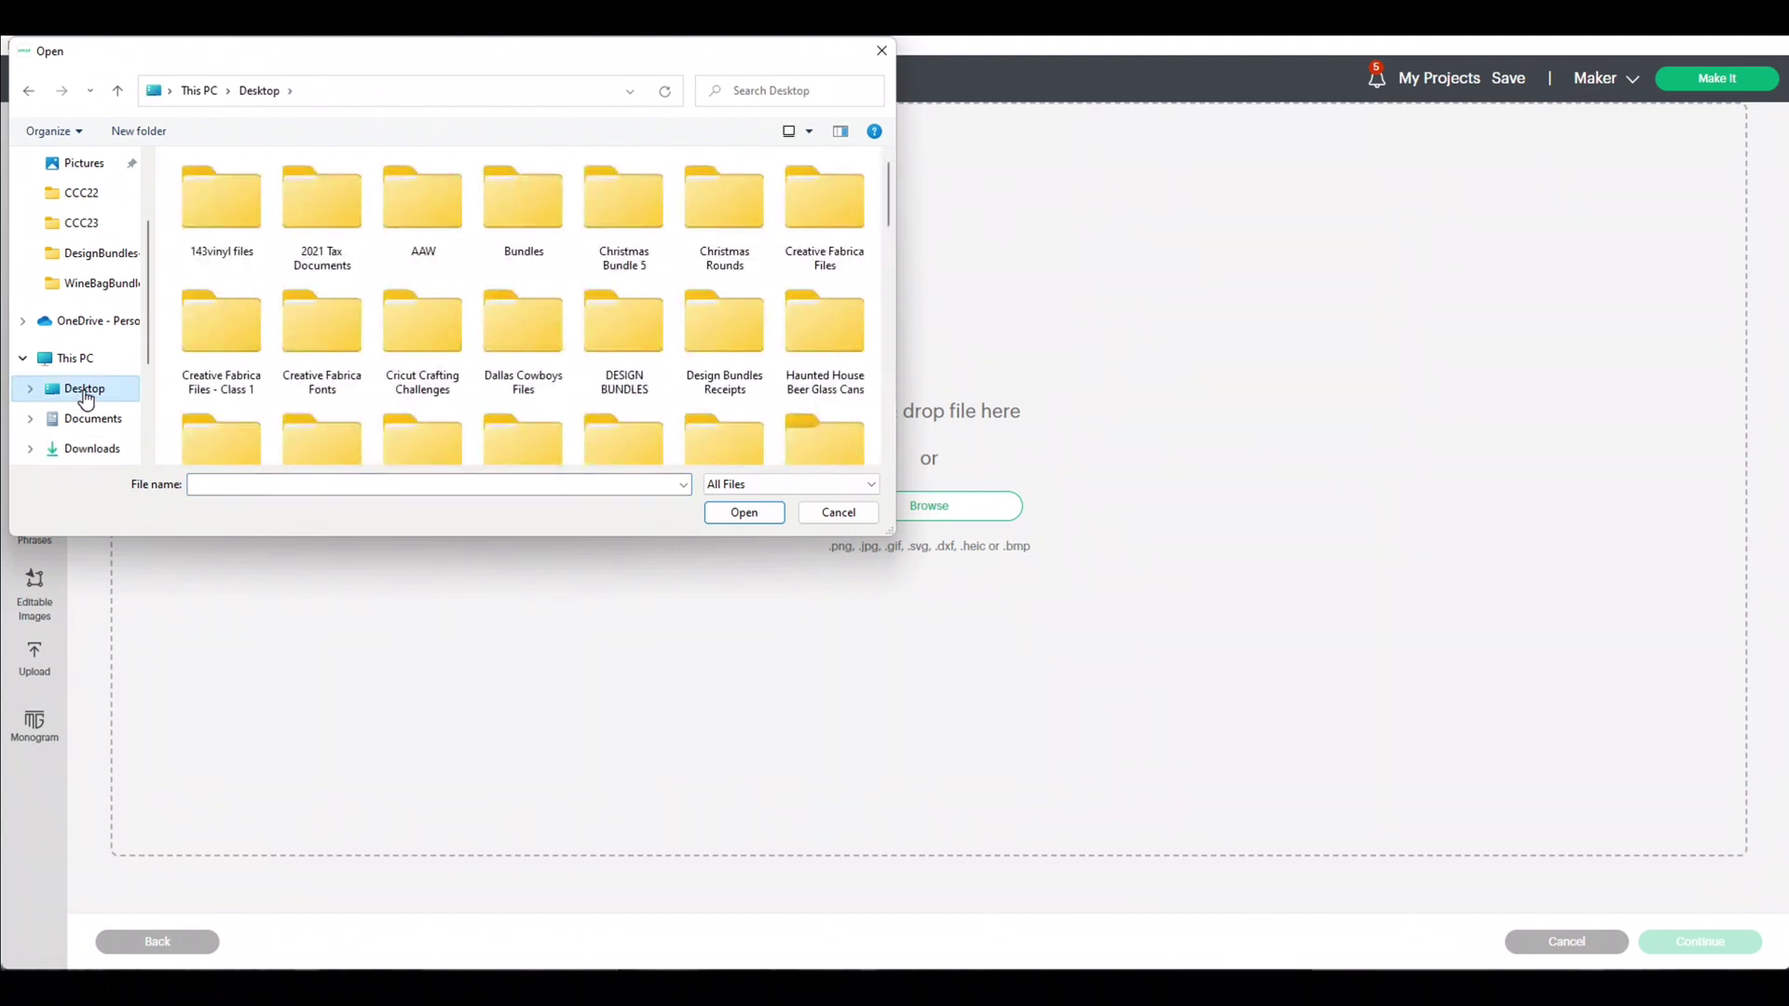
{"action": "double_click", "coordinate": [626, 340]}
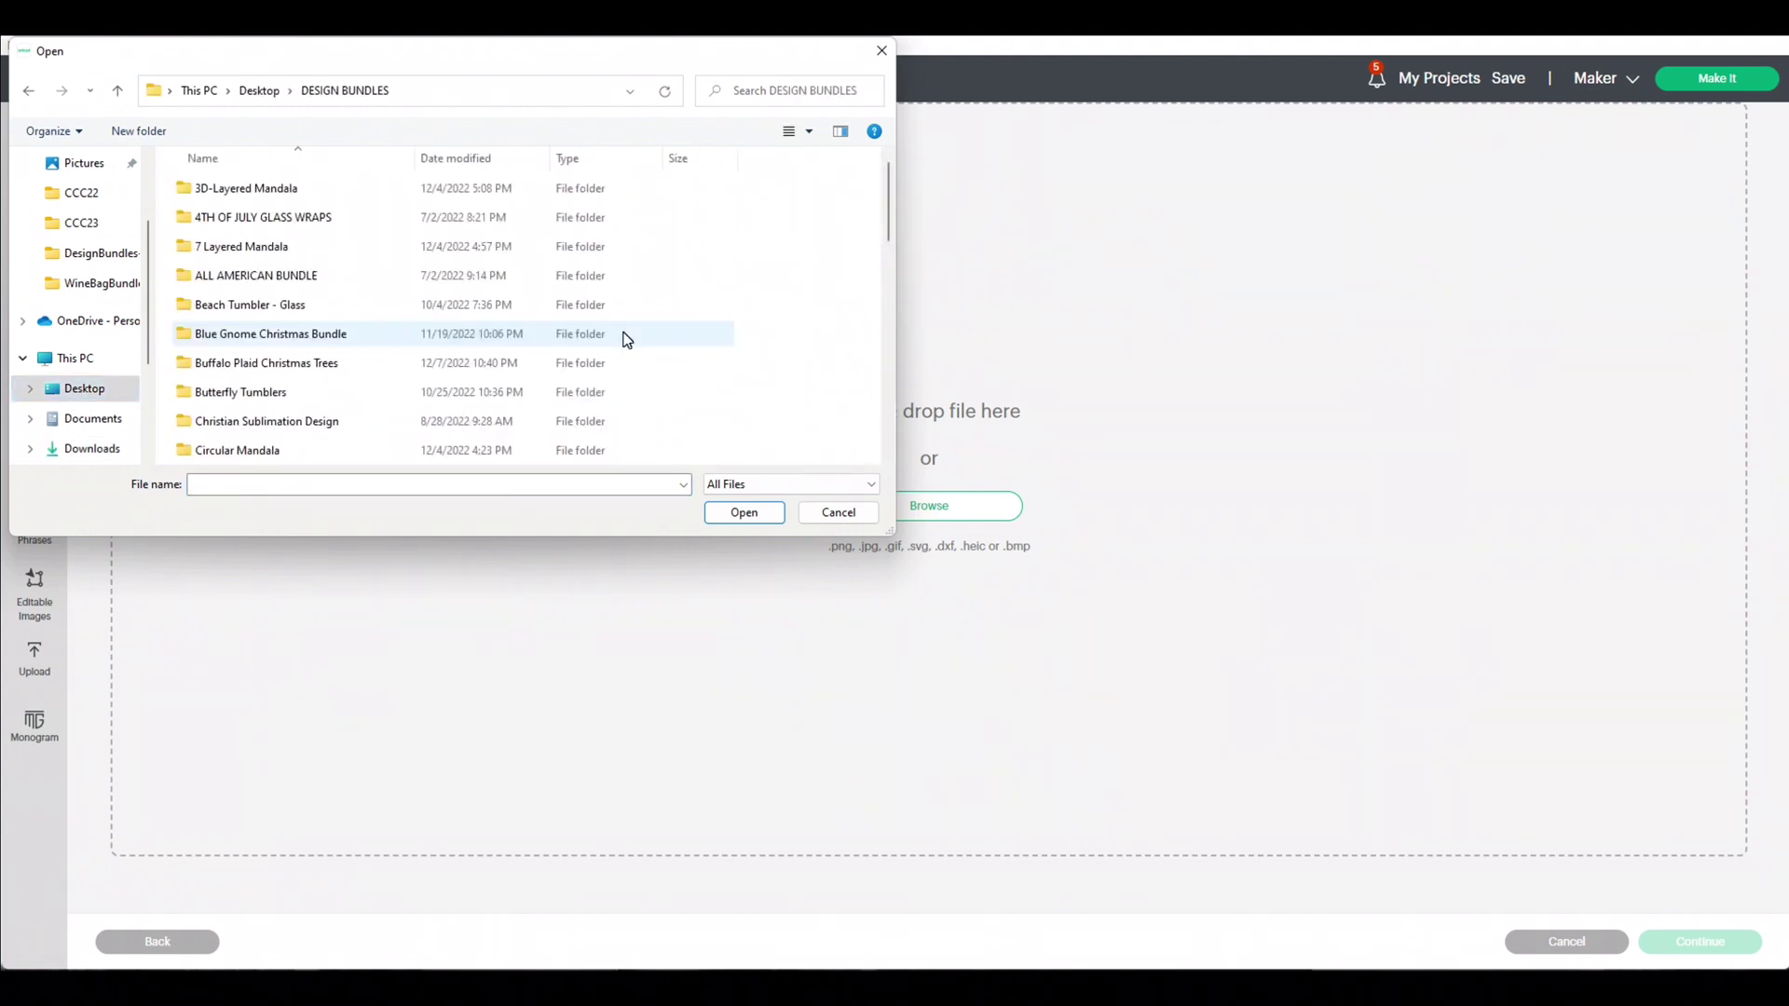
{"action": "scroll", "coordinate": [357, 317], "scroll_direction": "down", "scroll_amount": 2}
{"action": "scroll", "coordinate": [356, 317], "scroll_direction": "down", "scroll_amount": 4}
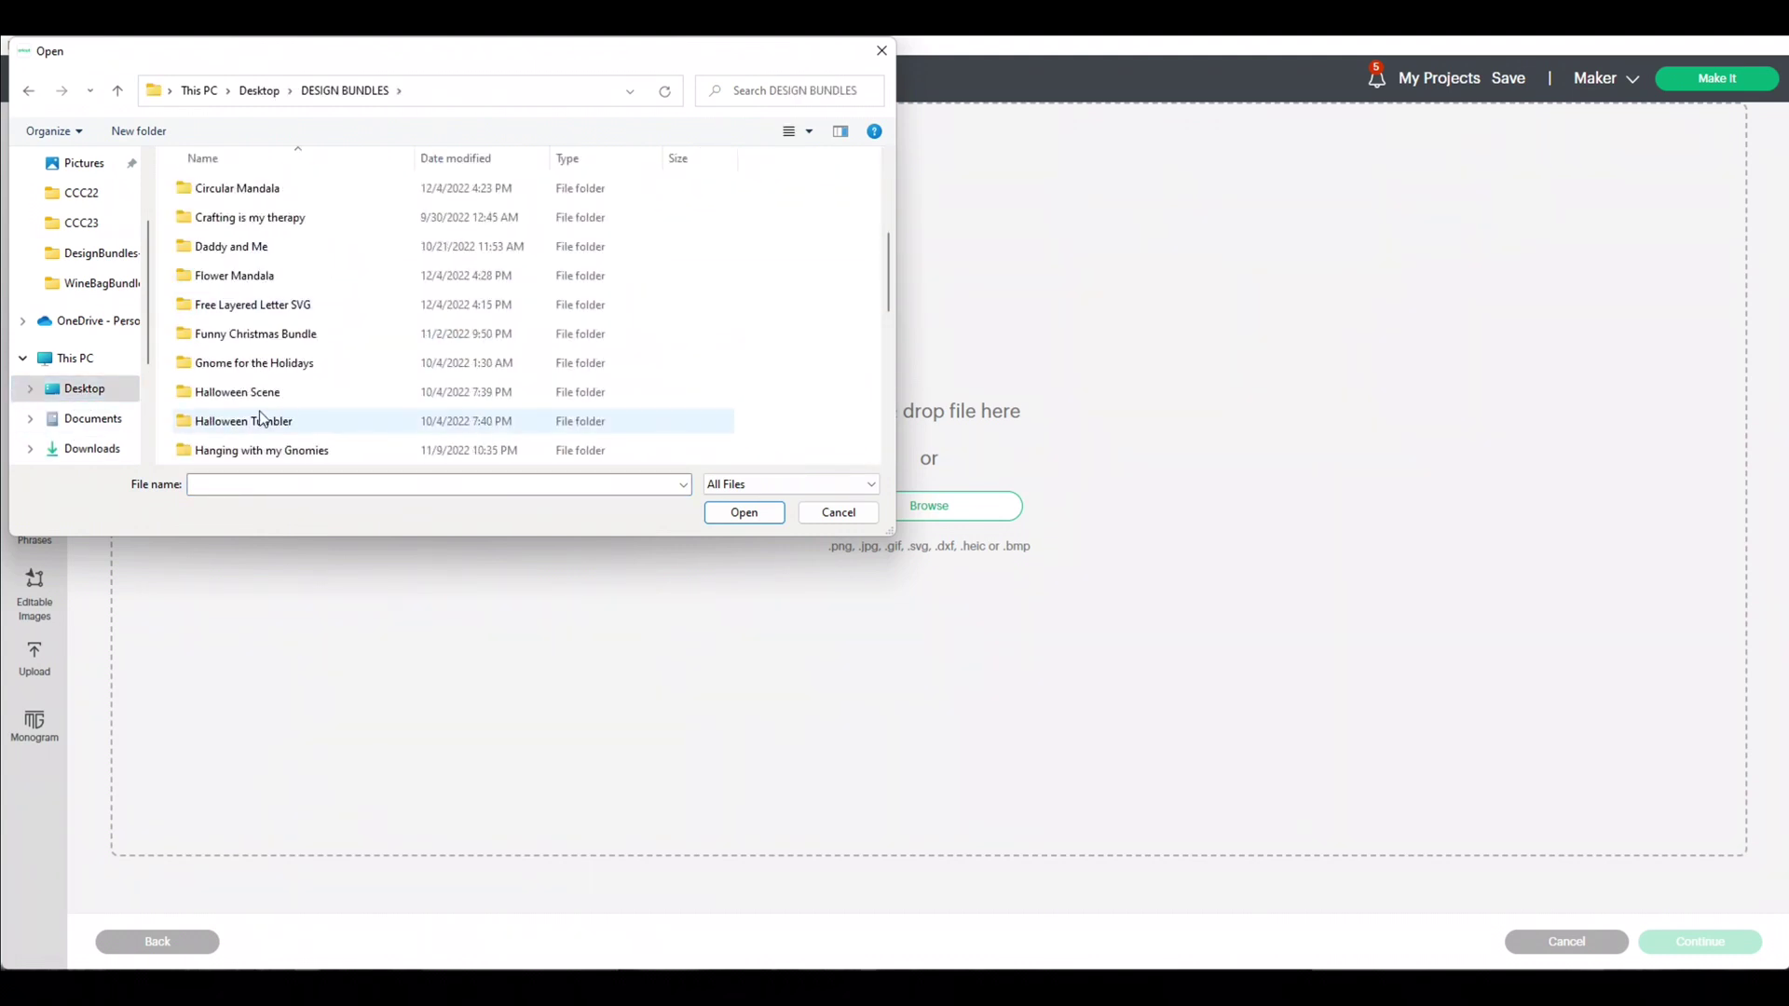
{"action": "scroll", "coordinate": [309, 366], "scroll_direction": "down", "scroll_amount": 2}
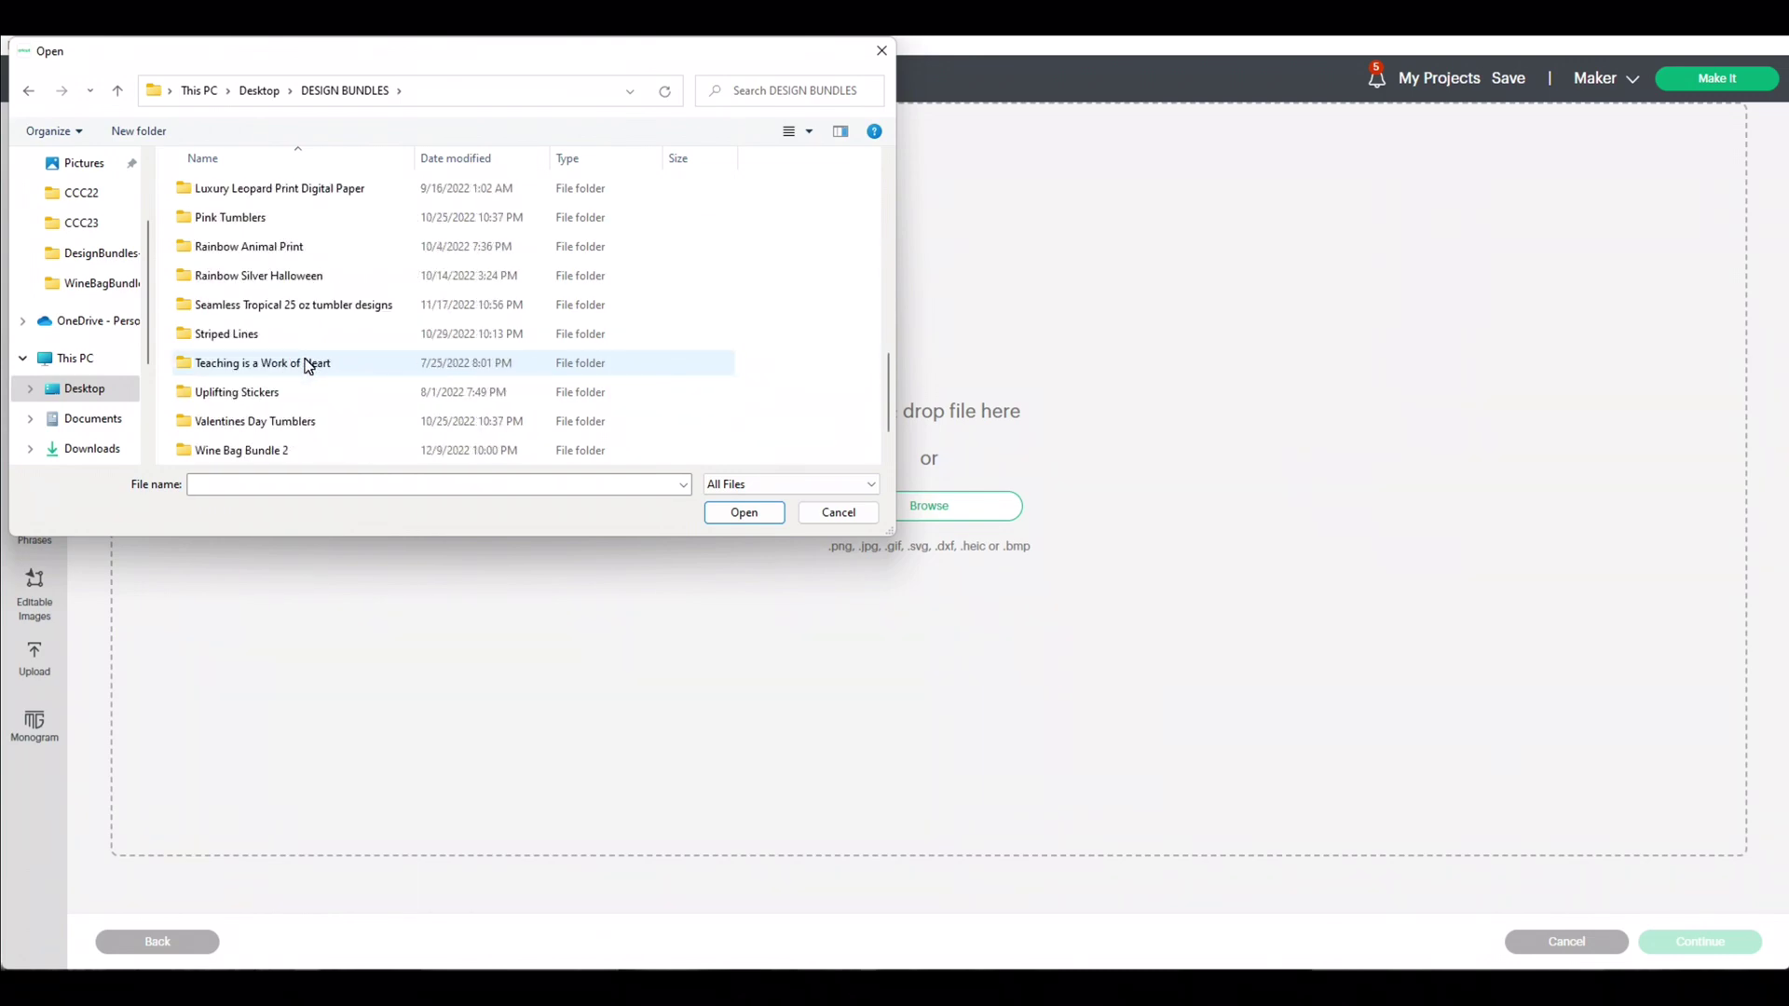
{"action": "scroll", "coordinate": [308, 365], "scroll_direction": "down", "scroll_amount": 1}
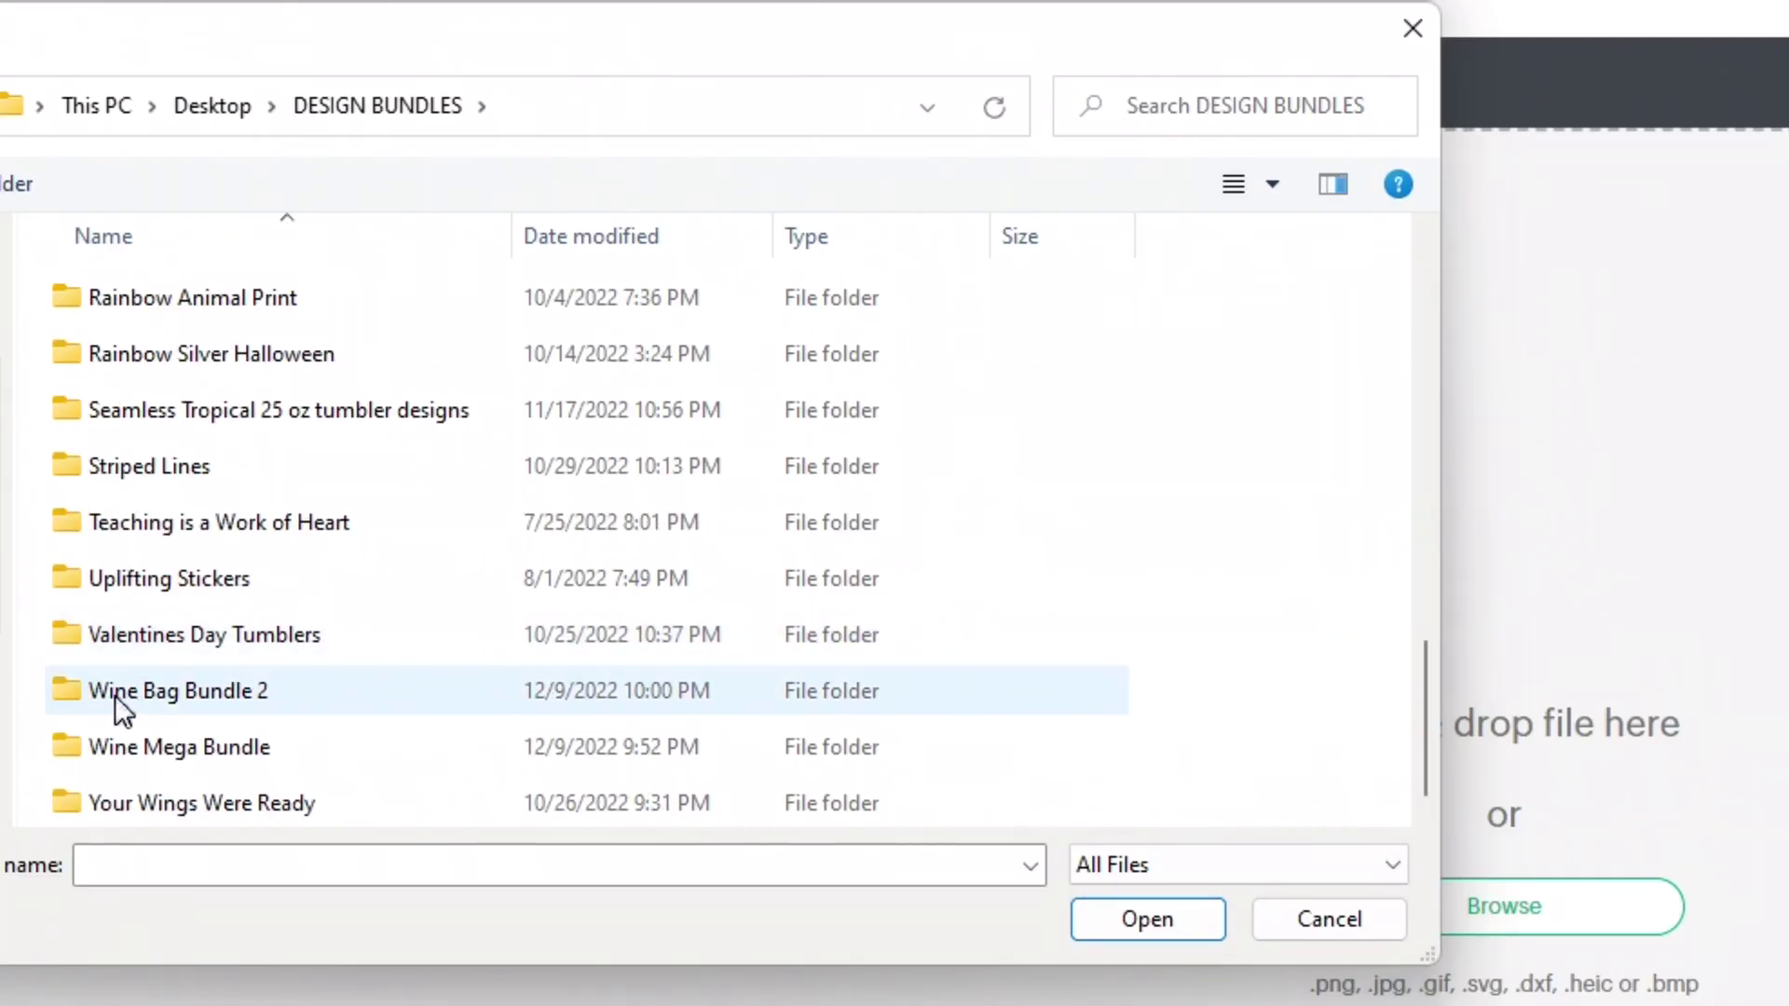
{"action": "double_click", "coordinate": [117, 694]}
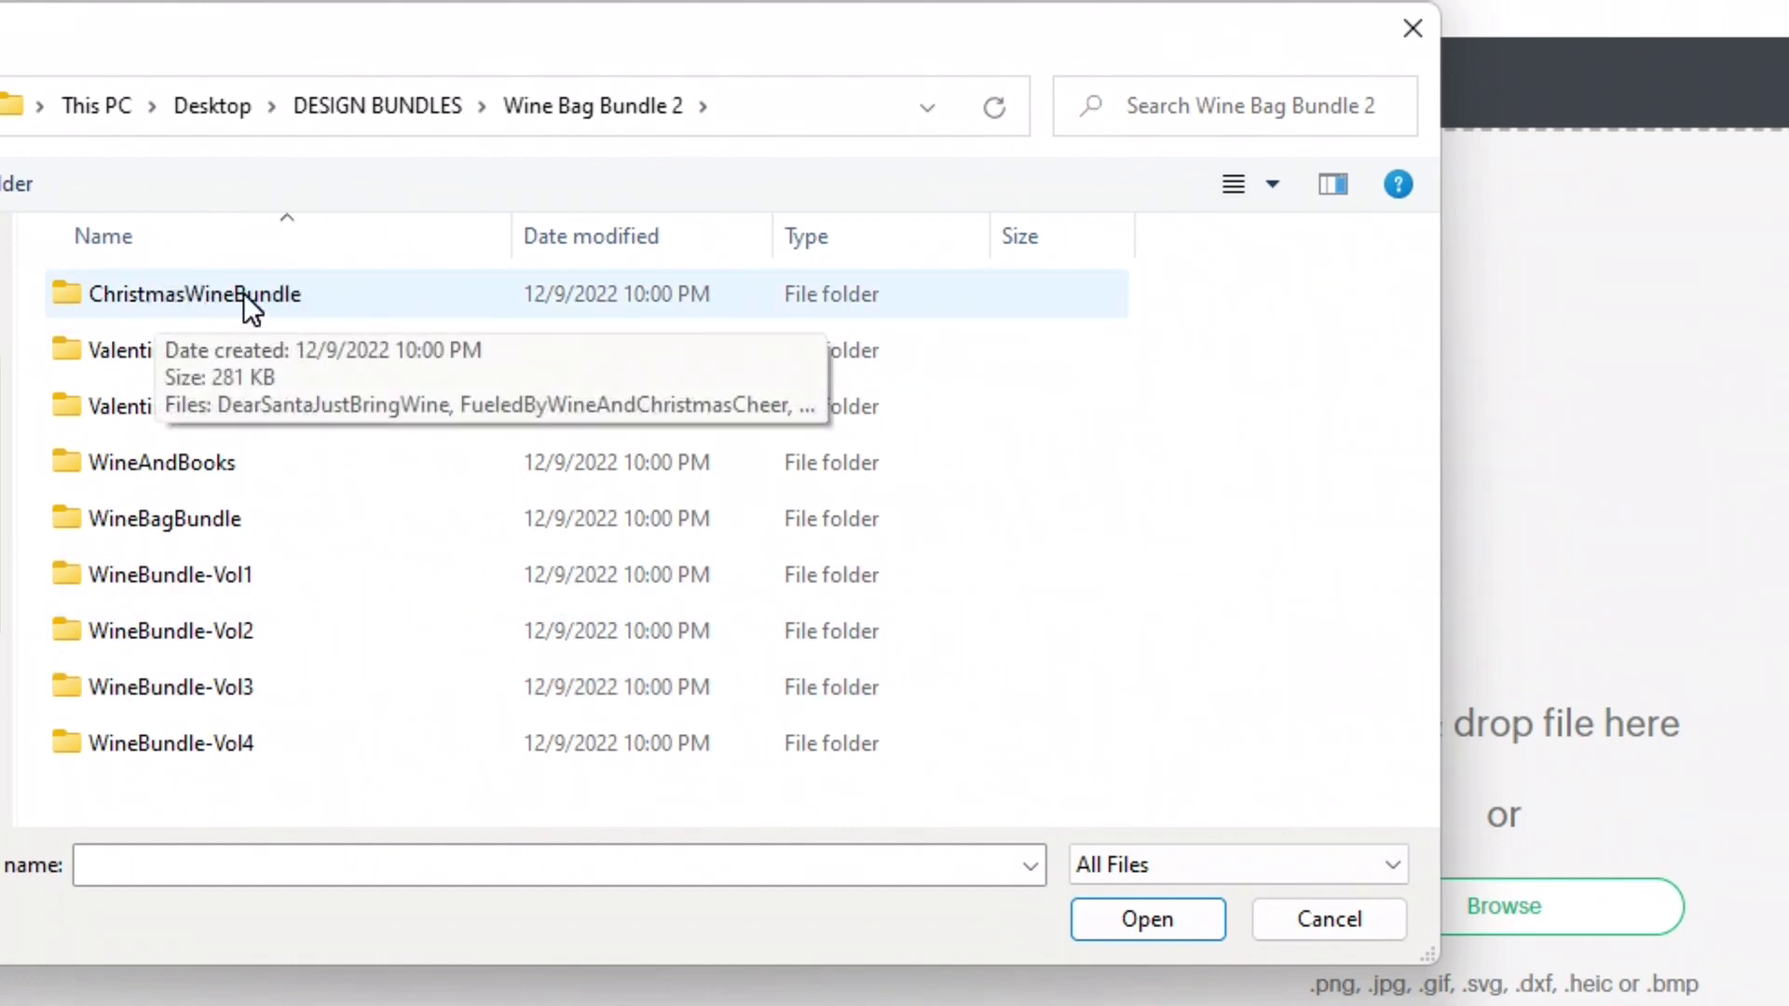
Step: Open the ChristmasWineBundle folder and choose the FueledByWineAndChristmasCheer file for the image upload
{"action": "left_click", "coordinate": [228, 300]}
{"action": "double_click", "coordinate": [228, 294]}
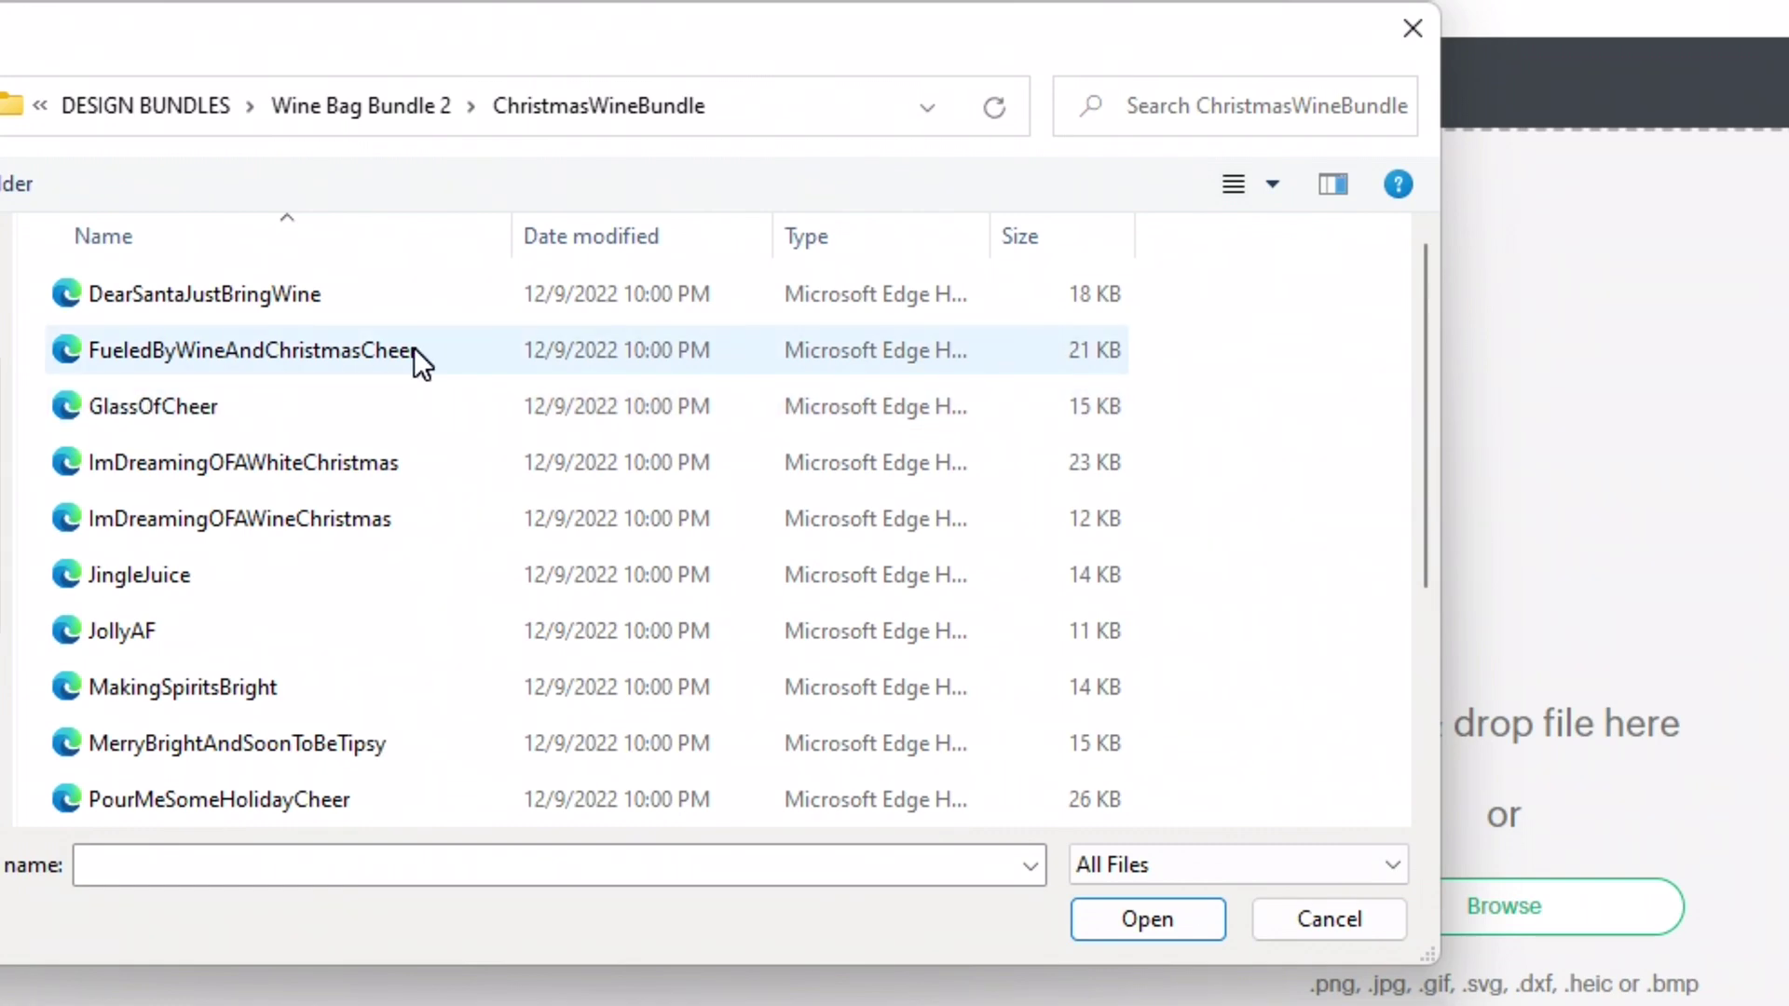
{"action": "left_click", "coordinate": [291, 354]}
{"action": "left_click", "coordinate": [1142, 924]}
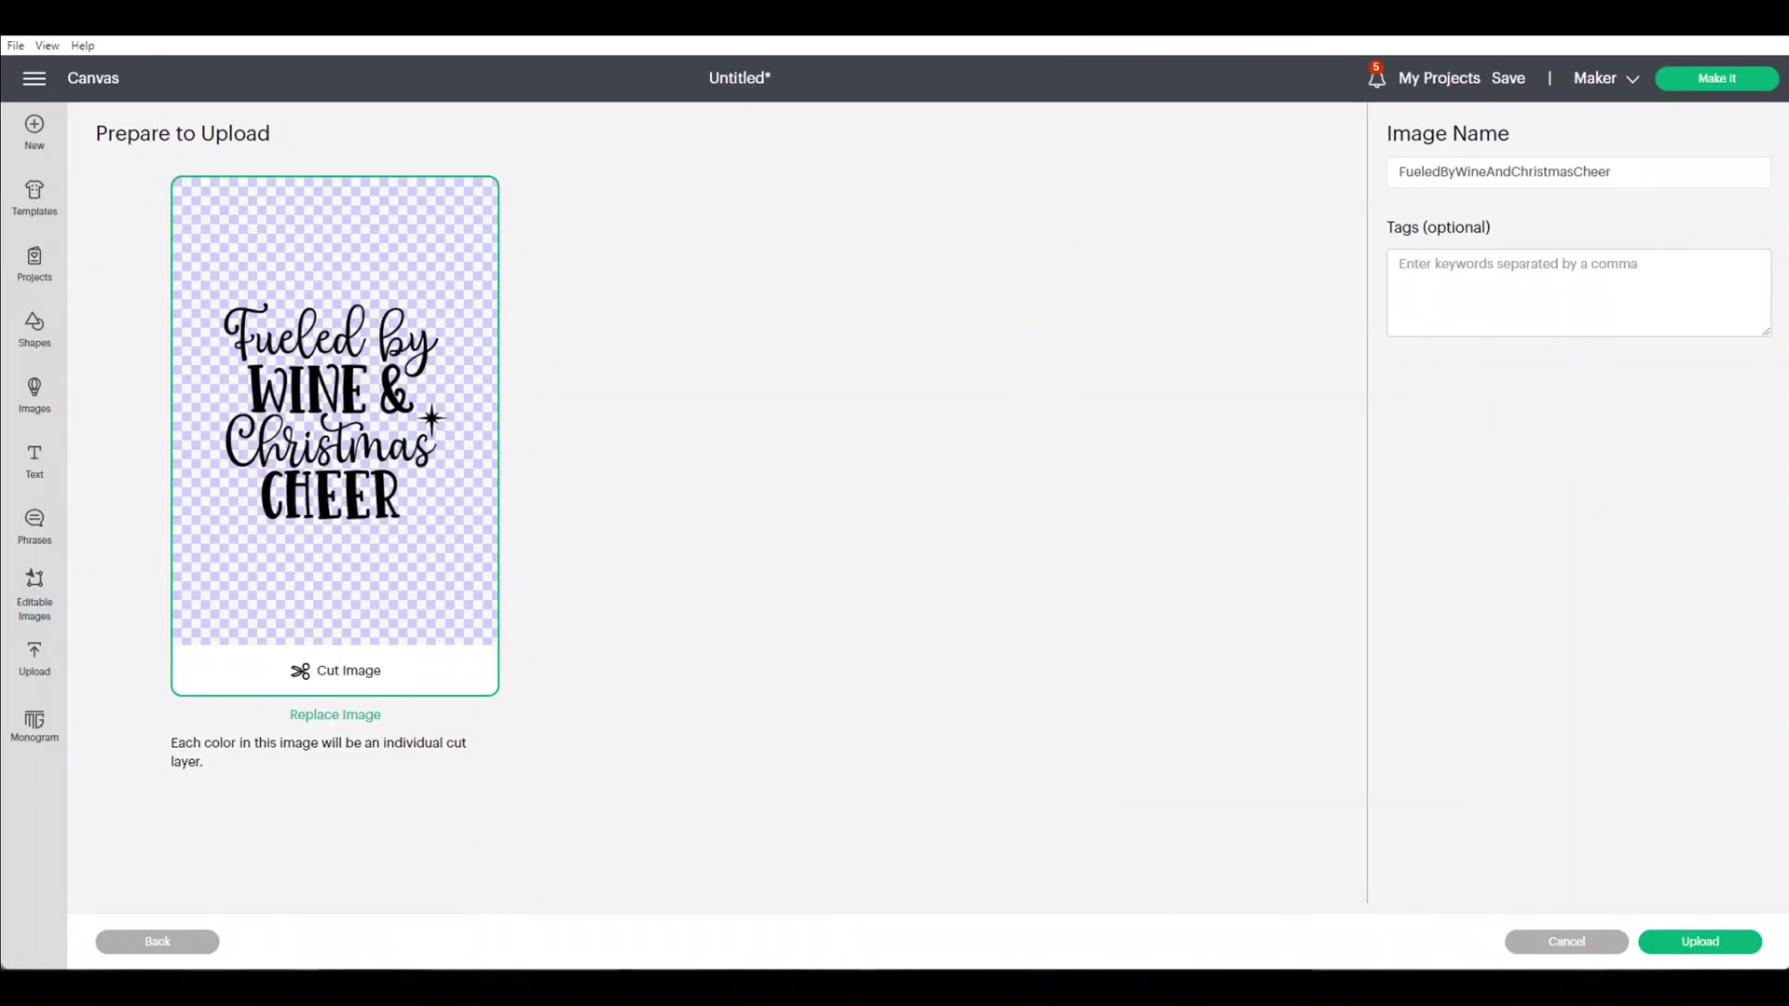
Step: Finish uploading the FueledByWineAndChristmasCheer cut image and add it to the canvas
{"action": "left_click", "coordinate": [1708, 943]}
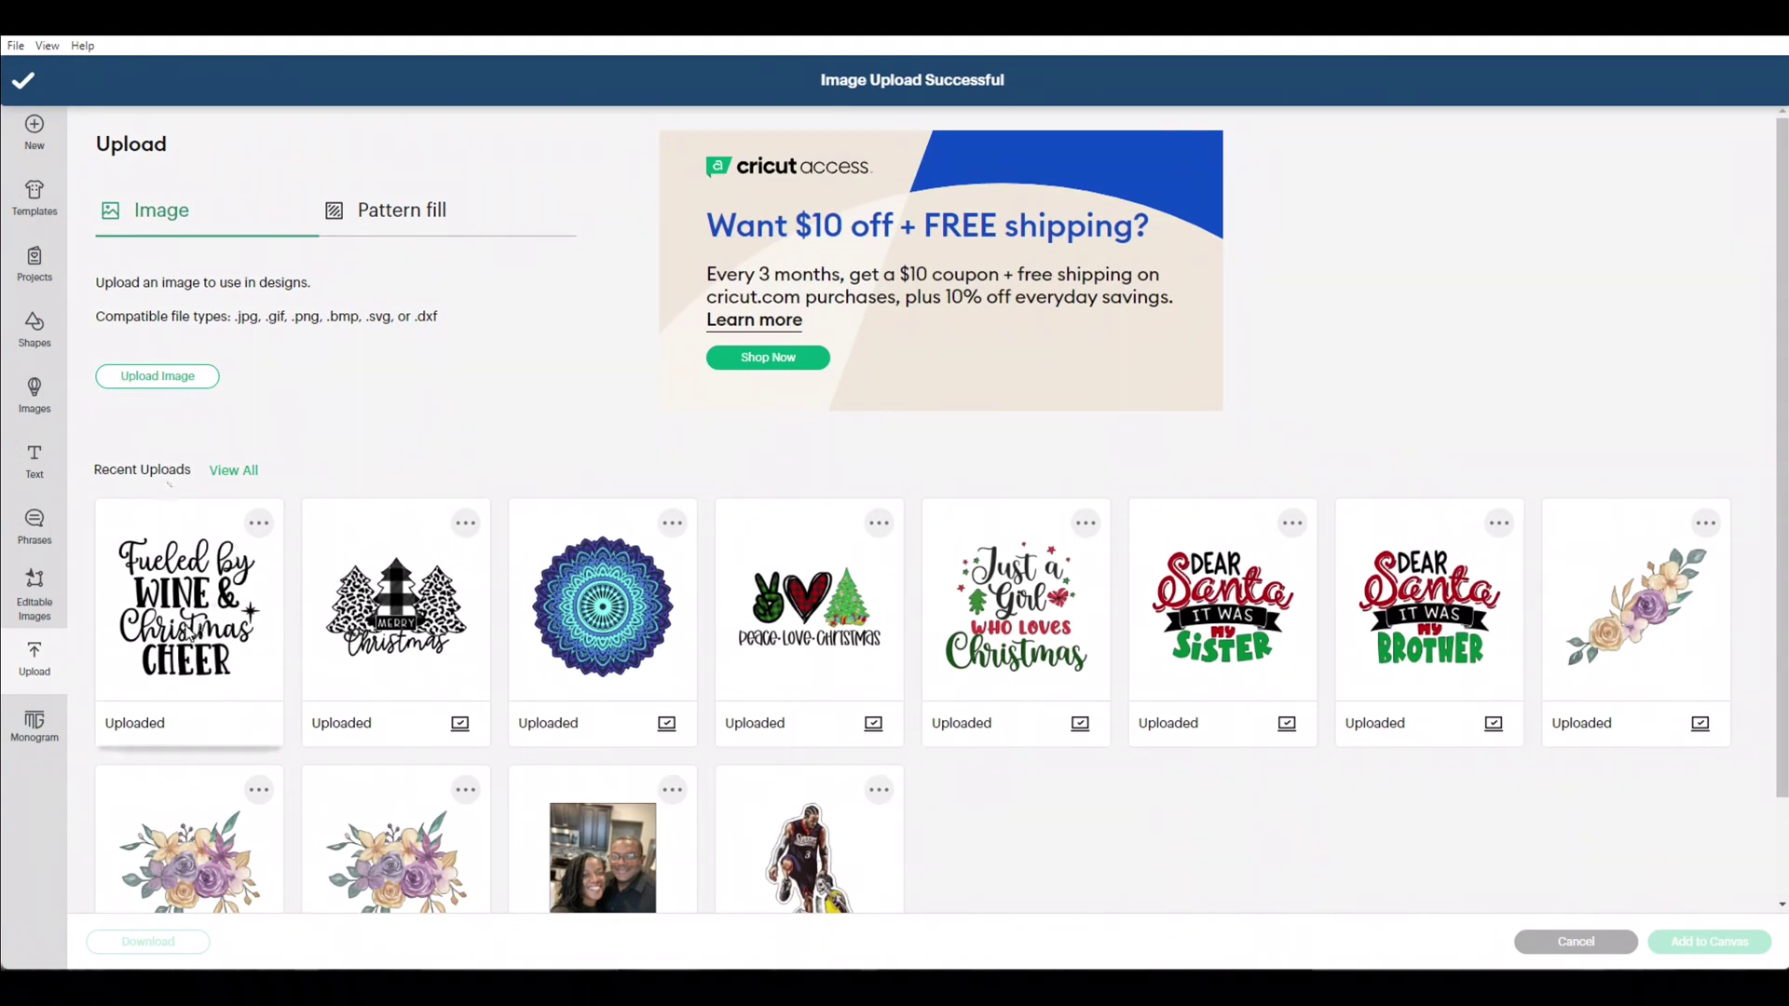
{"action": "left_click", "coordinate": [189, 632]}
{"action": "left_click", "coordinate": [1674, 942]}
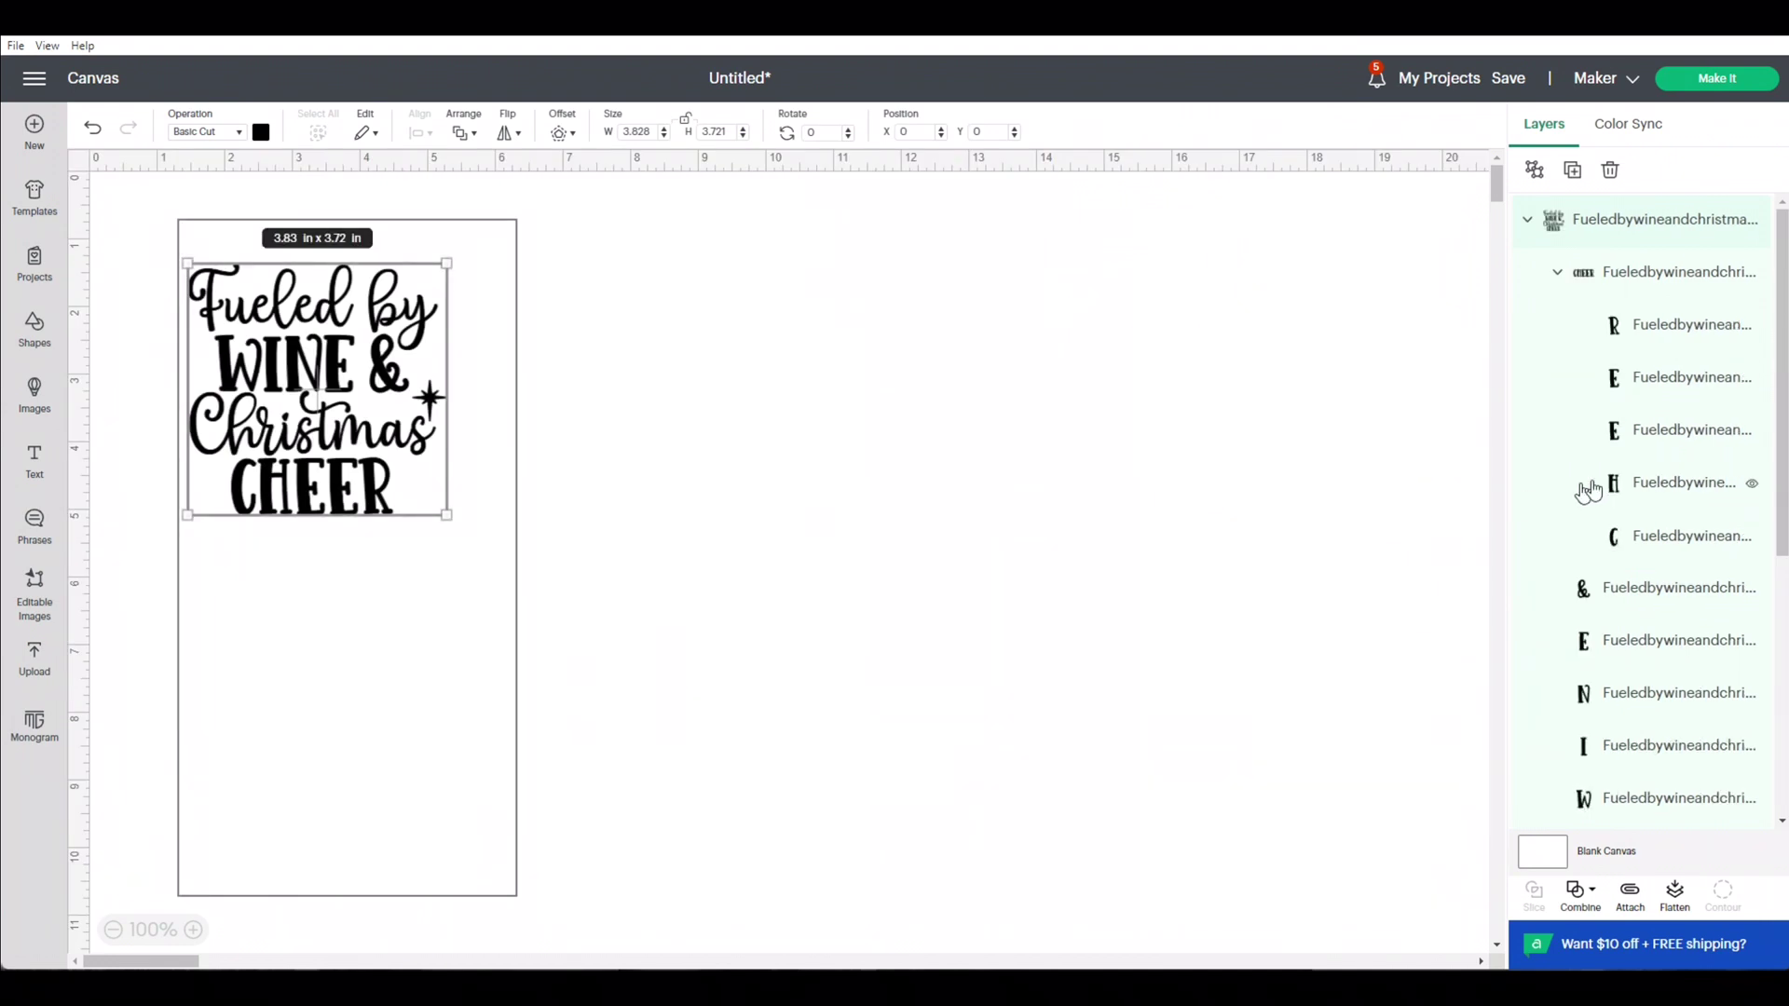
Step: Examine the layers of the uploaded quote, including the individual letters that make up each word
{"action": "scroll", "coordinate": [1645, 484], "scroll_direction": "down", "scroll_amount": 3}
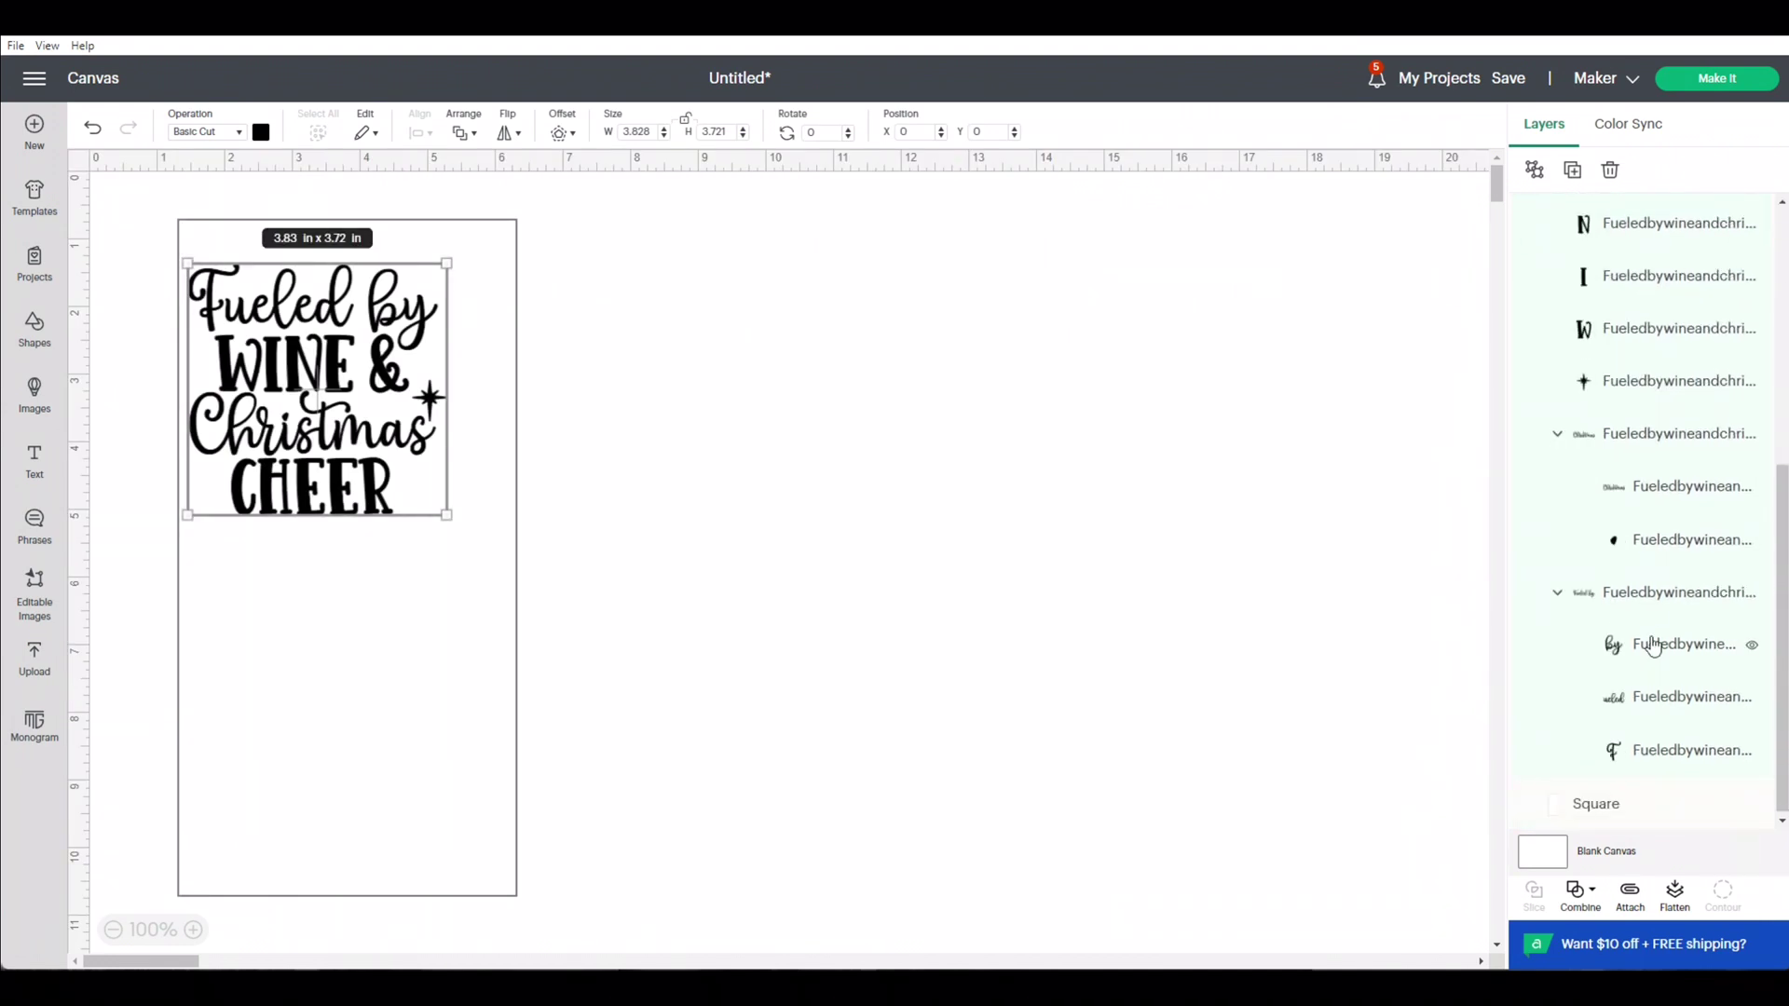
{"action": "scroll", "coordinate": [1656, 708], "scroll_direction": "up", "scroll_amount": 5}
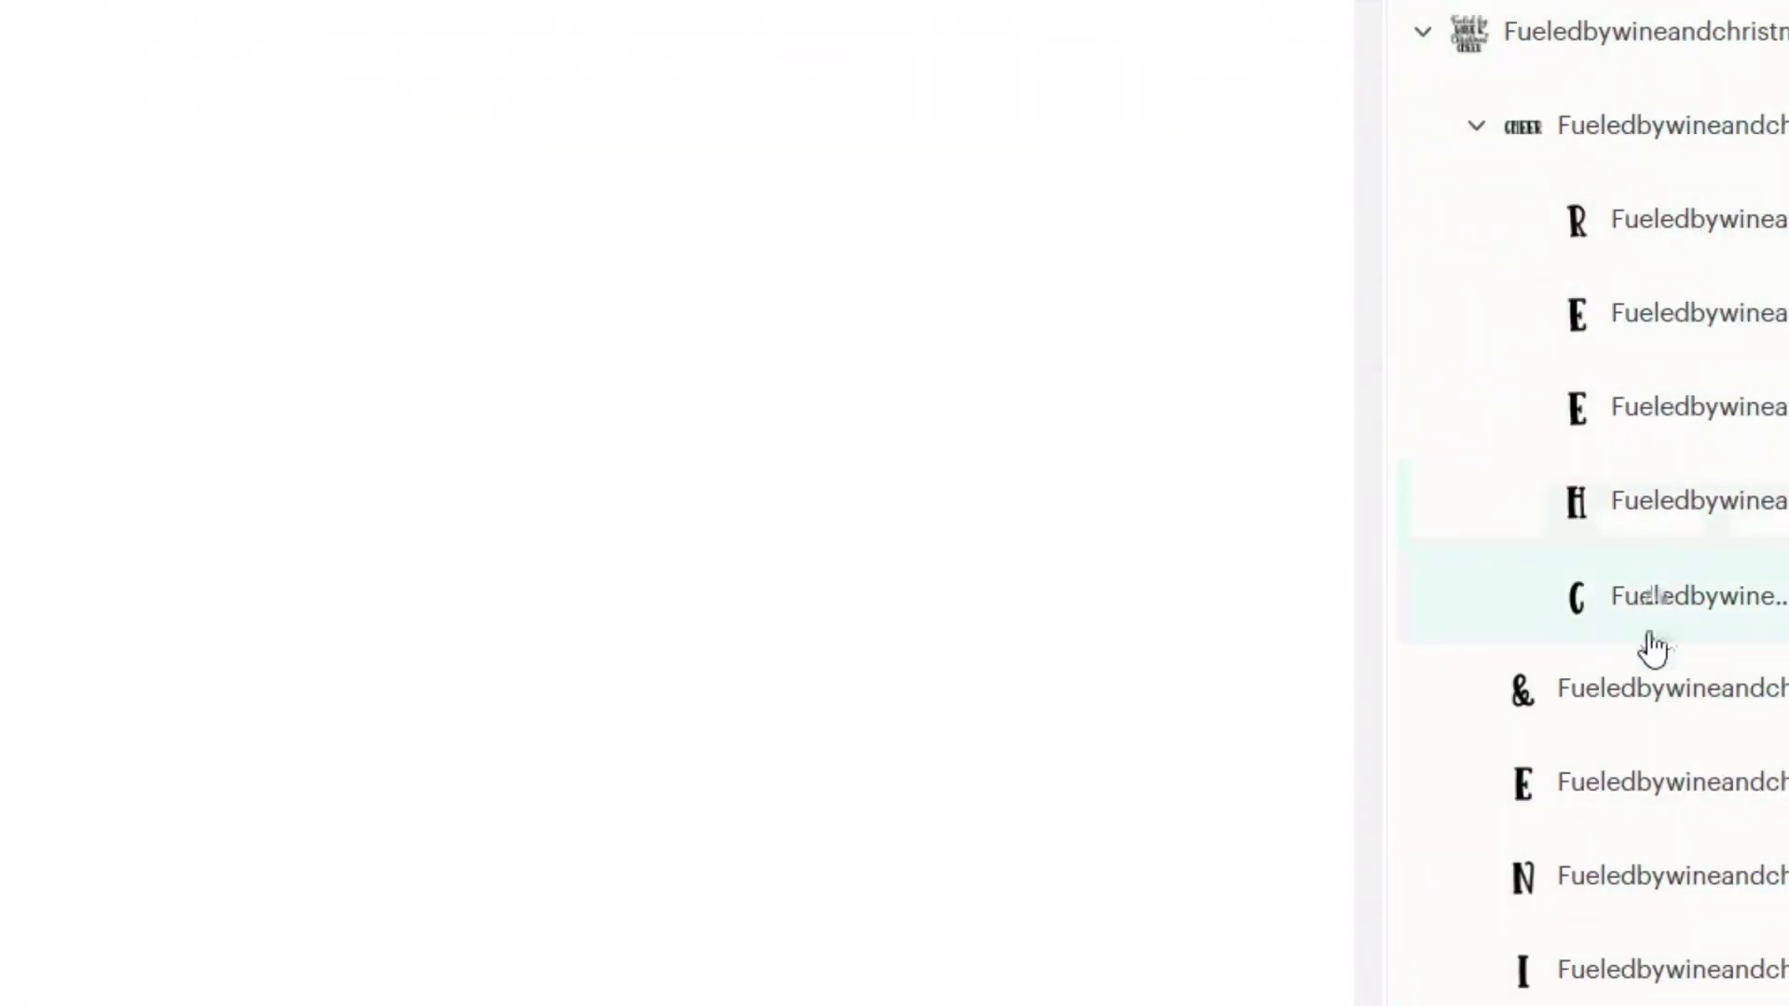
{"action": "scroll", "coordinate": [1649, 932], "scroll_direction": "down", "scroll_amount": 3}
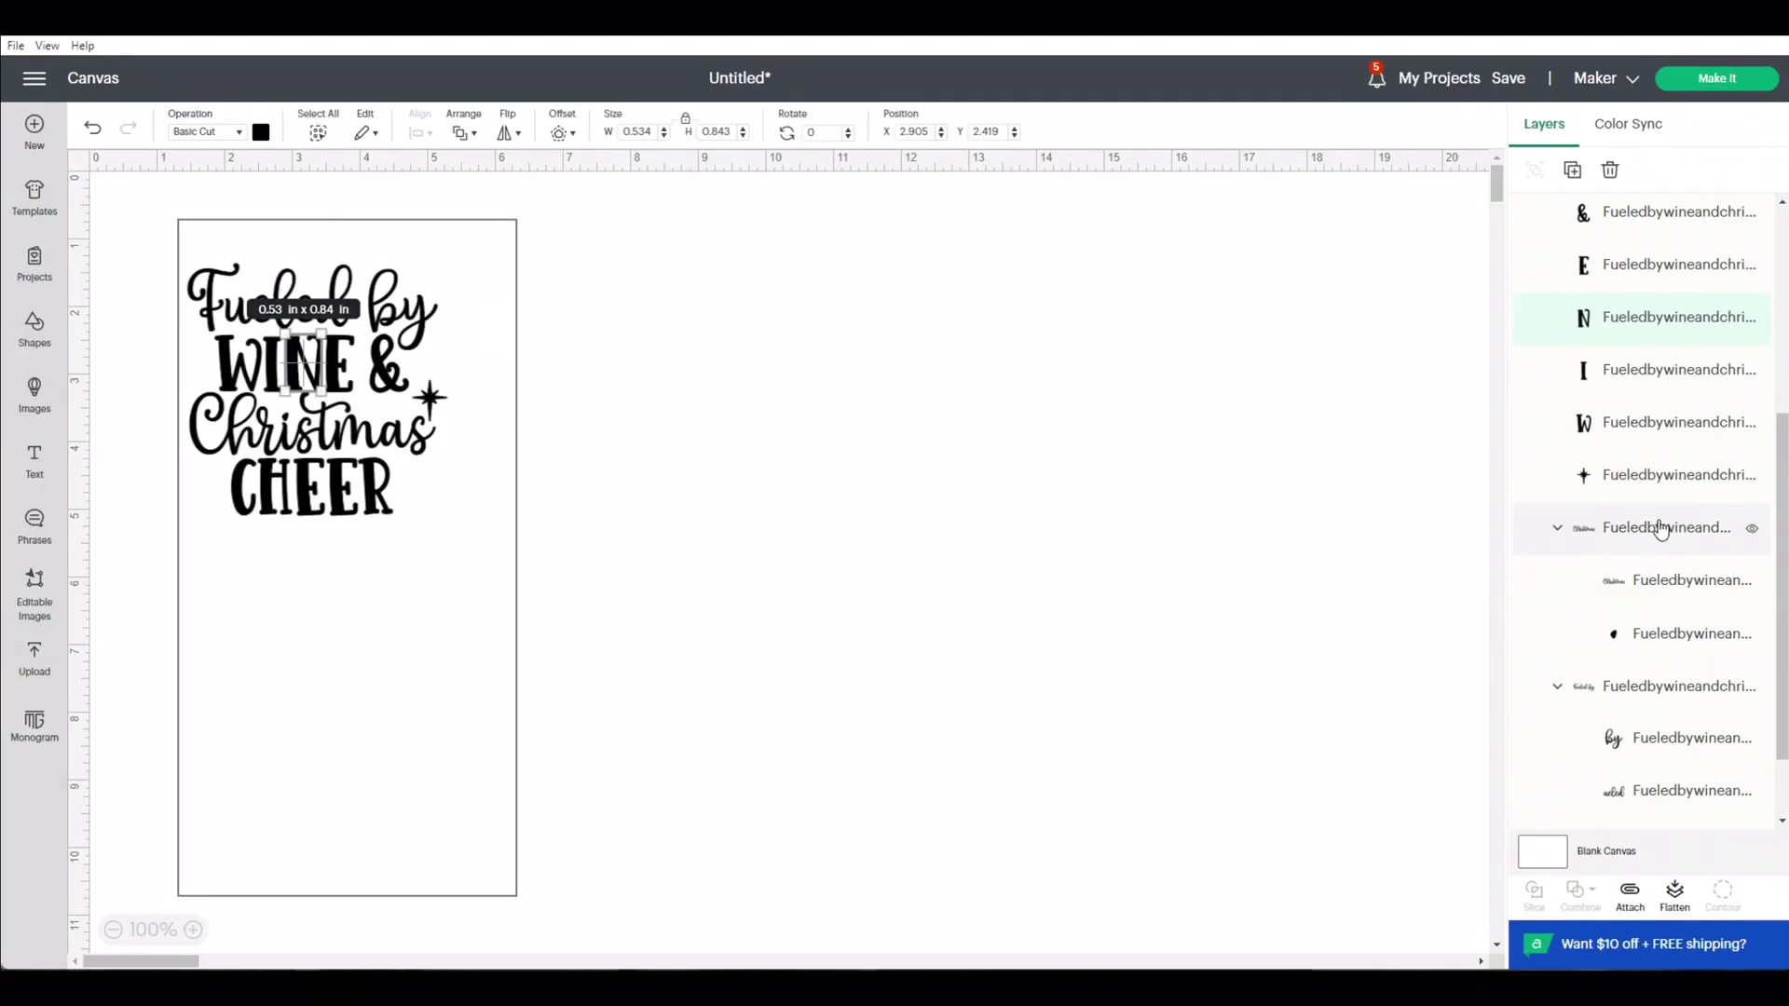
{"action": "scroll", "coordinate": [1653, 713], "scroll_direction": "up", "scroll_amount": 1}
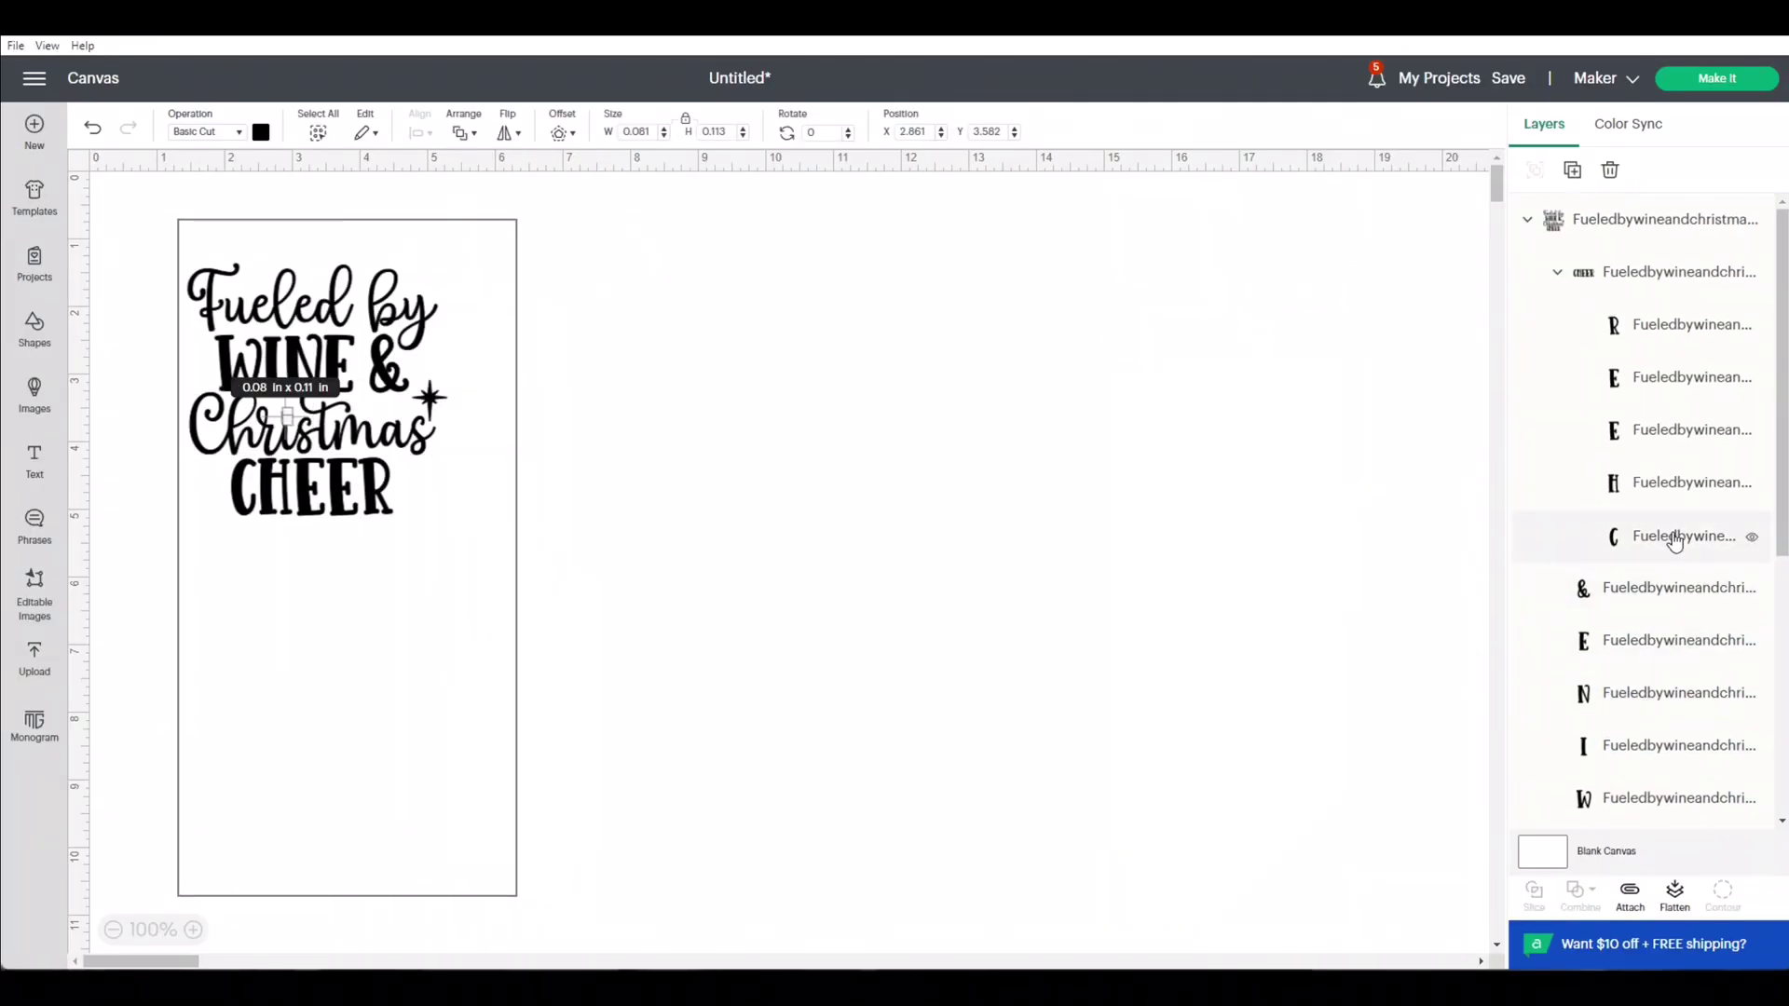
{"action": "left_click", "coordinate": [1683, 375]}
{"action": "left_click", "coordinate": [1602, 537]}
{"action": "left_click", "coordinate": [1584, 691]}
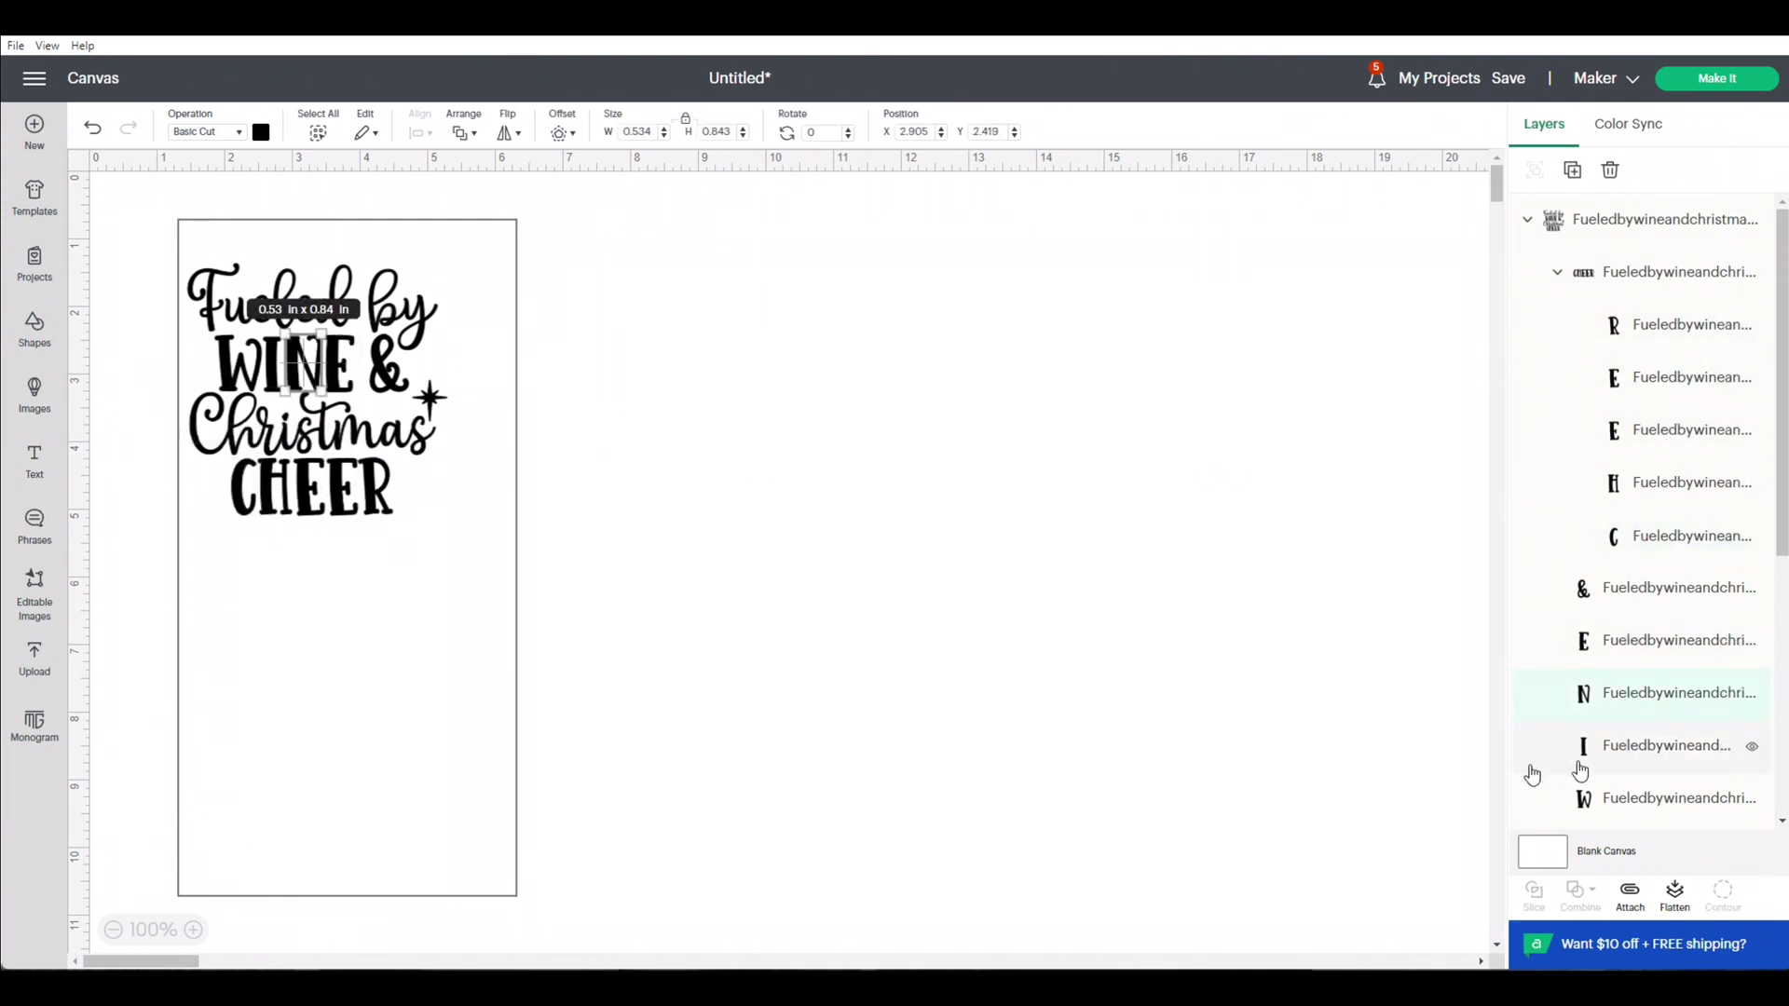
{"action": "left_click", "coordinate": [771, 667]}
Step: Enlarge the whole quote proportionally to about 4.7 x 4.6 in and move it down within the rectangle to about Y 2.2
{"action": "left_click", "coordinate": [357, 389]}
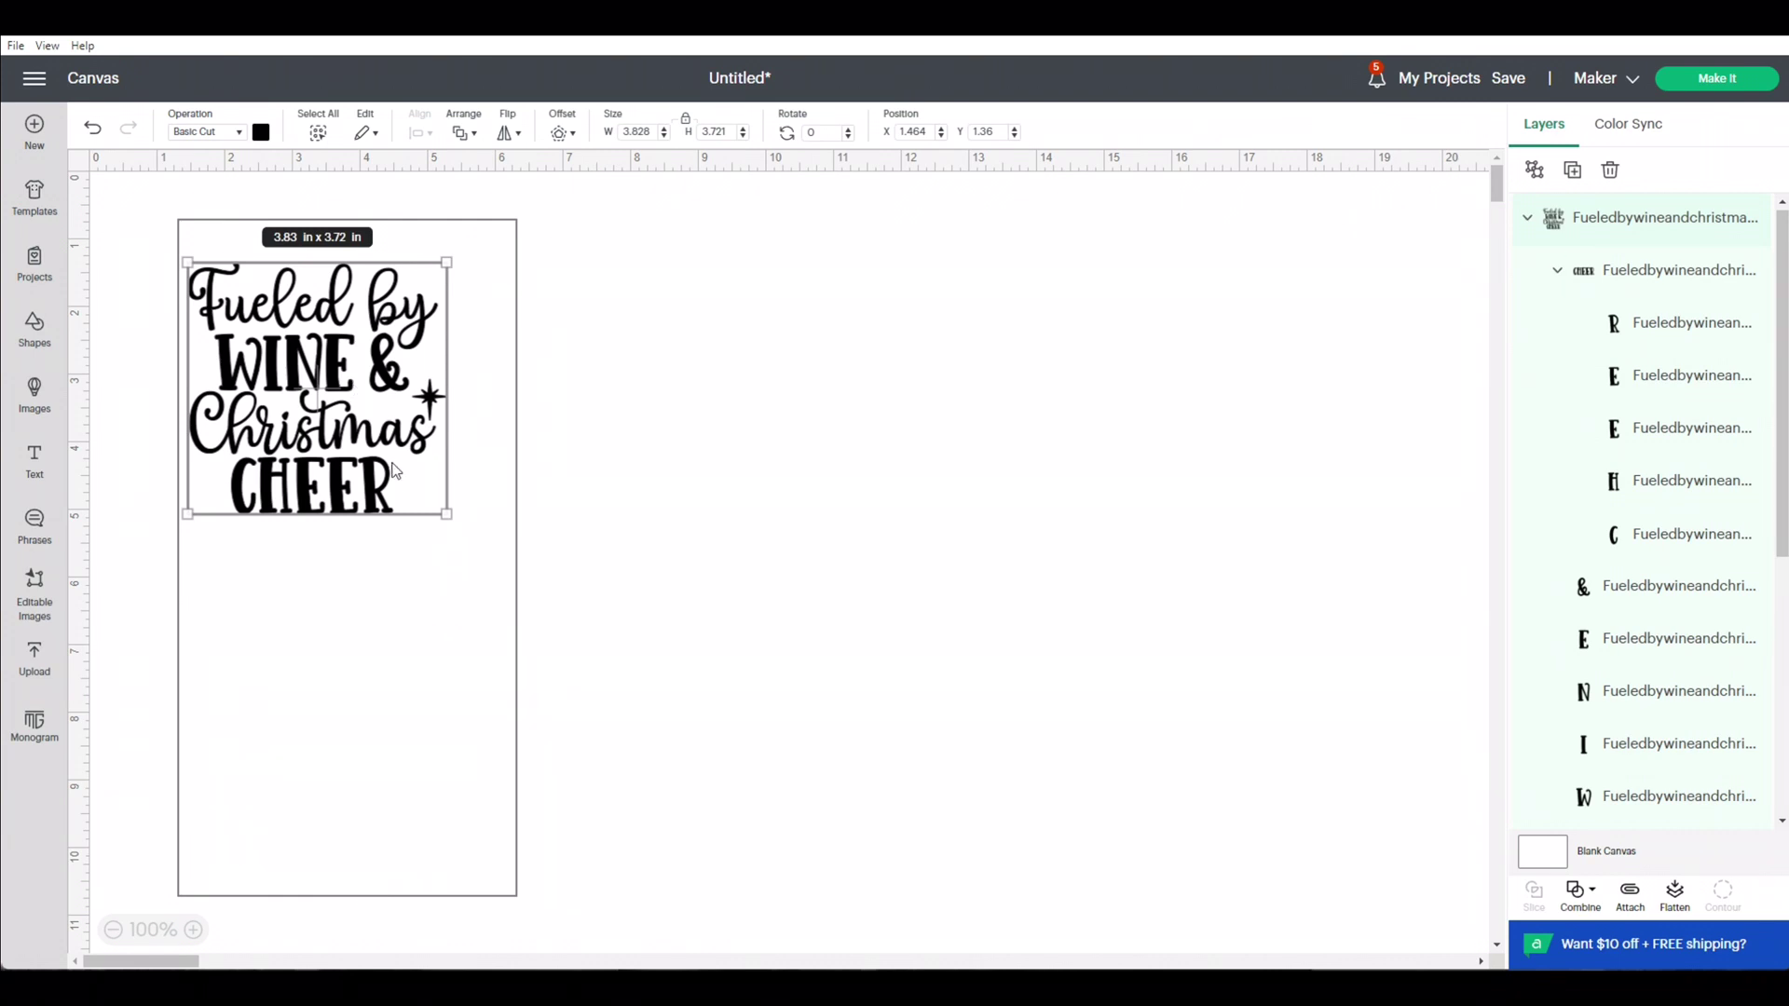
{"action": "left_click_drag", "start_coordinate": [444, 509], "coordinate": [482, 568]}
{"action": "left_click_drag", "start_coordinate": [309, 433], "coordinate": [310, 491]}
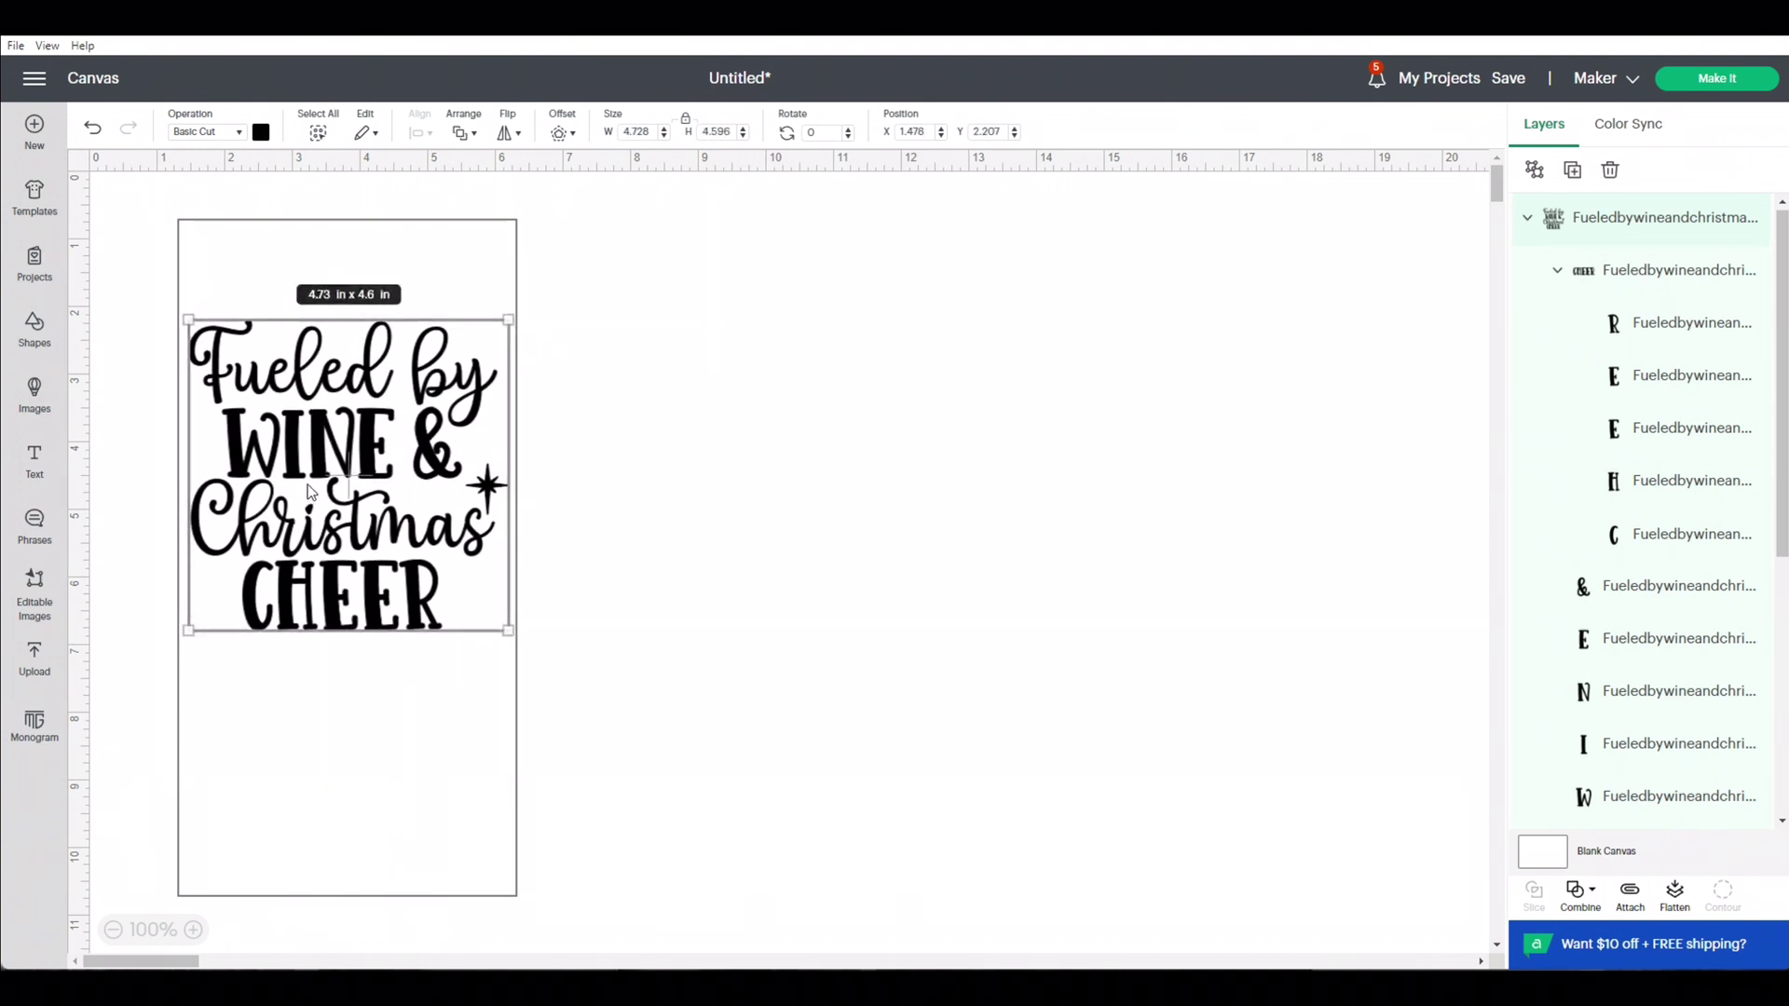
Step: Unlock the quote's proportions, stretch it to about 4.5 x 5.8 in, and position it at about X 1.5, Y 2.5
{"action": "left_click", "coordinate": [686, 118]}
{"action": "left_click_drag", "start_coordinate": [504, 631], "coordinate": [492, 672]}
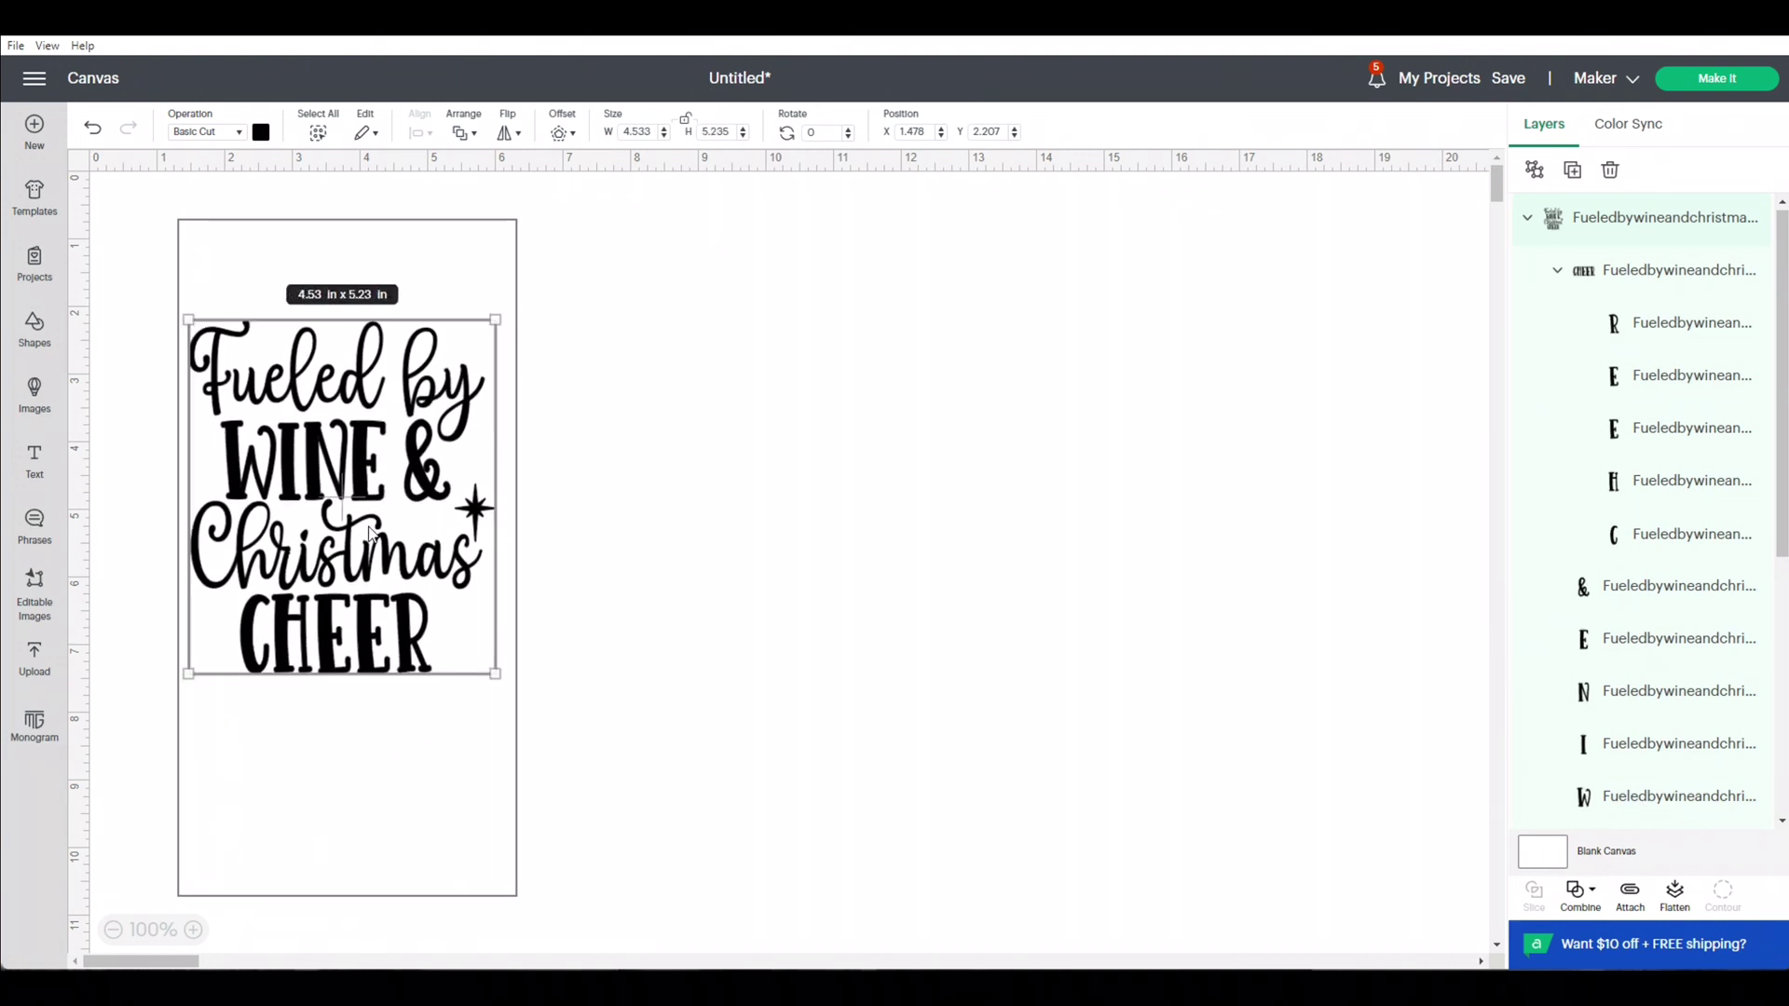
{"action": "left_click_drag", "start_coordinate": [370, 533], "coordinate": [378, 554]}
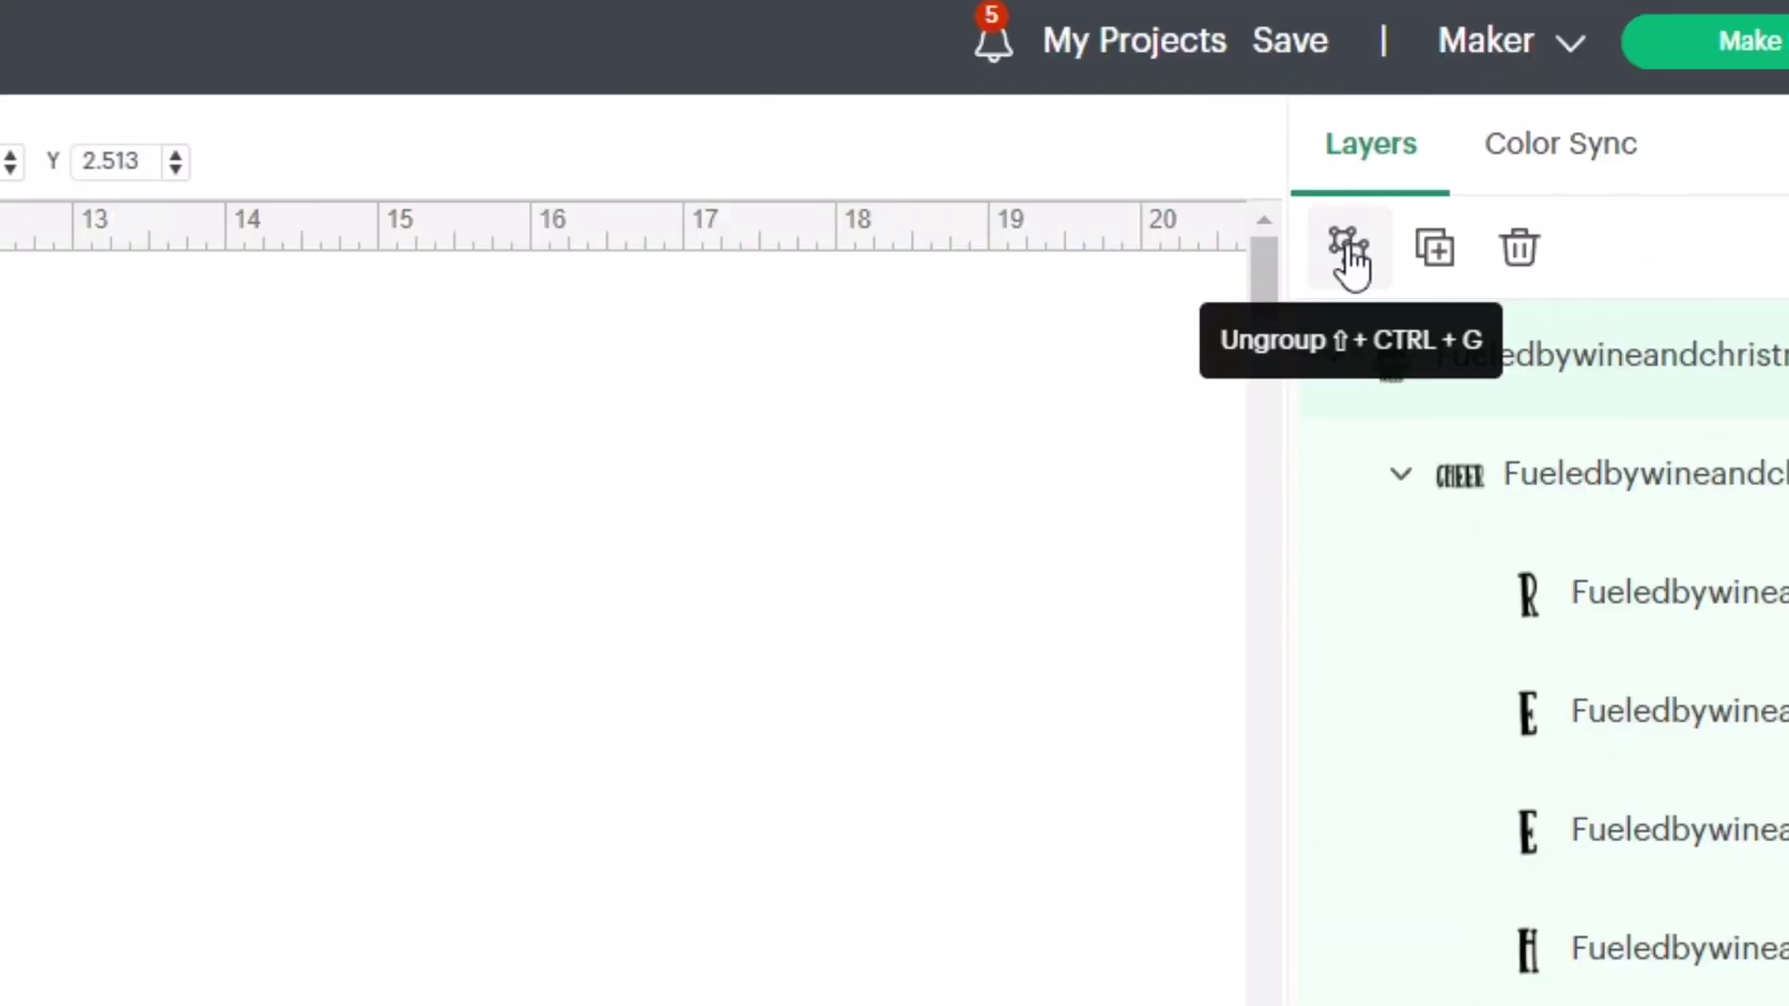
Step: Ungroup the quote and move the 5 x 10 in rectangle away from it to about X 8.4, Y 0.9
{"action": "left_click", "coordinate": [1350, 265]}
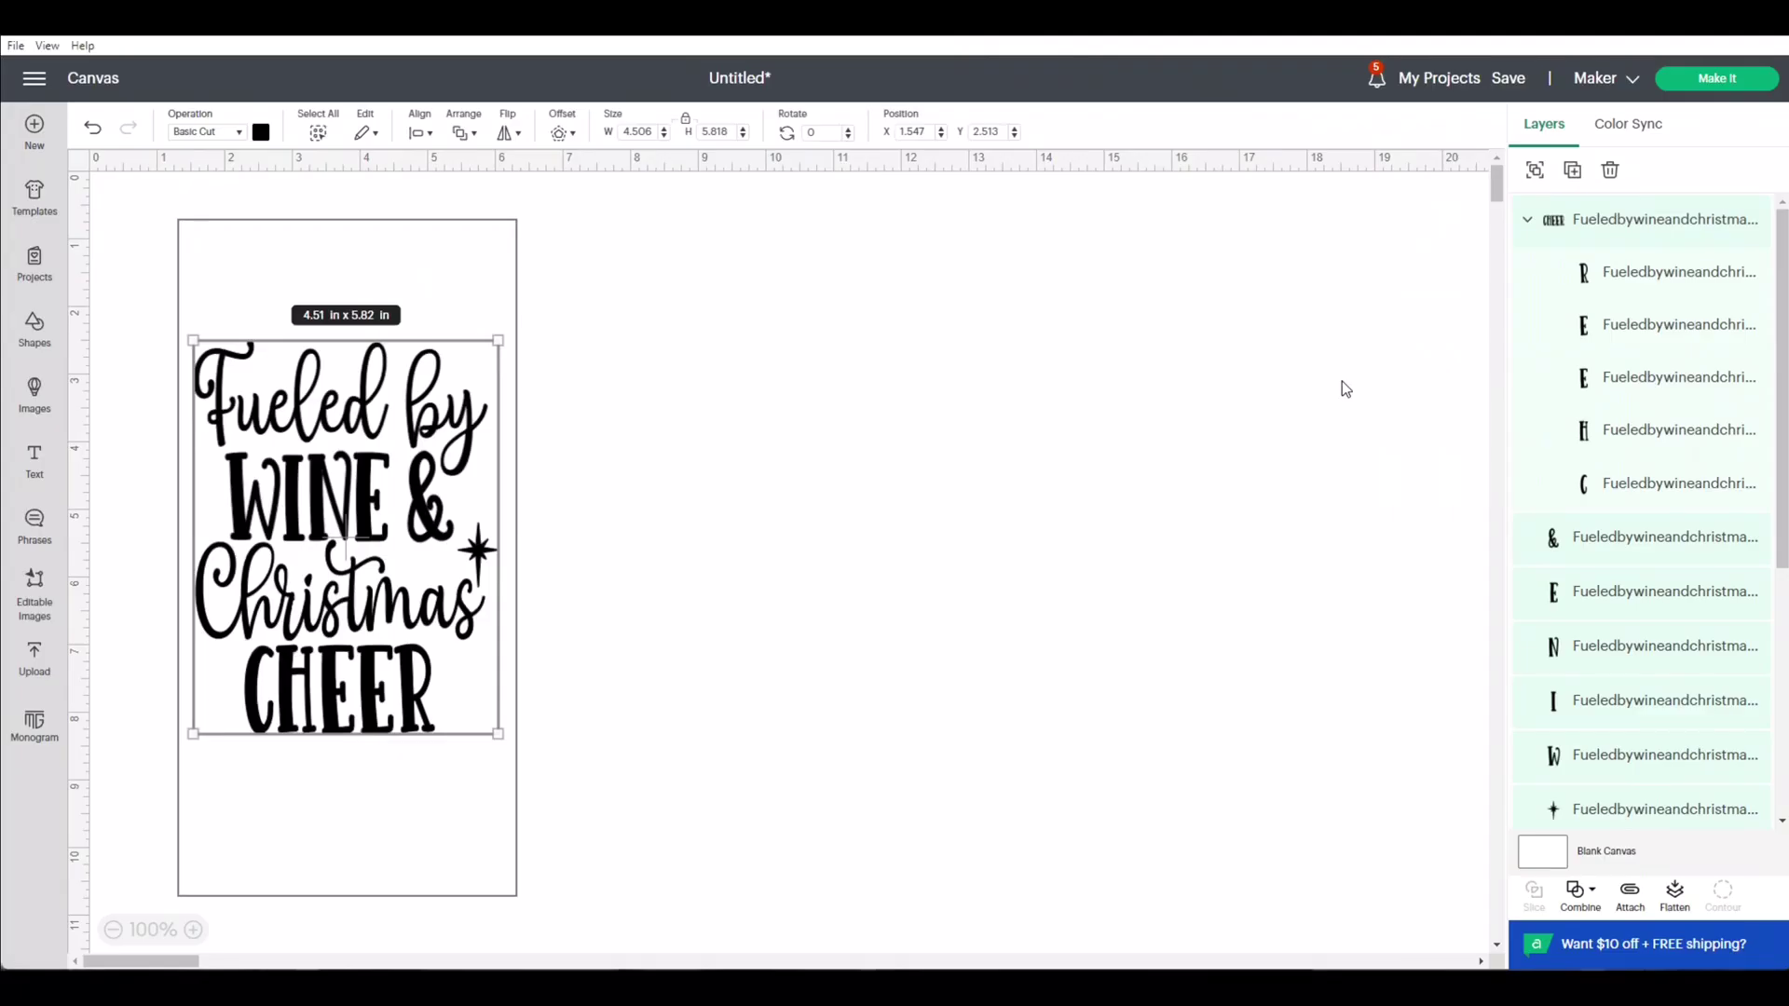
{"action": "left_click", "coordinate": [1342, 381]}
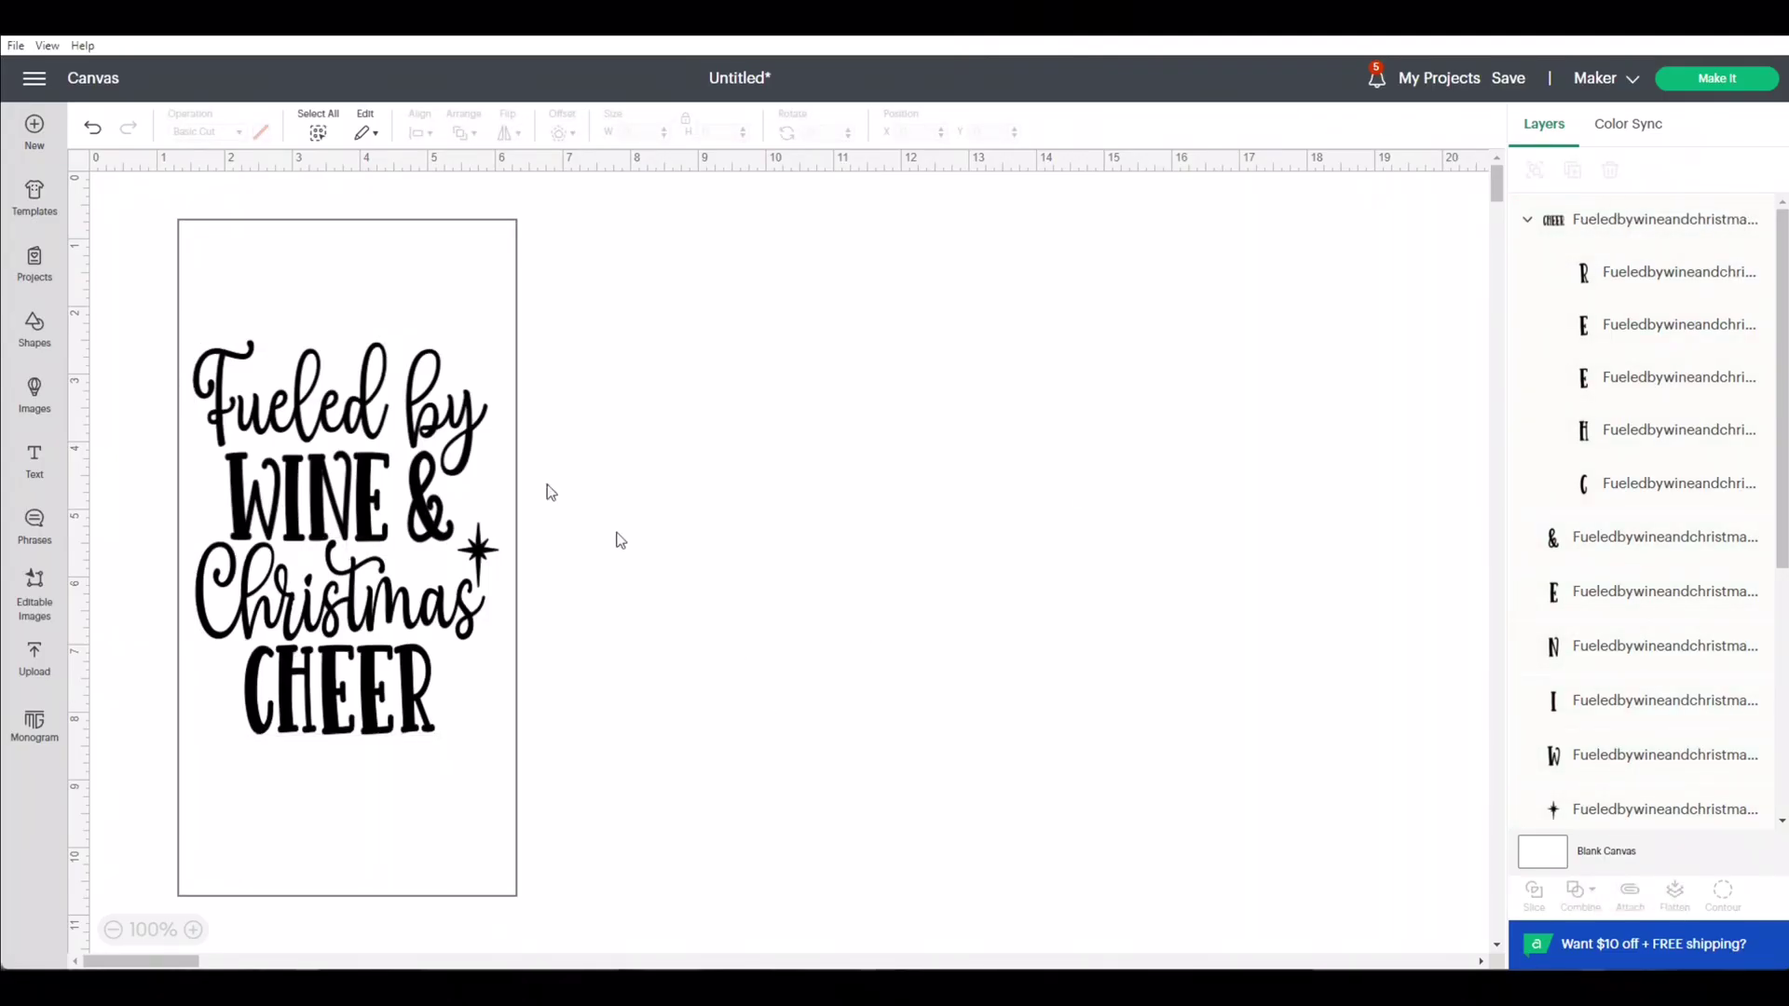
{"action": "left_click_drag", "start_coordinate": [409, 290], "coordinate": [887, 303]}
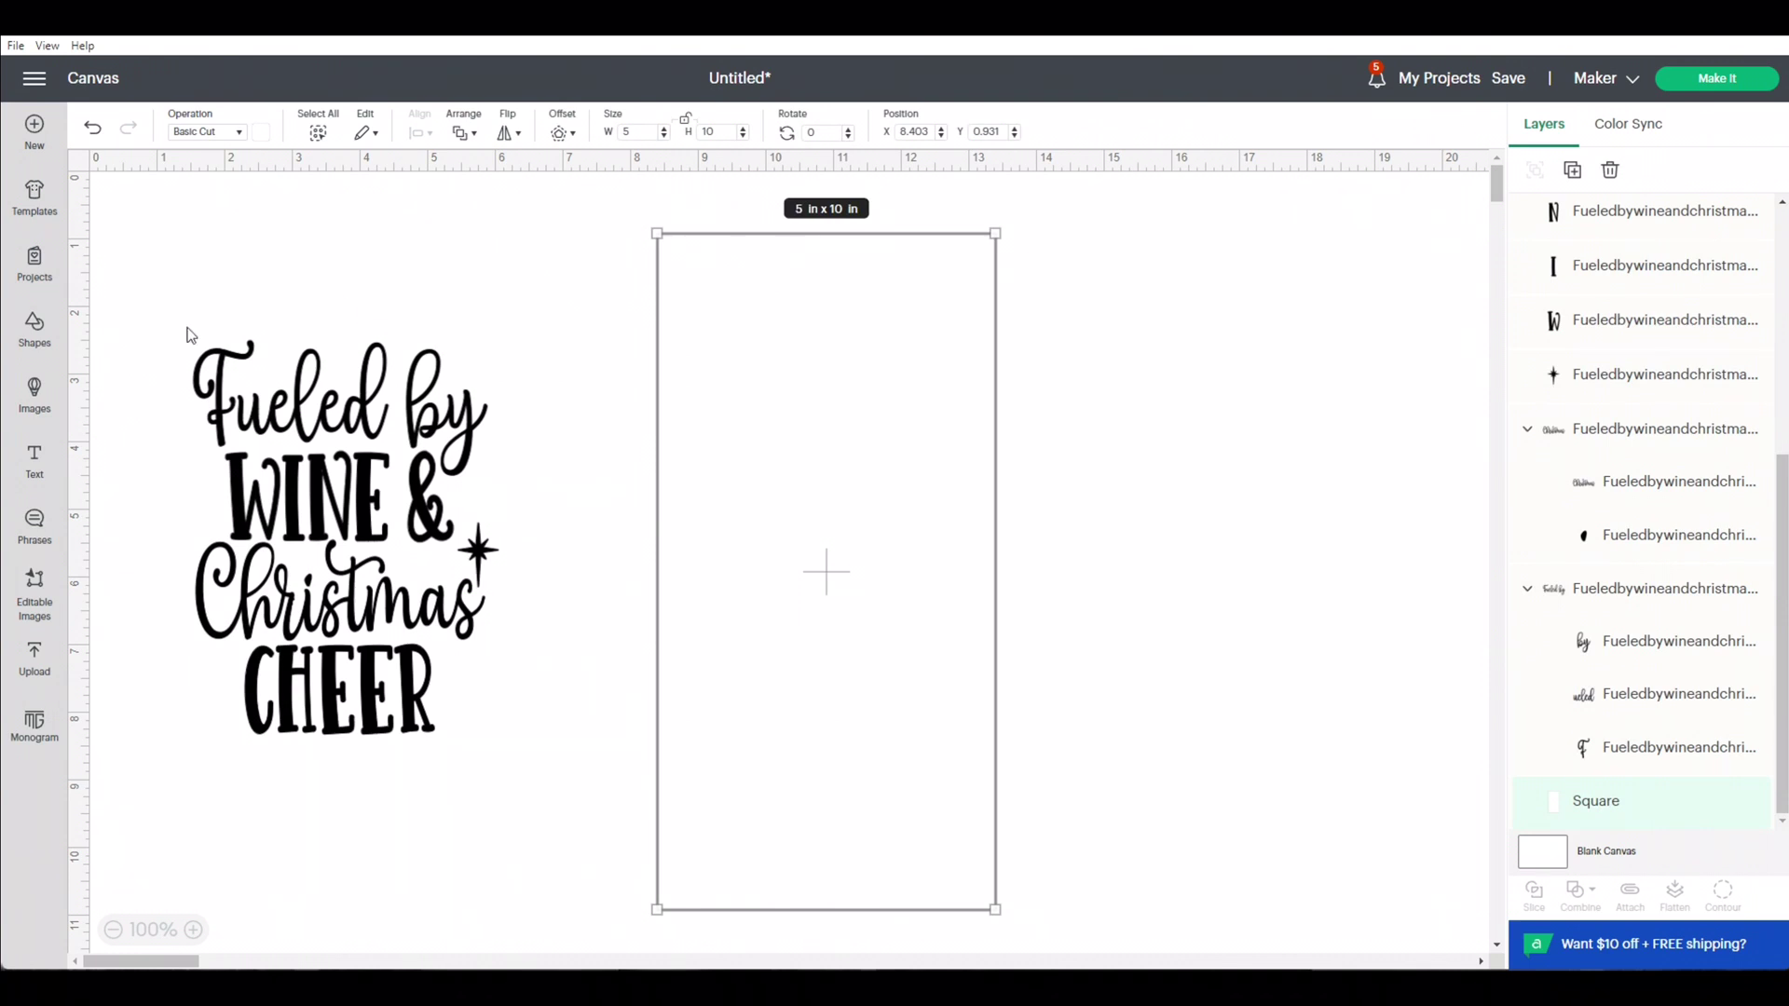
Step: Move the "Fueled by" line into the upper part of the rectangle at about X 8.8, Y 1.7, and recolor it green
{"action": "left_click_drag", "start_coordinate": [185, 333], "coordinate": [494, 430]}
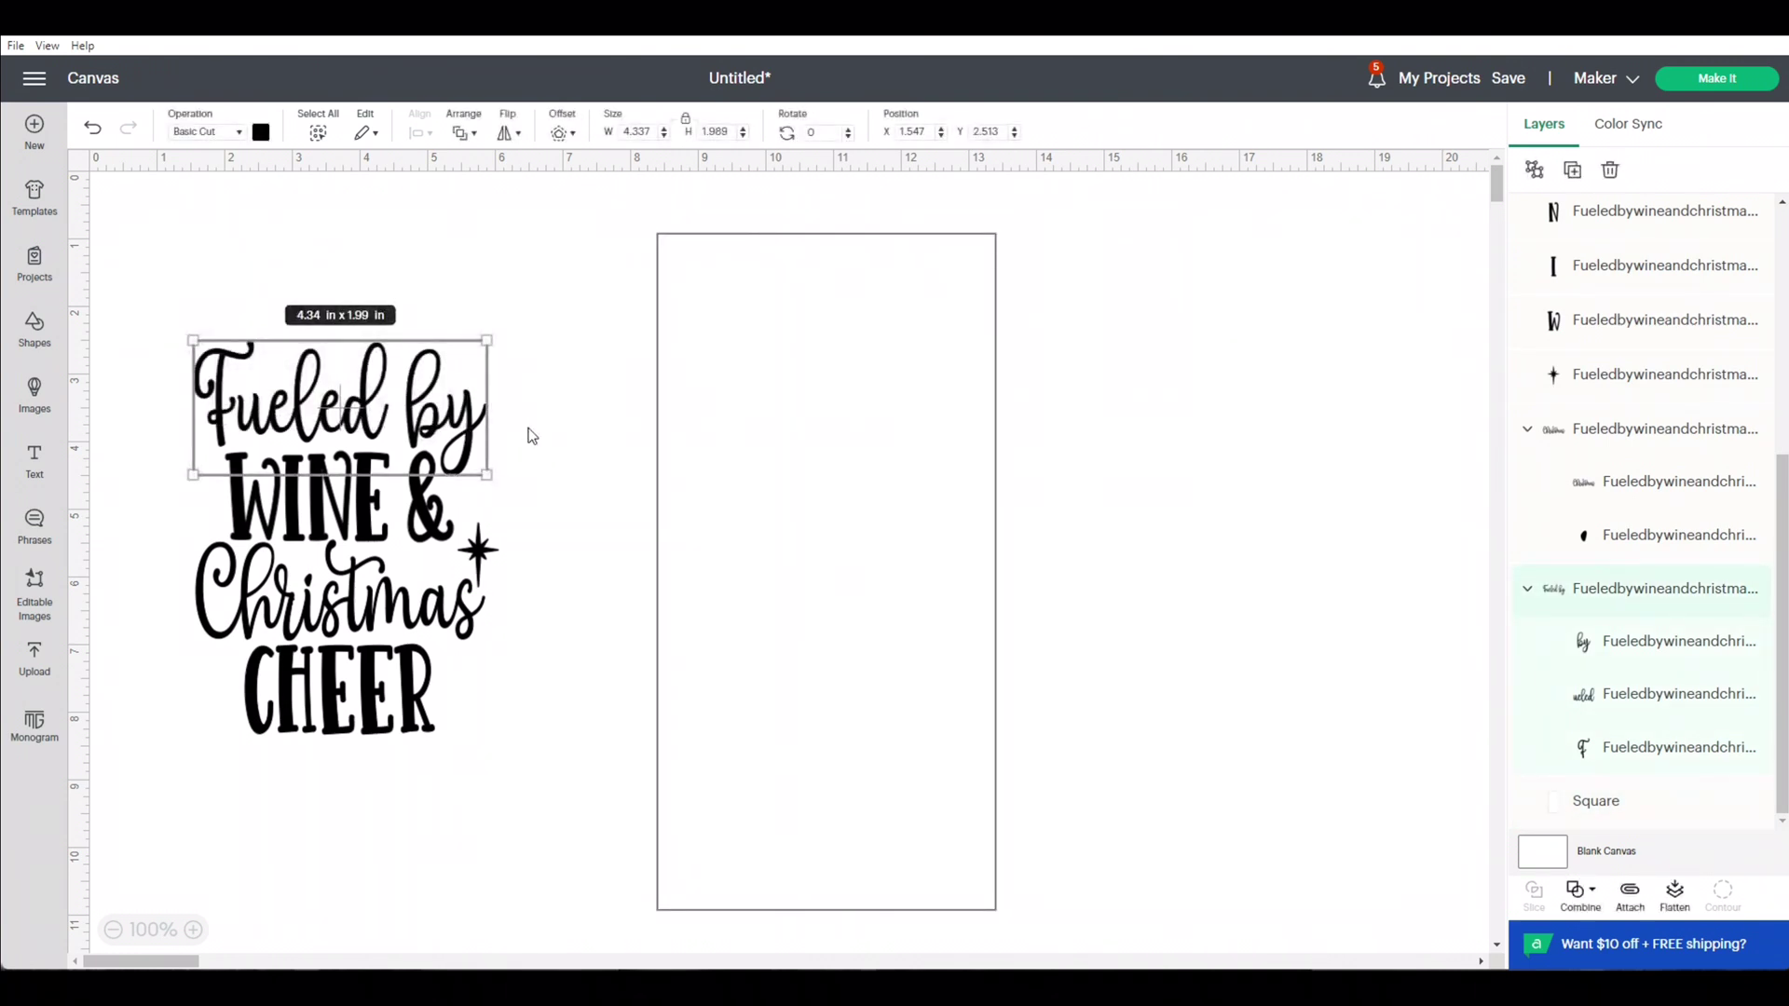
{"action": "left_click_drag", "start_coordinate": [352, 418], "coordinate": [814, 350]}
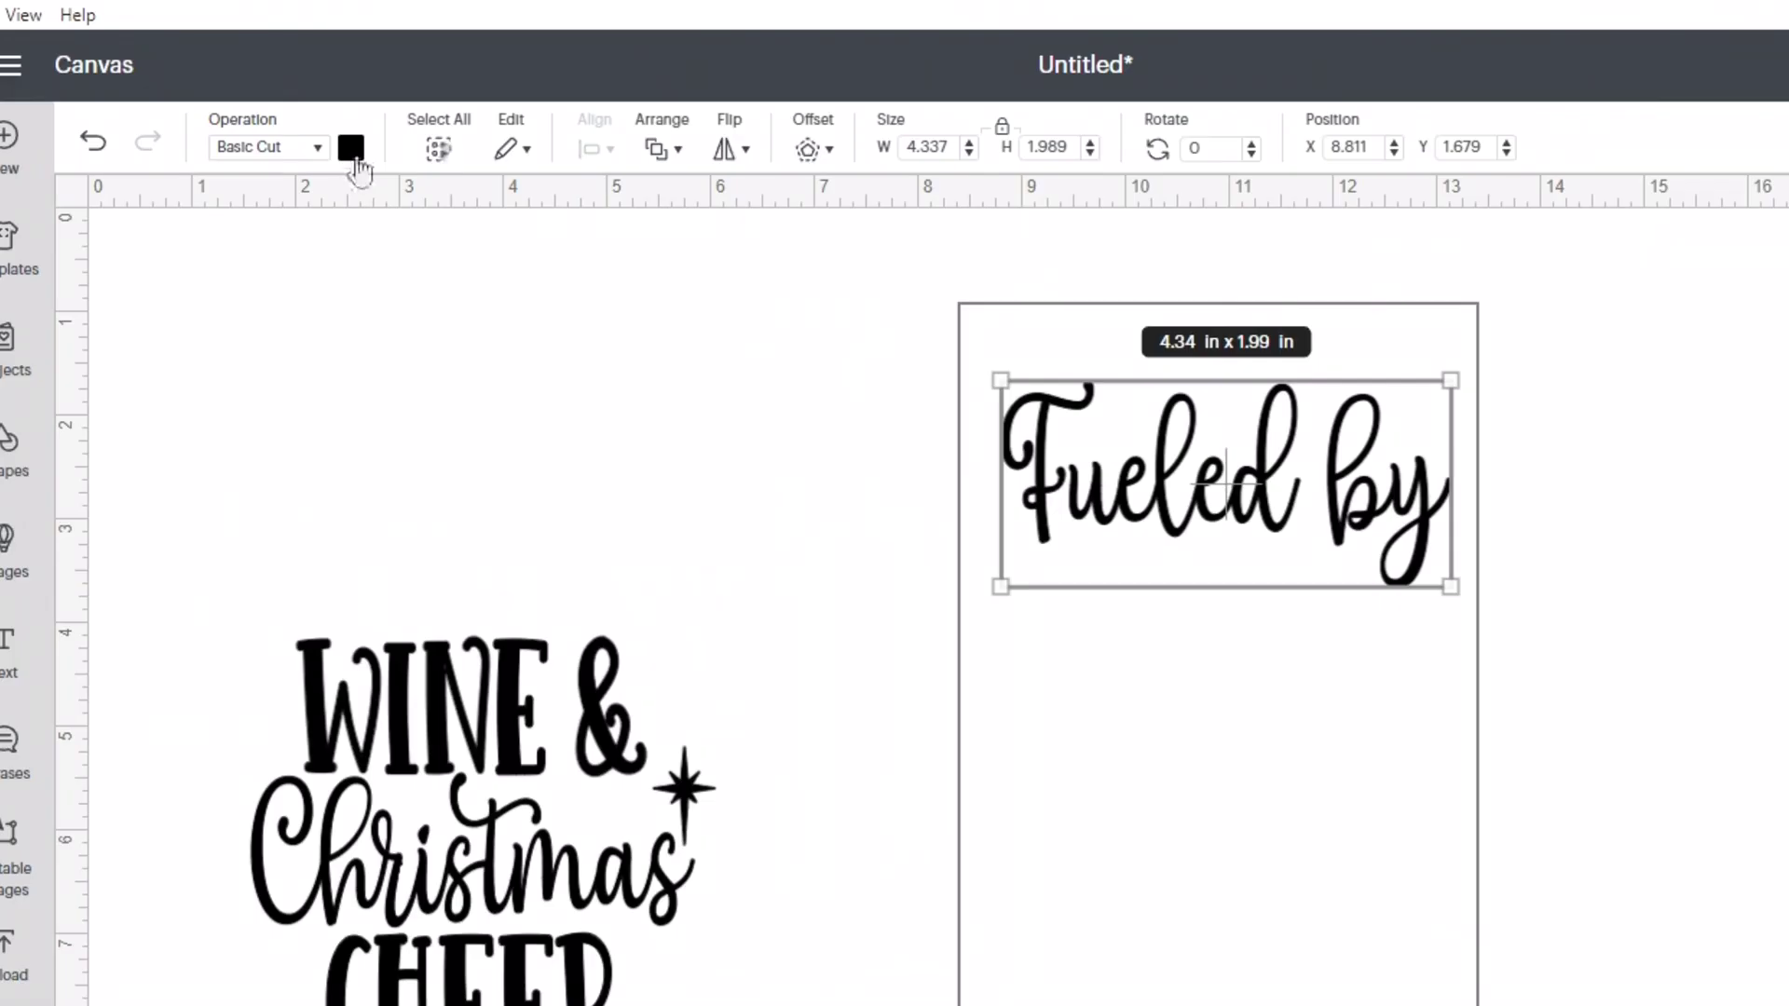
{"action": "left_click", "coordinate": [261, 131]}
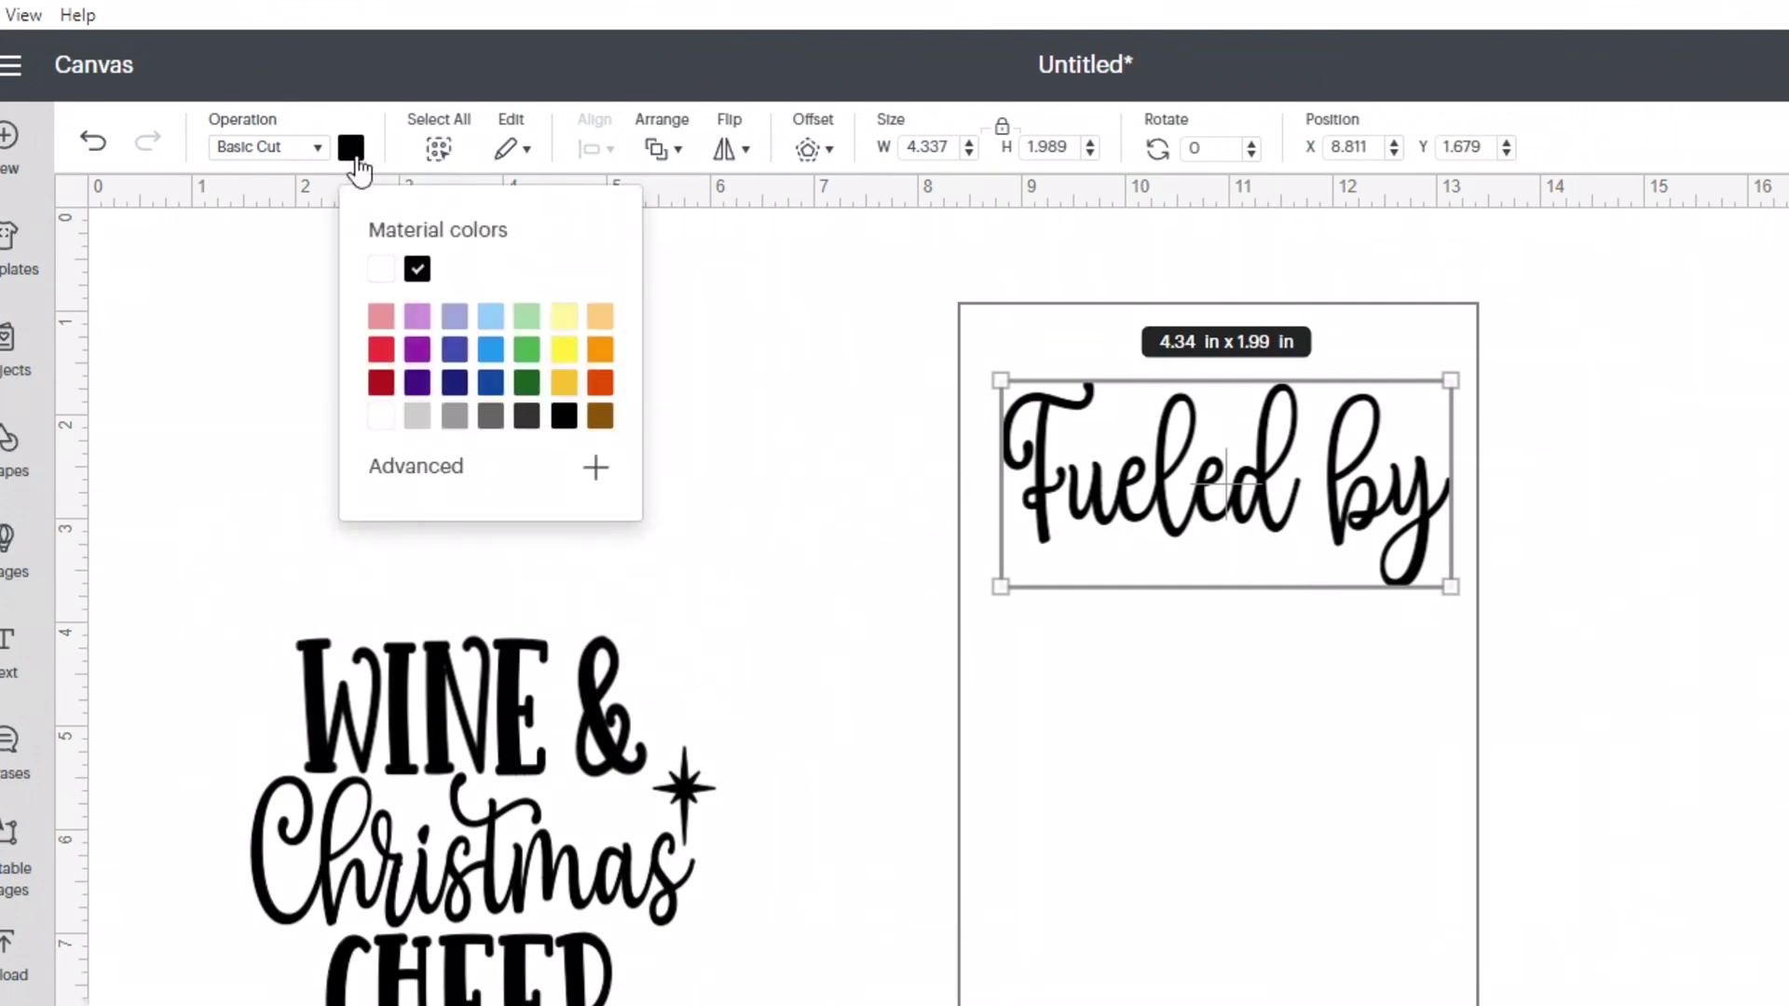
{"action": "left_click", "coordinate": [526, 382]}
{"action": "left_click", "coordinate": [526, 350]}
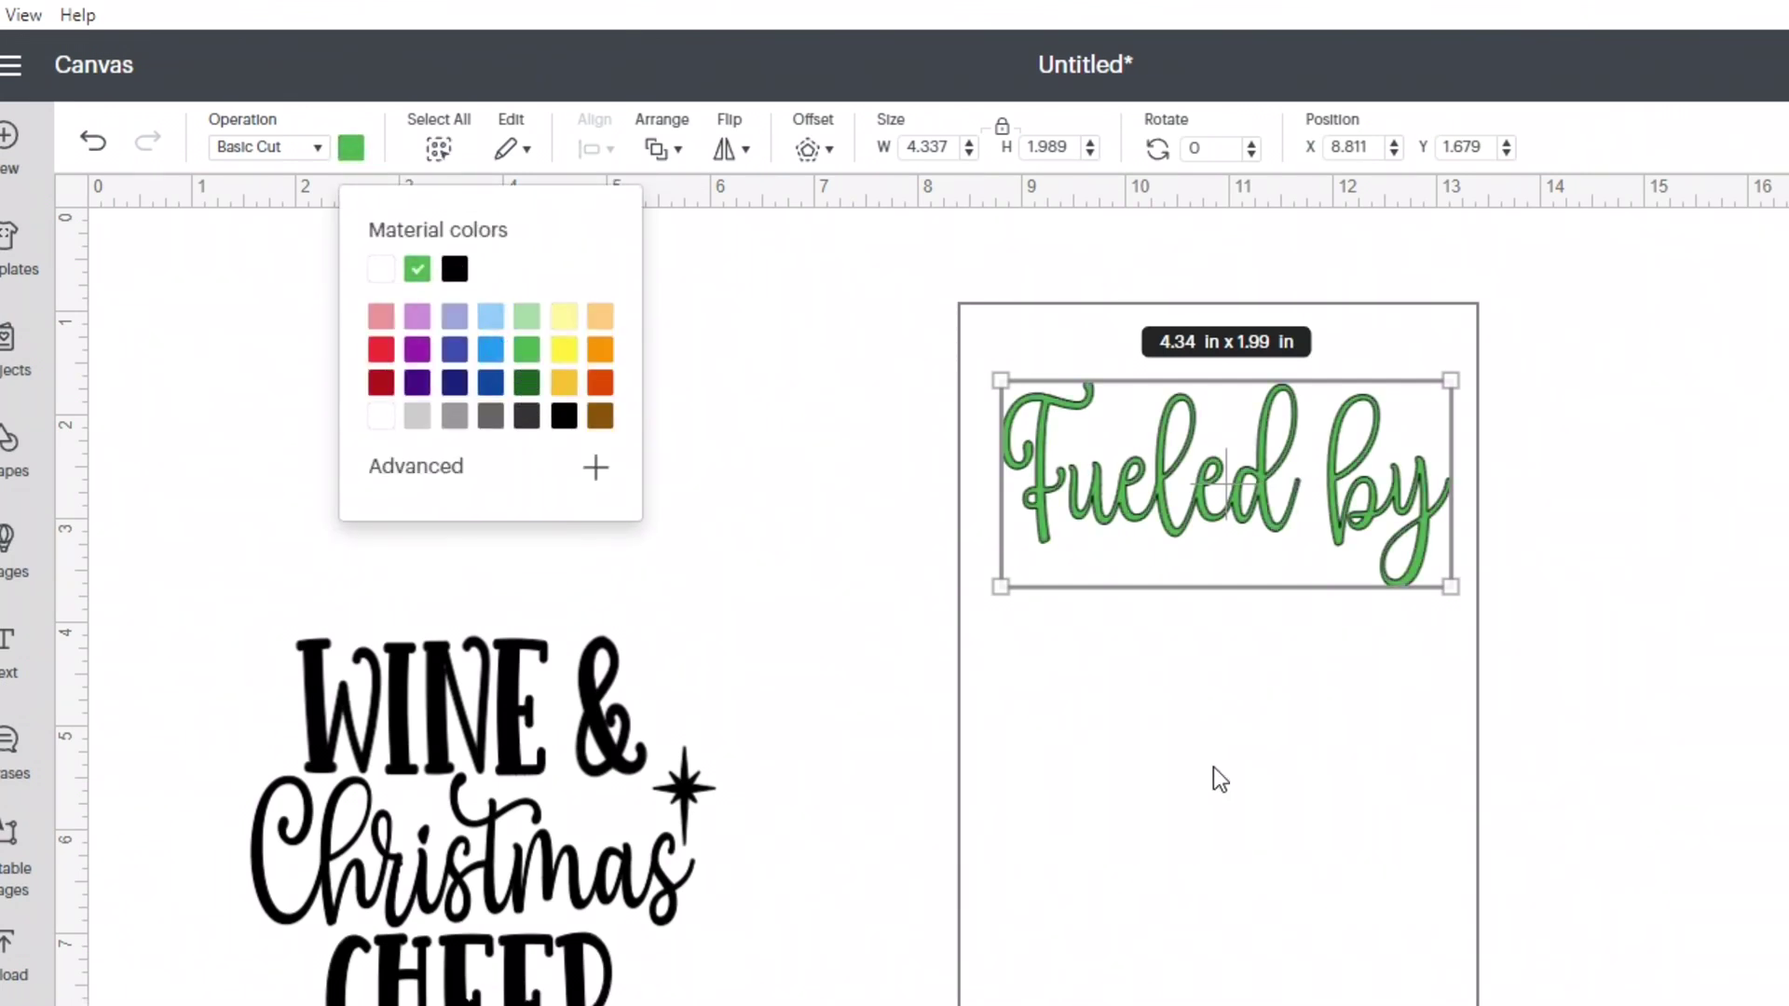
Step: Recolor the "WINE &" letters red and place them below "Fueled by" at about X 9.1, Y 3.8
{"action": "left_click", "coordinate": [260, 595]}
{"action": "left_click_drag", "start_coordinate": [253, 622], "coordinate": [641, 752]}
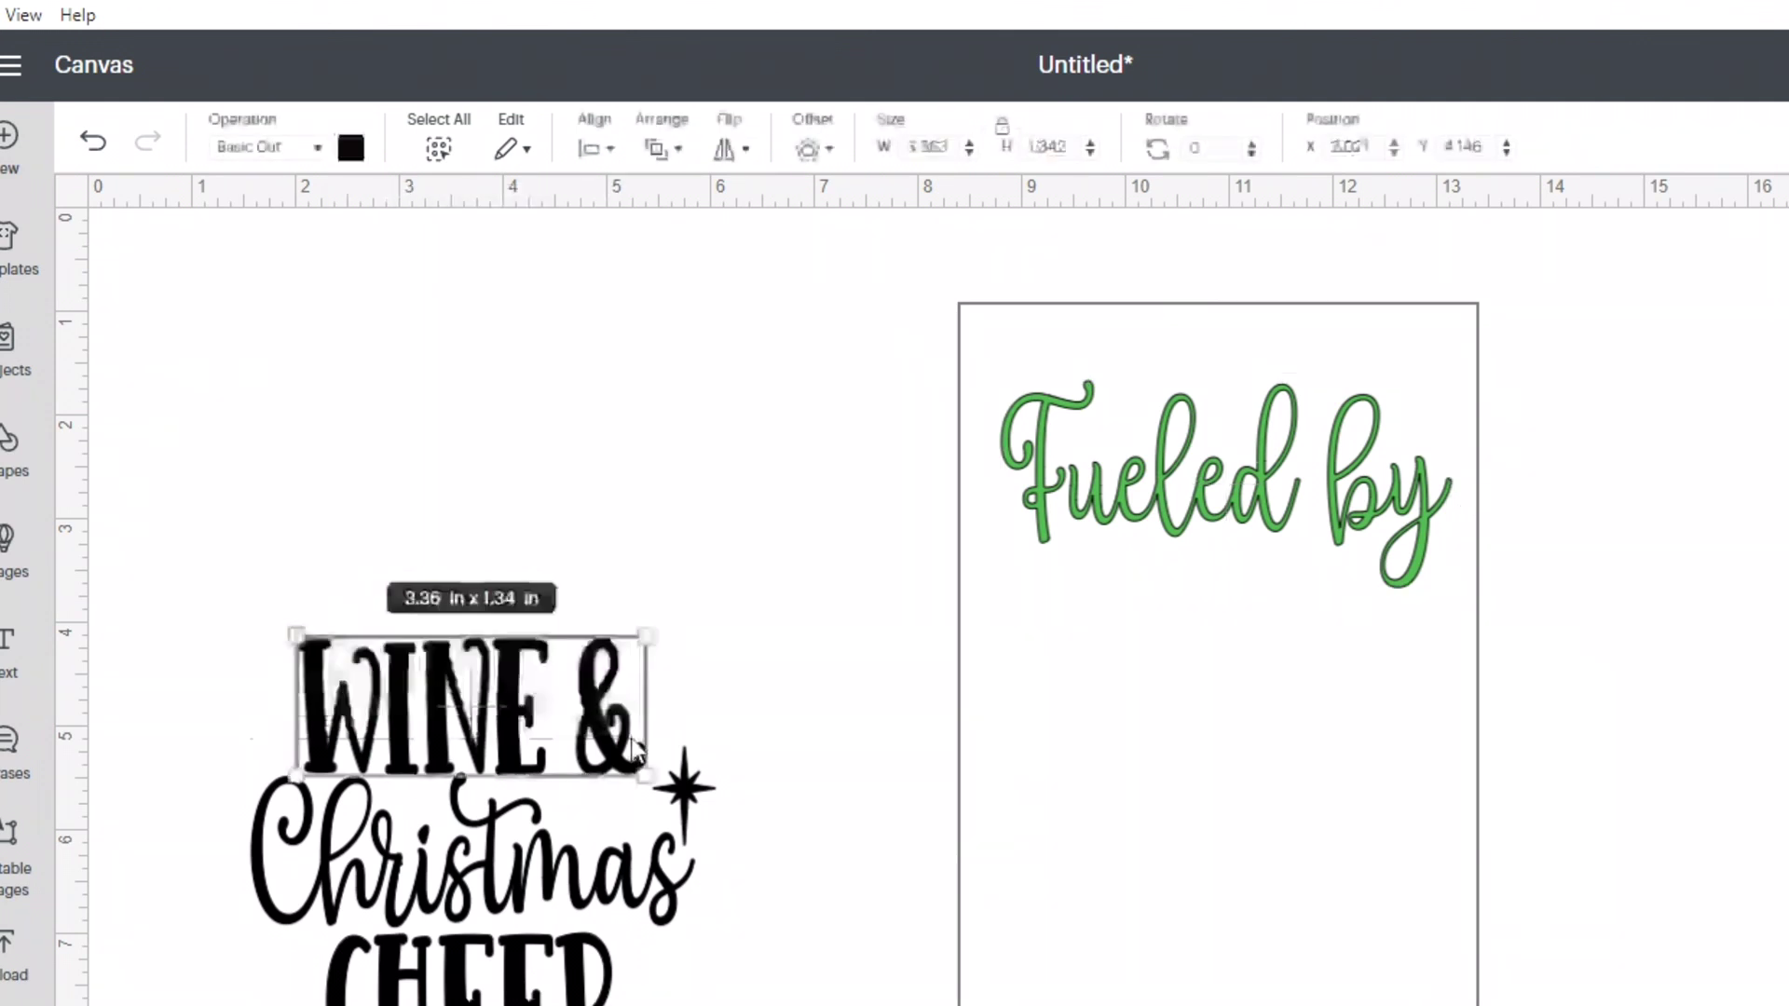
{"action": "left_click", "coordinate": [350, 149]}
{"action": "left_click", "coordinate": [381, 351]}
{"action": "left_click_drag", "start_coordinate": [506, 674], "coordinate": [1241, 635]}
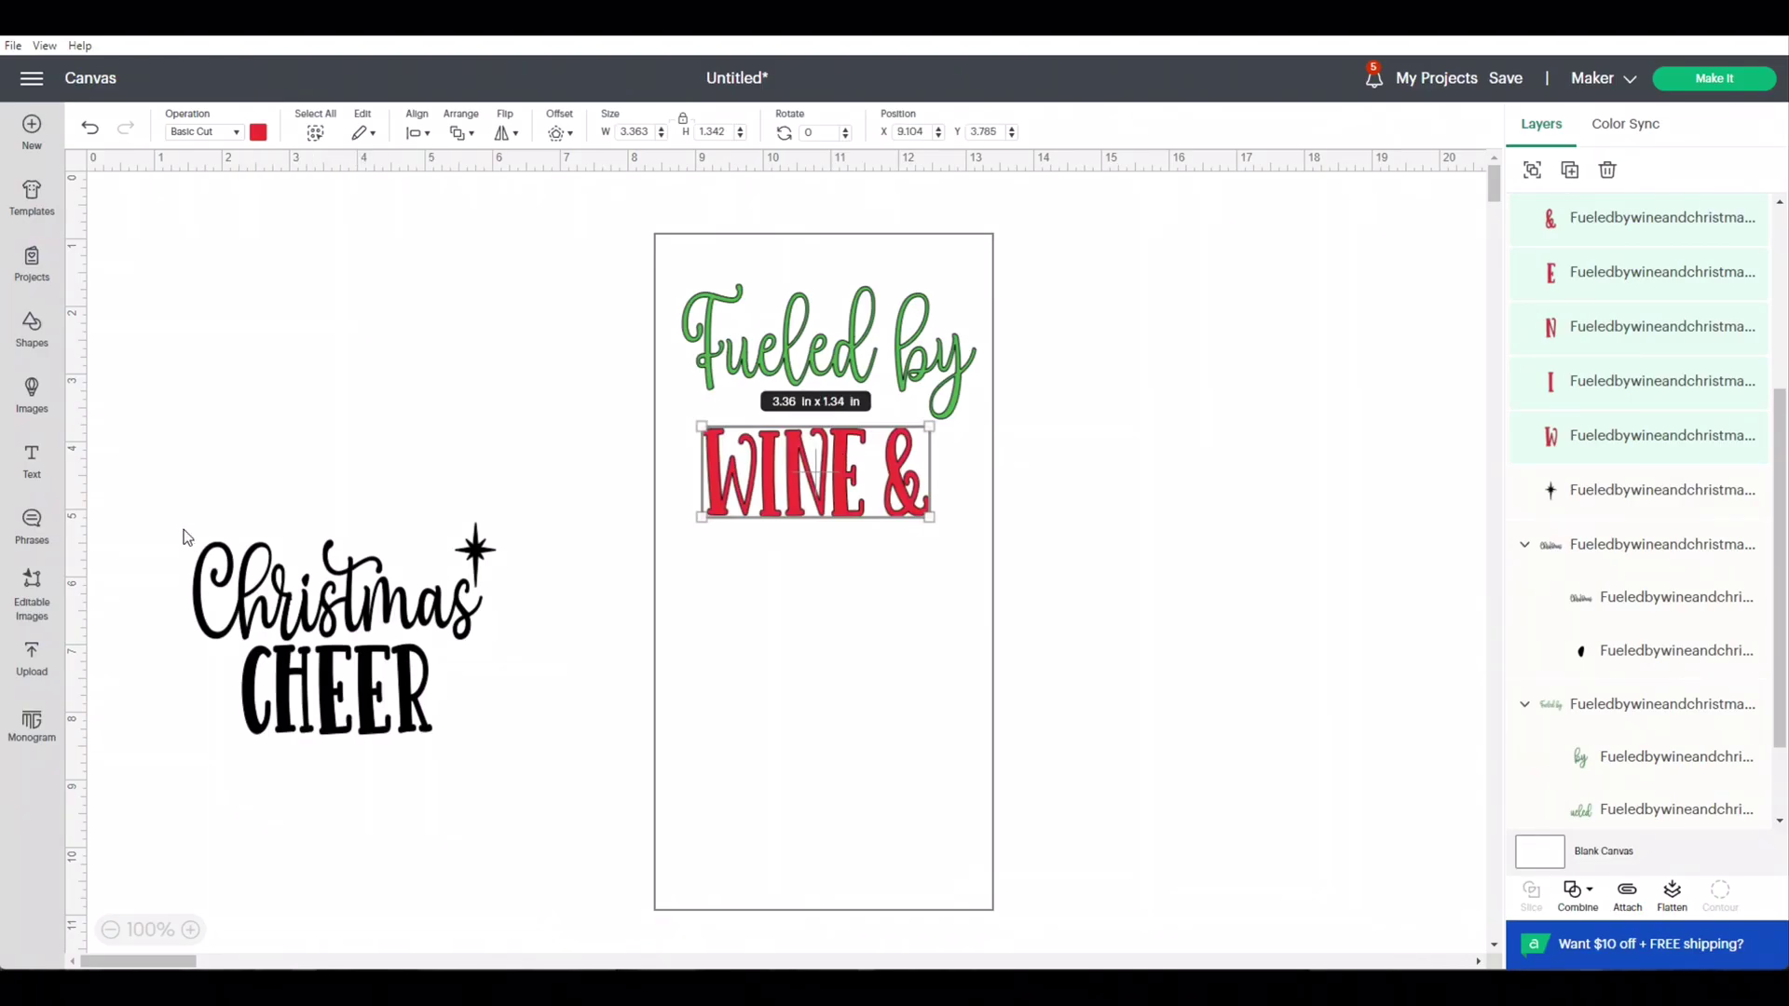
Step: Recolor the "Christmas" line and its star green and place them below "WINE &" at about X 8.7, Y 5.7
{"action": "left_click_drag", "start_coordinate": [183, 529], "coordinate": [510, 605]}
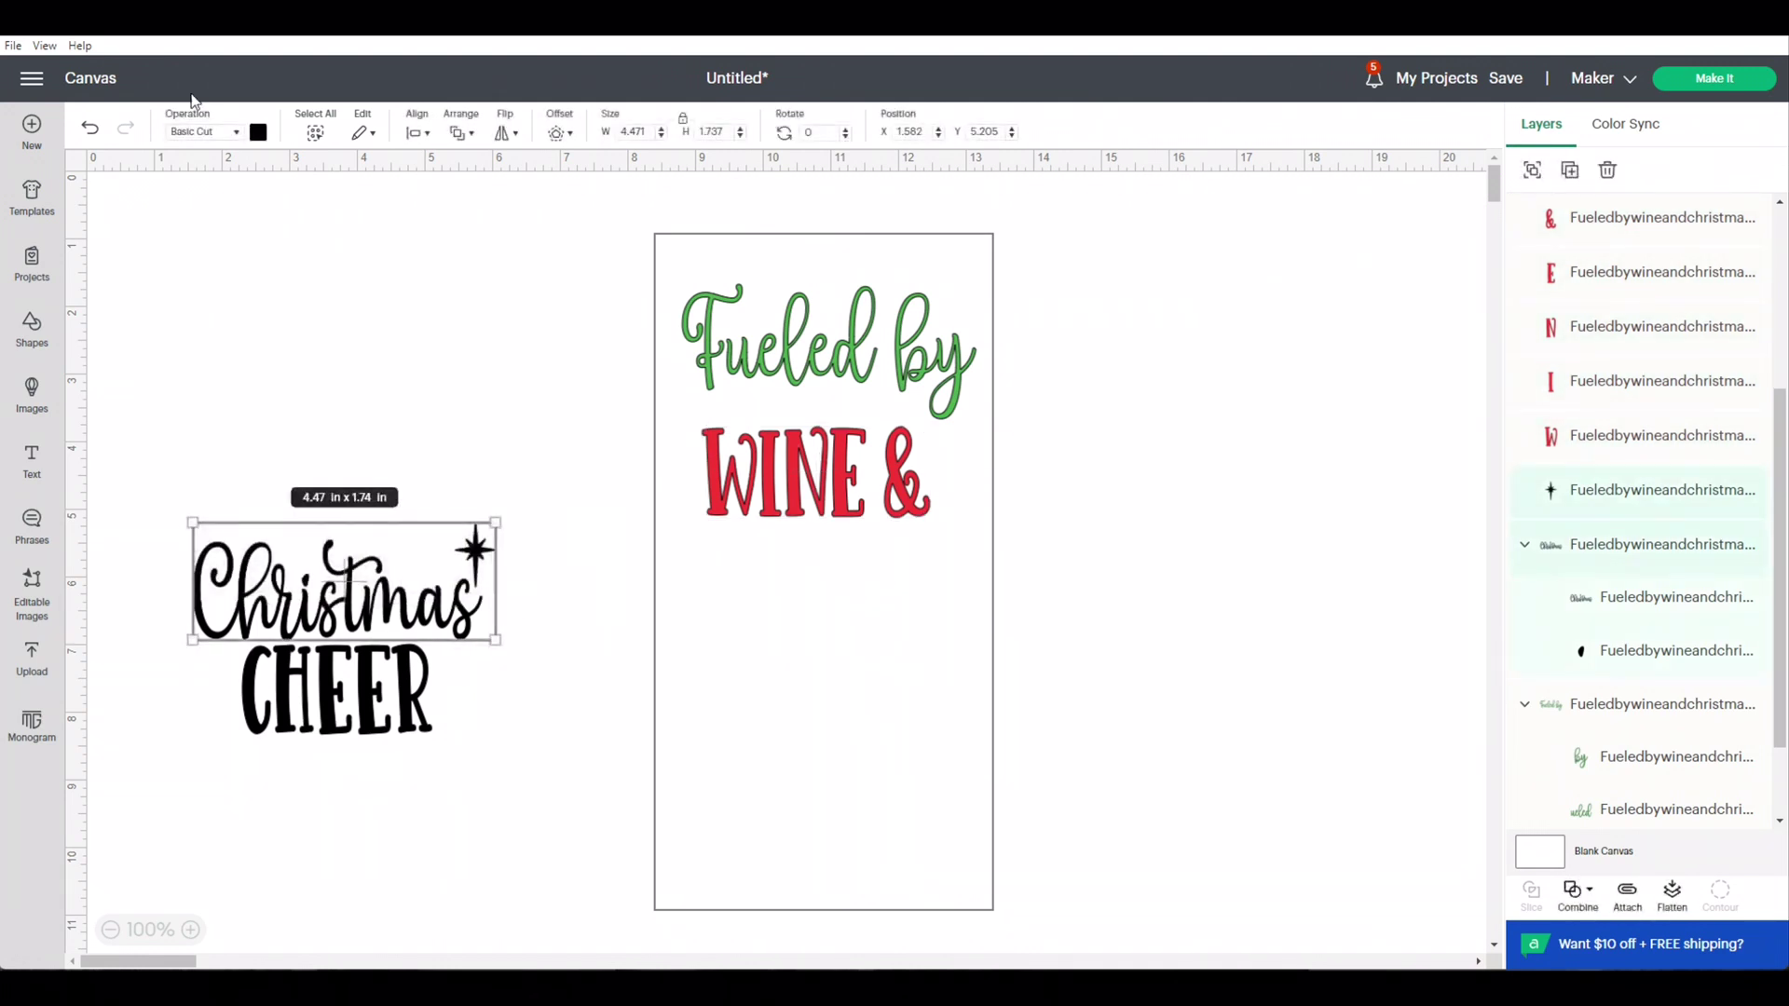
{"action": "left_click", "coordinate": [258, 131]}
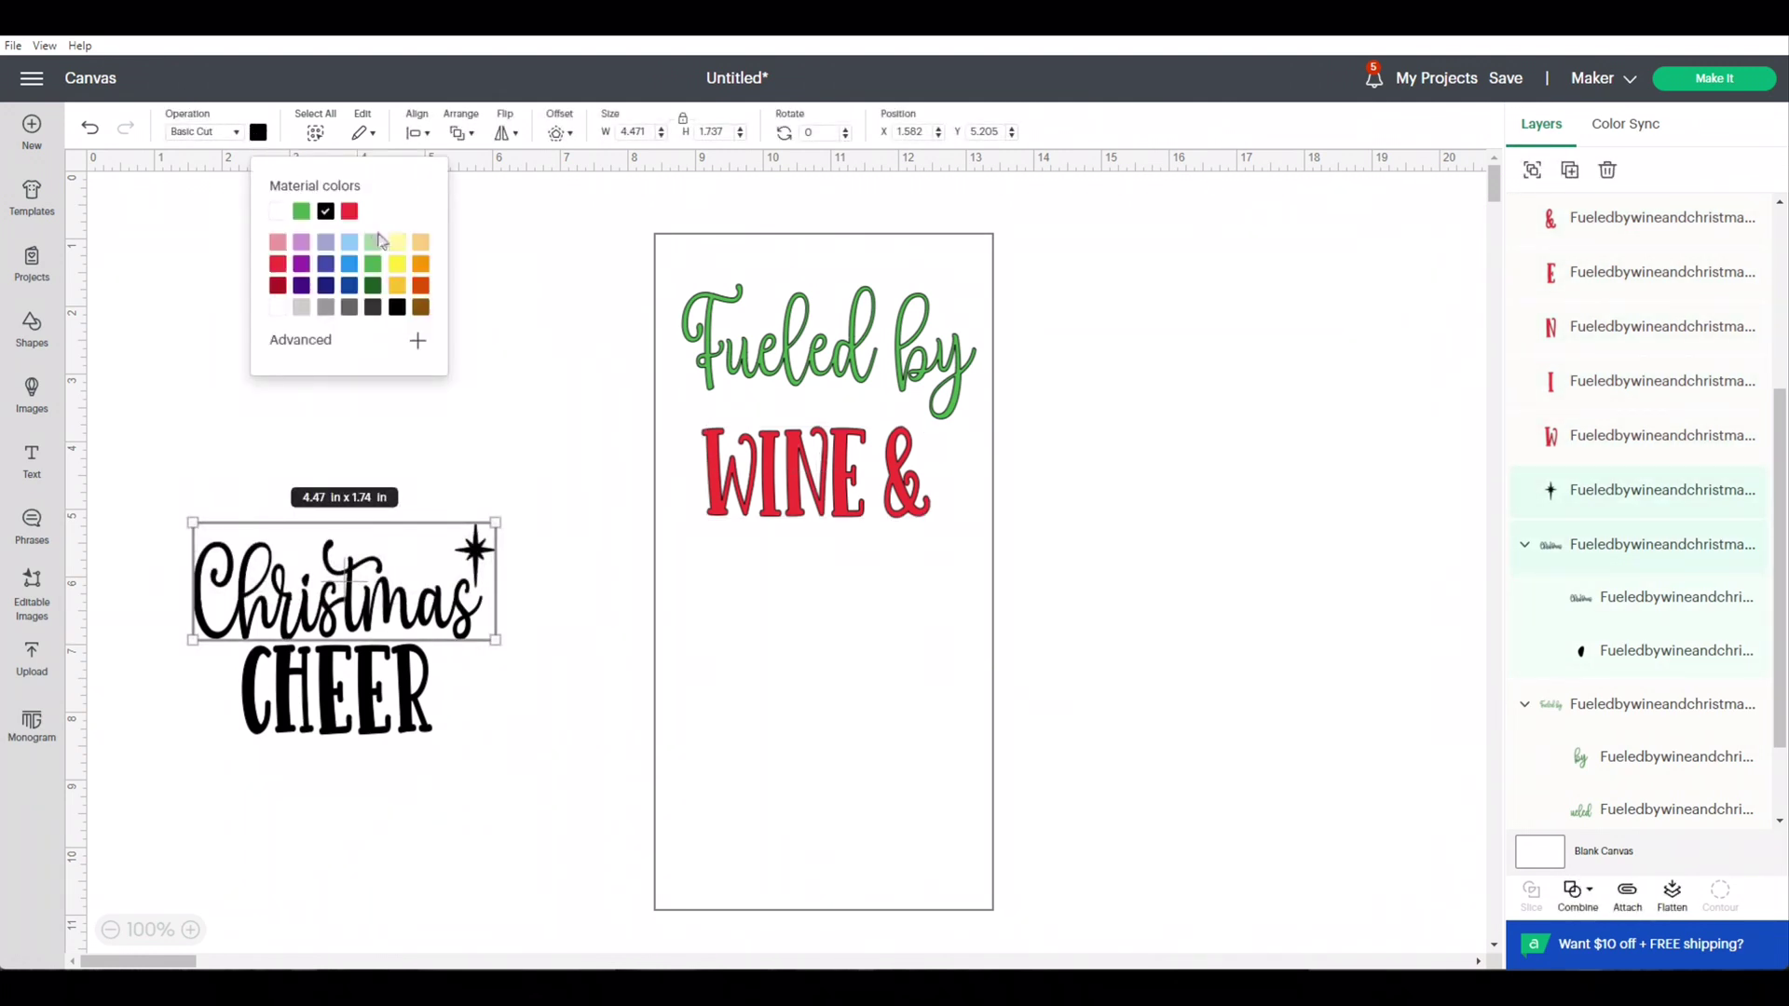
{"action": "left_click", "coordinate": [301, 210]}
{"action": "left_click_drag", "start_coordinate": [324, 583], "coordinate": [807, 617]}
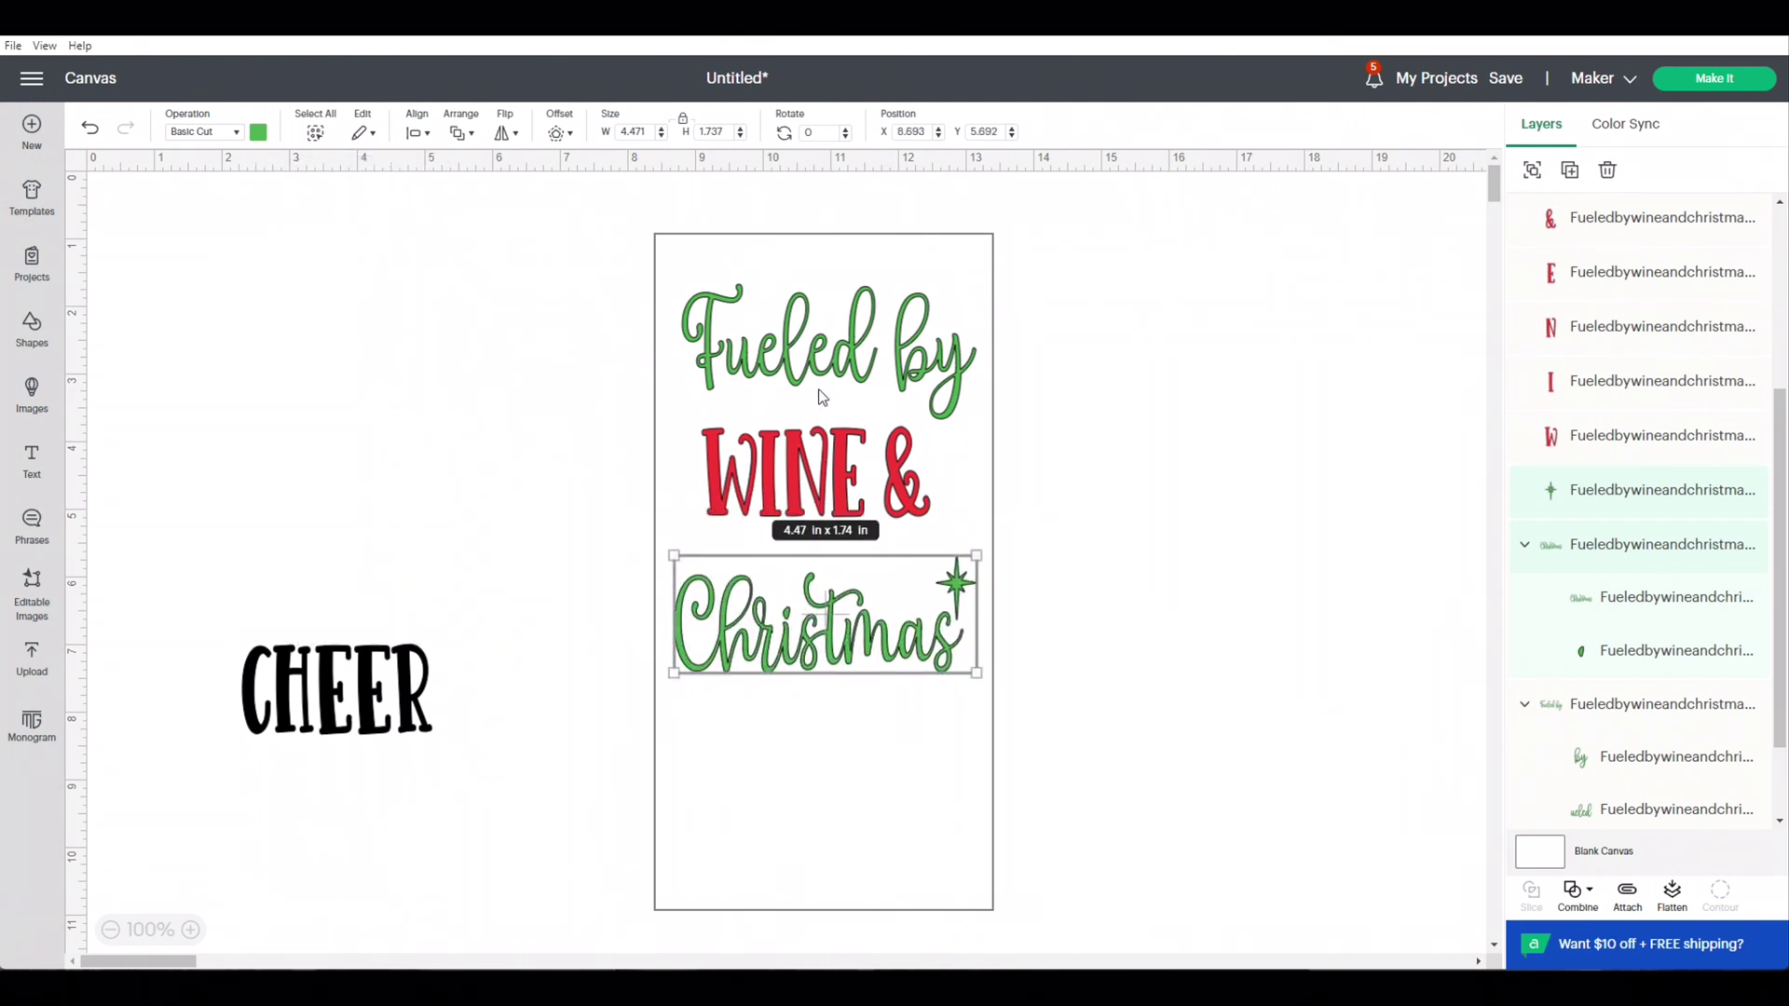
Step: Recolor the word "CHEER" red and place it below "Christmas" at about X 9.4, Y 8.5
{"action": "left_click_drag", "start_coordinate": [224, 633], "coordinate": [464, 810]}
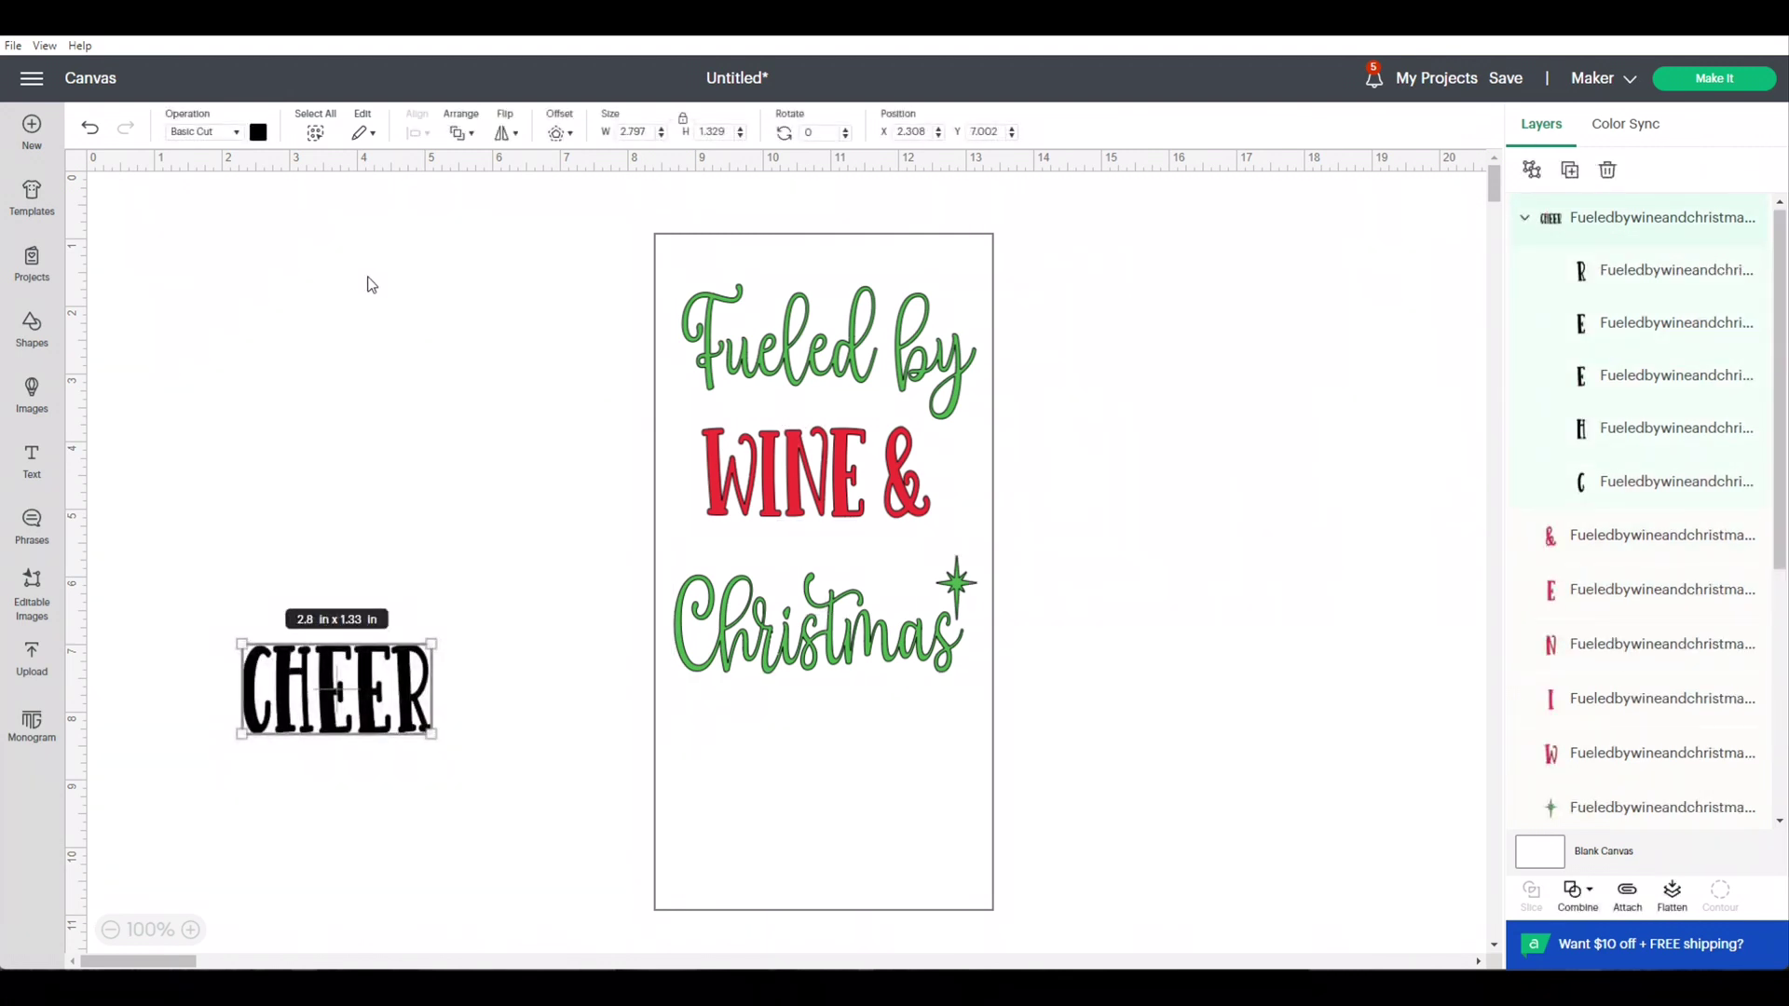
{"action": "left_click", "coordinate": [259, 133]}
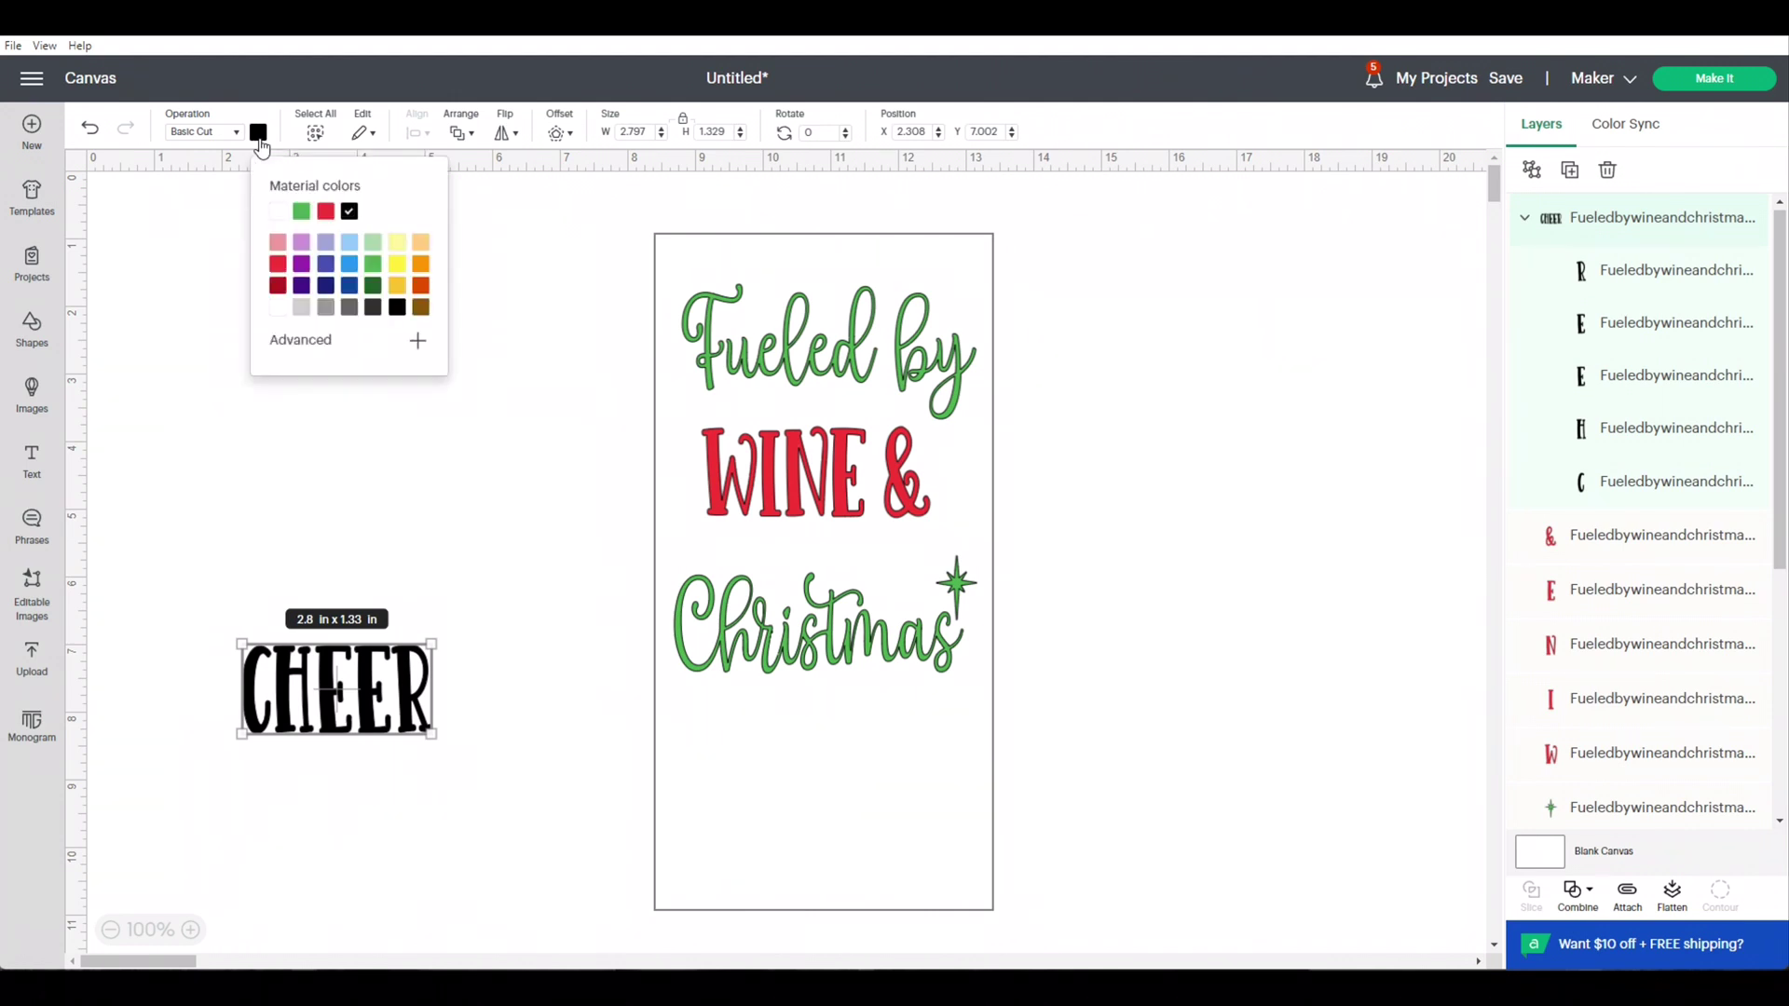
{"action": "left_click", "coordinate": [323, 215]}
{"action": "left_click", "coordinate": [303, 742]}
{"action": "left_click_drag", "start_coordinate": [341, 700], "coordinate": [824, 801]}
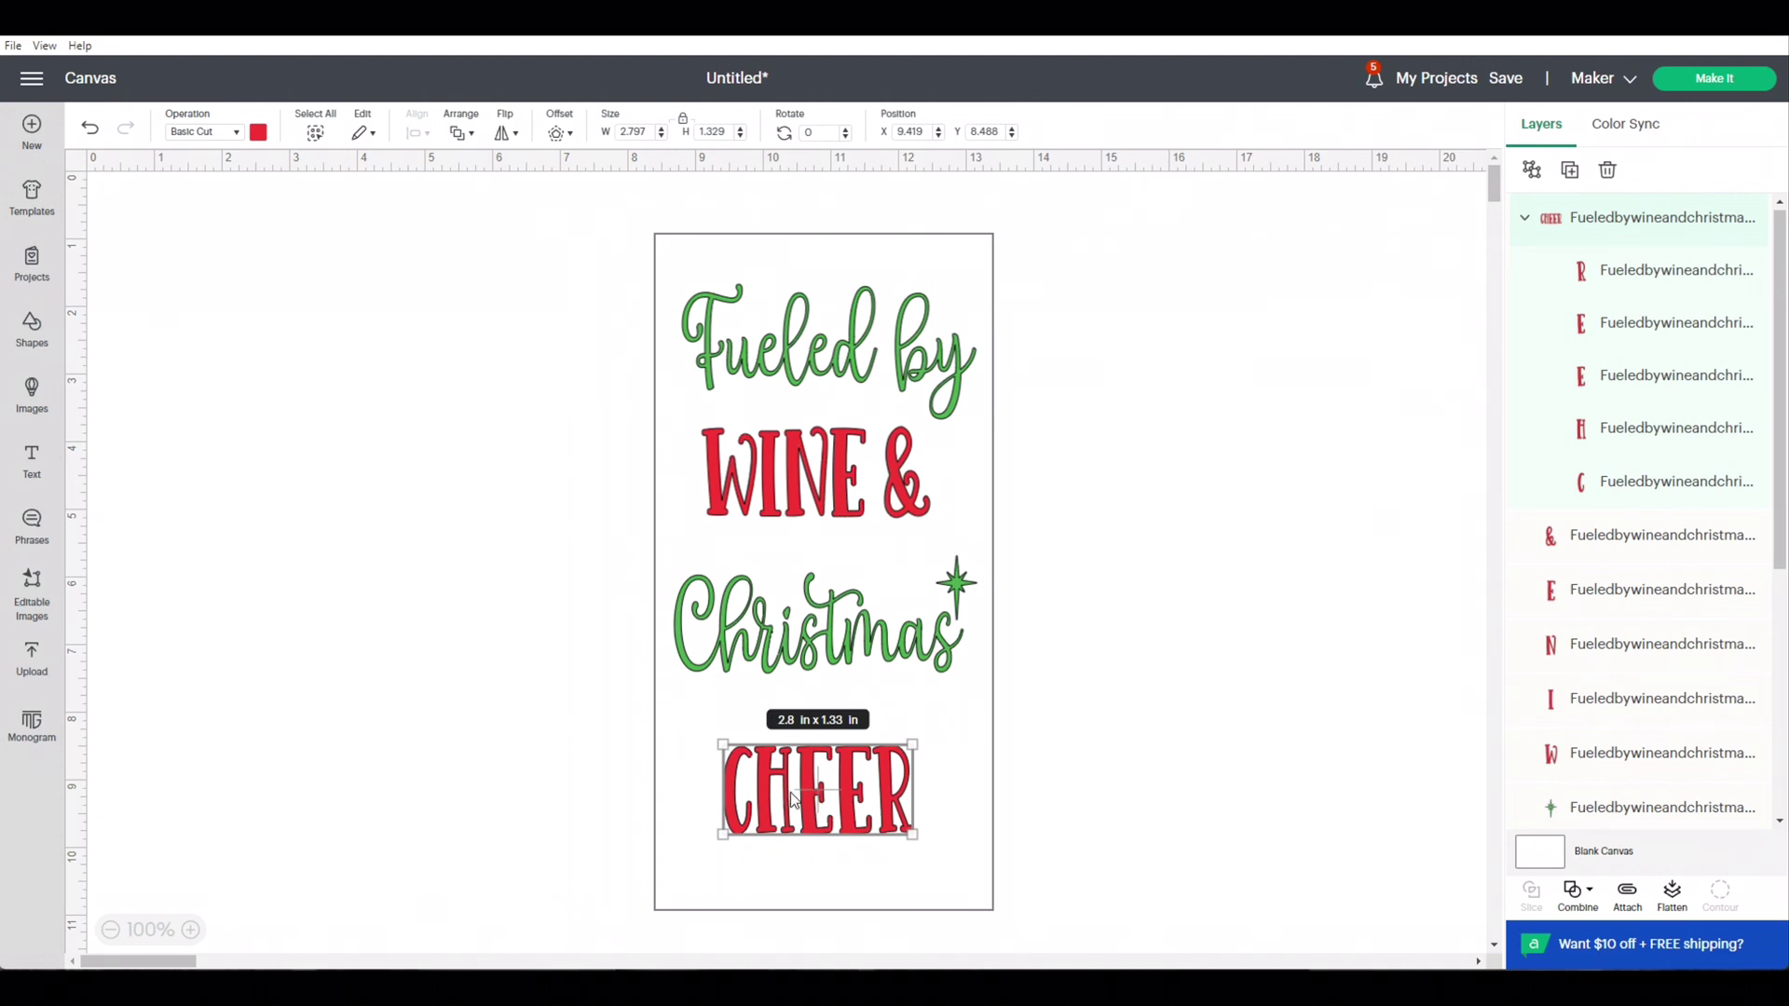
Step: Move the rectangle off the quote to about X 14.1, Y 0.9, and place "Fueled by" over its upper part
{"action": "mouse_move", "coordinate": [668, 741]}
{"action": "left_mouse_down"}
{"action": "mouse_move", "coordinate": [280, 731]}
{"action": "mouse_move", "coordinate": [672, 733]}
{"action": "left_mouse_up"}
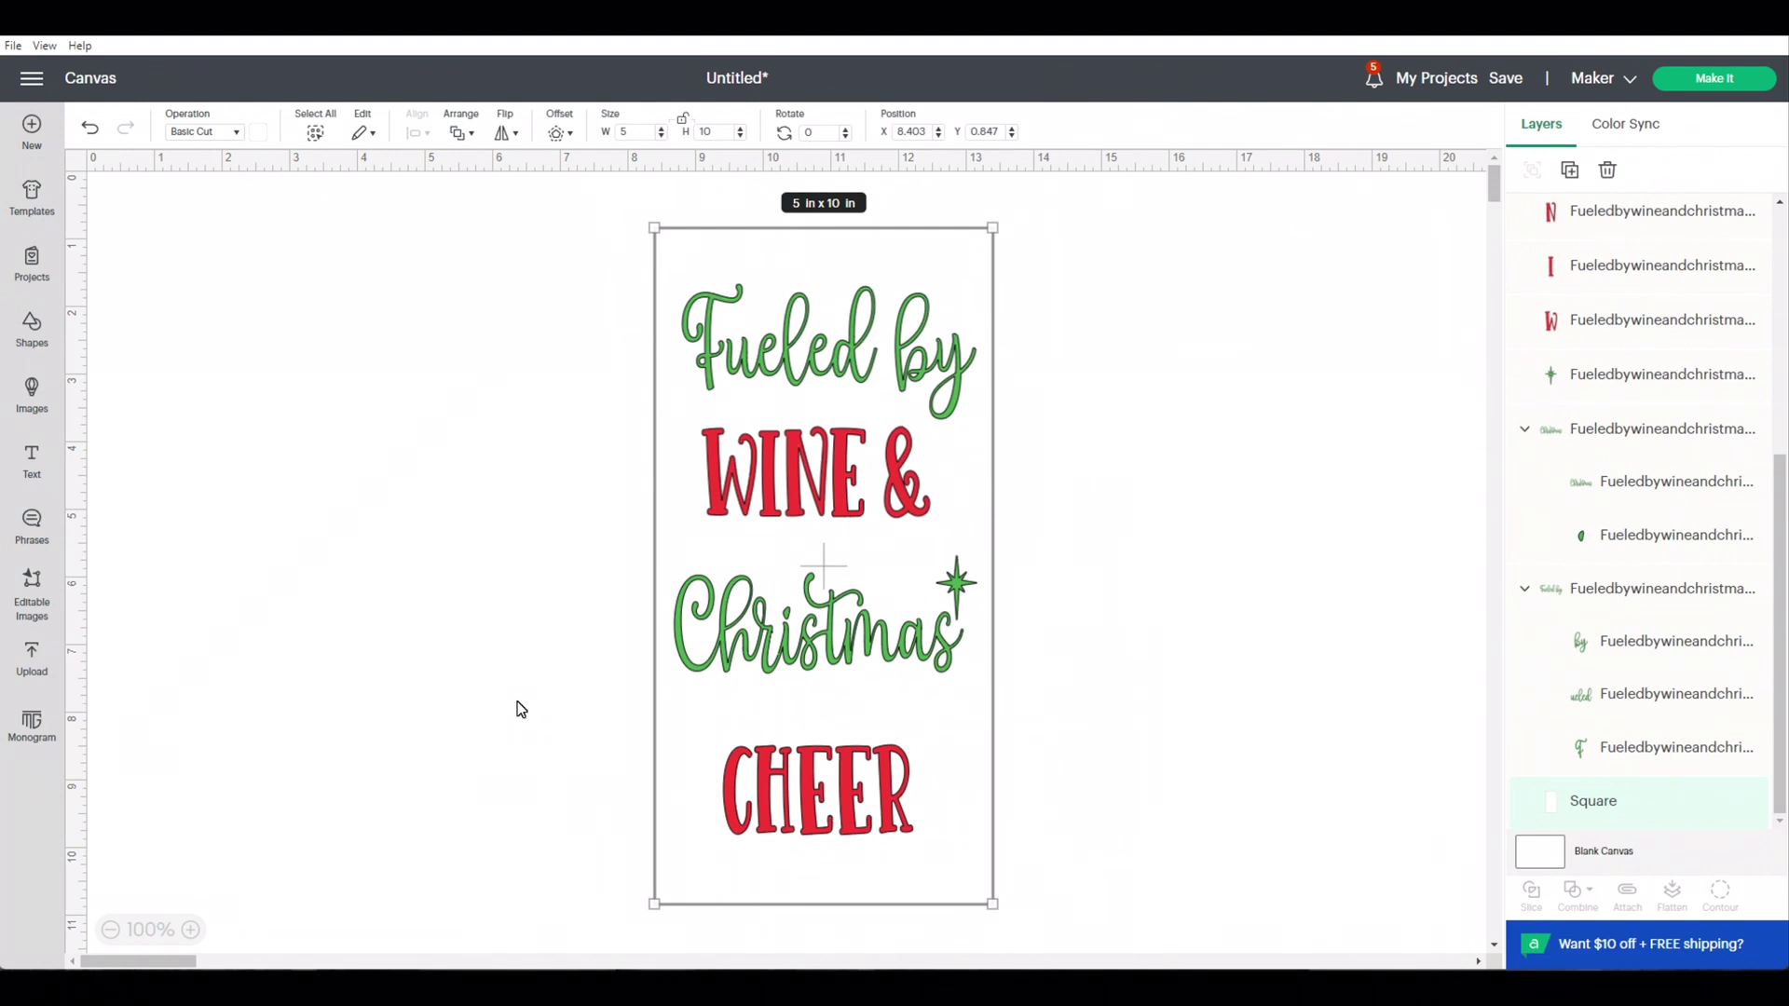
{"action": "left_click_drag", "start_coordinate": [711, 739], "coordinate": [712, 745]}
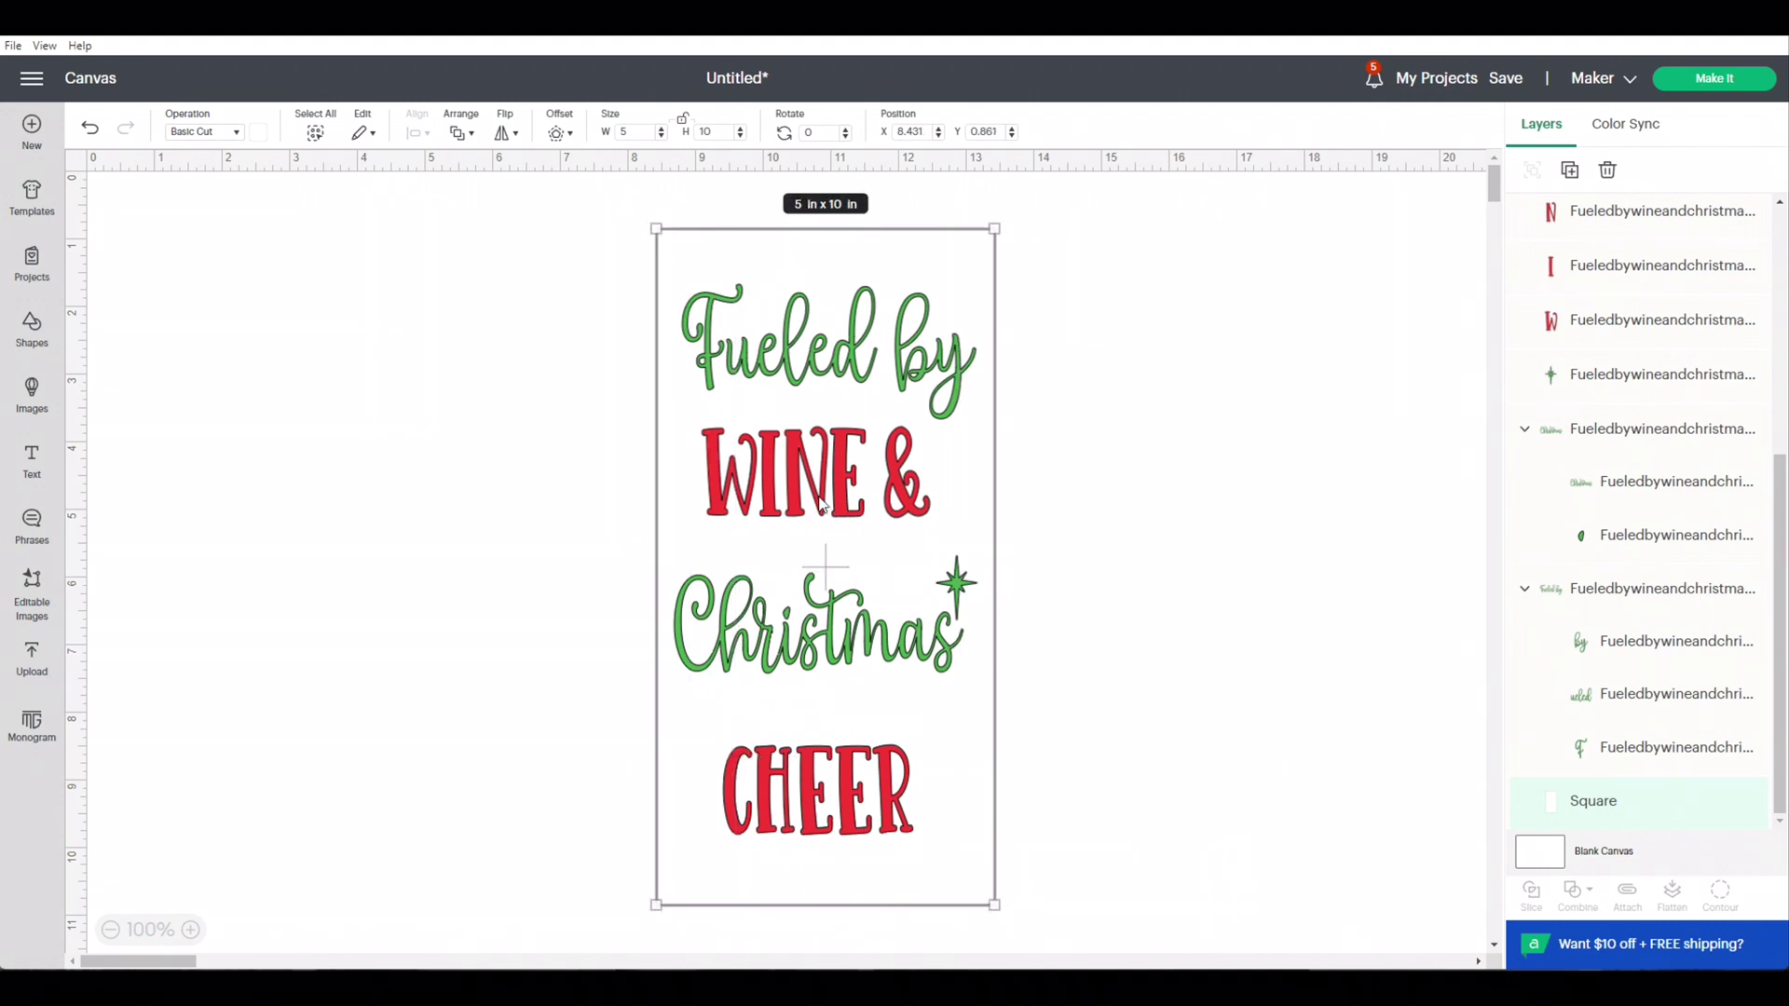
{"action": "left_click_drag", "start_coordinate": [678, 438], "coordinate": [1062, 428]}
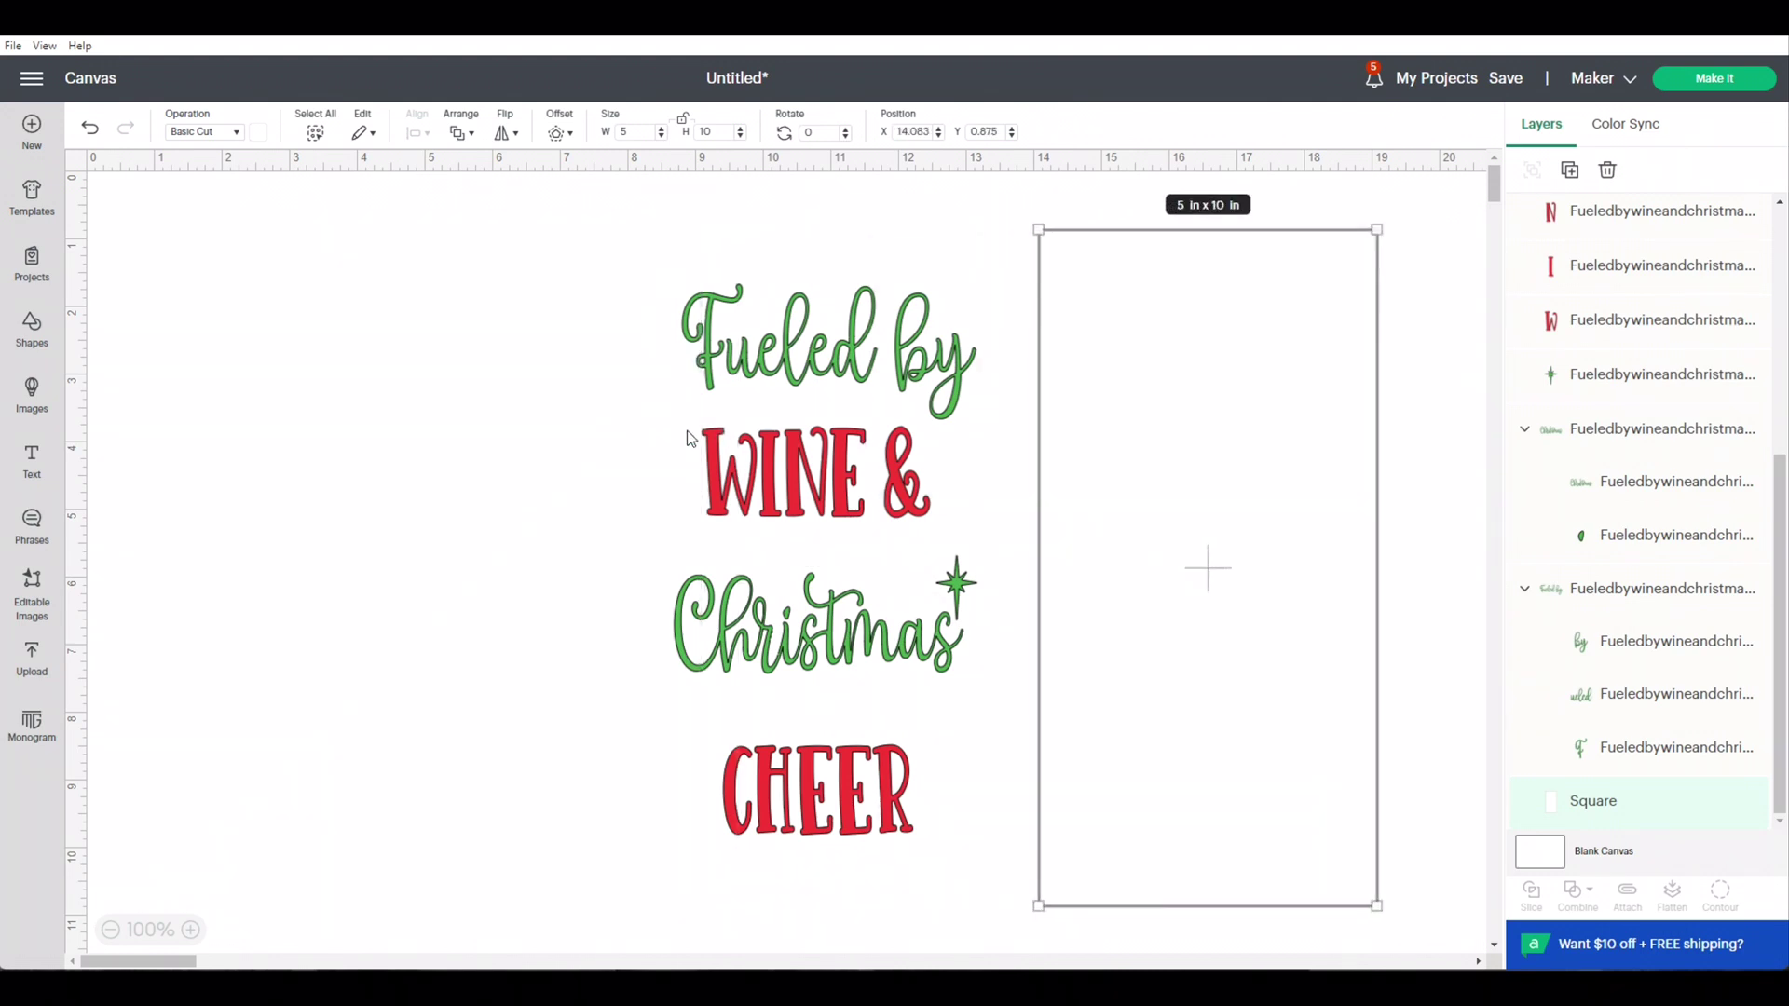
{"action": "left_click_drag", "start_coordinate": [745, 373], "coordinate": [1104, 348]}
Step: Recolor the "WINE &" letters green and attach them to each other
{"action": "left_click_drag", "start_coordinate": [699, 407], "coordinate": [949, 504]}
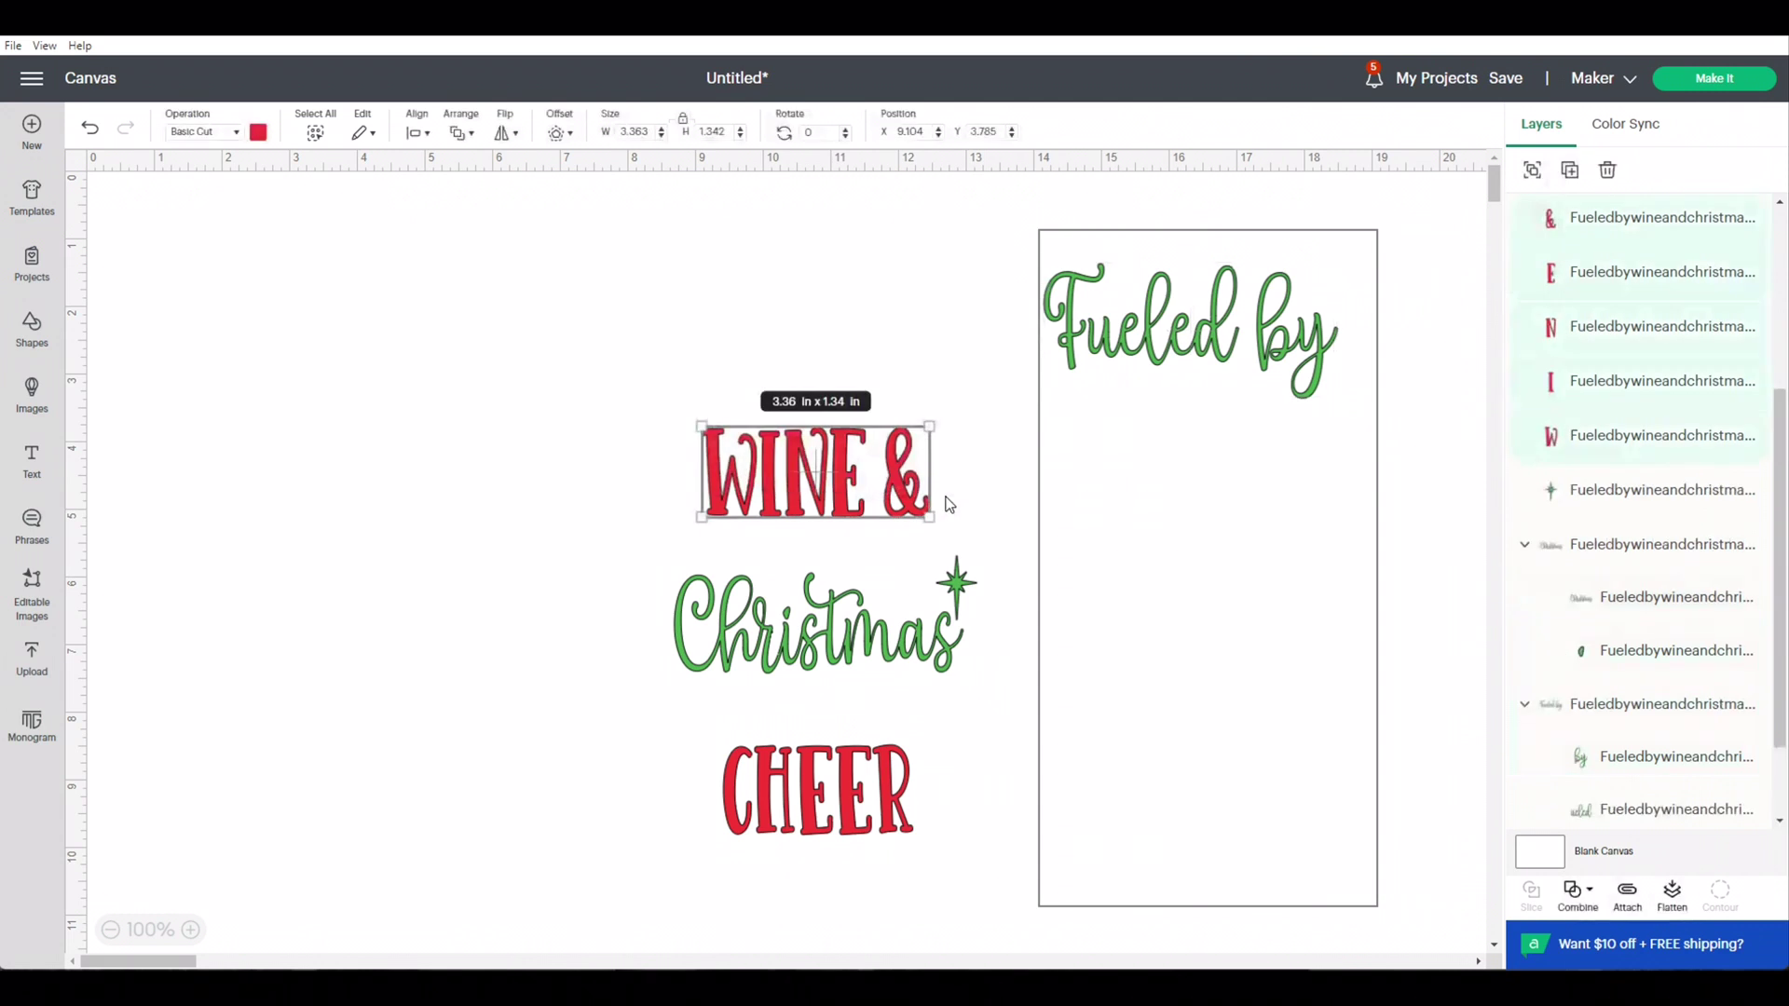
{"action": "left_click", "coordinate": [258, 133]}
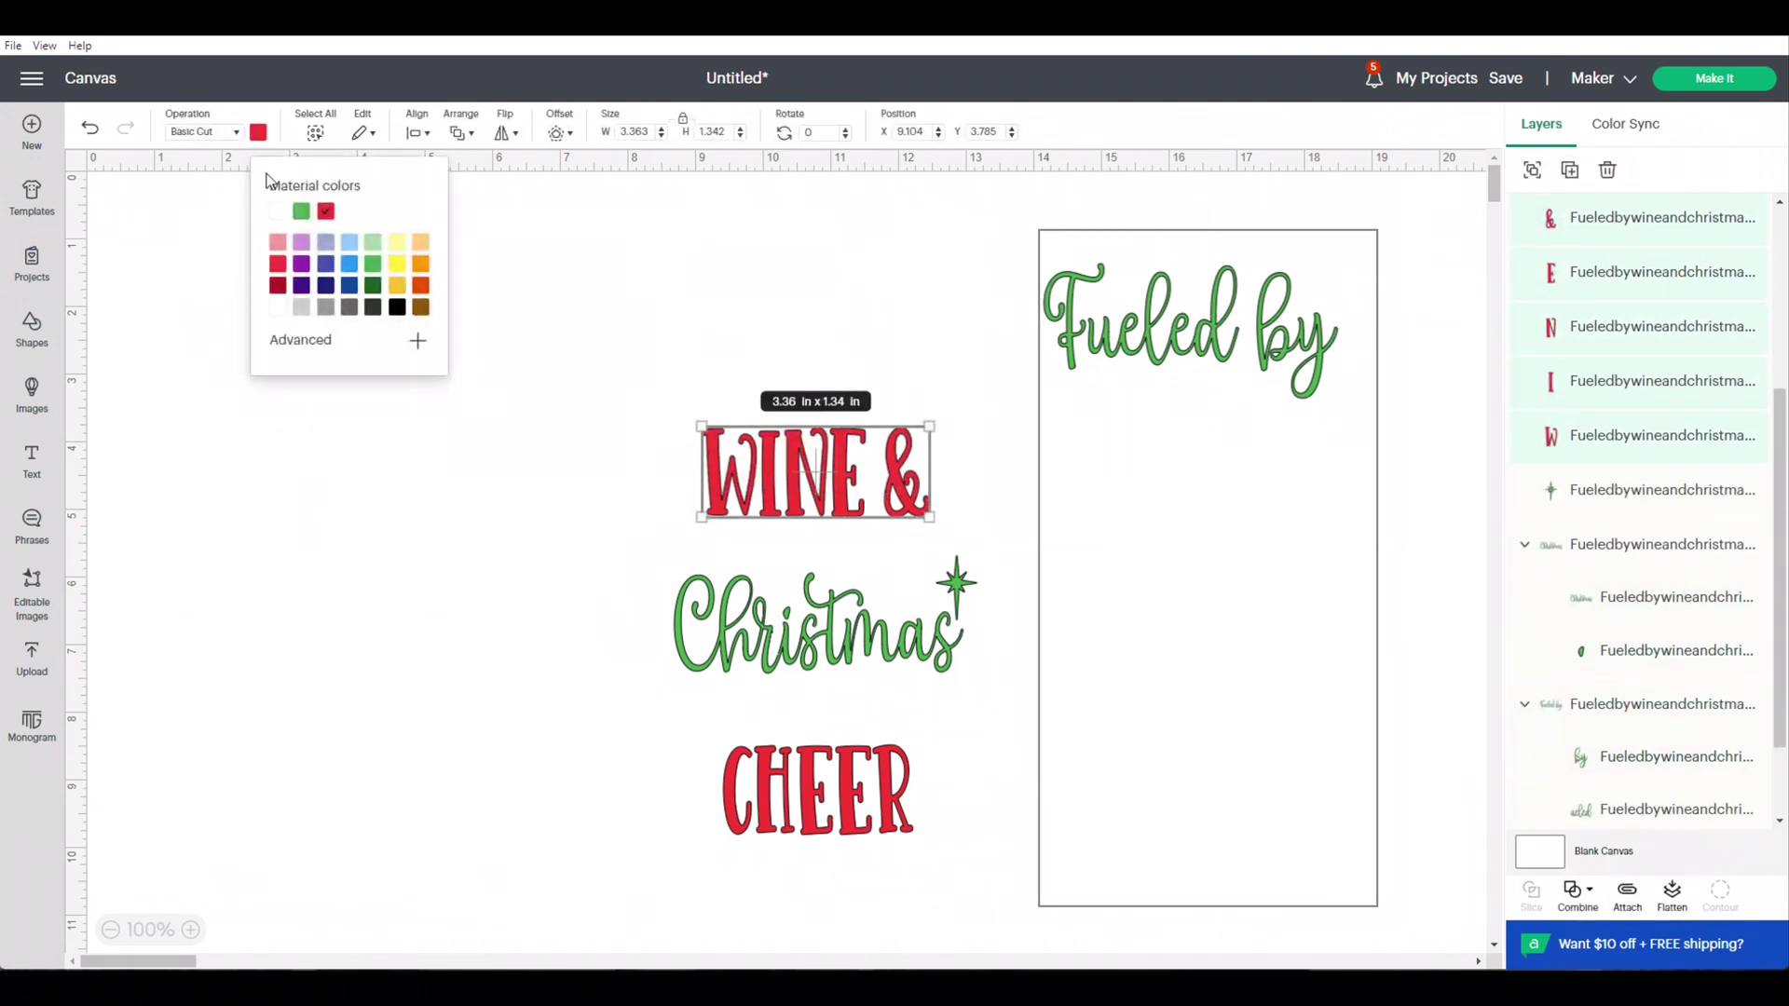
{"action": "left_click", "coordinate": [301, 211]}
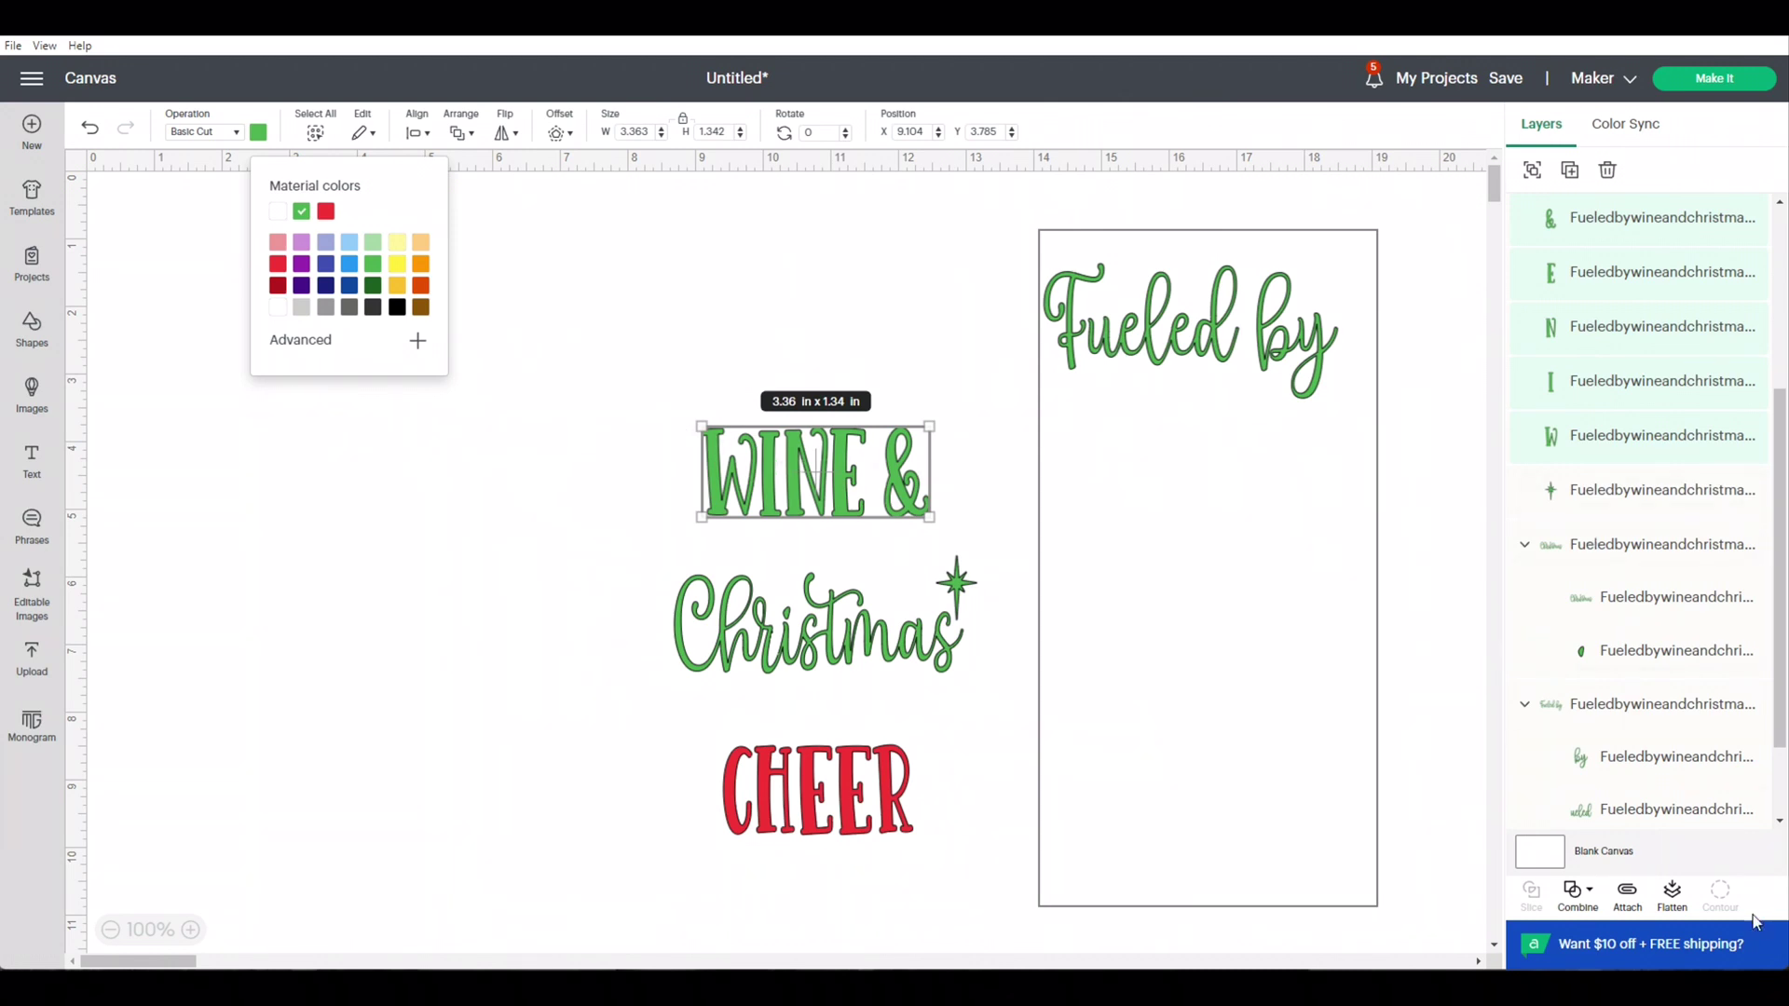
{"action": "left_click", "coordinate": [1627, 896]}
Step: Move the rectangle away from the words to about X 0.9, Y 0.8, and attach the parts of "Fueled by" to each other
{"action": "left_click_drag", "start_coordinate": [1118, 513], "coordinate": [228, 523]}
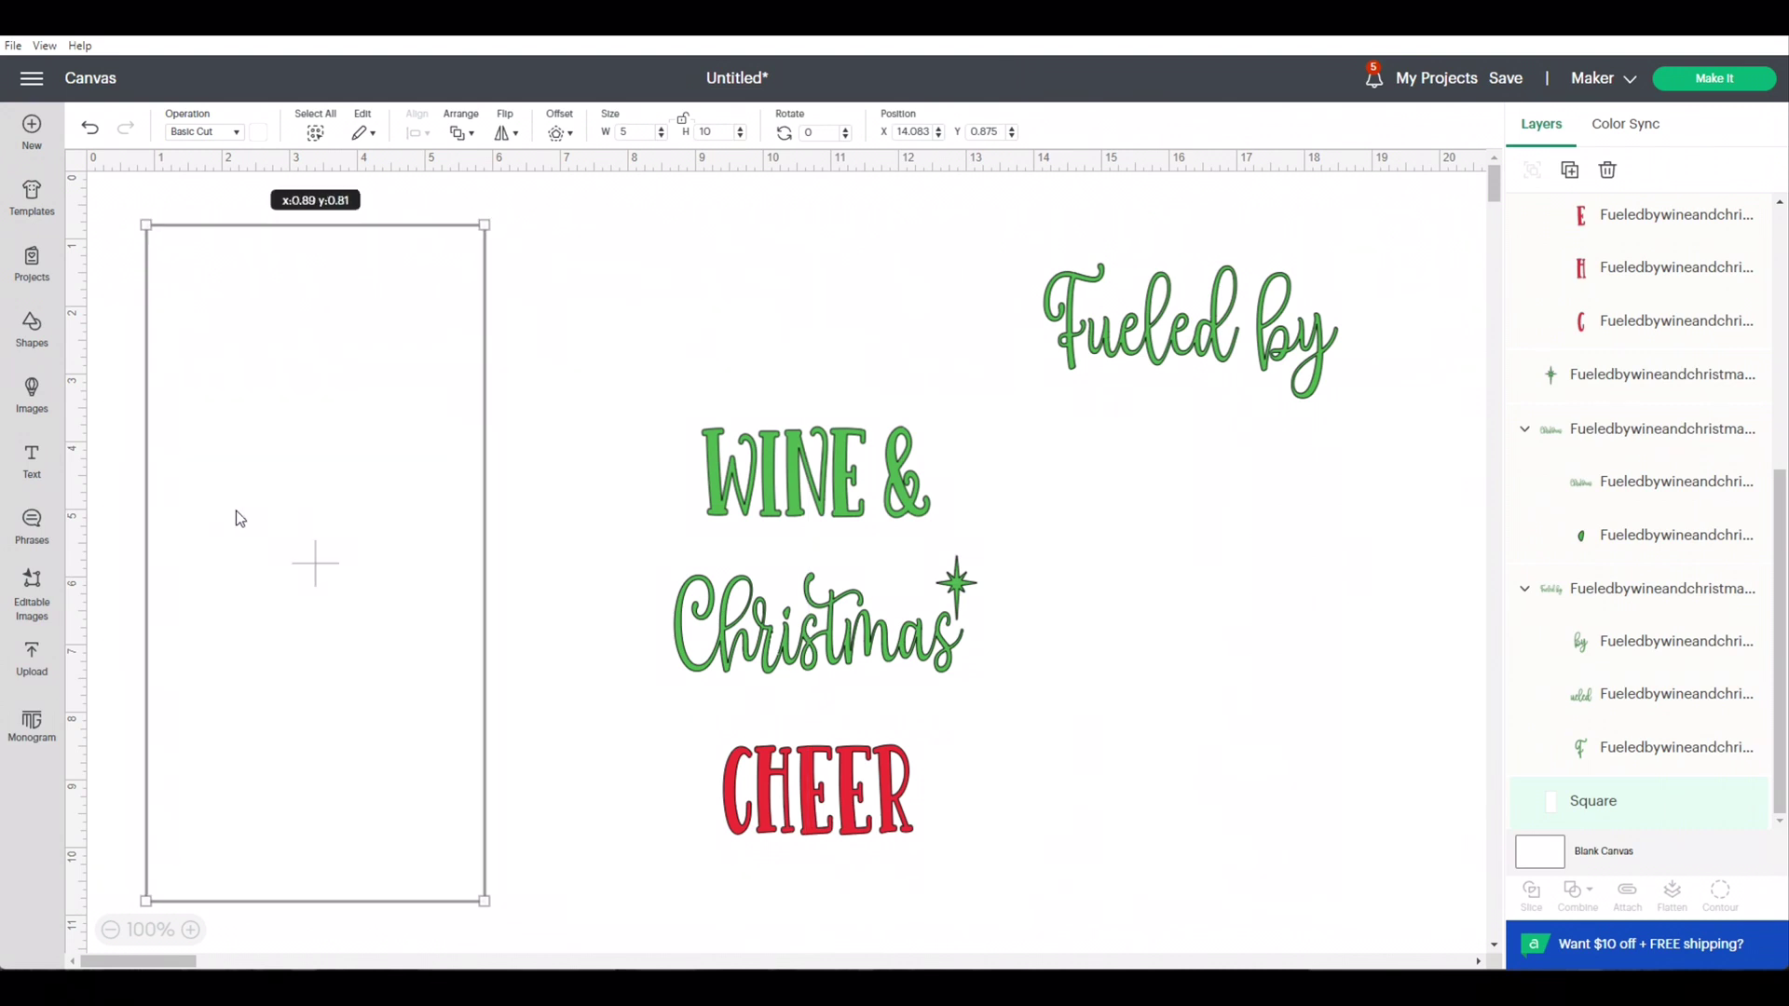
{"action": "left_click_drag", "start_coordinate": [1008, 263], "coordinate": [1345, 402]}
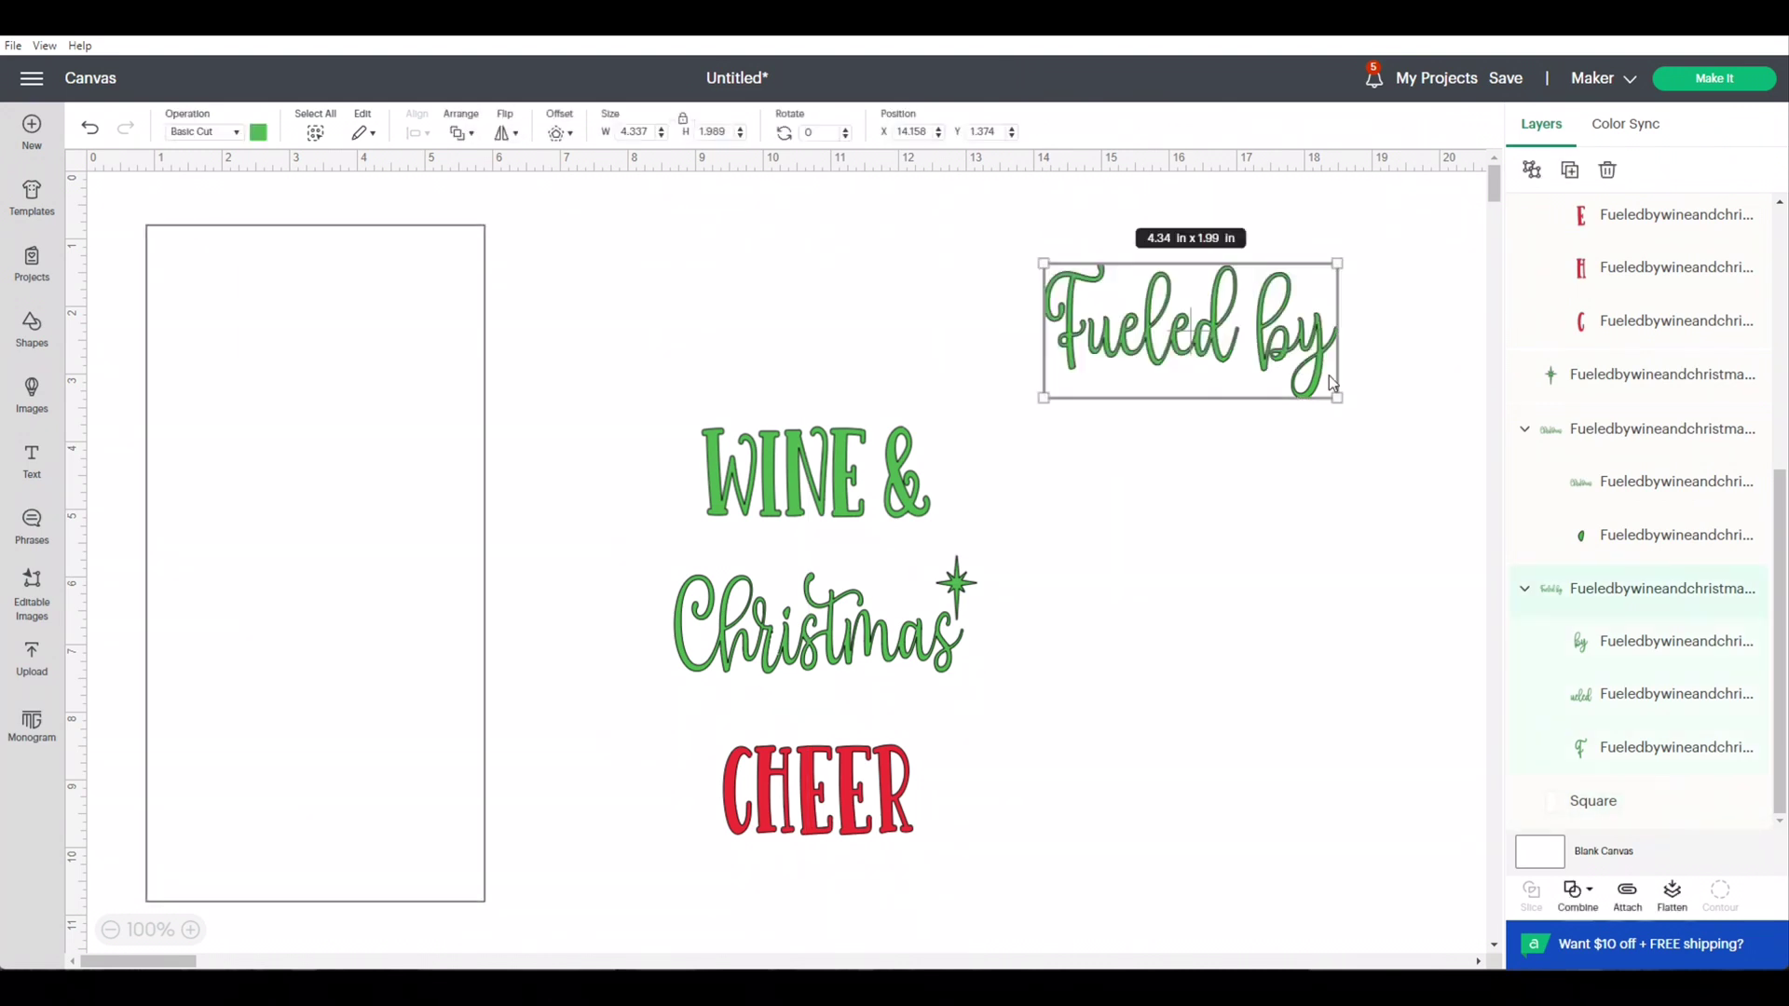
{"action": "left_click", "coordinate": [1630, 897]}
Step: Attach the word "Christmas" to its star, and attach the letters of "CHEER" to each other
{"action": "left_click_drag", "start_coordinate": [639, 583], "coordinate": [1018, 683]}
{"action": "left_click", "coordinate": [1628, 895]}
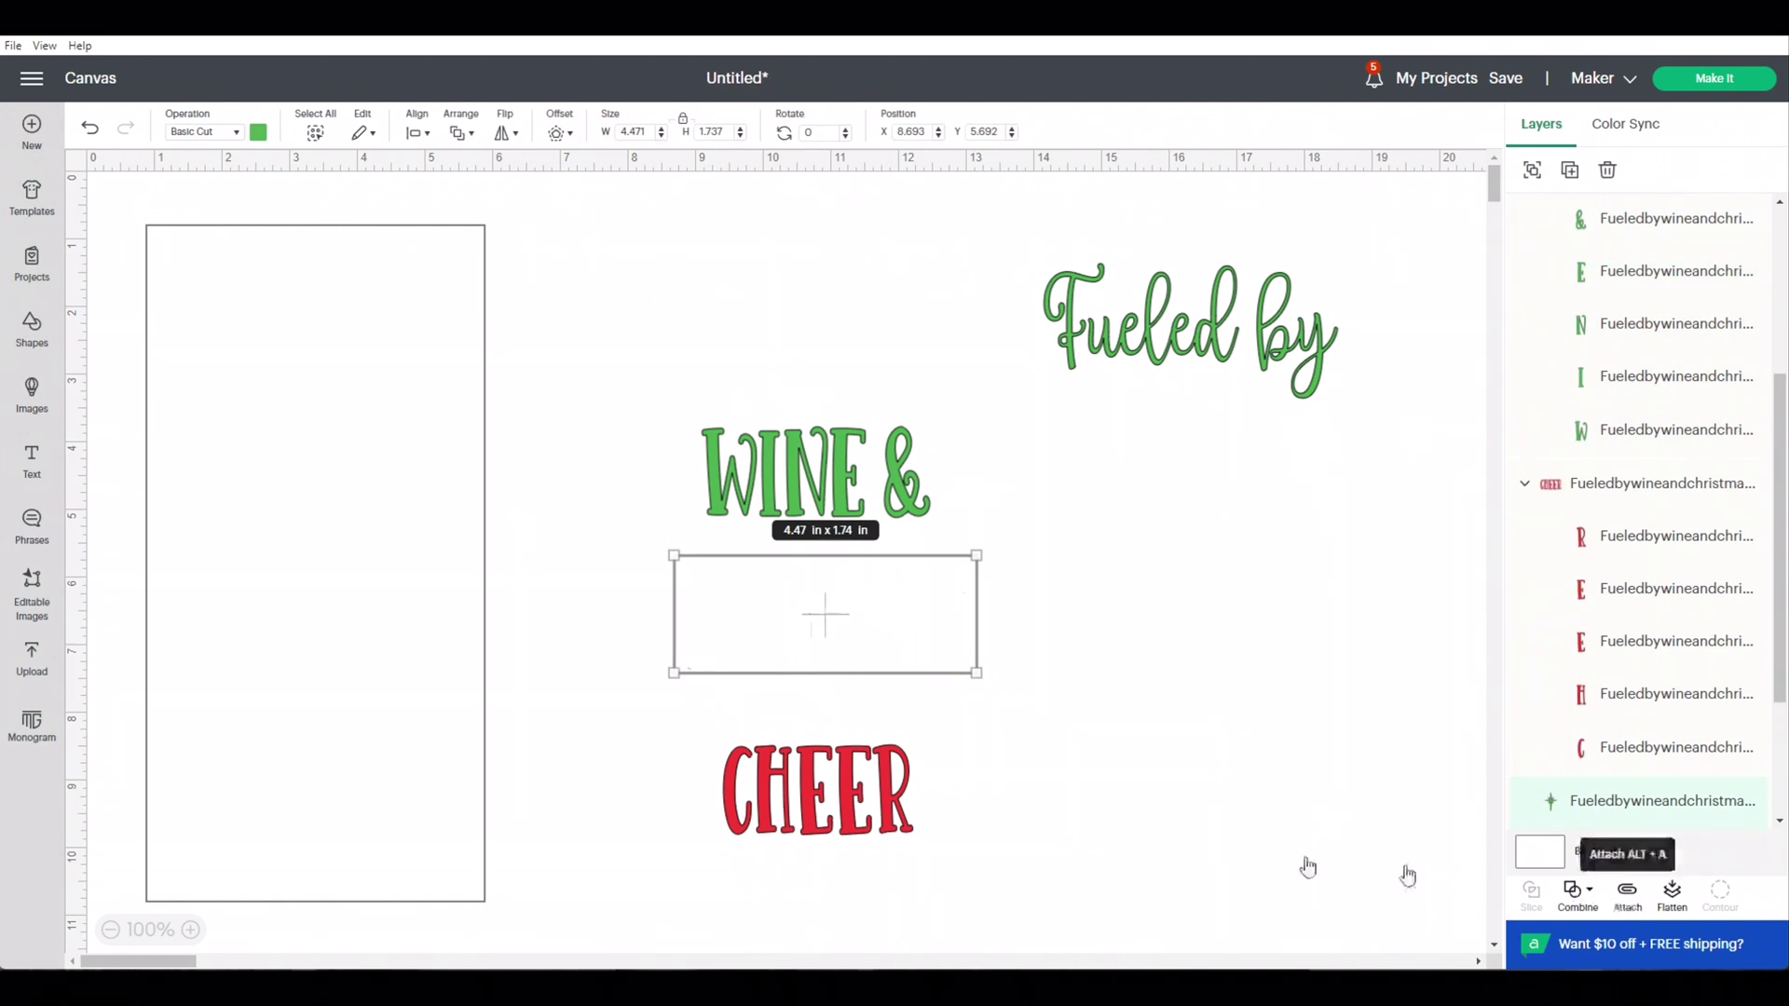
{"action": "left_click_drag", "start_coordinate": [706, 734], "coordinate": [969, 827]}
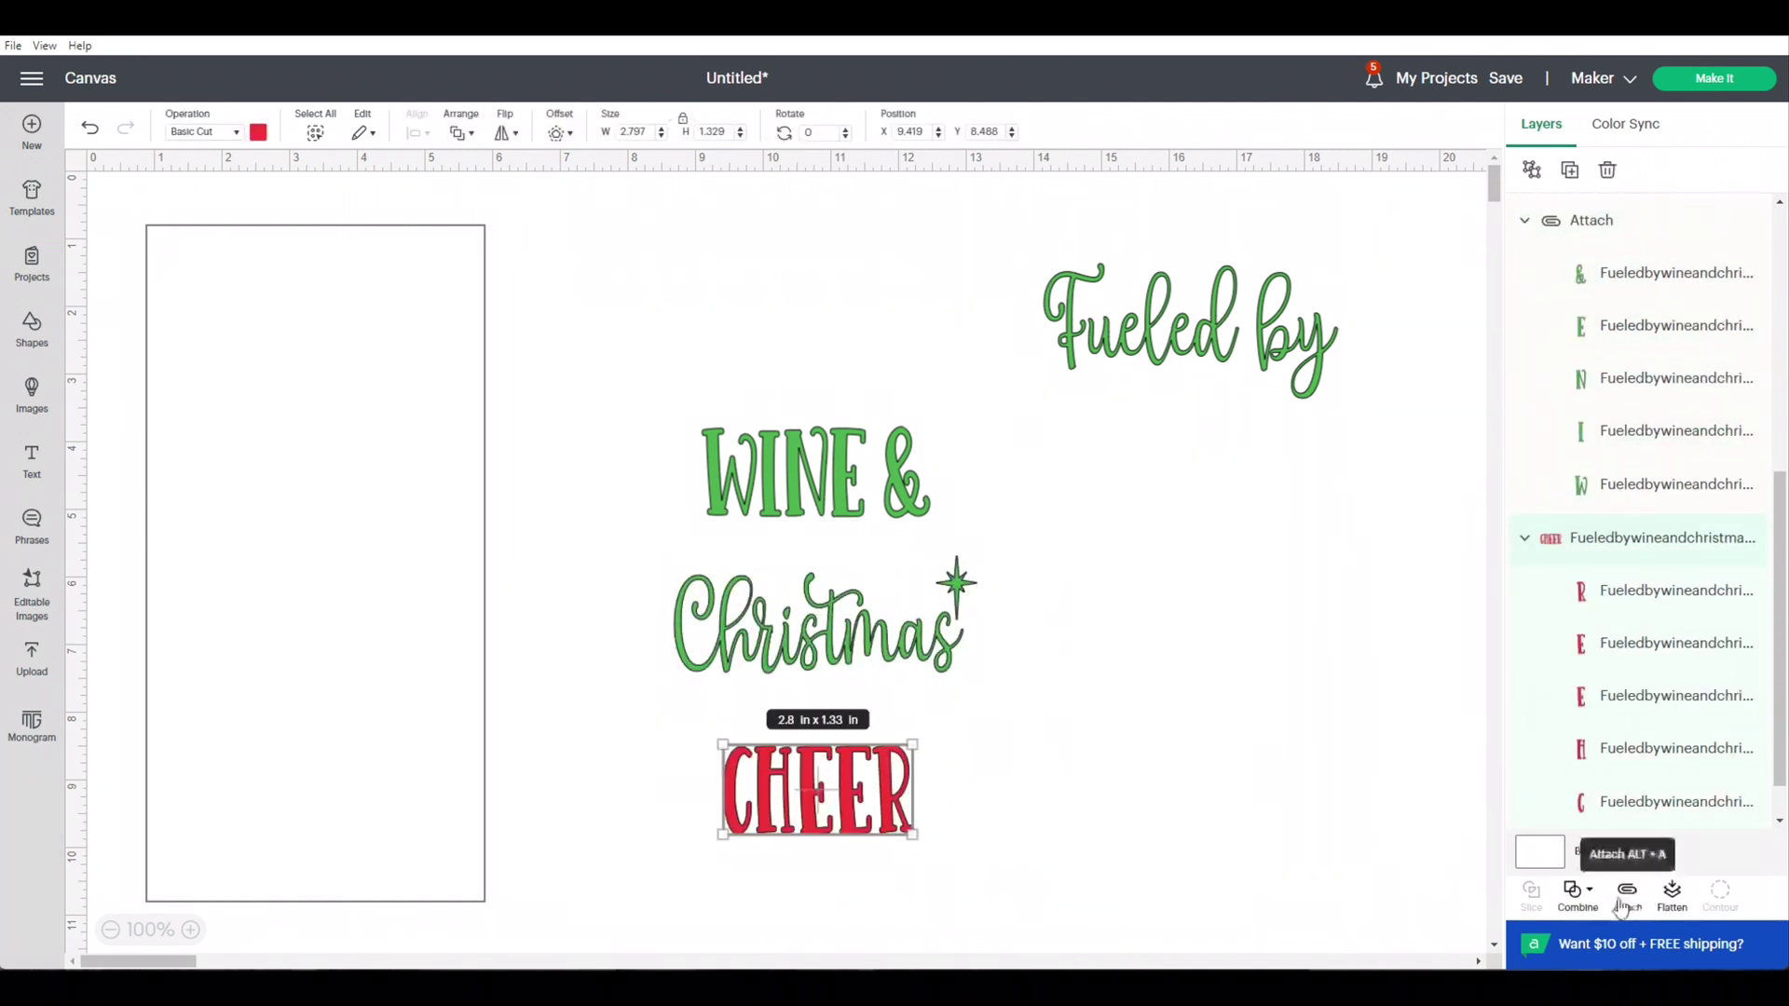
{"action": "left_click", "coordinate": [1629, 896]}
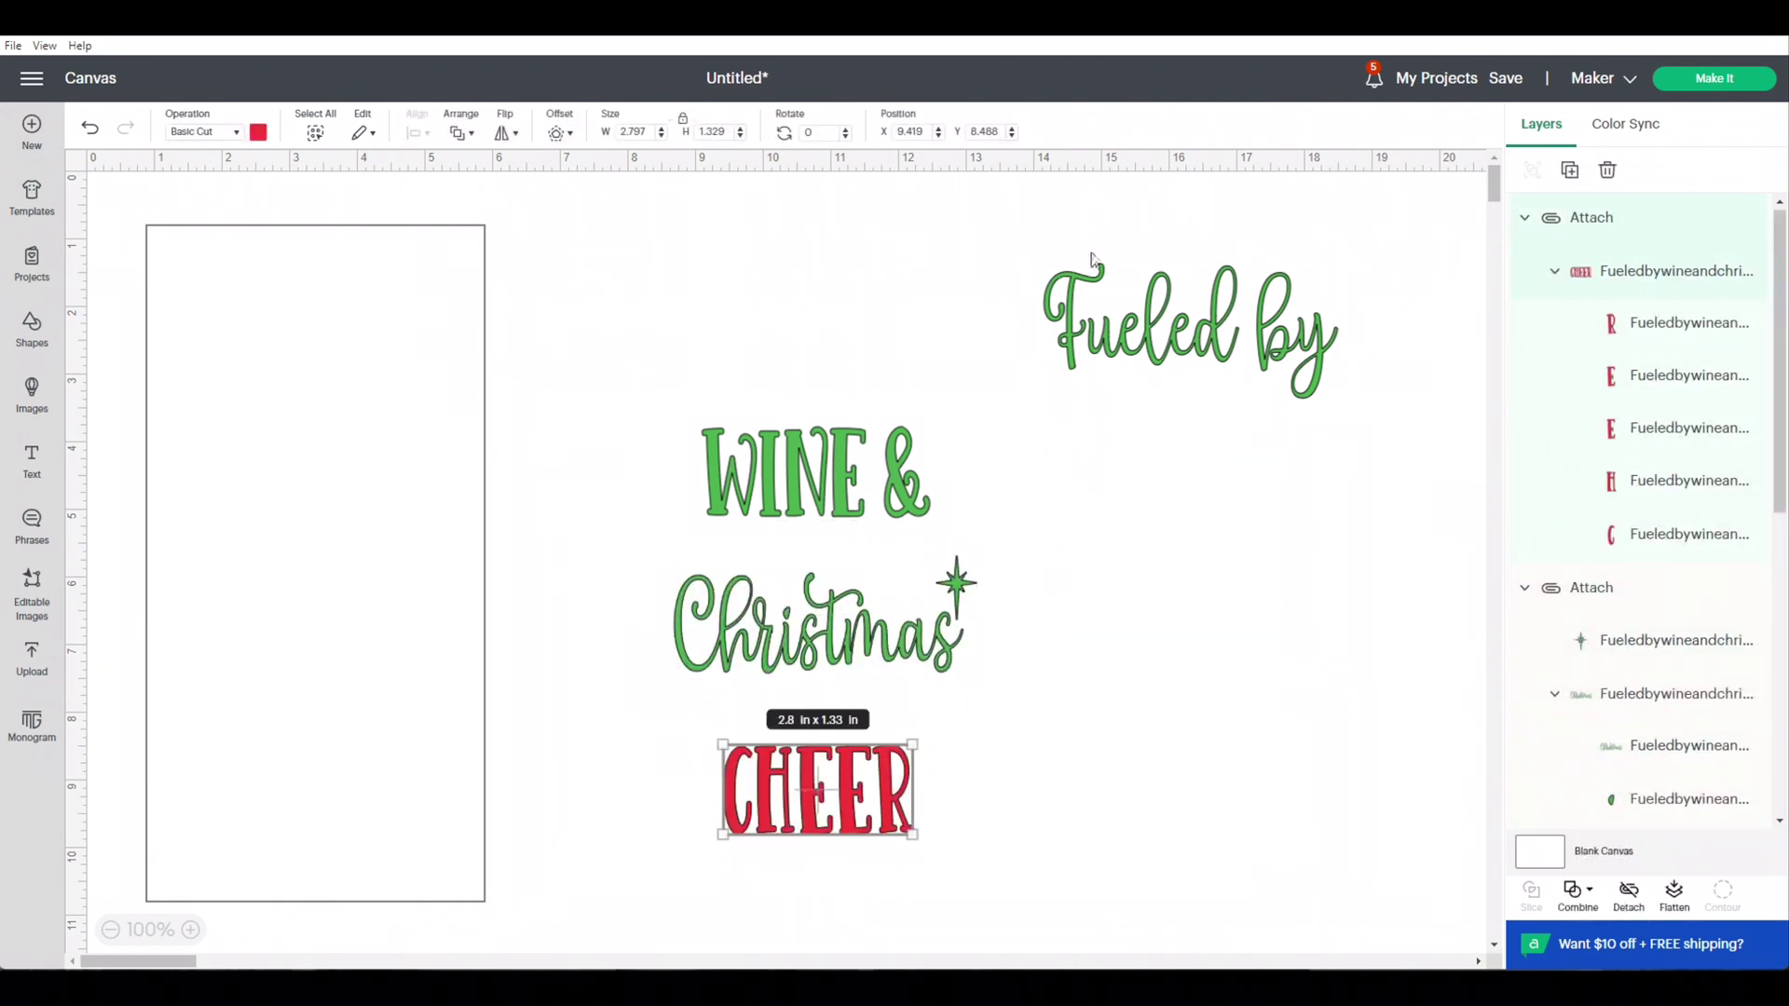
Step: Place "Fueled by" in the rectangle at about X 1.3, Y 1.1, recolored red, with "WINE &" below it at about X 1.6, Y 3.1
{"action": "left_click_drag", "start_coordinate": [997, 277], "coordinate": [1381, 374]}
{"action": "left_click_drag", "start_coordinate": [1251, 301], "coordinate": [380, 279]}
{"action": "left_click", "coordinate": [258, 132]}
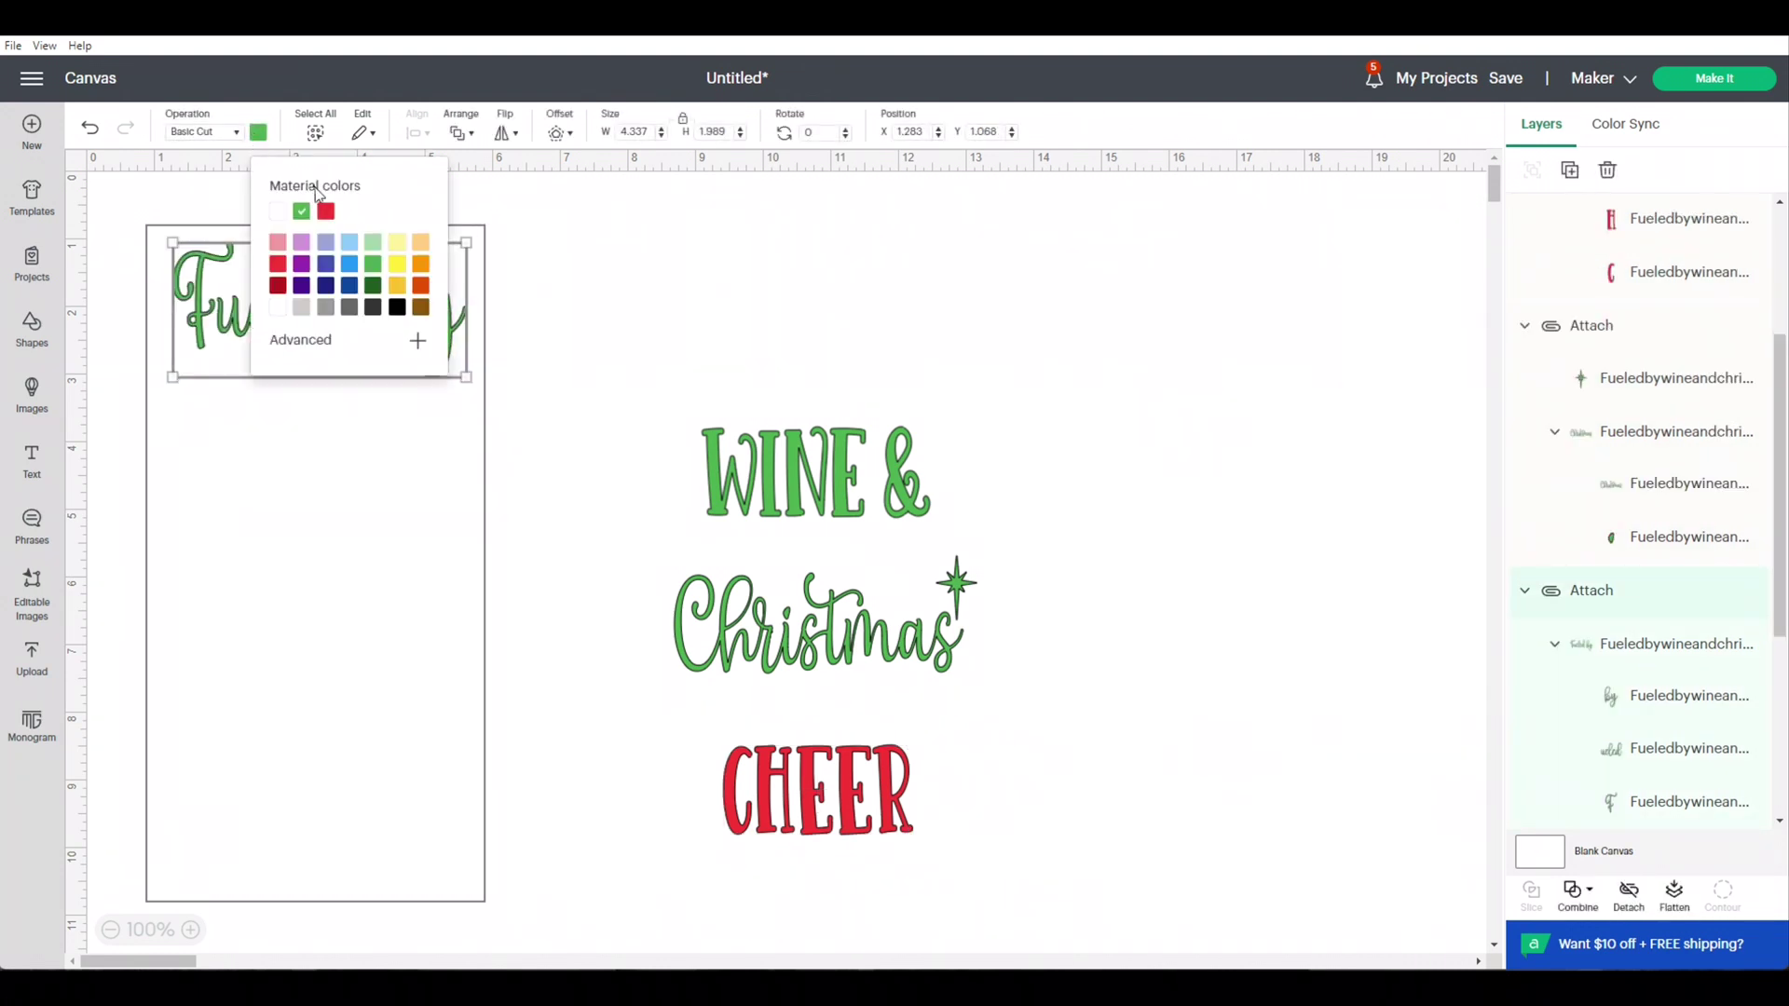
{"action": "left_click", "coordinate": [325, 212]}
{"action": "left_click", "coordinate": [345, 528]}
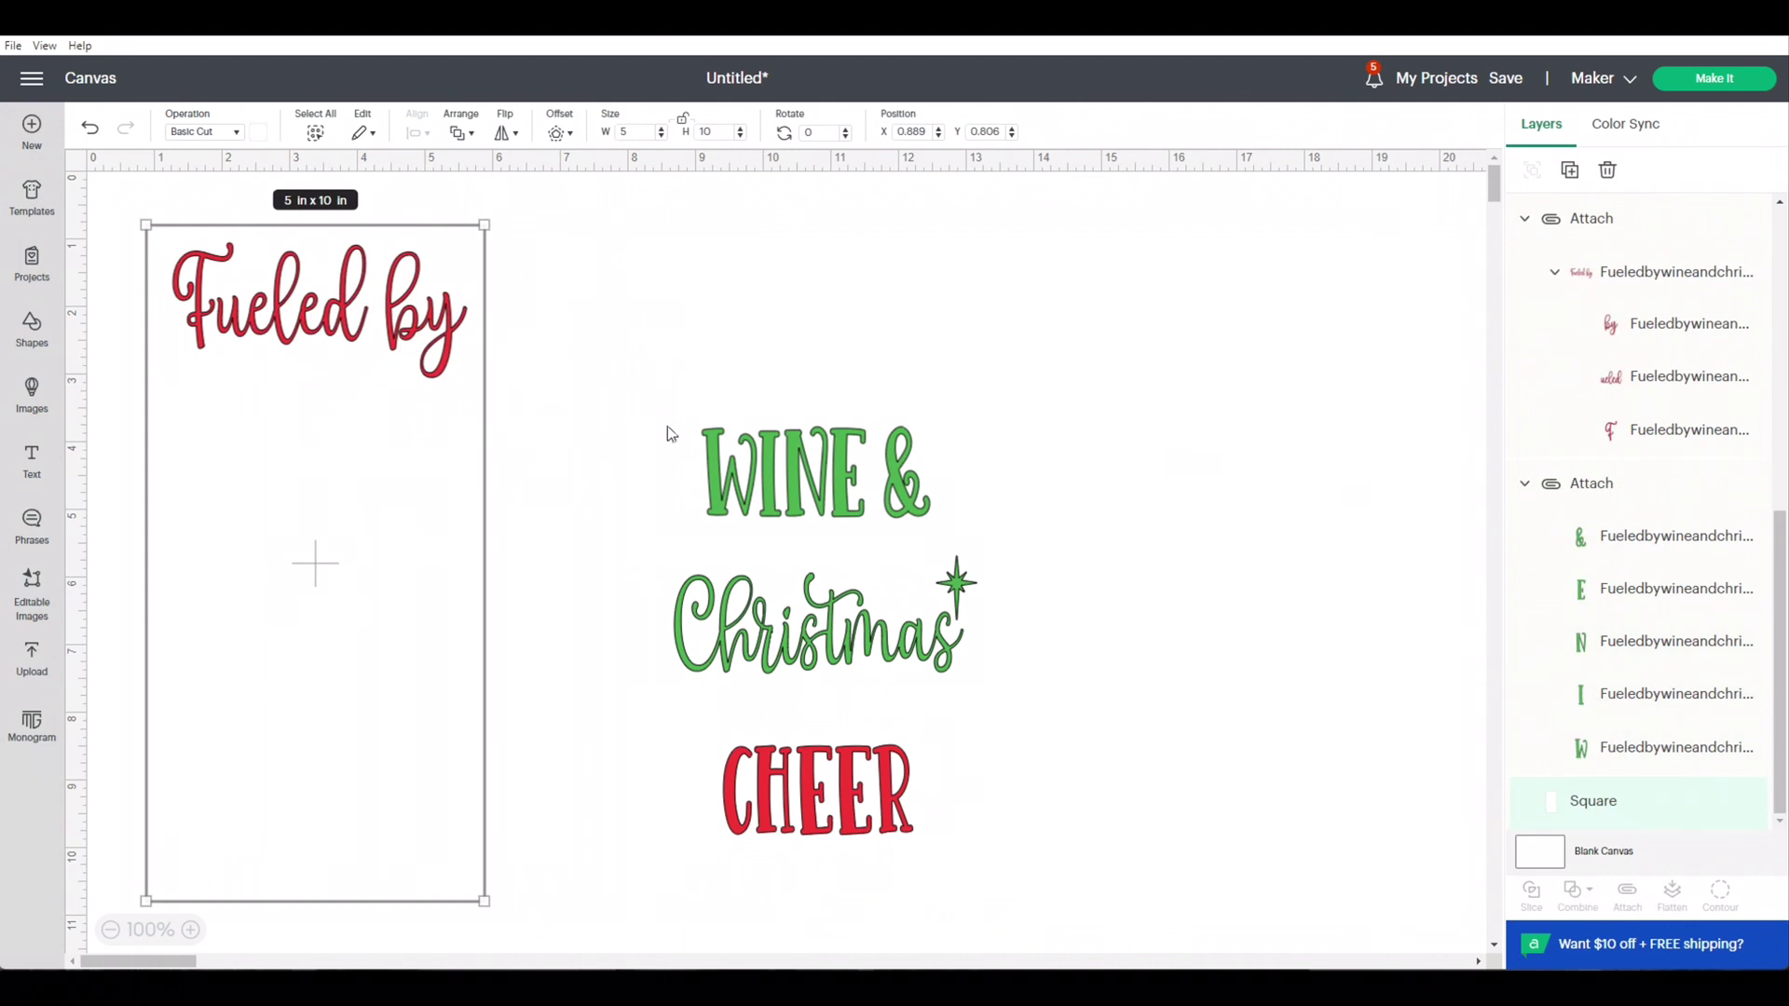
{"action": "left_click_drag", "start_coordinate": [807, 470], "coordinate": [299, 423]}
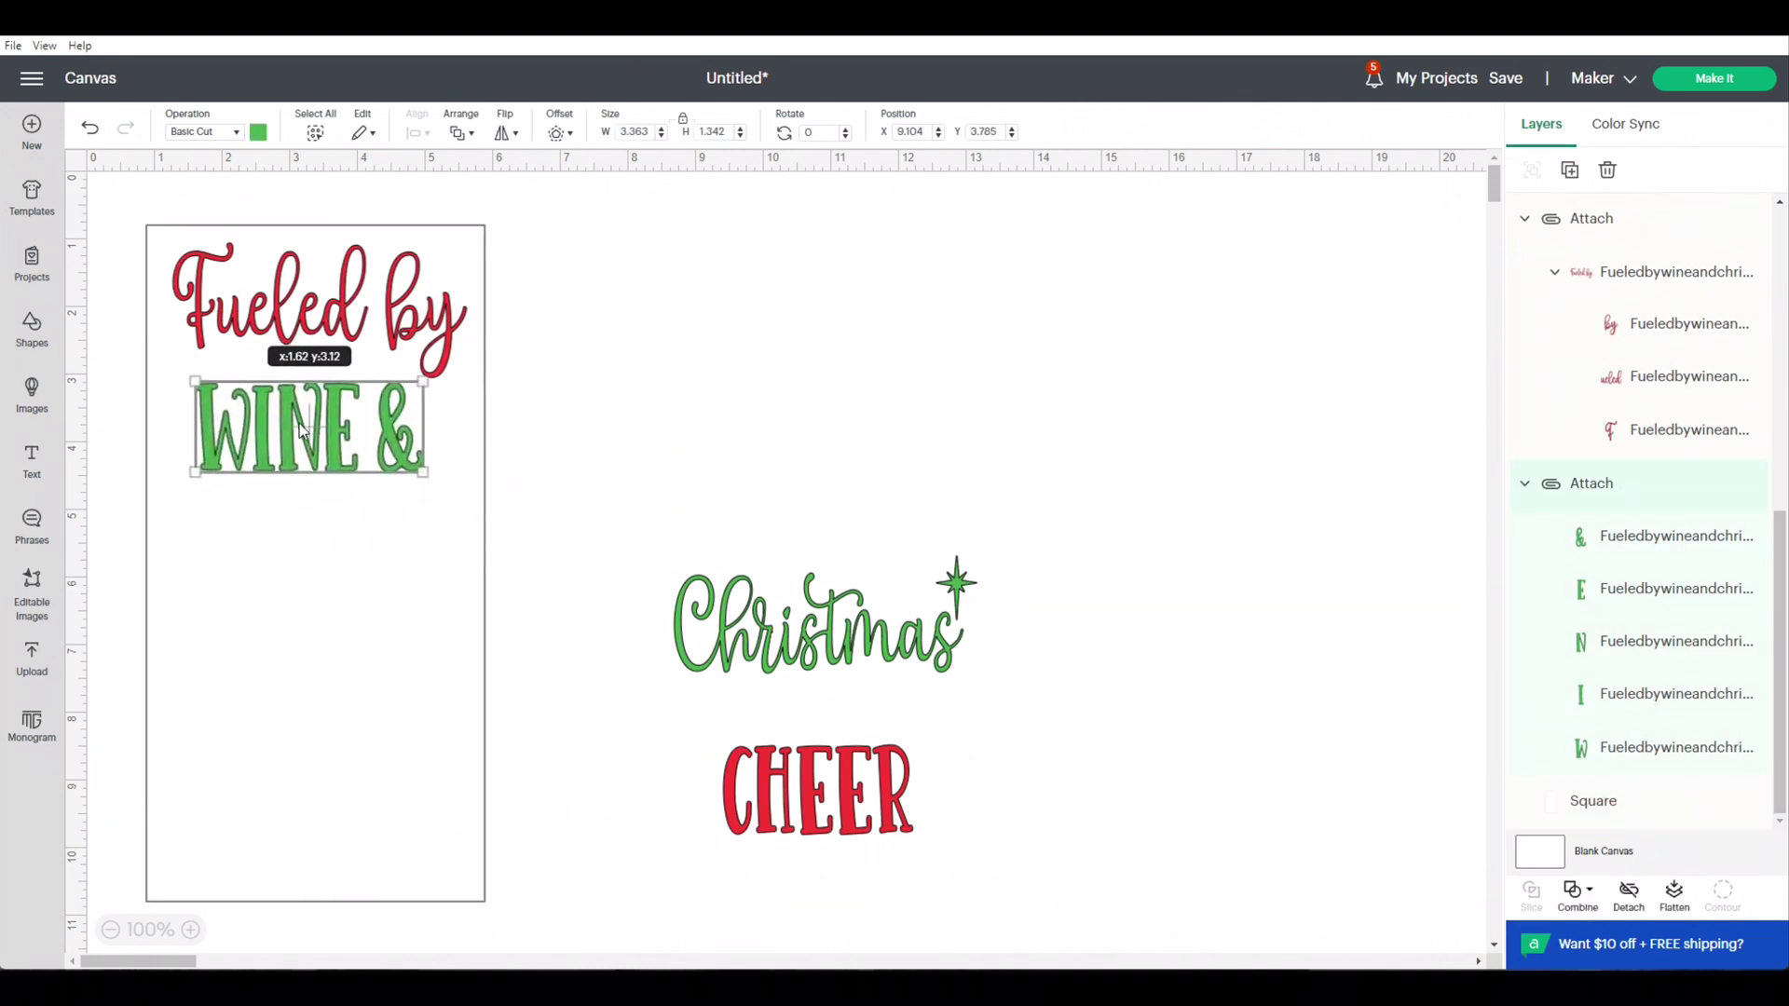
Step: Recolor "Christmas" and its star red and place them in the rectangle below "WINE &"
{"action": "left_click_drag", "start_coordinate": [643, 563], "coordinate": [975, 653]}
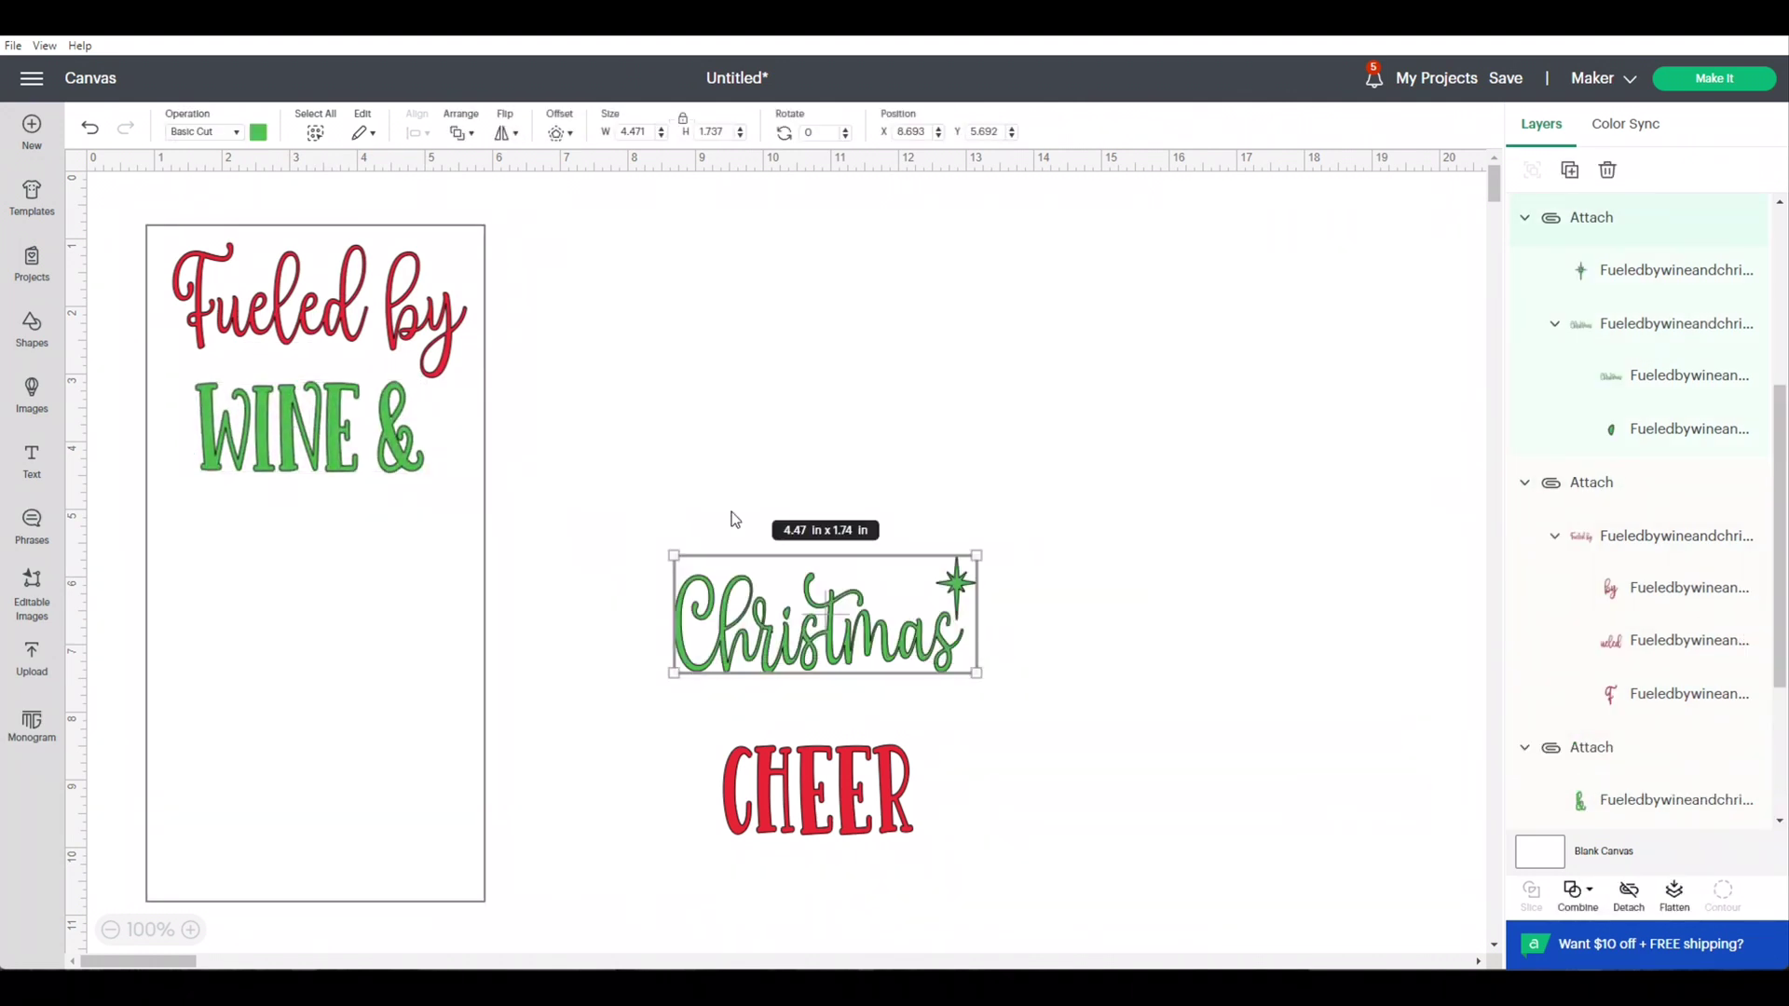
{"action": "left_click", "coordinate": [258, 131]}
{"action": "left_click", "coordinate": [333, 209]}
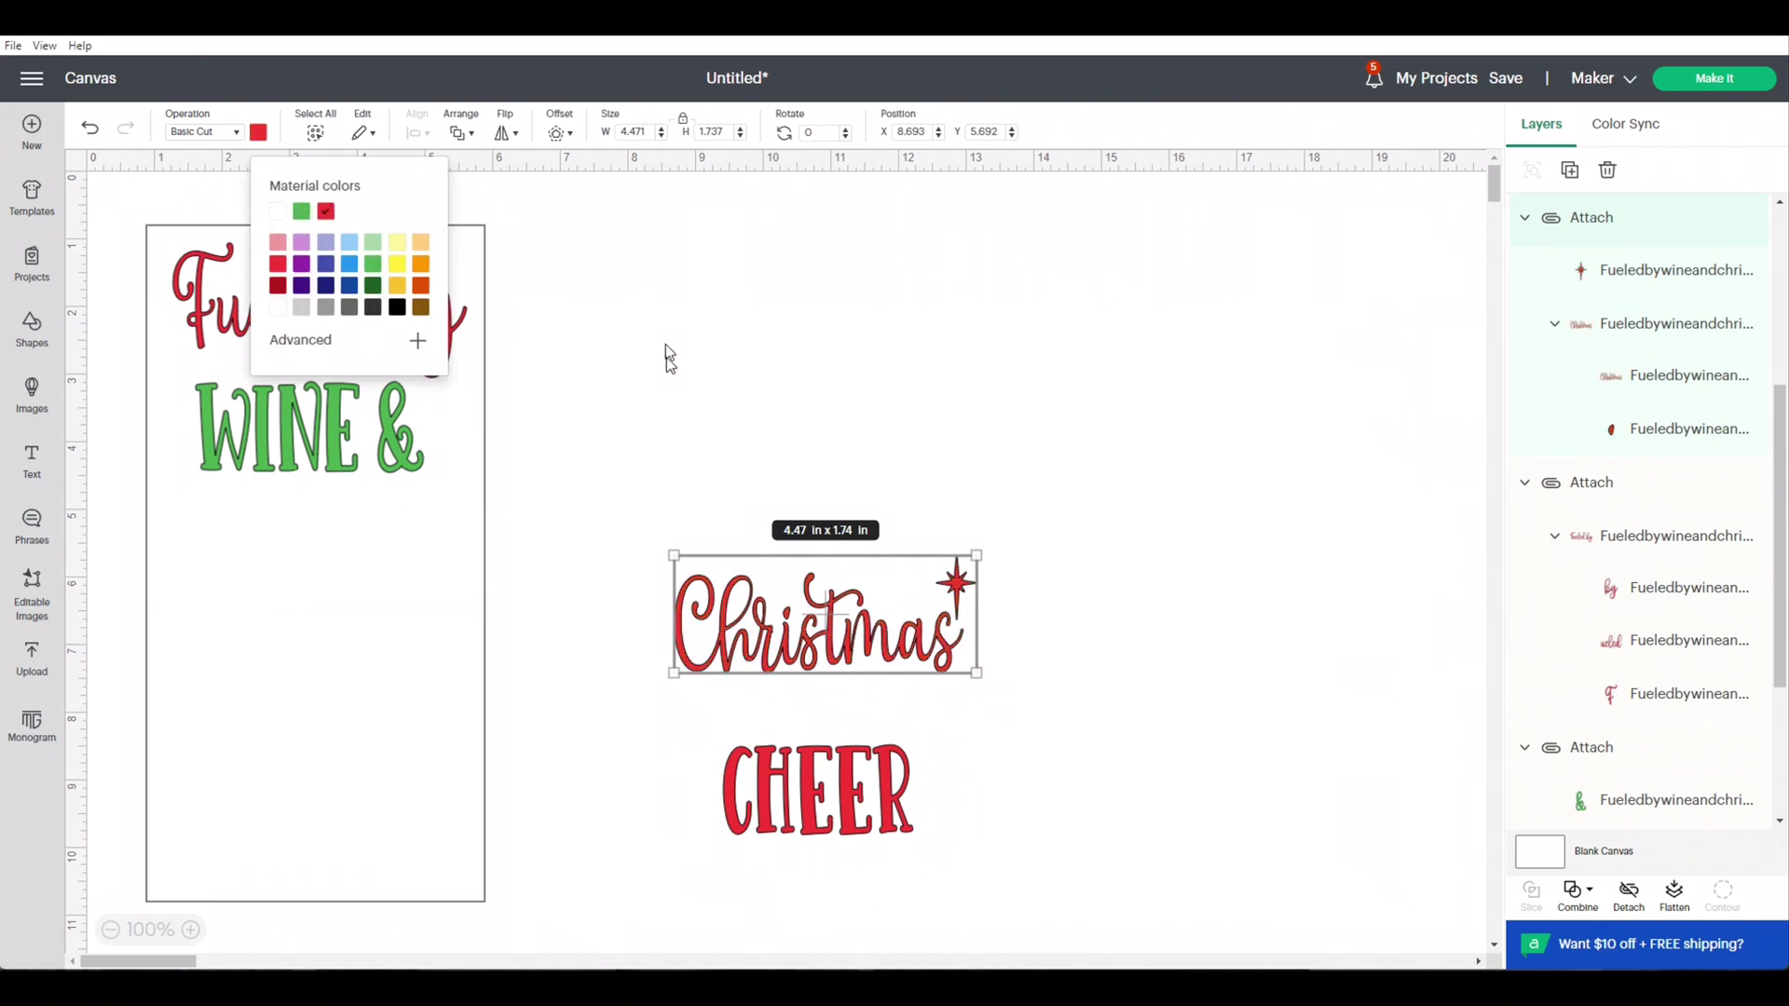
{"action": "left_click", "coordinate": [657, 434]}
{"action": "left_click_drag", "start_coordinate": [749, 562], "coordinate": [246, 527]}
Step: Recolor the word "CHEER" green and place it below "Christmas" at about X 1.7, Y 7.9
{"action": "left_click_drag", "start_coordinate": [691, 747], "coordinate": [922, 843]}
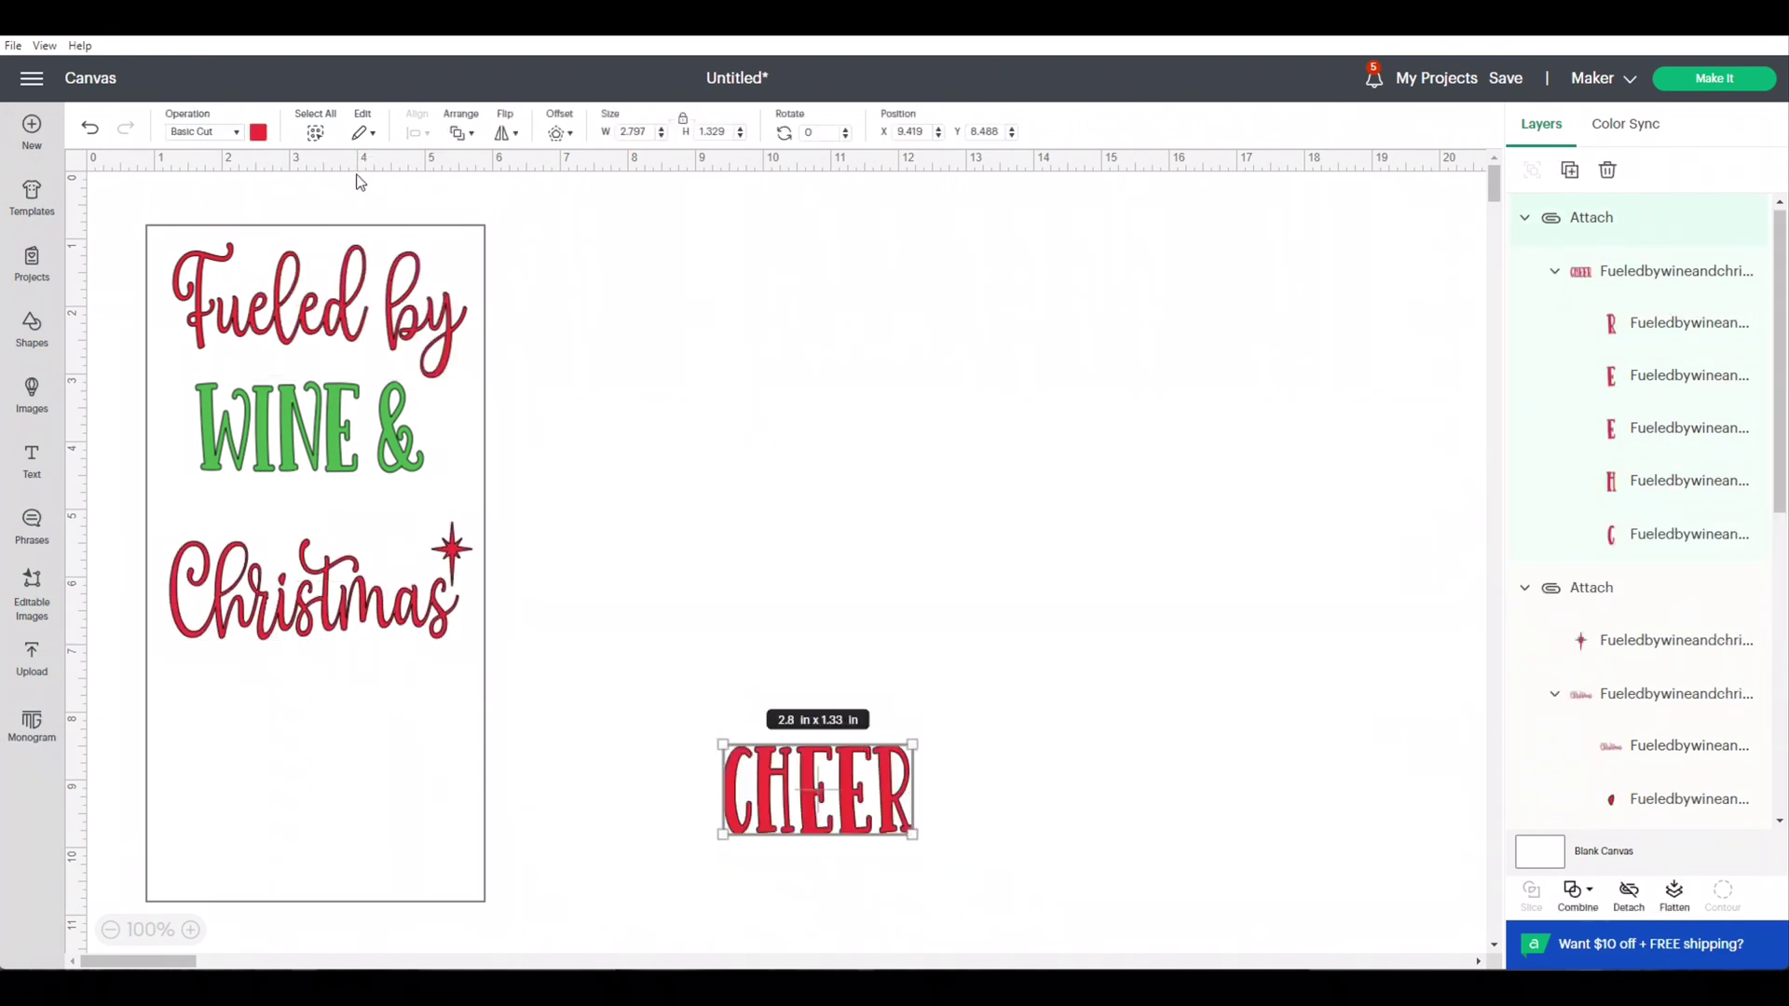
{"action": "left_click", "coordinate": [258, 131]}
{"action": "left_click", "coordinate": [373, 264]}
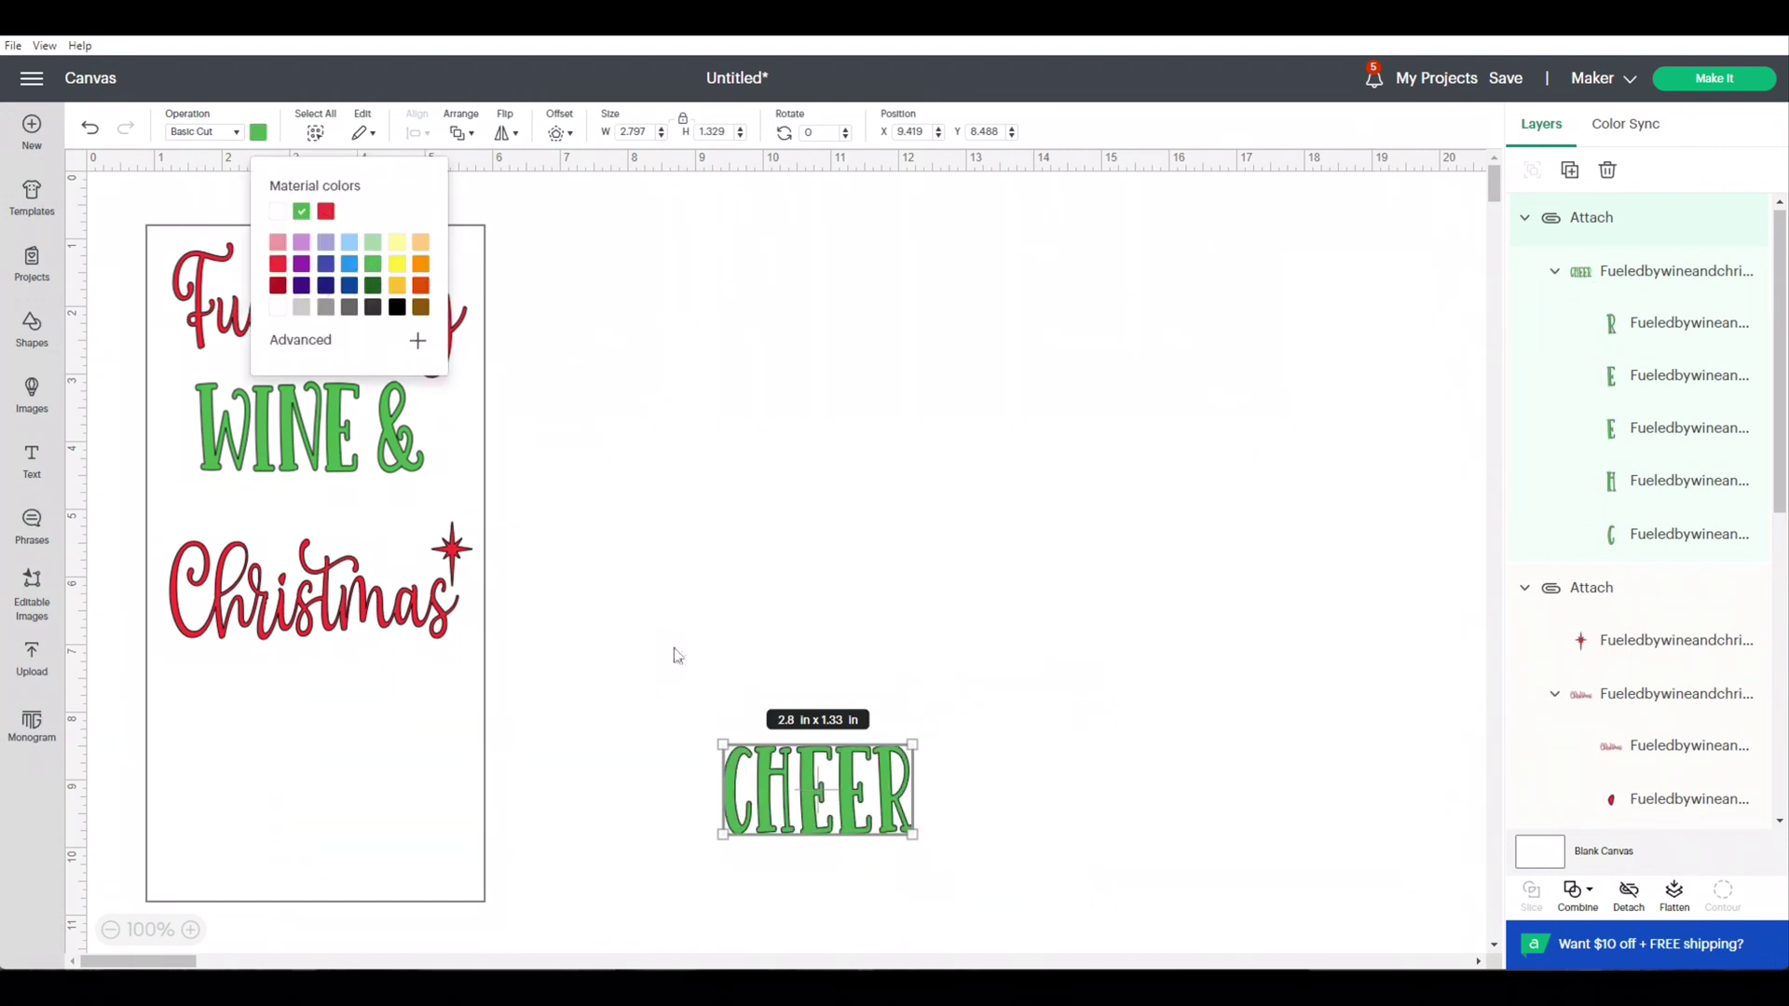
{"action": "left_click", "coordinate": [703, 711]}
{"action": "left_click_drag", "start_coordinate": [722, 772], "coordinate": [200, 736]}
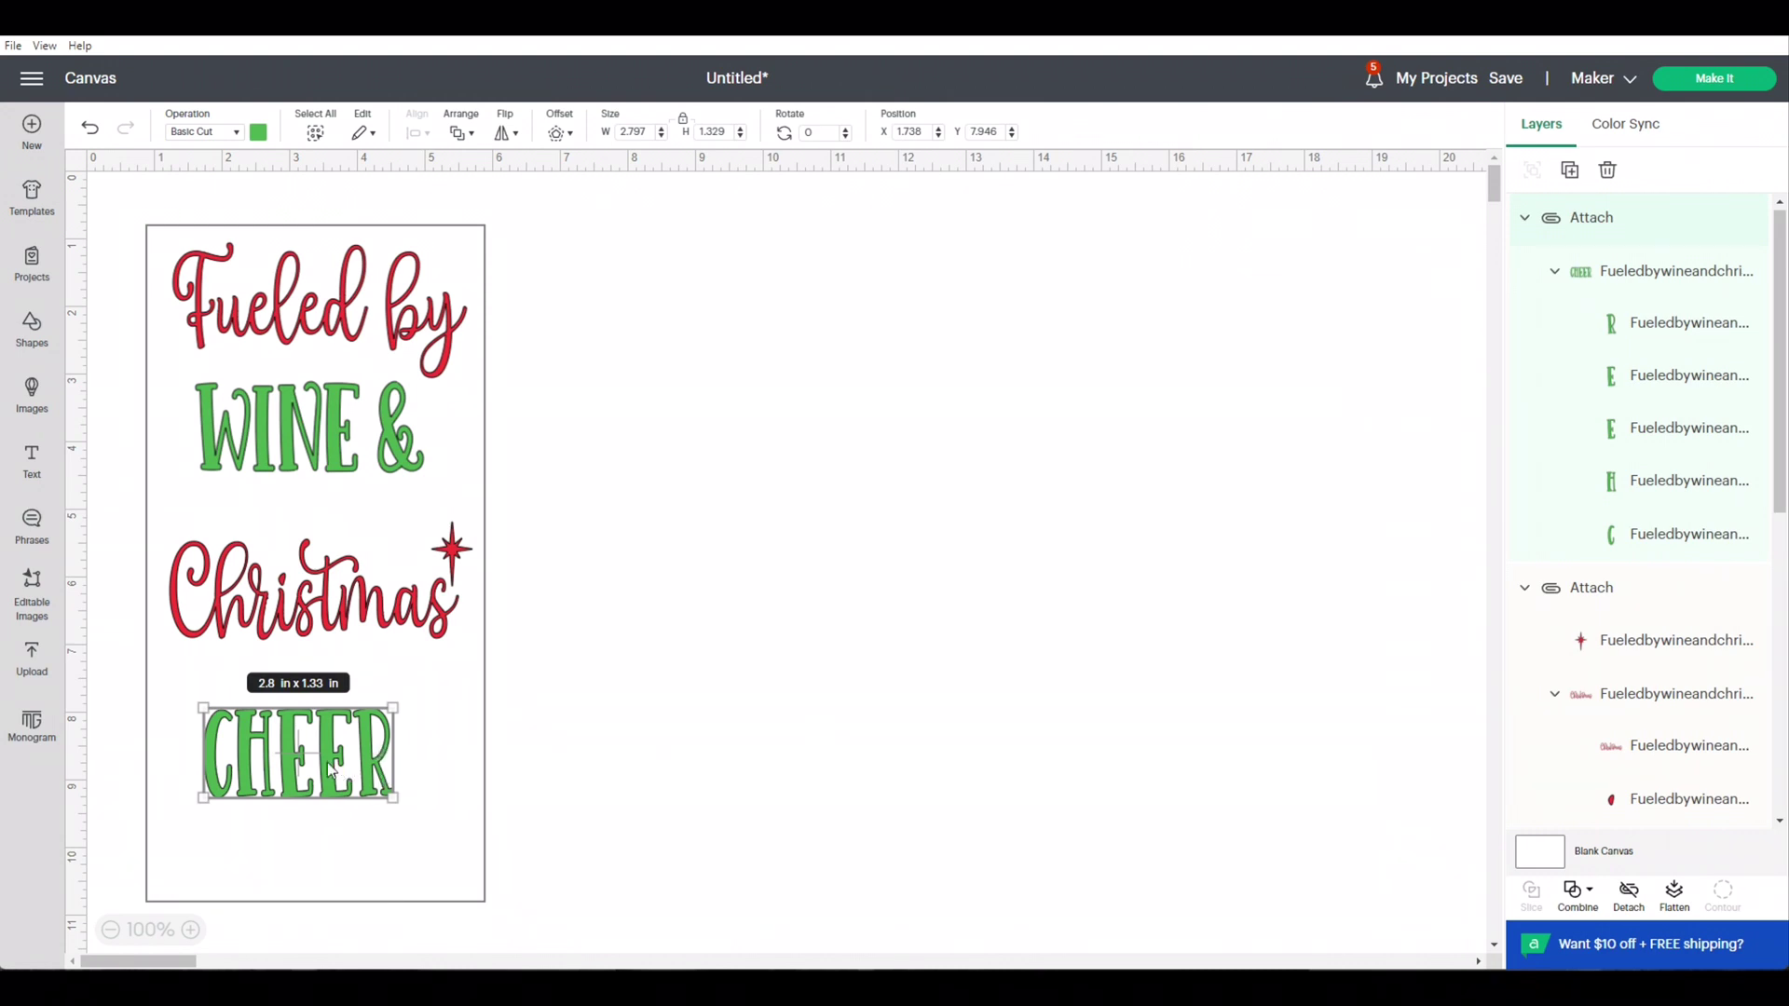
Step: Even out the spacing of the four lines, with "Fueled by" at about X 1.3, Y 1.6, and move the rectangle to about X 8.4, Y 0.8
{"action": "left_click_drag", "start_coordinate": [301, 770], "coordinate": [317, 767]}
{"action": "left_click_drag", "start_coordinate": [347, 601], "coordinate": [346, 628]}
{"action": "left_click_drag", "start_coordinate": [341, 431], "coordinate": [343, 471]}
{"action": "left_click_drag", "start_coordinate": [334, 298], "coordinate": [331, 332]}
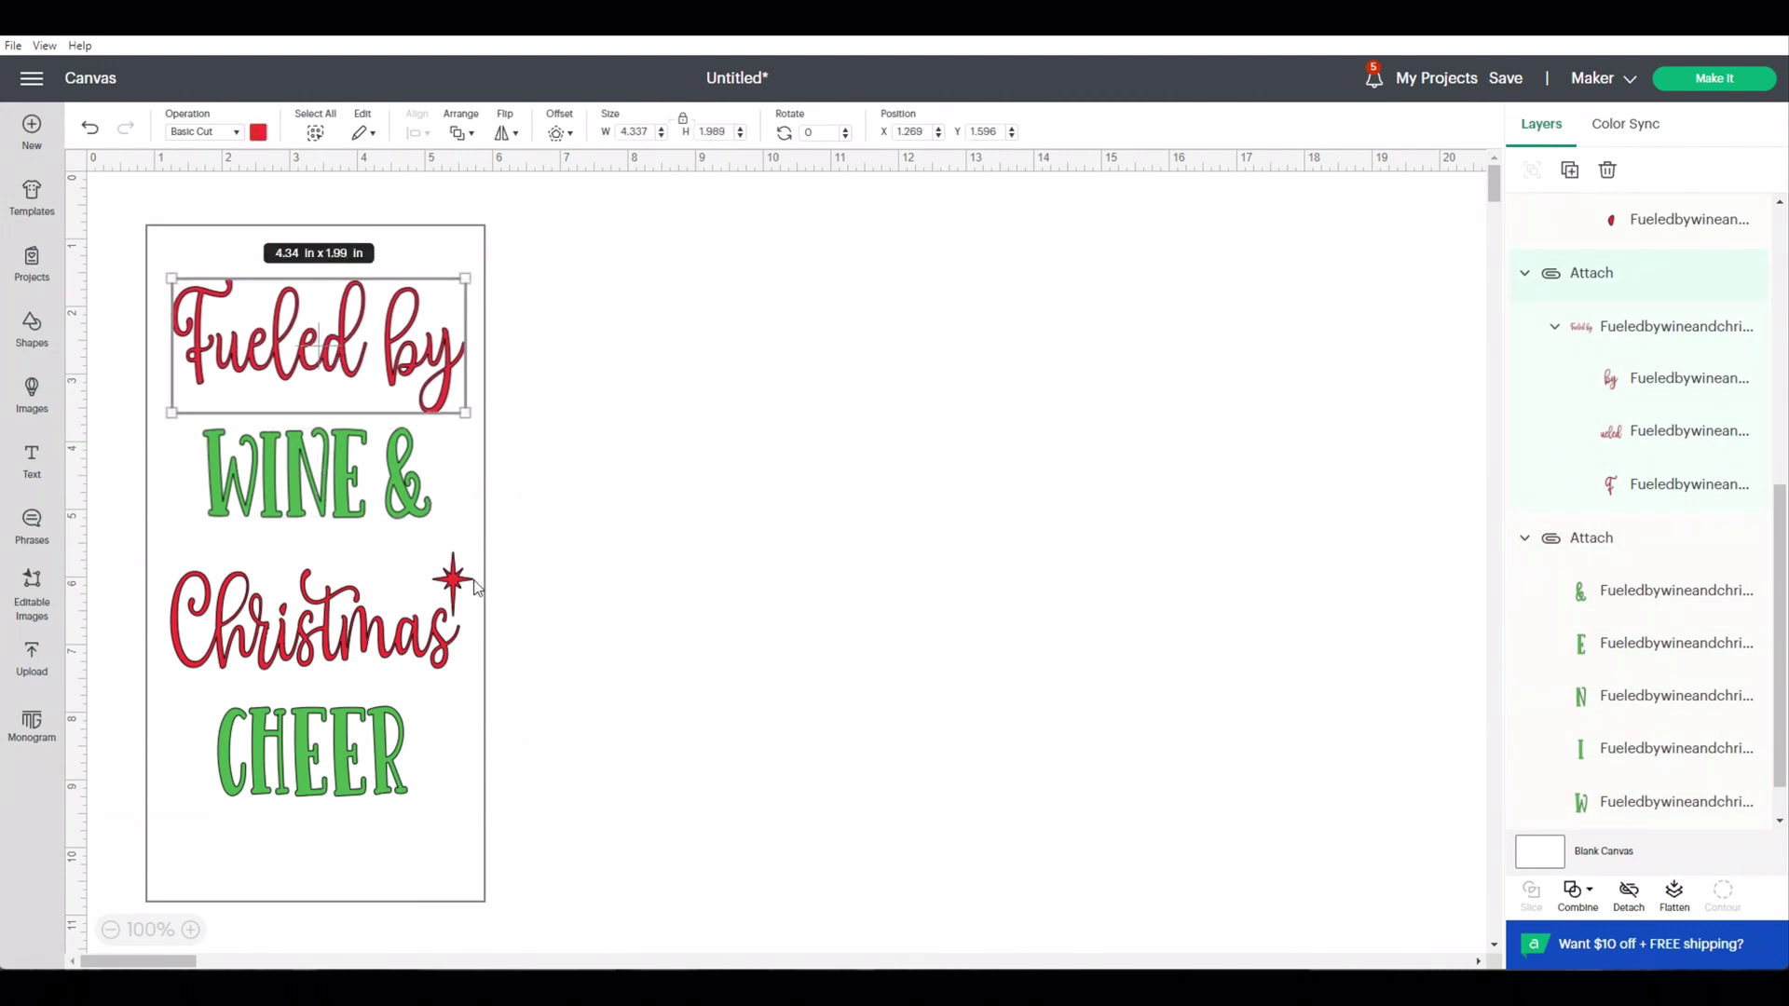
{"action": "left_click_drag", "start_coordinate": [466, 750], "coordinate": [974, 744]}
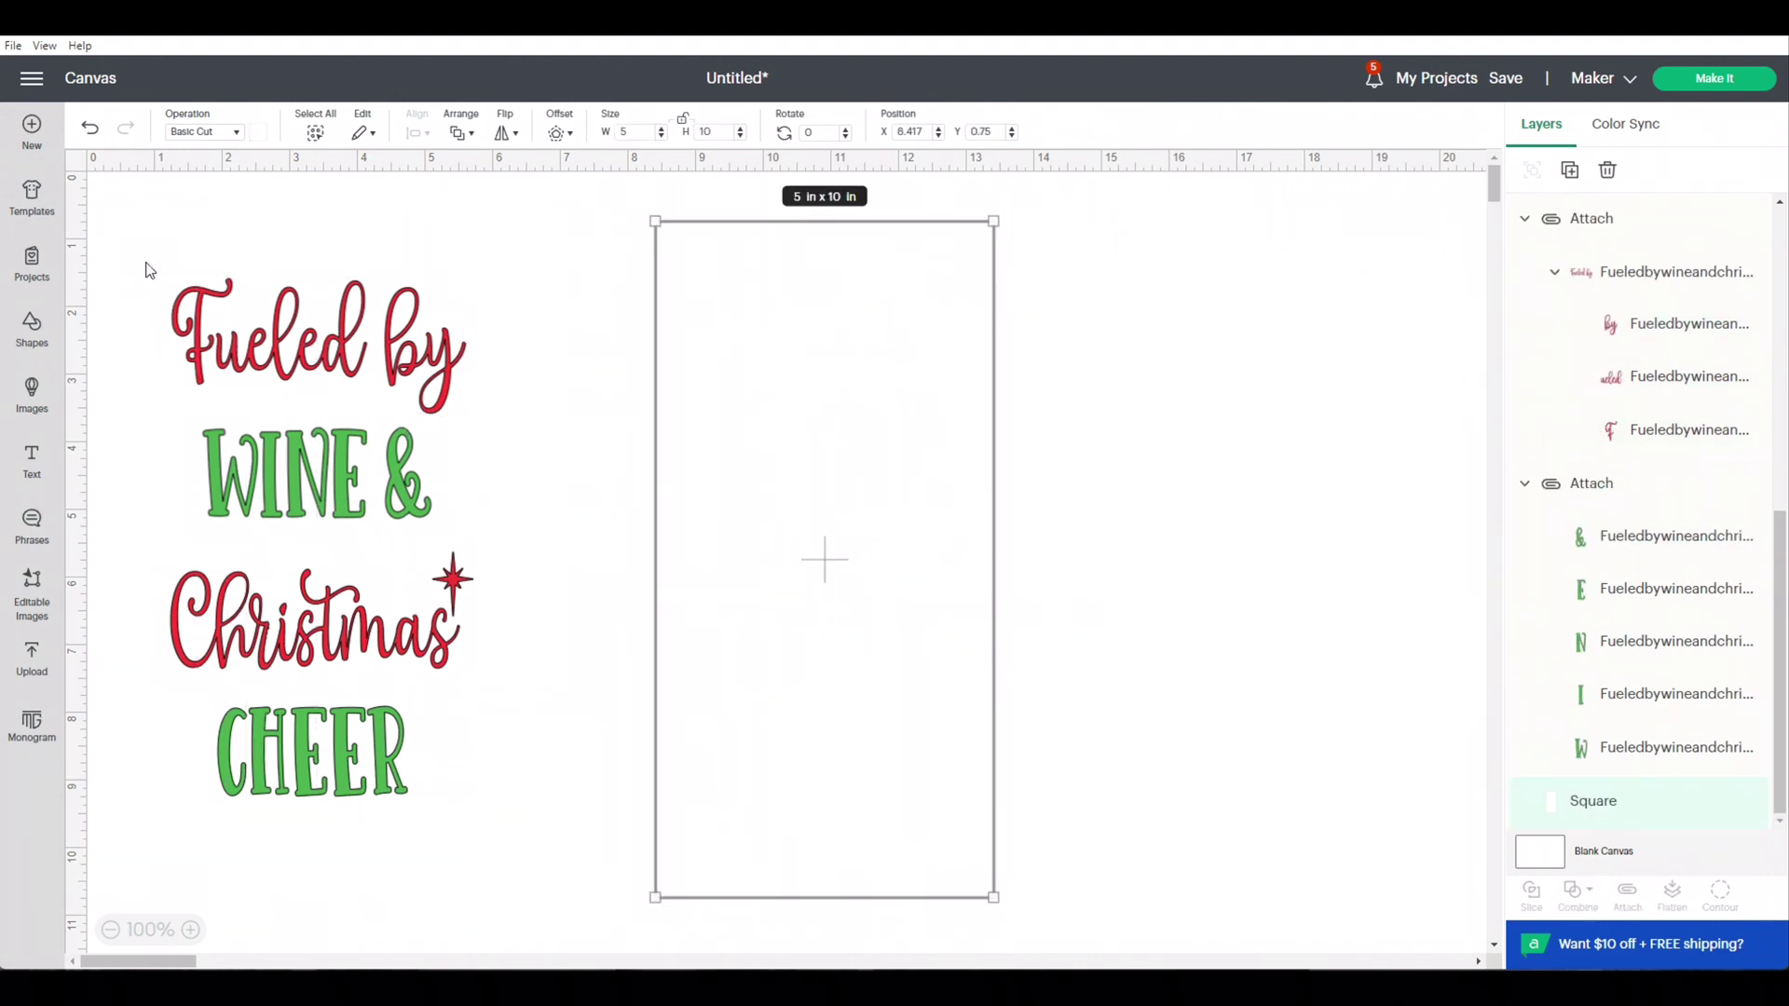
Step: Center "Fueled by" and "Christmas" horizontally on each other
{"action": "left_click", "coordinate": [272, 351]}
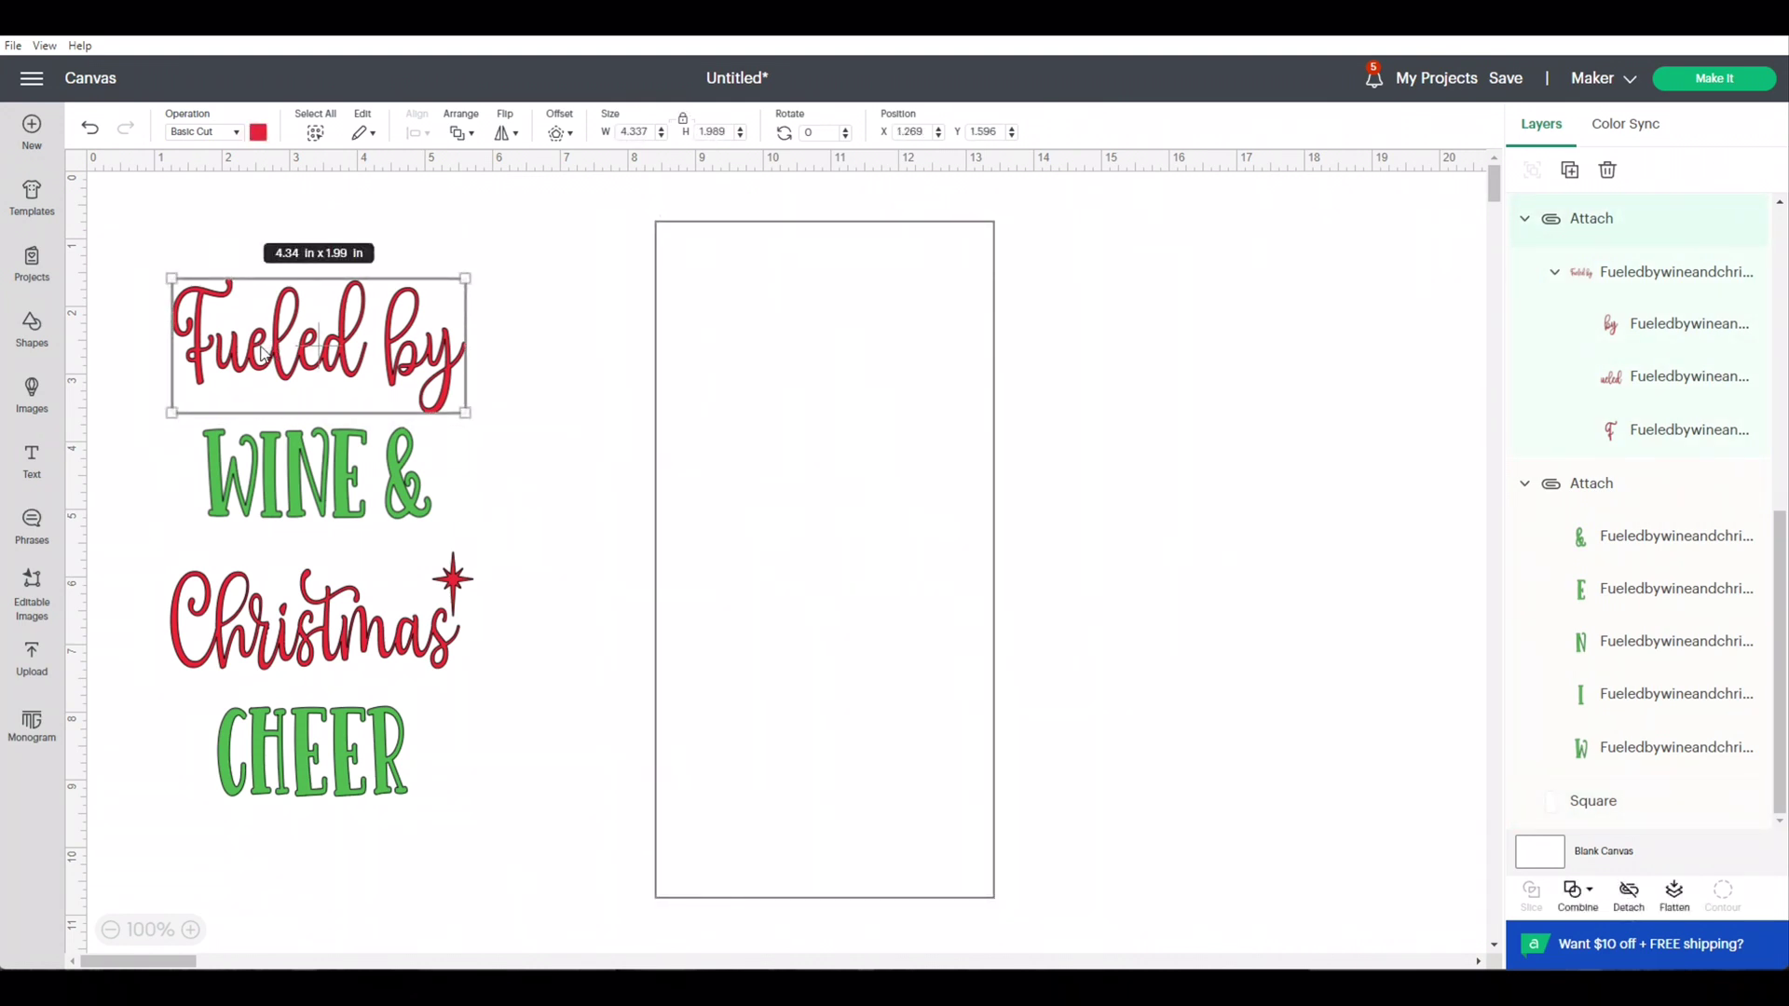
{"action": "left_click", "coordinate": [282, 629], "text": "shift"}
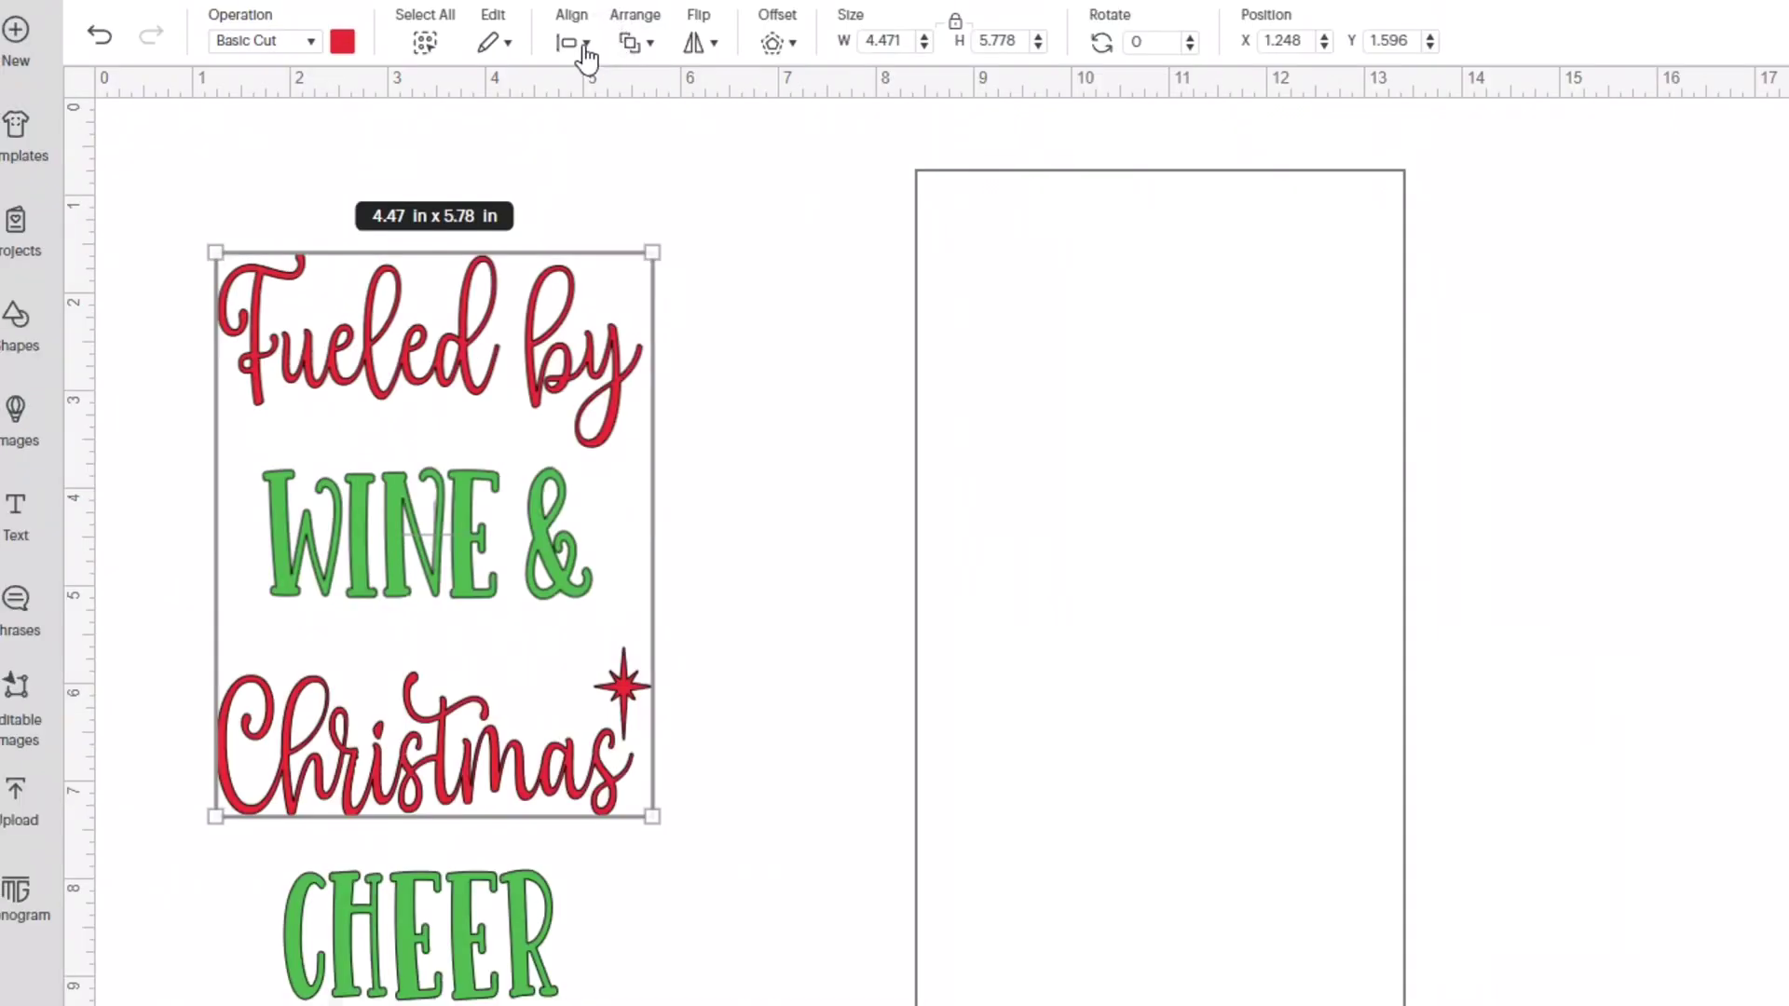
{"action": "left_click", "coordinate": [425, 134]}
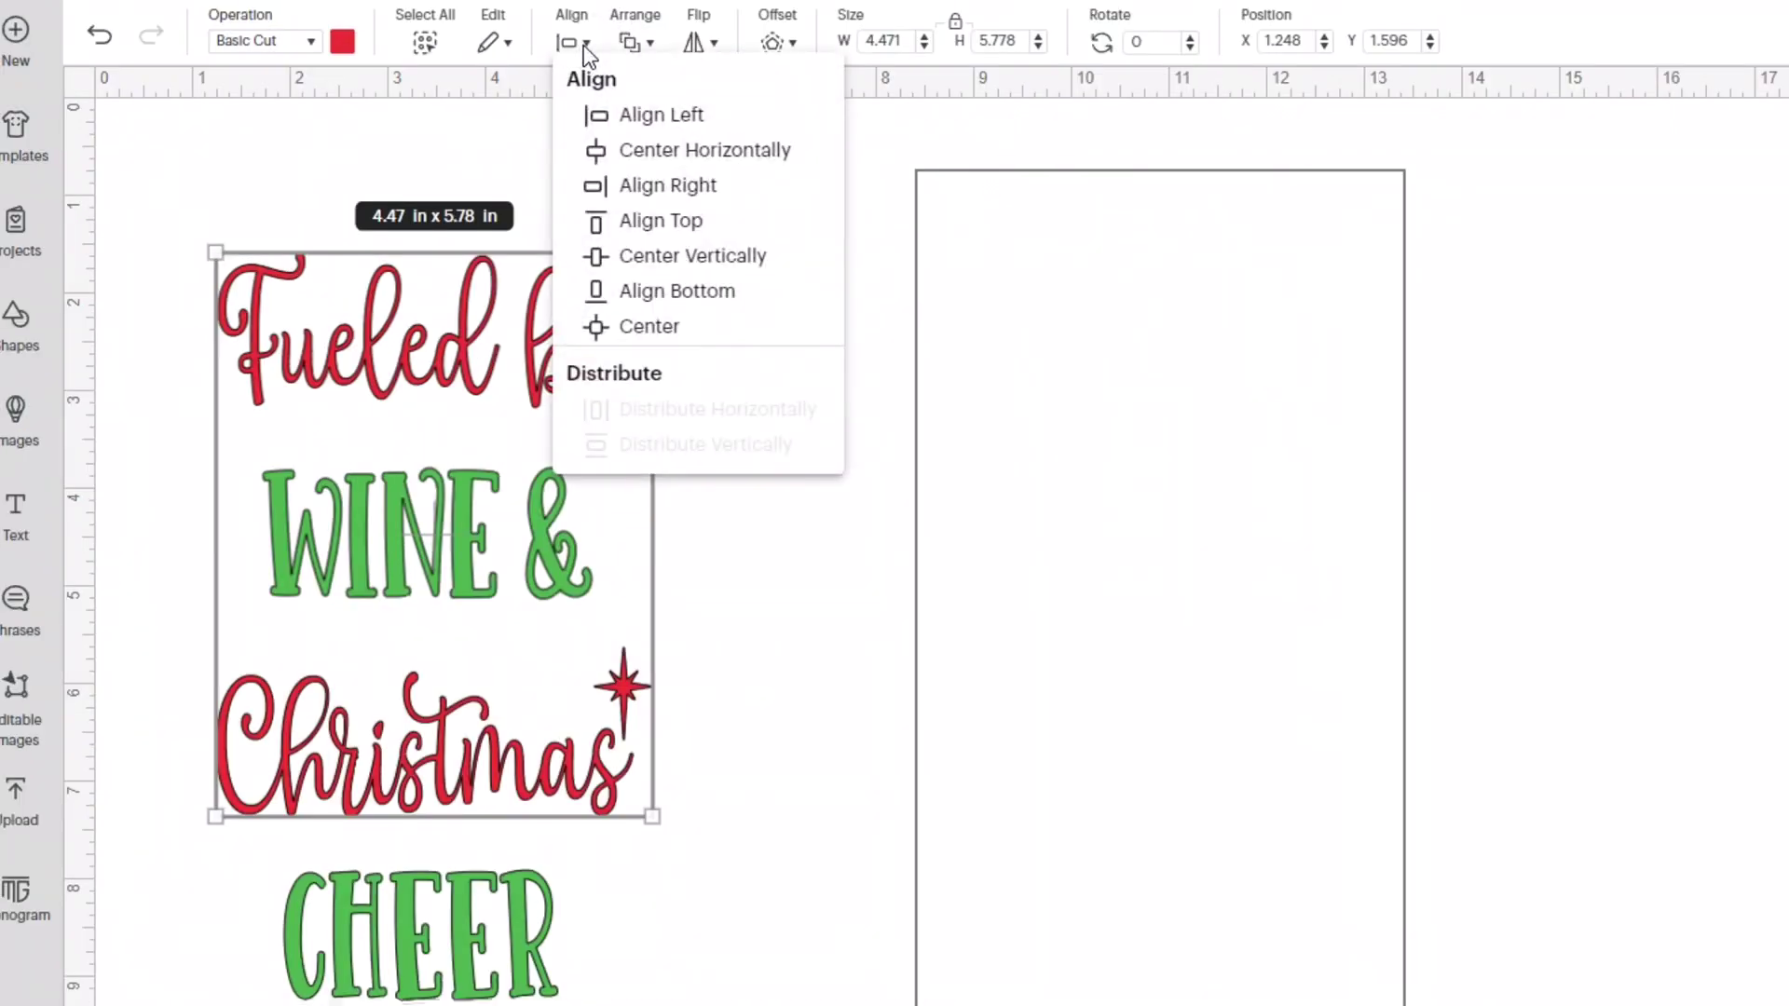
{"action": "left_click", "coordinate": [700, 160]}
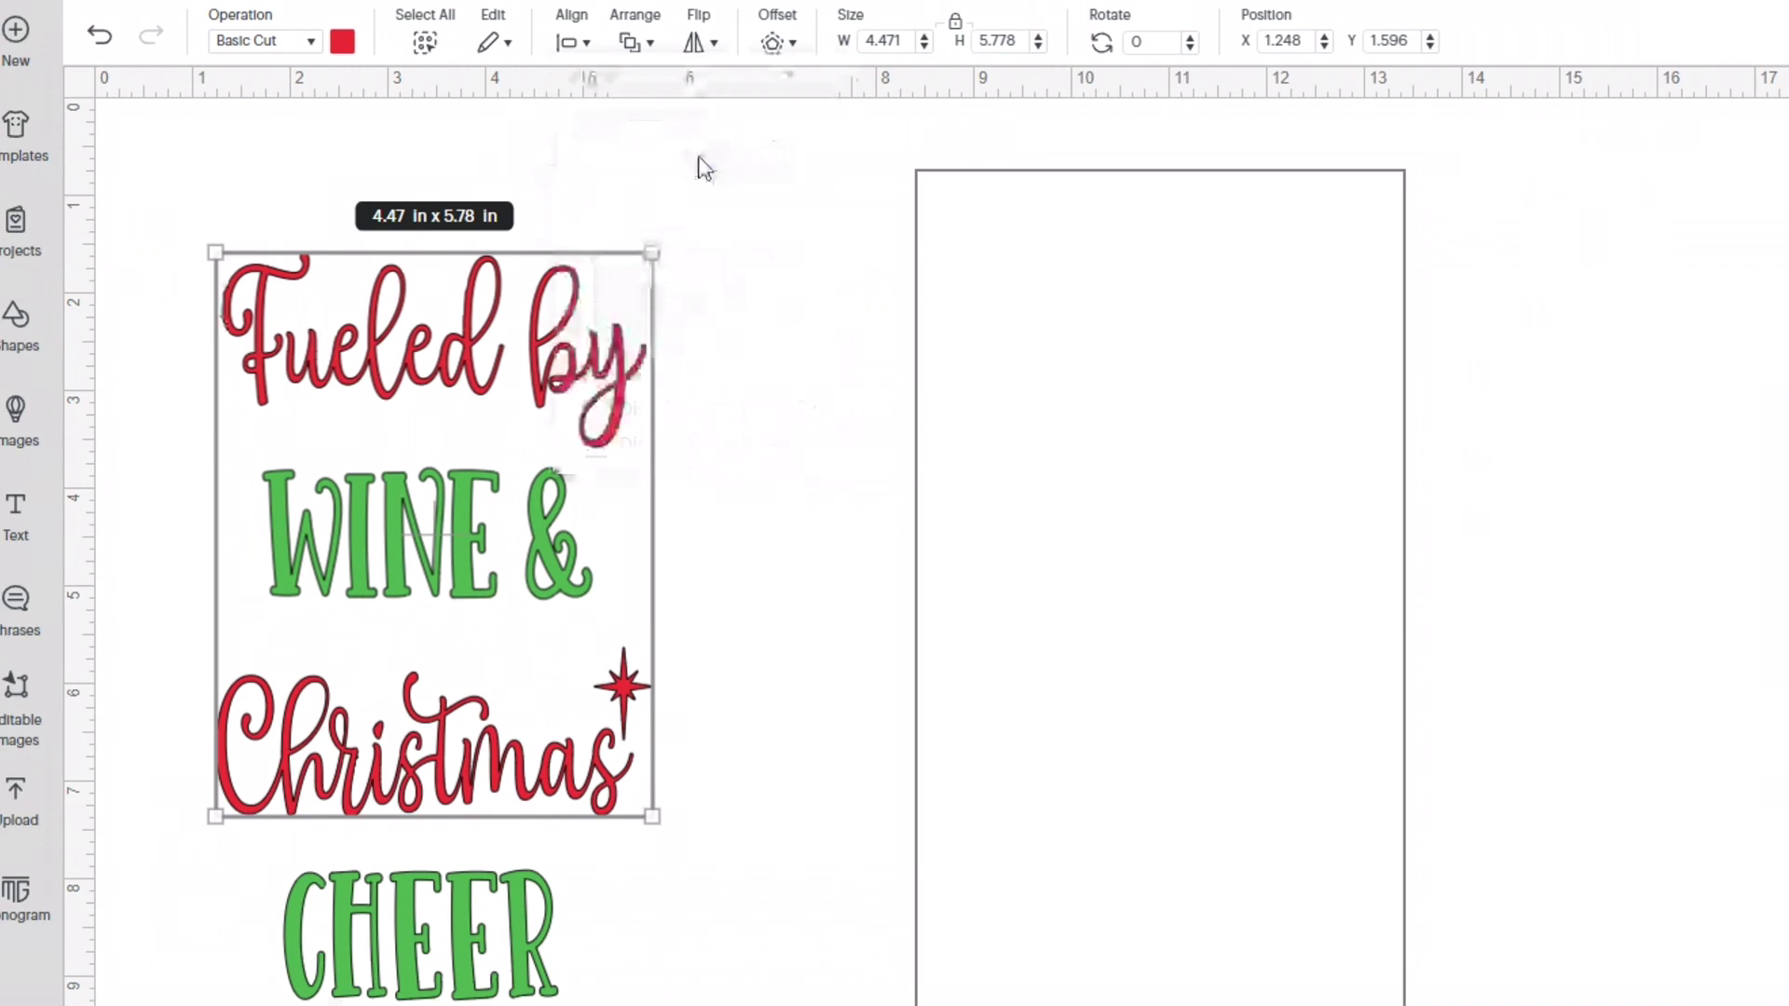
{"action": "left_click", "coordinate": [760, 352]}
{"action": "mouse_move", "coordinate": [429, 346]}
{"action": "left_mouse_down"}
{"action": "mouse_move", "coordinate": [488, 325]}
{"action": "mouse_move", "coordinate": [428, 346]}
{"action": "left_mouse_up"}
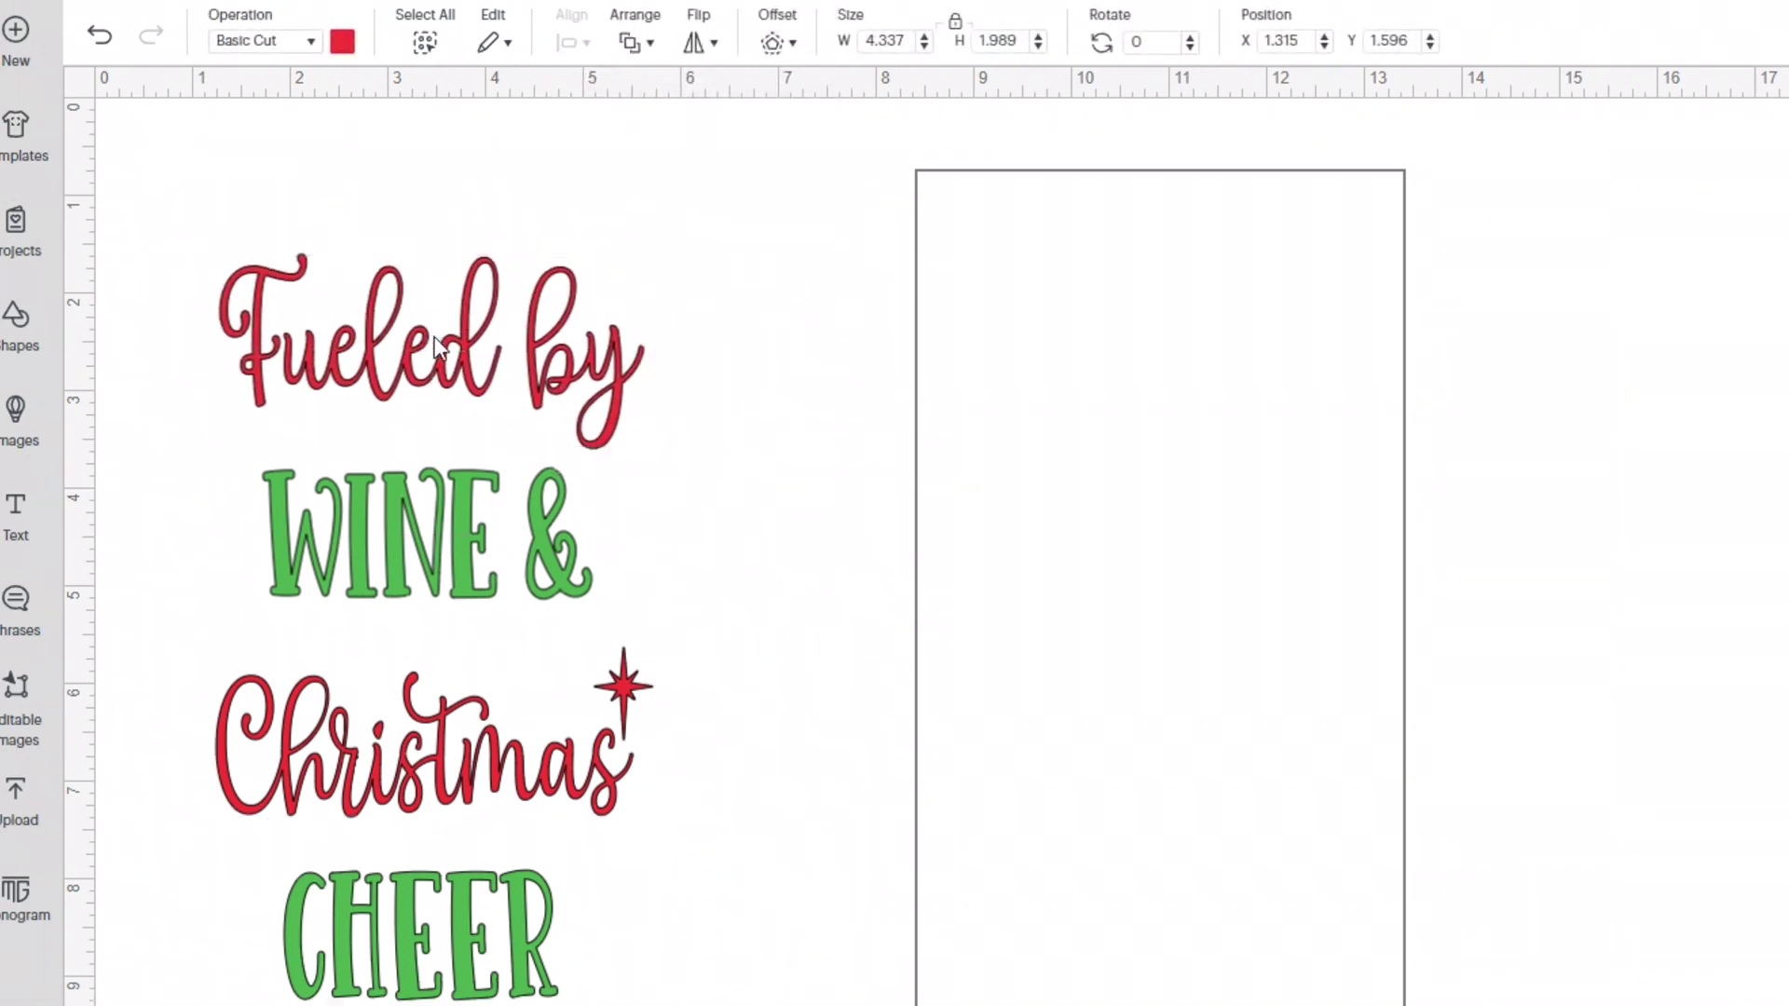
{"action": "left_click", "coordinate": [97, 39]}
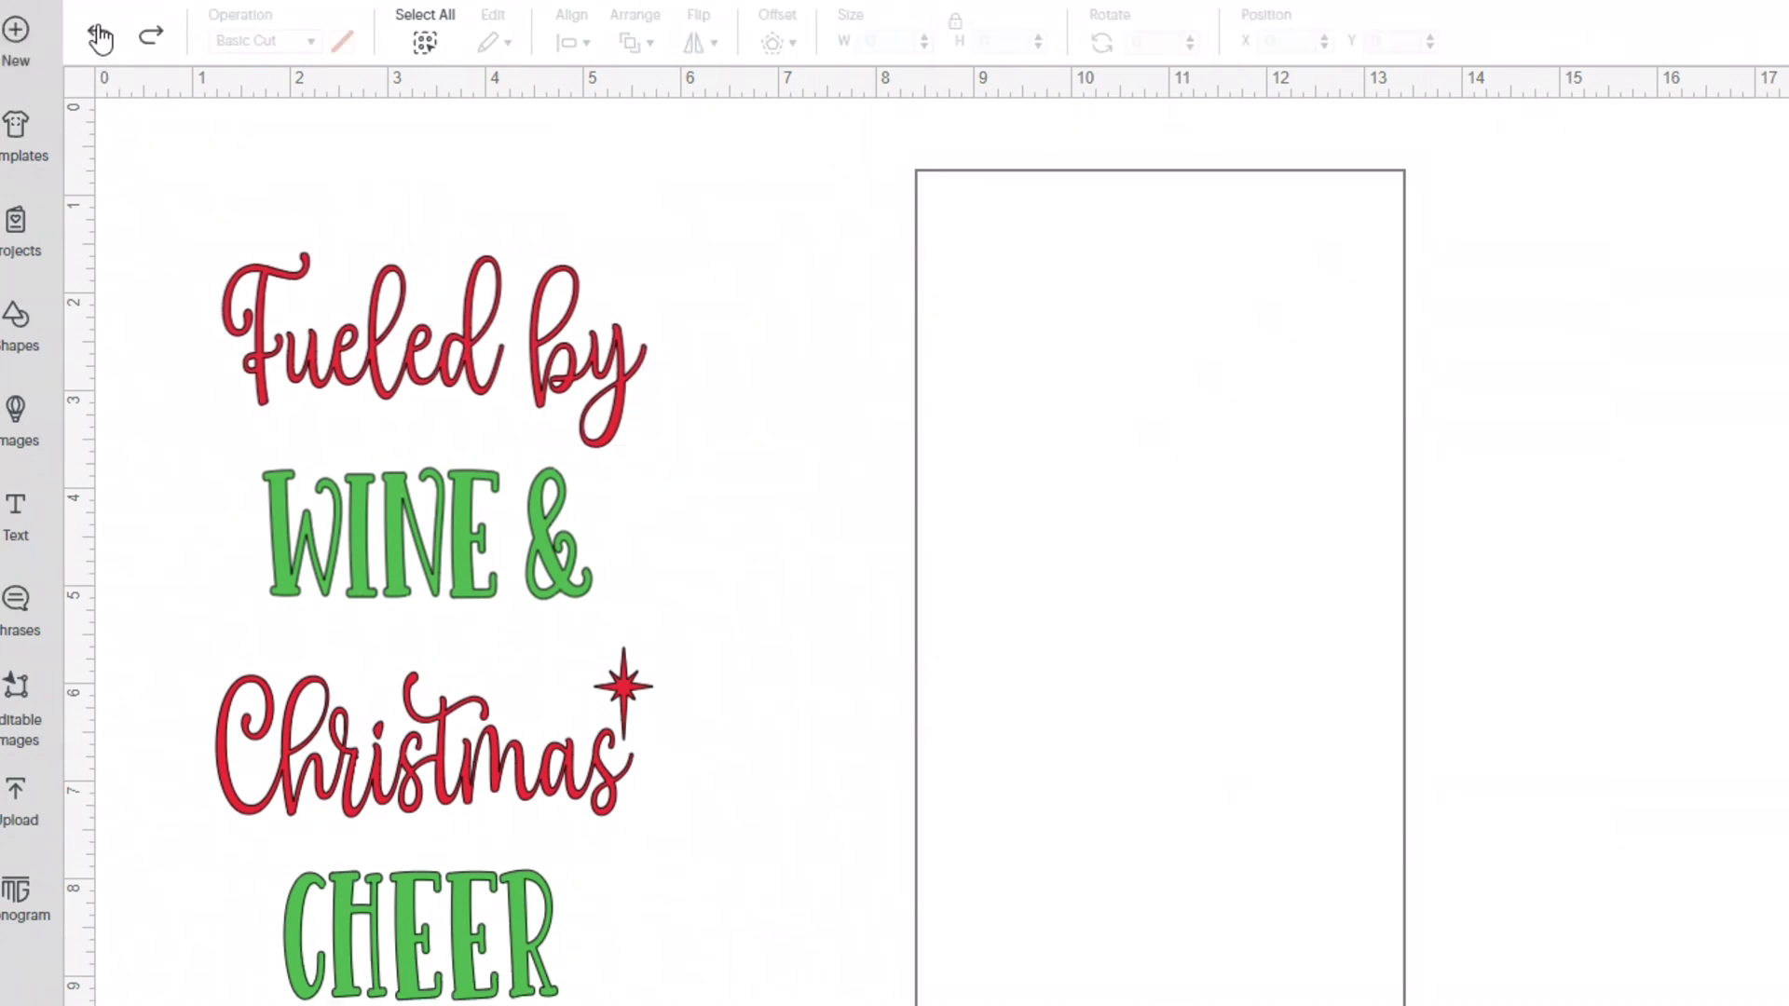
Step: Attach "Fueled by" and "Christmas" to each other and place them over the rectangle at about X 8.7, Y 1.5
{"action": "left_click", "coordinate": [301, 352]}
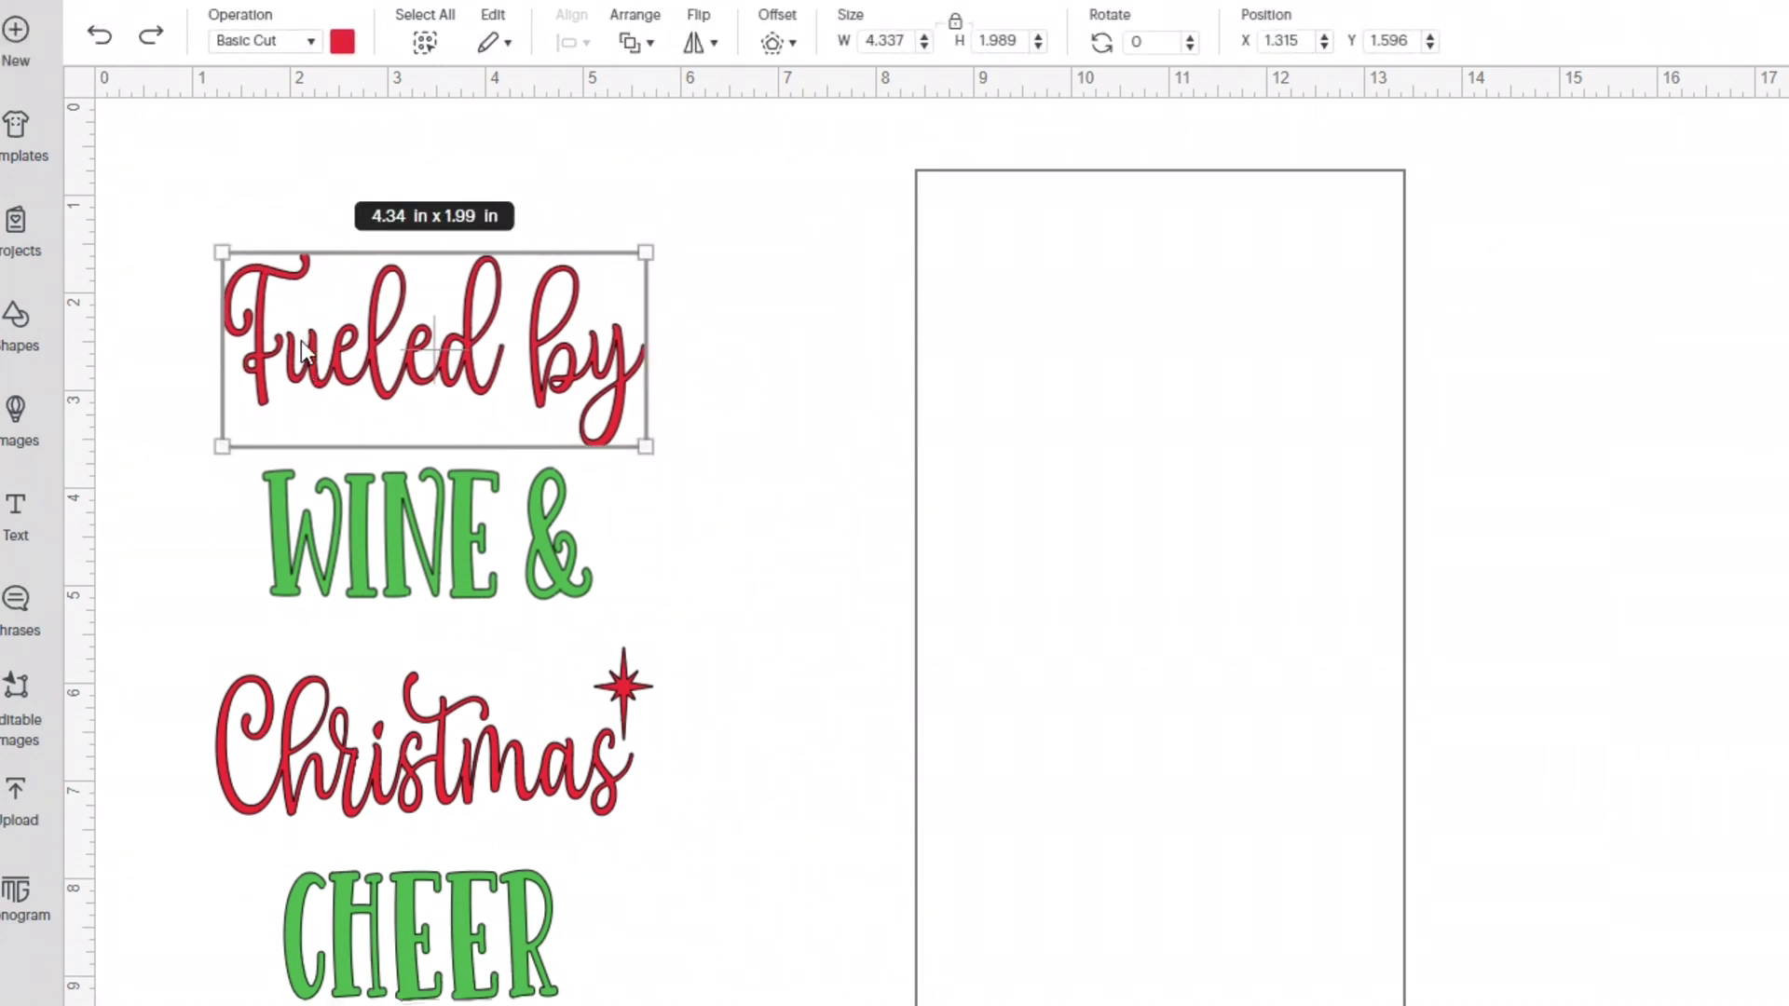
{"action": "left_click", "coordinate": [363, 750], "text": "shift"}
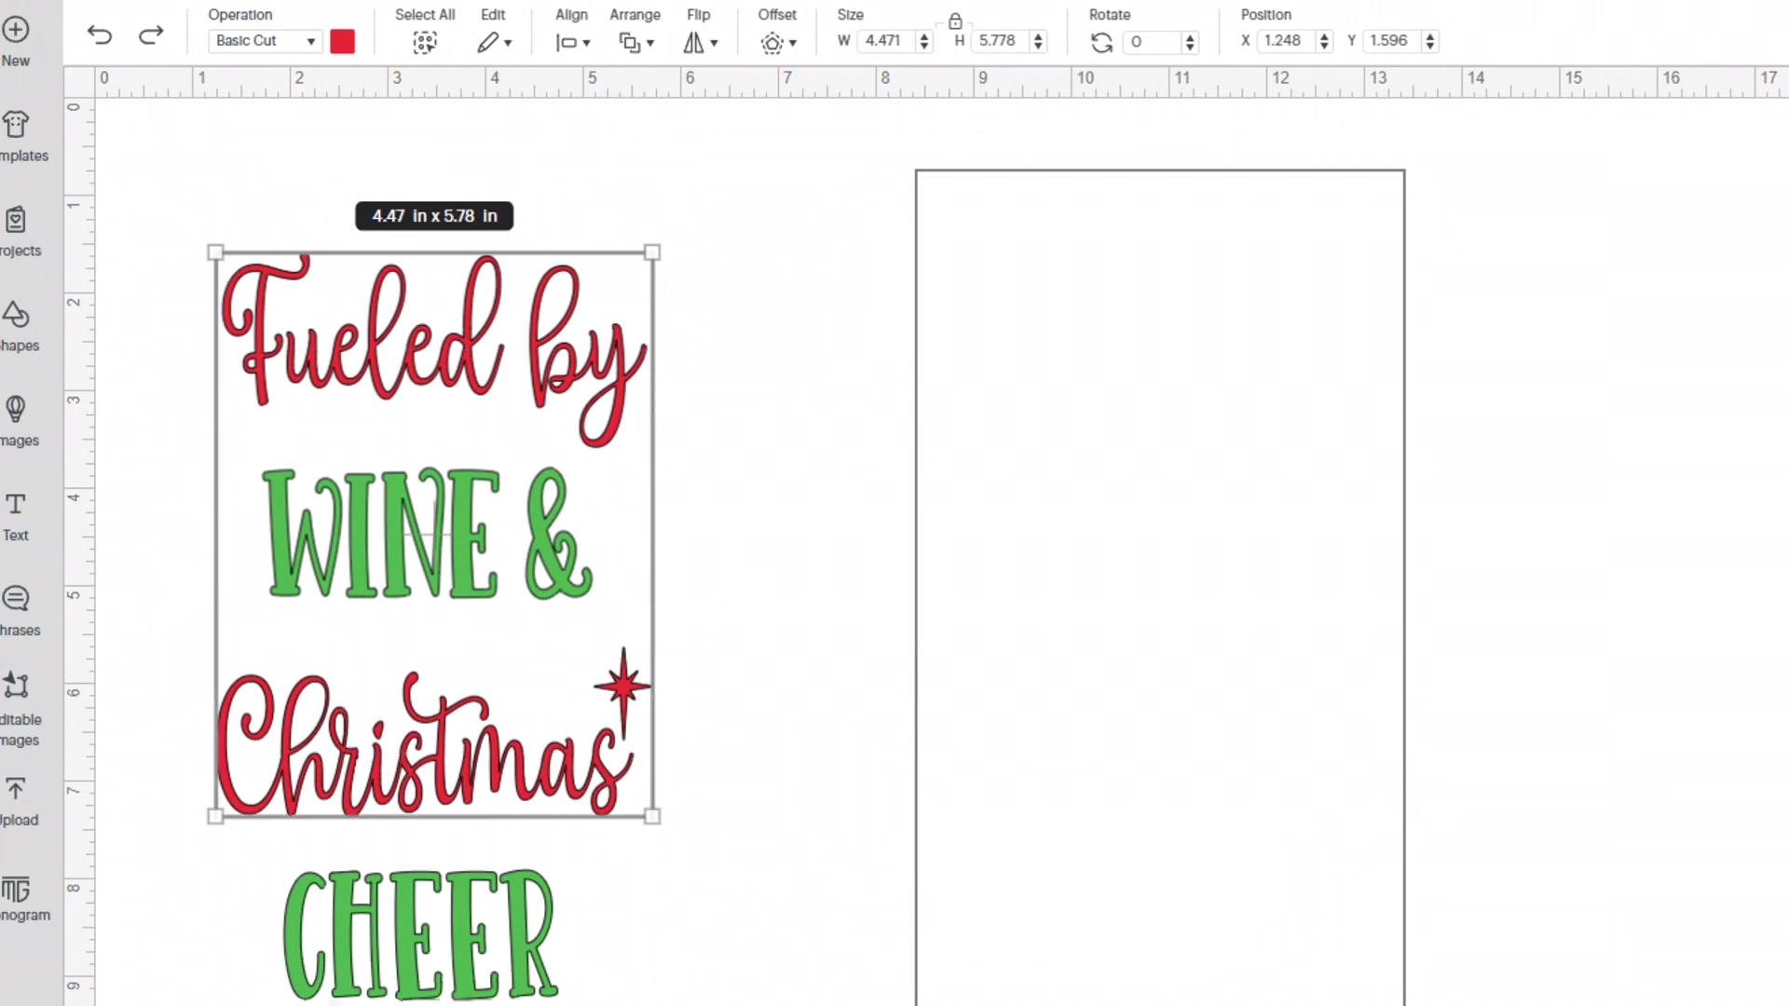
{"action": "left_click_drag", "start_coordinate": [458, 743], "coordinate": [1141, 731]}
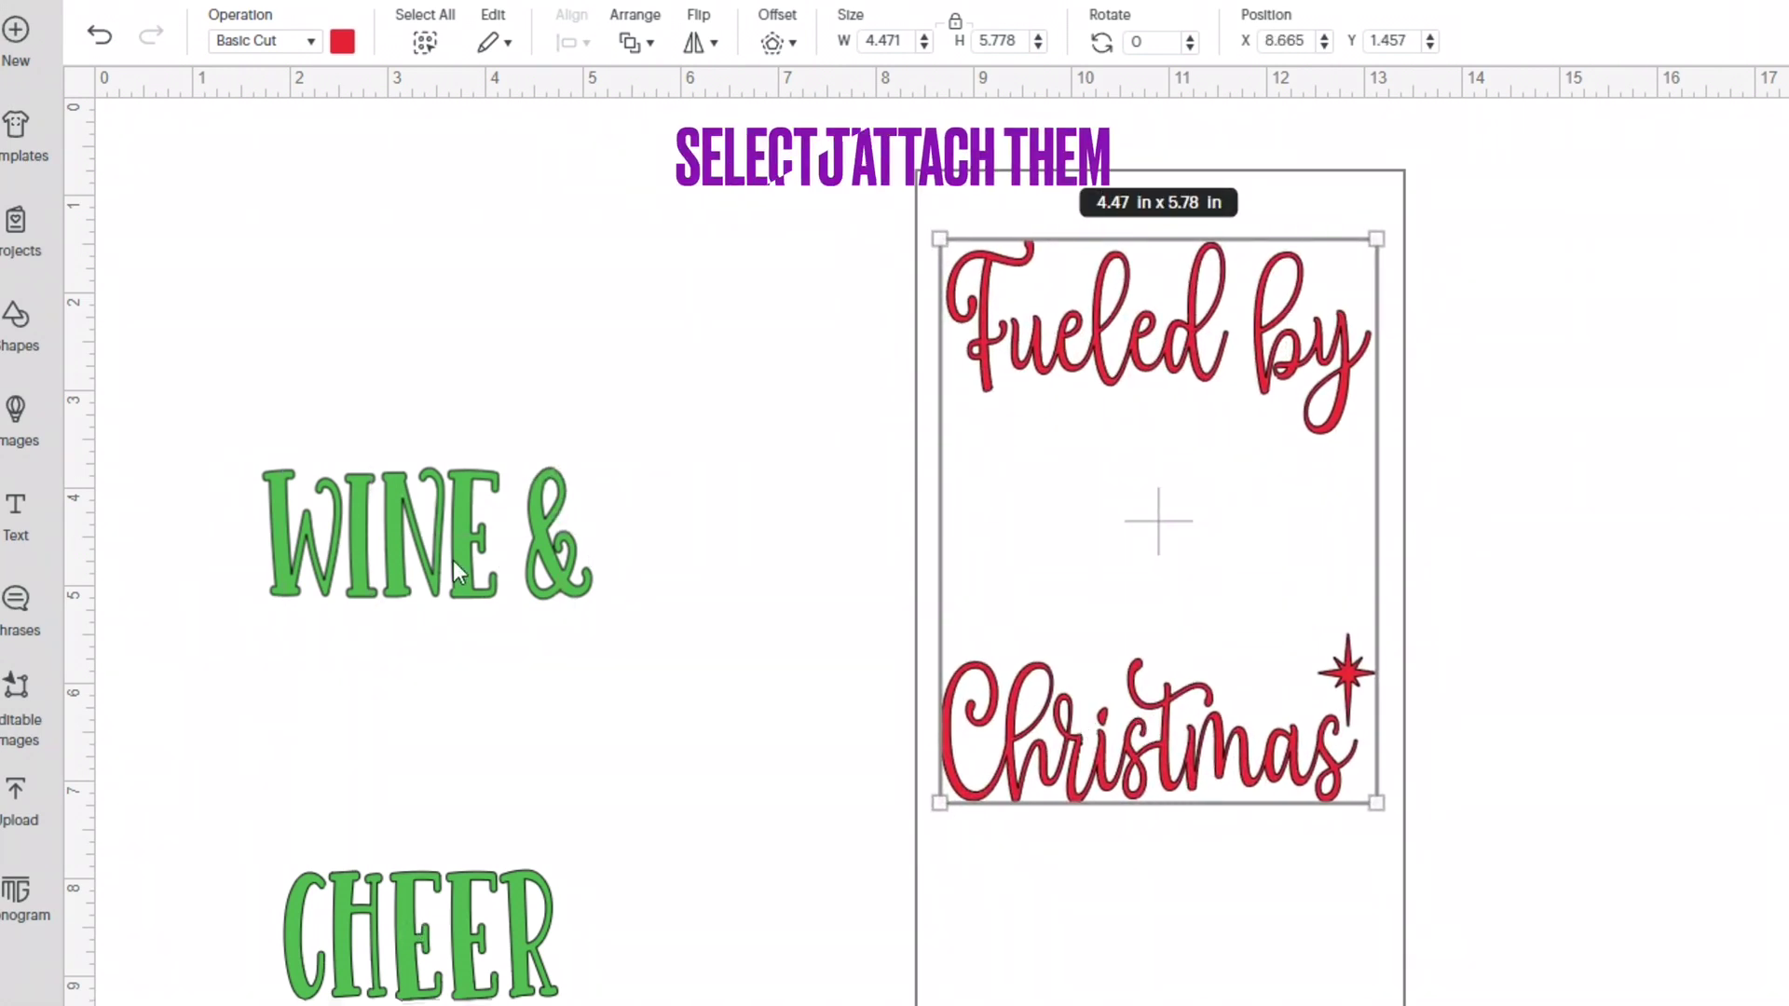
Step: Center the words "WINE &" and "CHEER" horizontally on each other
{"action": "left_click", "coordinate": [453, 561]}
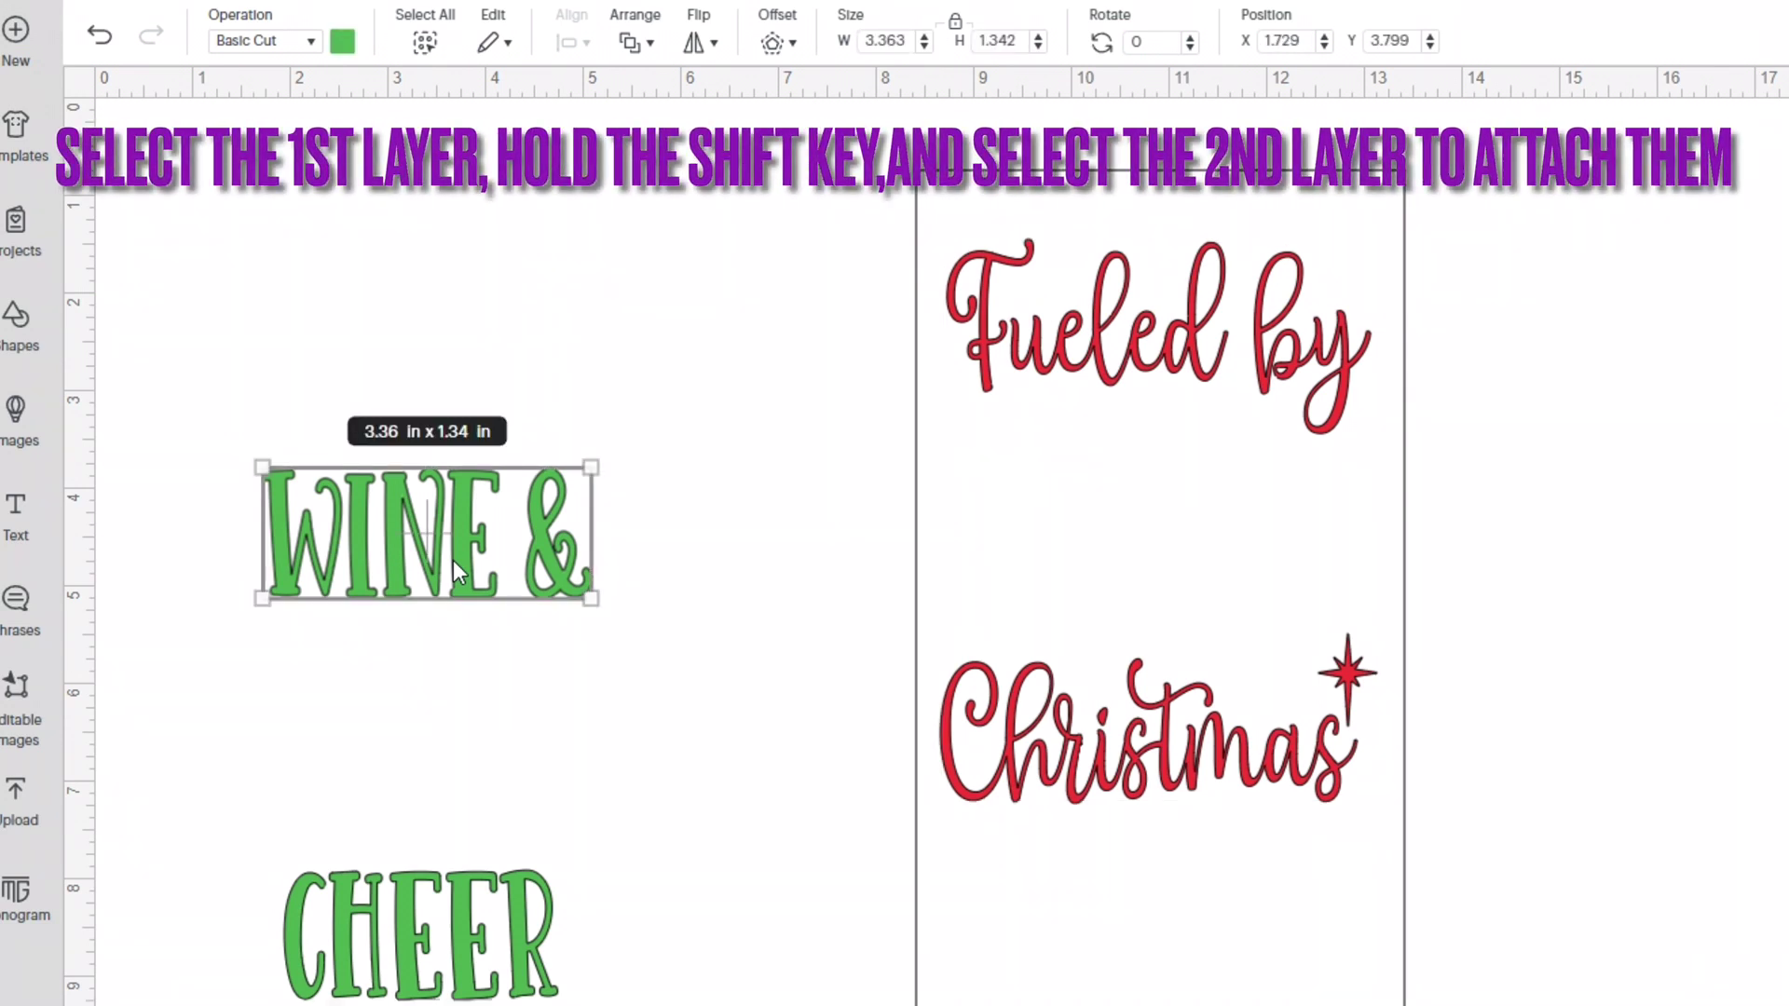
{"action": "left_click", "coordinate": [501, 916], "text": "shift"}
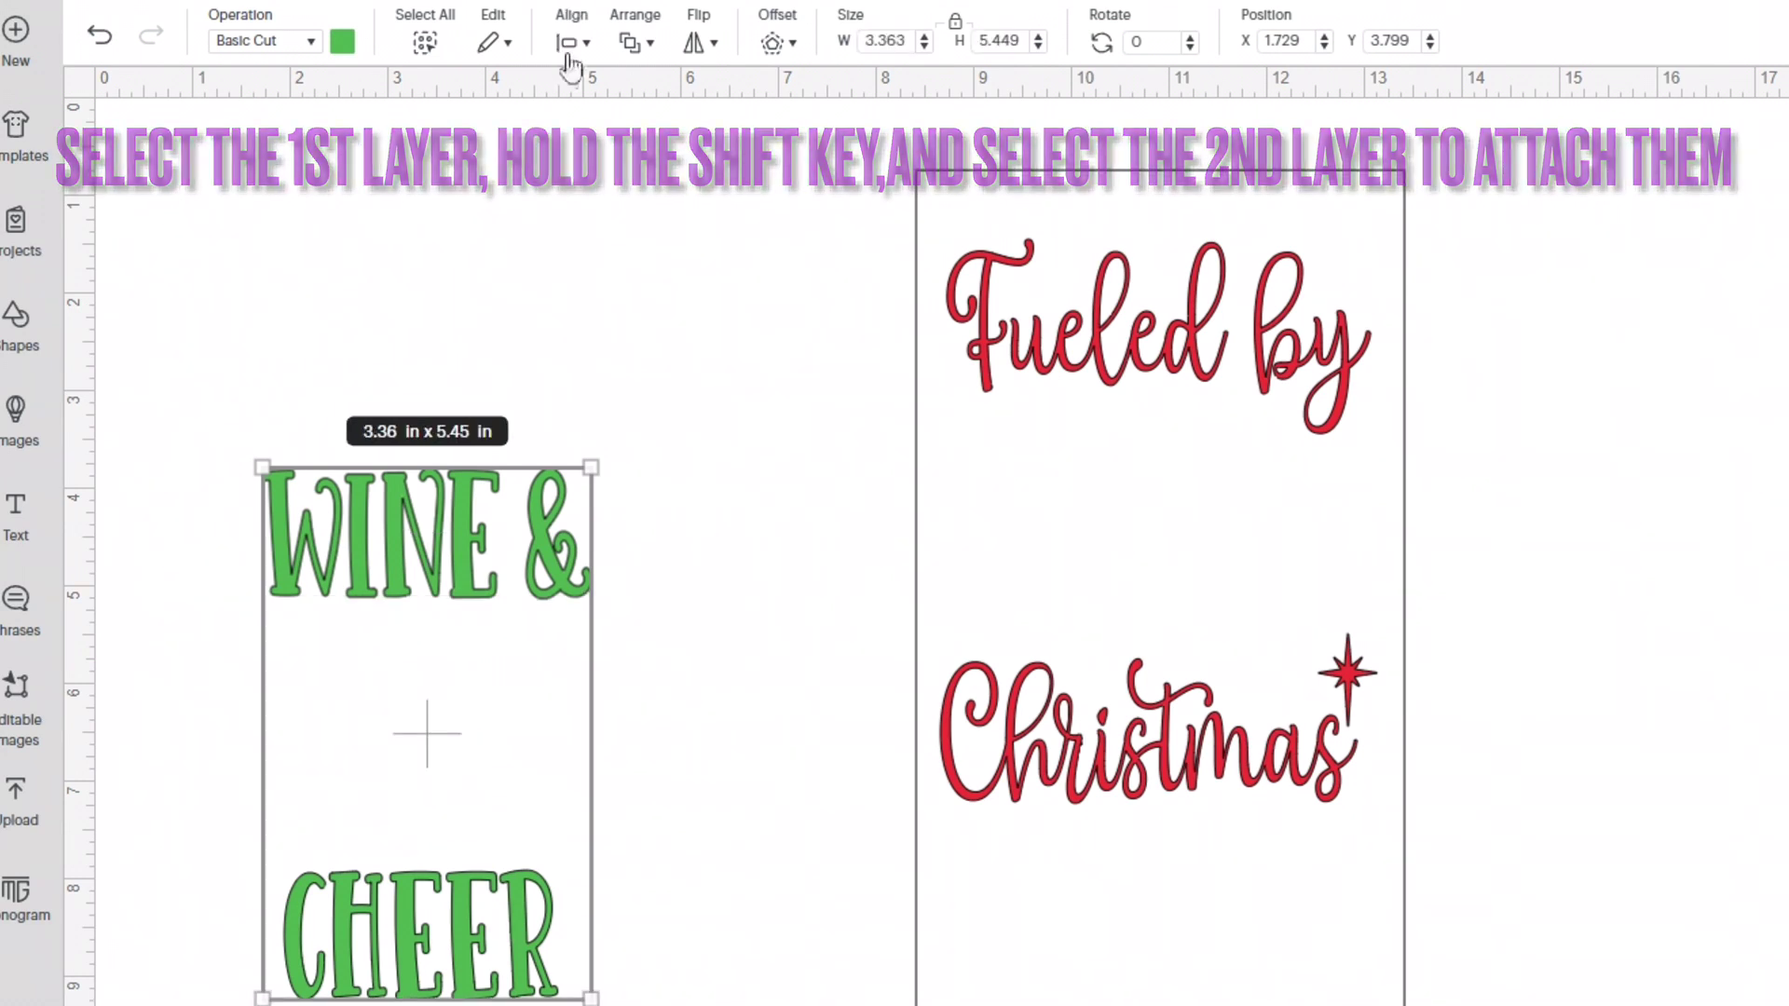
{"action": "left_click", "coordinate": [570, 45]}
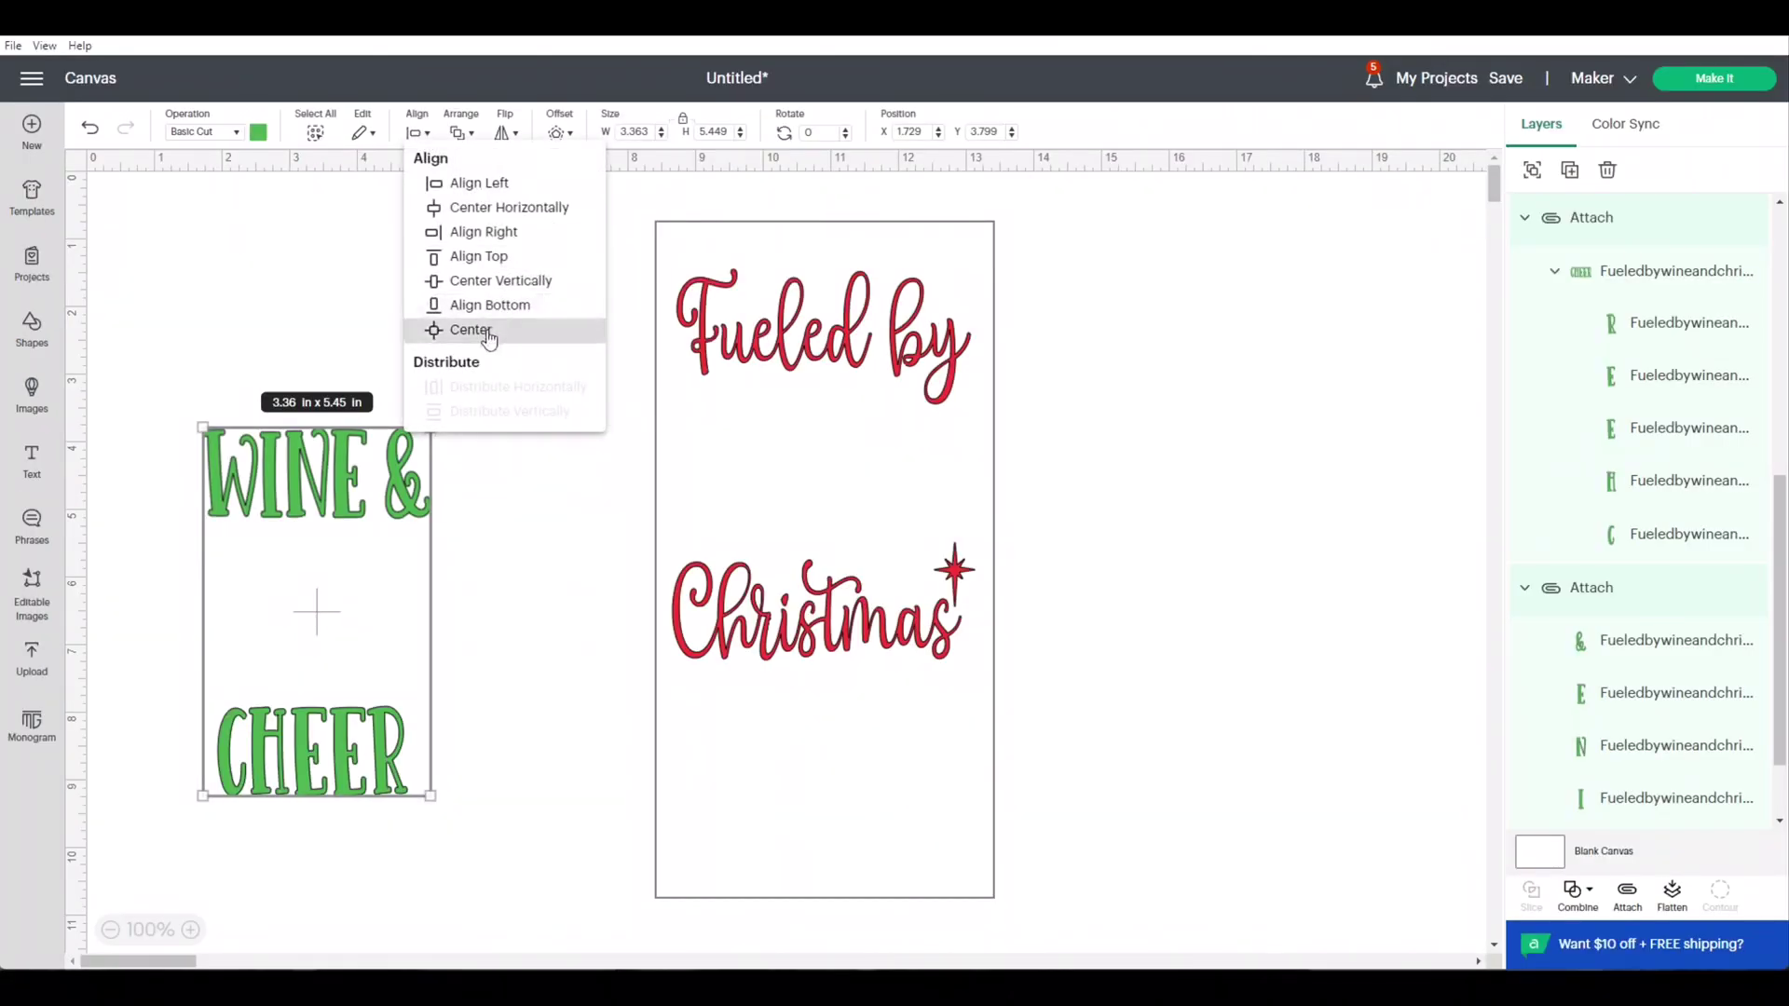
{"action": "left_click", "coordinate": [503, 207]}
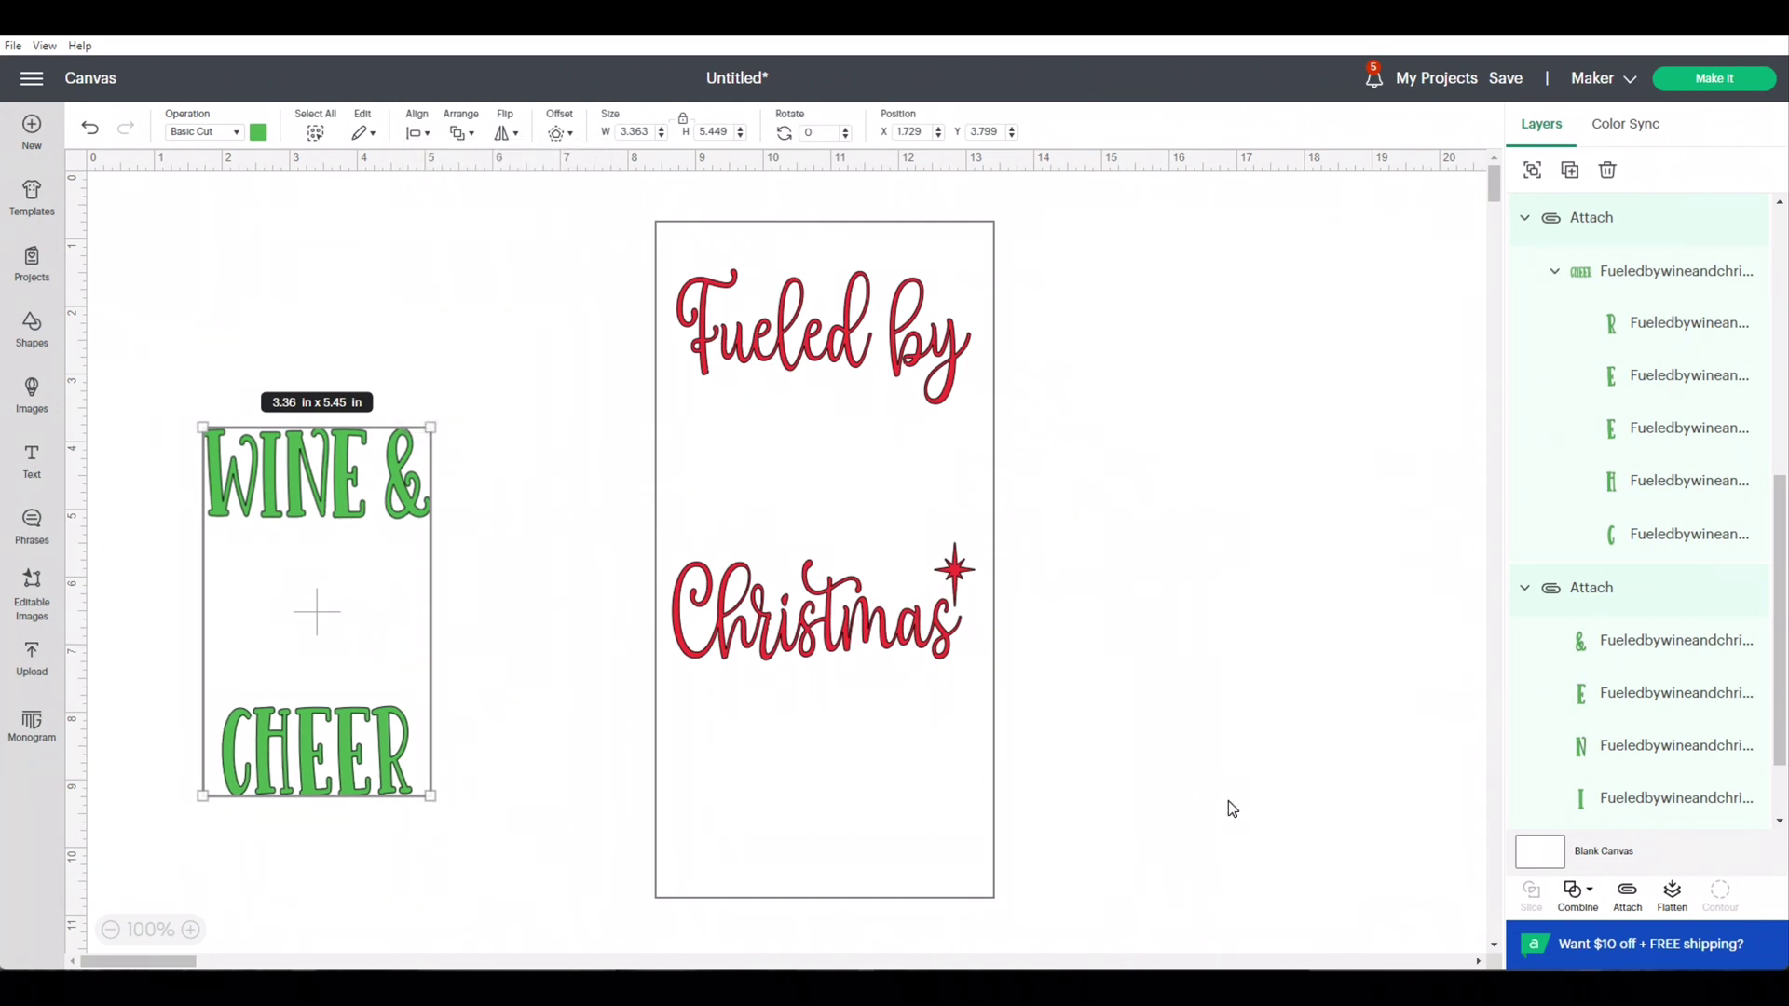
Step: Attach "WINE &" and "CHEER" to each other and fit them between the red lines at about X 9.2, Y 3.7
{"action": "left_click", "coordinate": [1627, 893]}
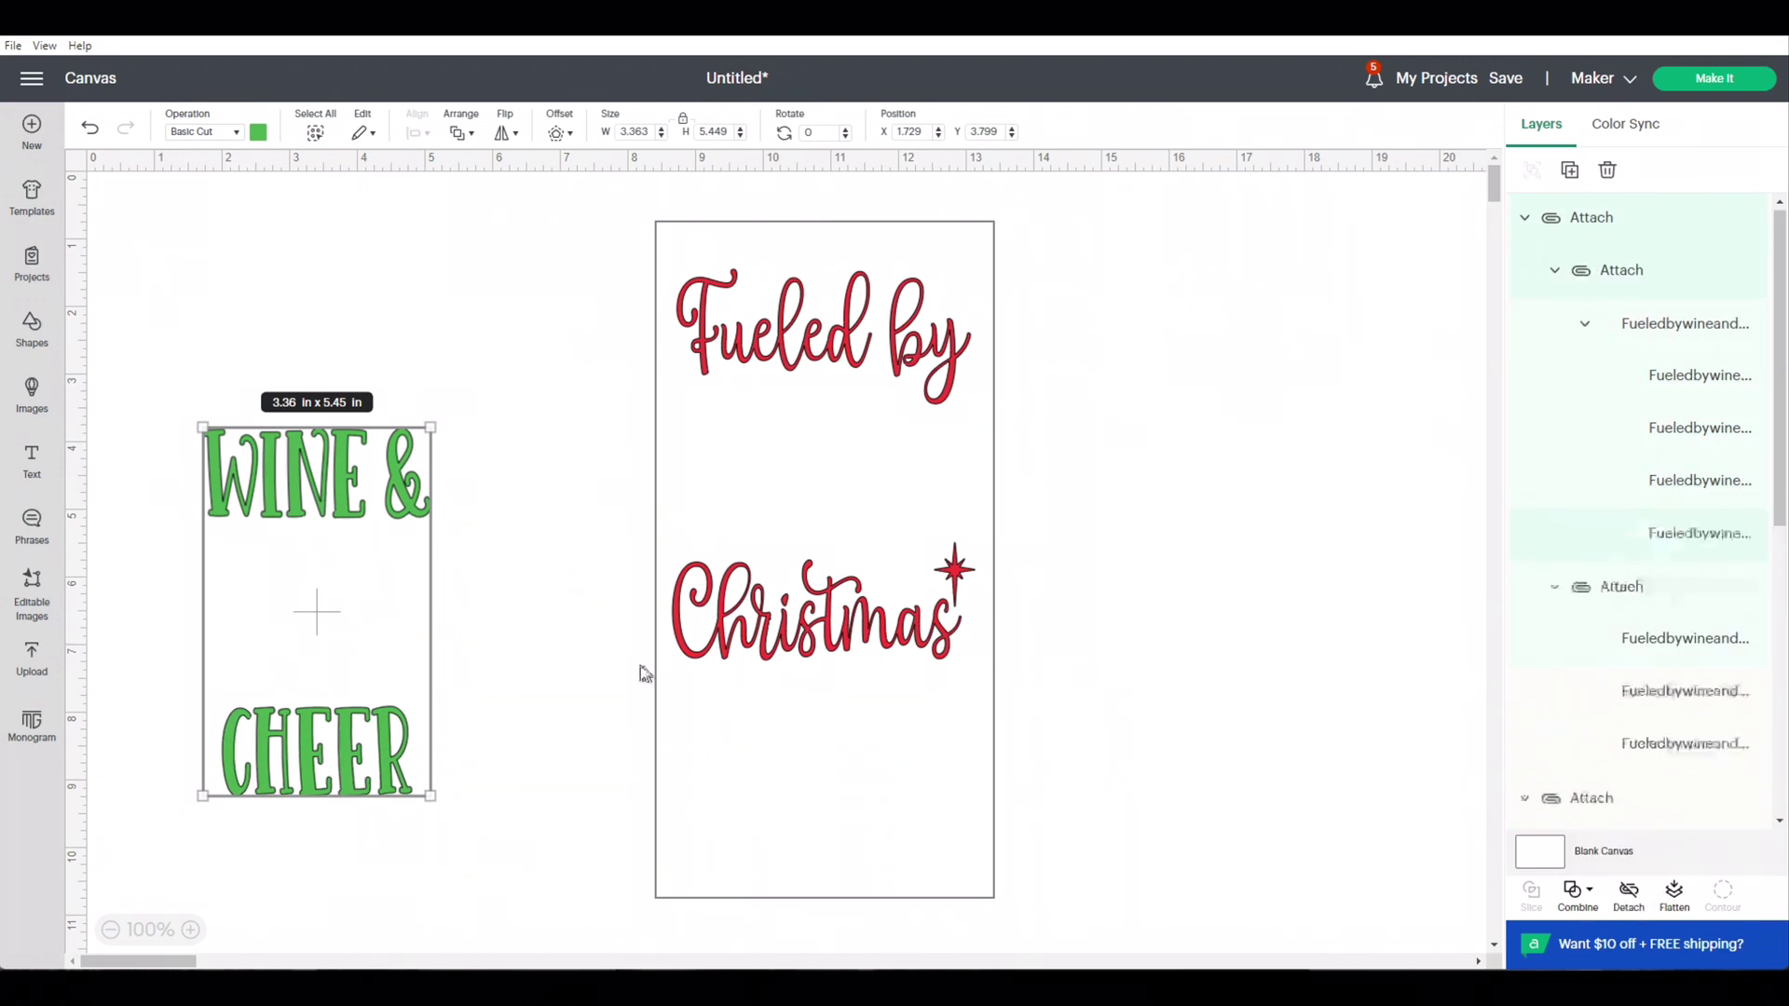
{"action": "left_click_drag", "start_coordinate": [382, 615], "coordinate": [885, 607]}
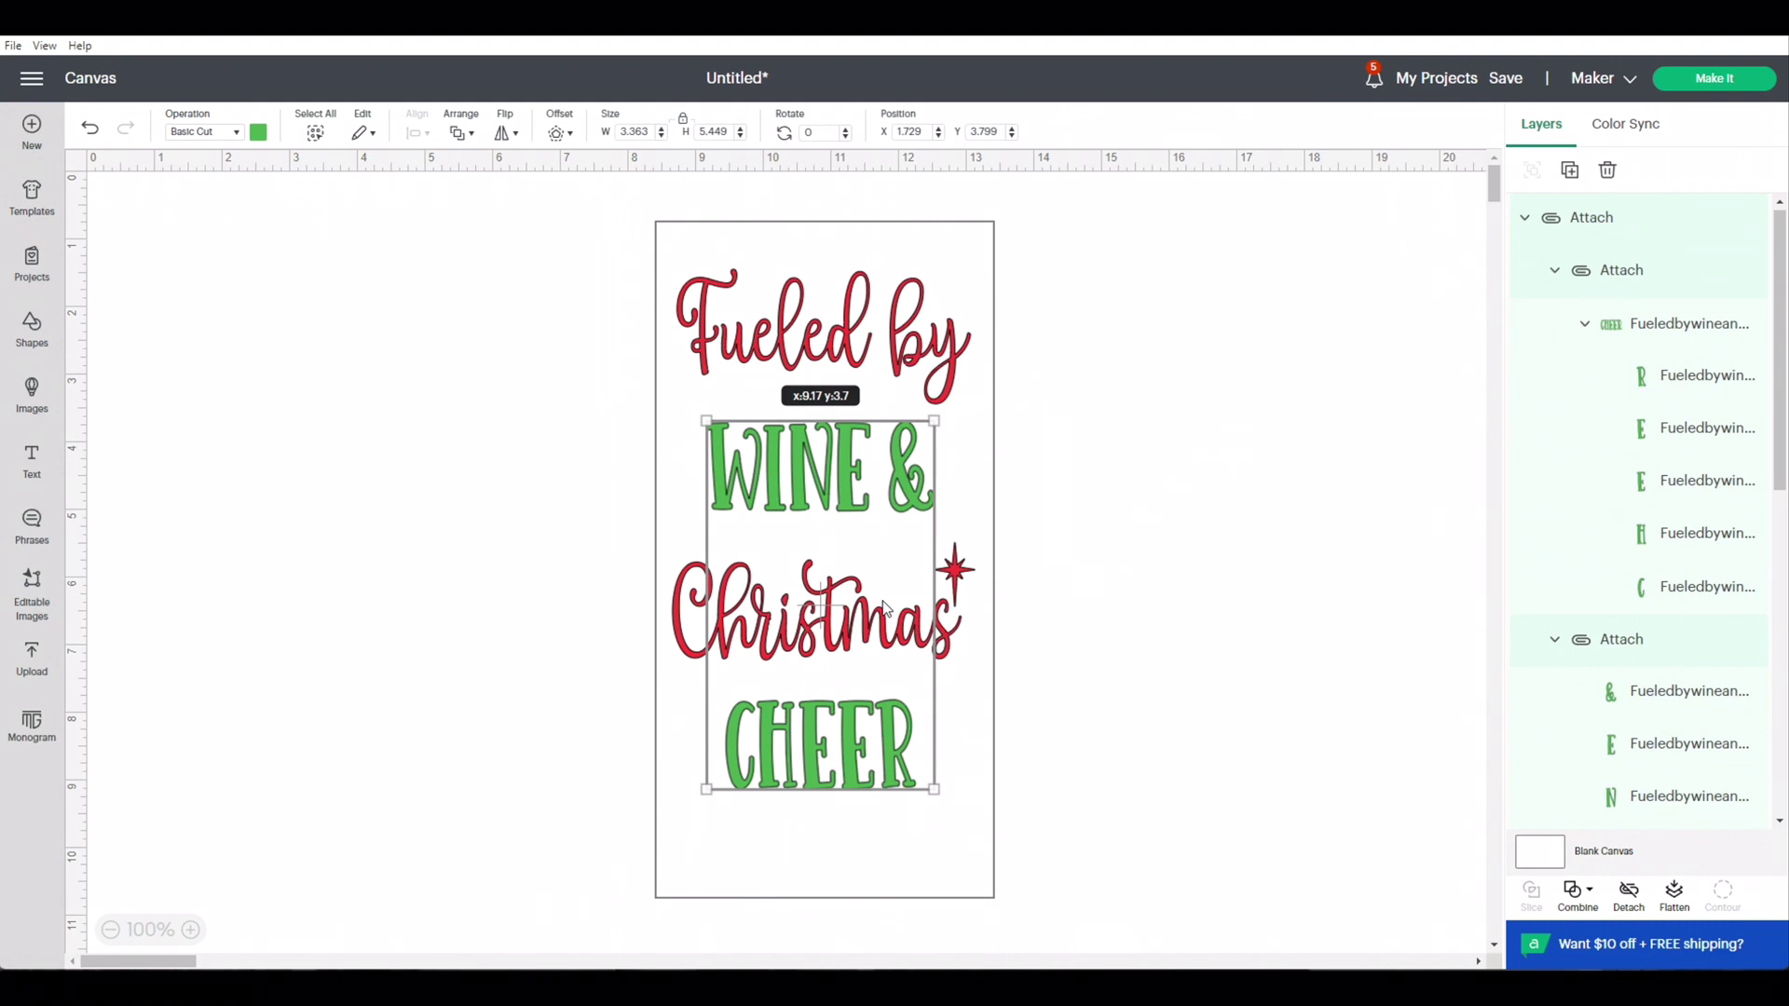
{"action": "left_click", "coordinate": [1286, 567]}
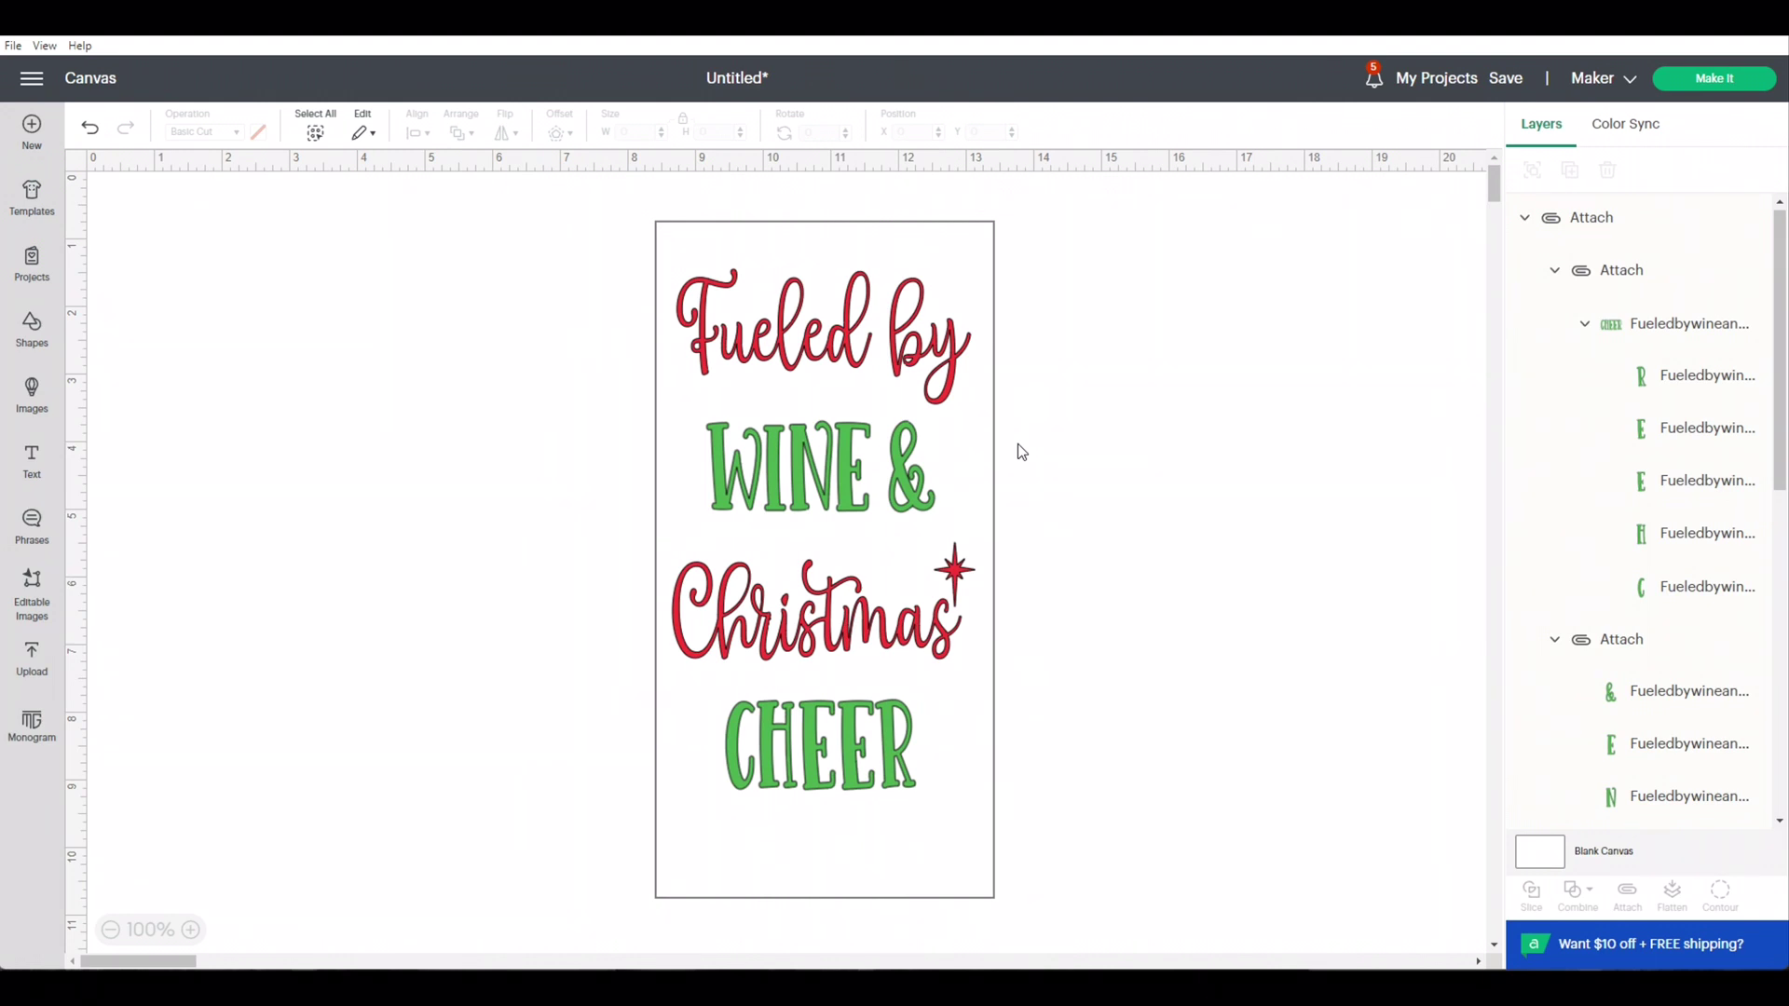
Step: Start a new image upload and browse to the Wine Bag Bundle 2 folder inside DESIGN BUNDLES on the Desktop
{"action": "left_click", "coordinate": [31, 663]}
{"action": "left_click", "coordinate": [182, 382]}
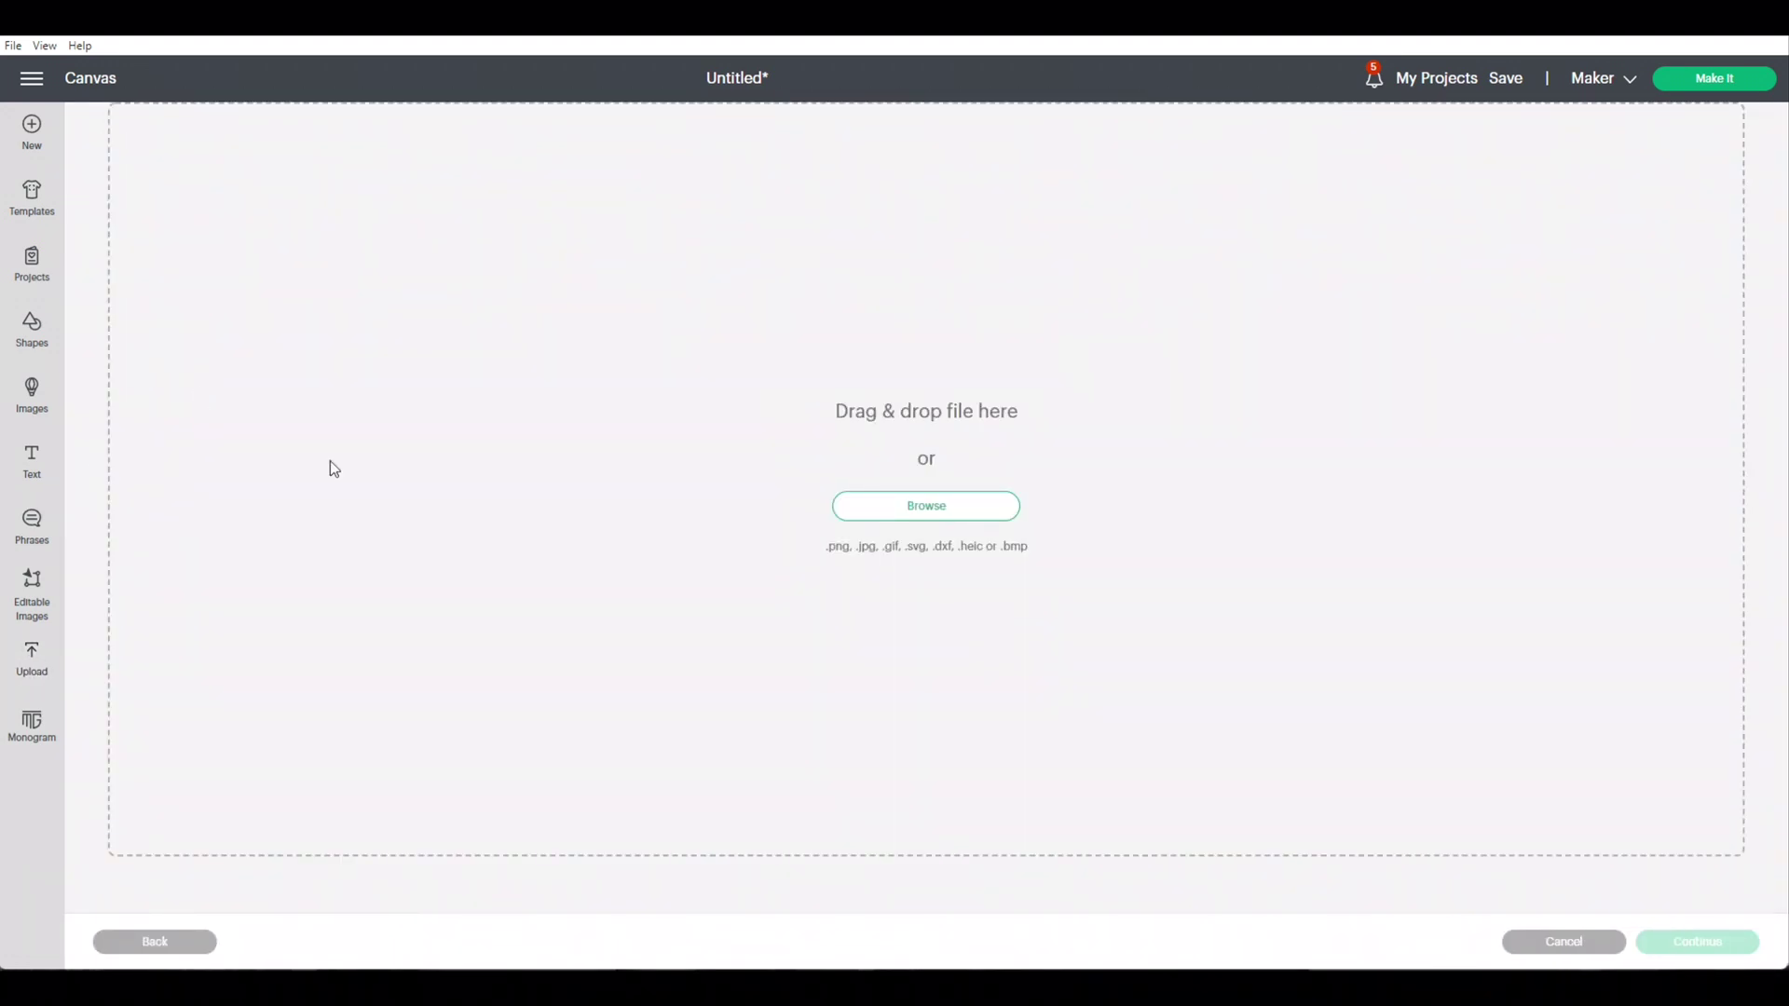
{"action": "left_click", "coordinate": [951, 510]}
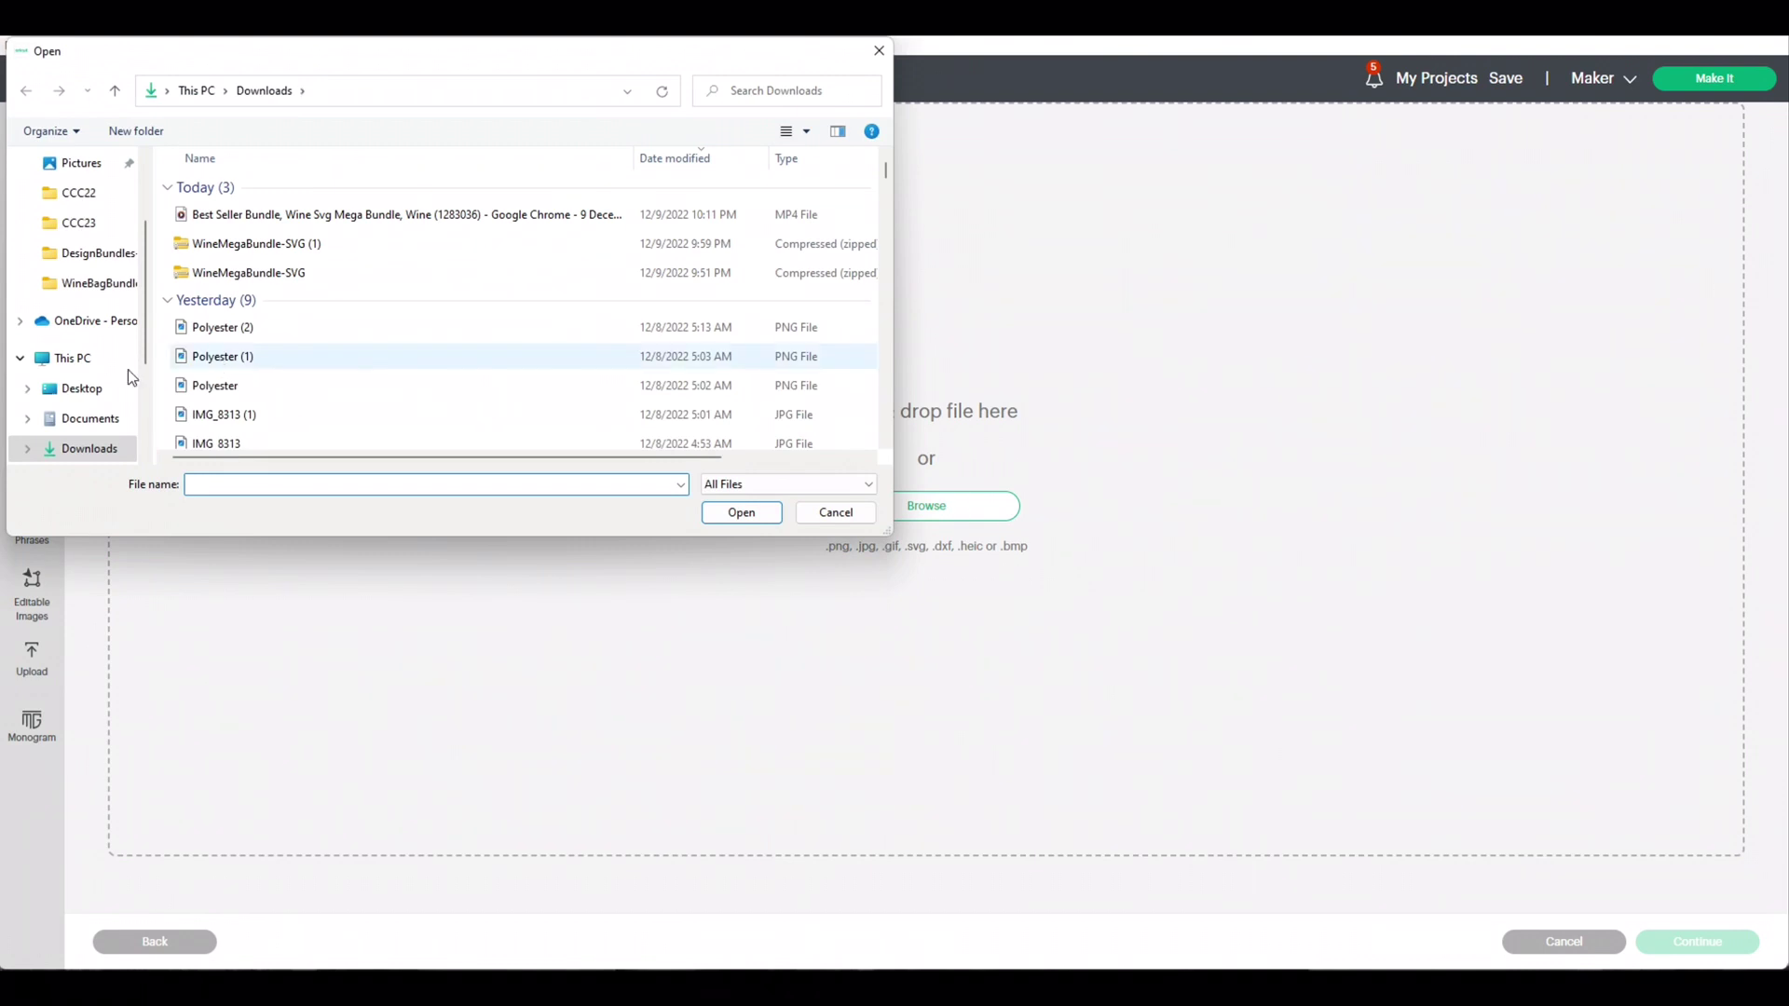
{"action": "left_click", "coordinate": [80, 387]}
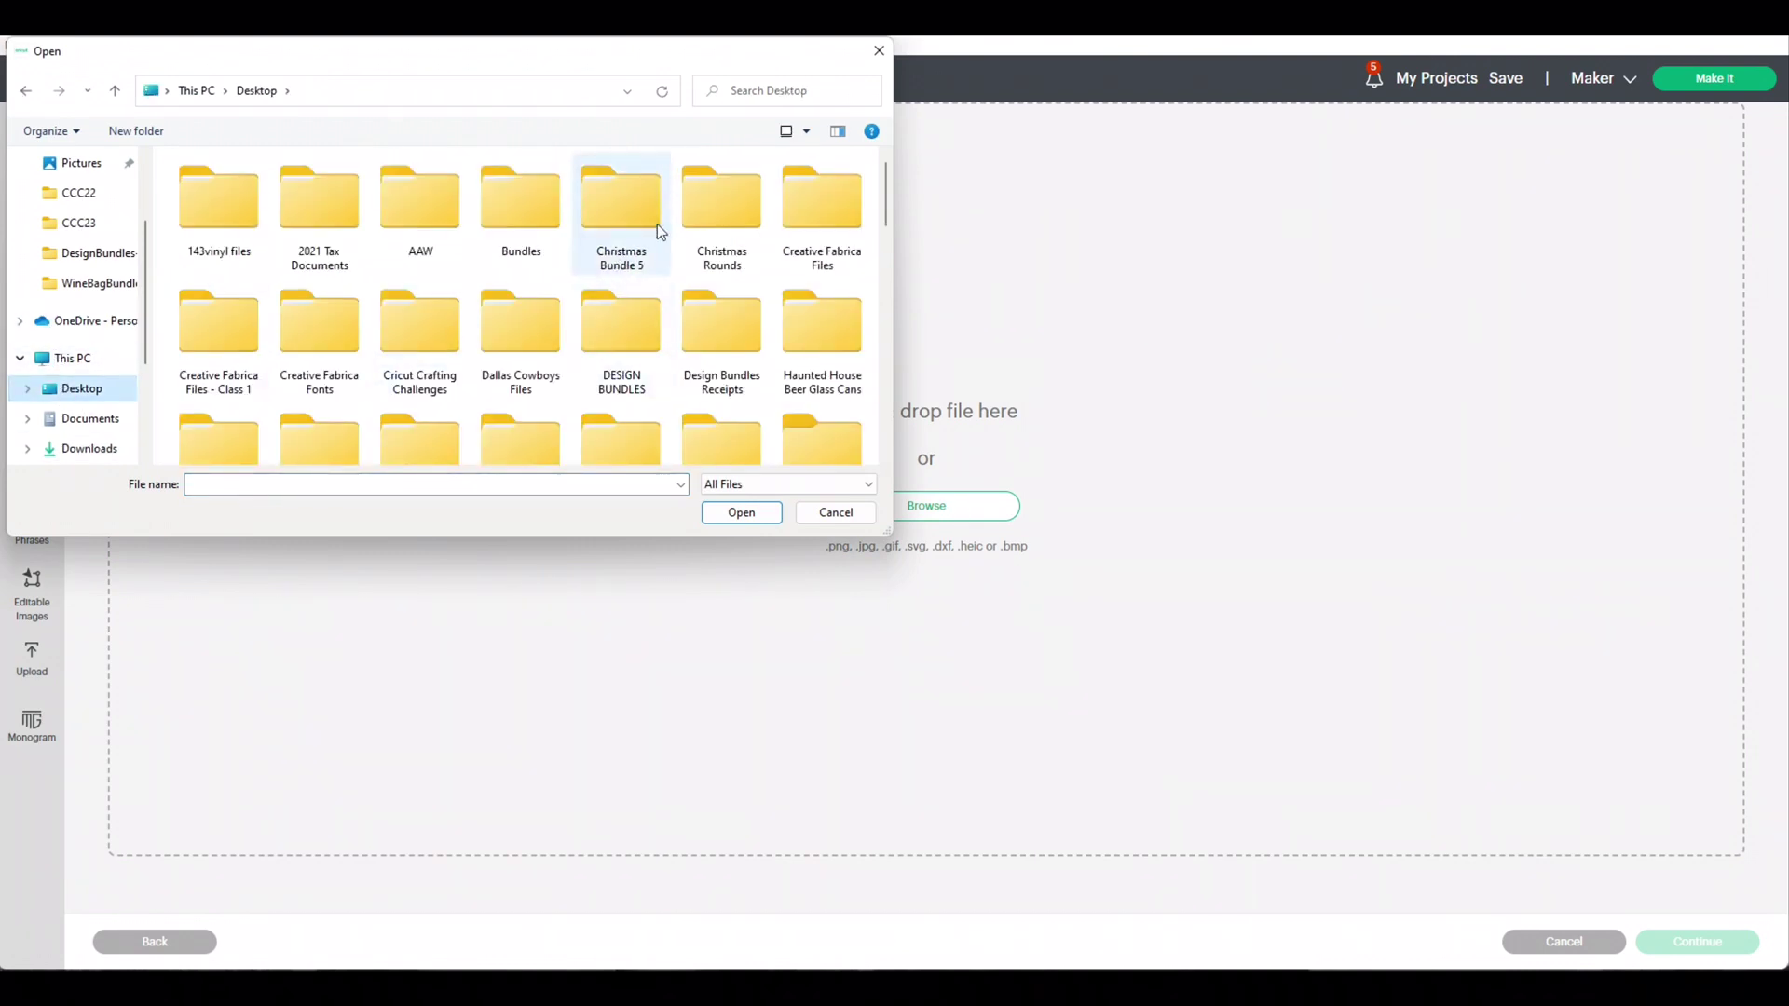
{"action": "double_click", "coordinate": [615, 359]}
{"action": "scroll", "coordinate": [334, 364], "scroll_direction": "down", "scroll_amount": 9}
{"action": "left_click", "coordinate": [248, 393]}
{"action": "left_click", "coordinate": [742, 515]}
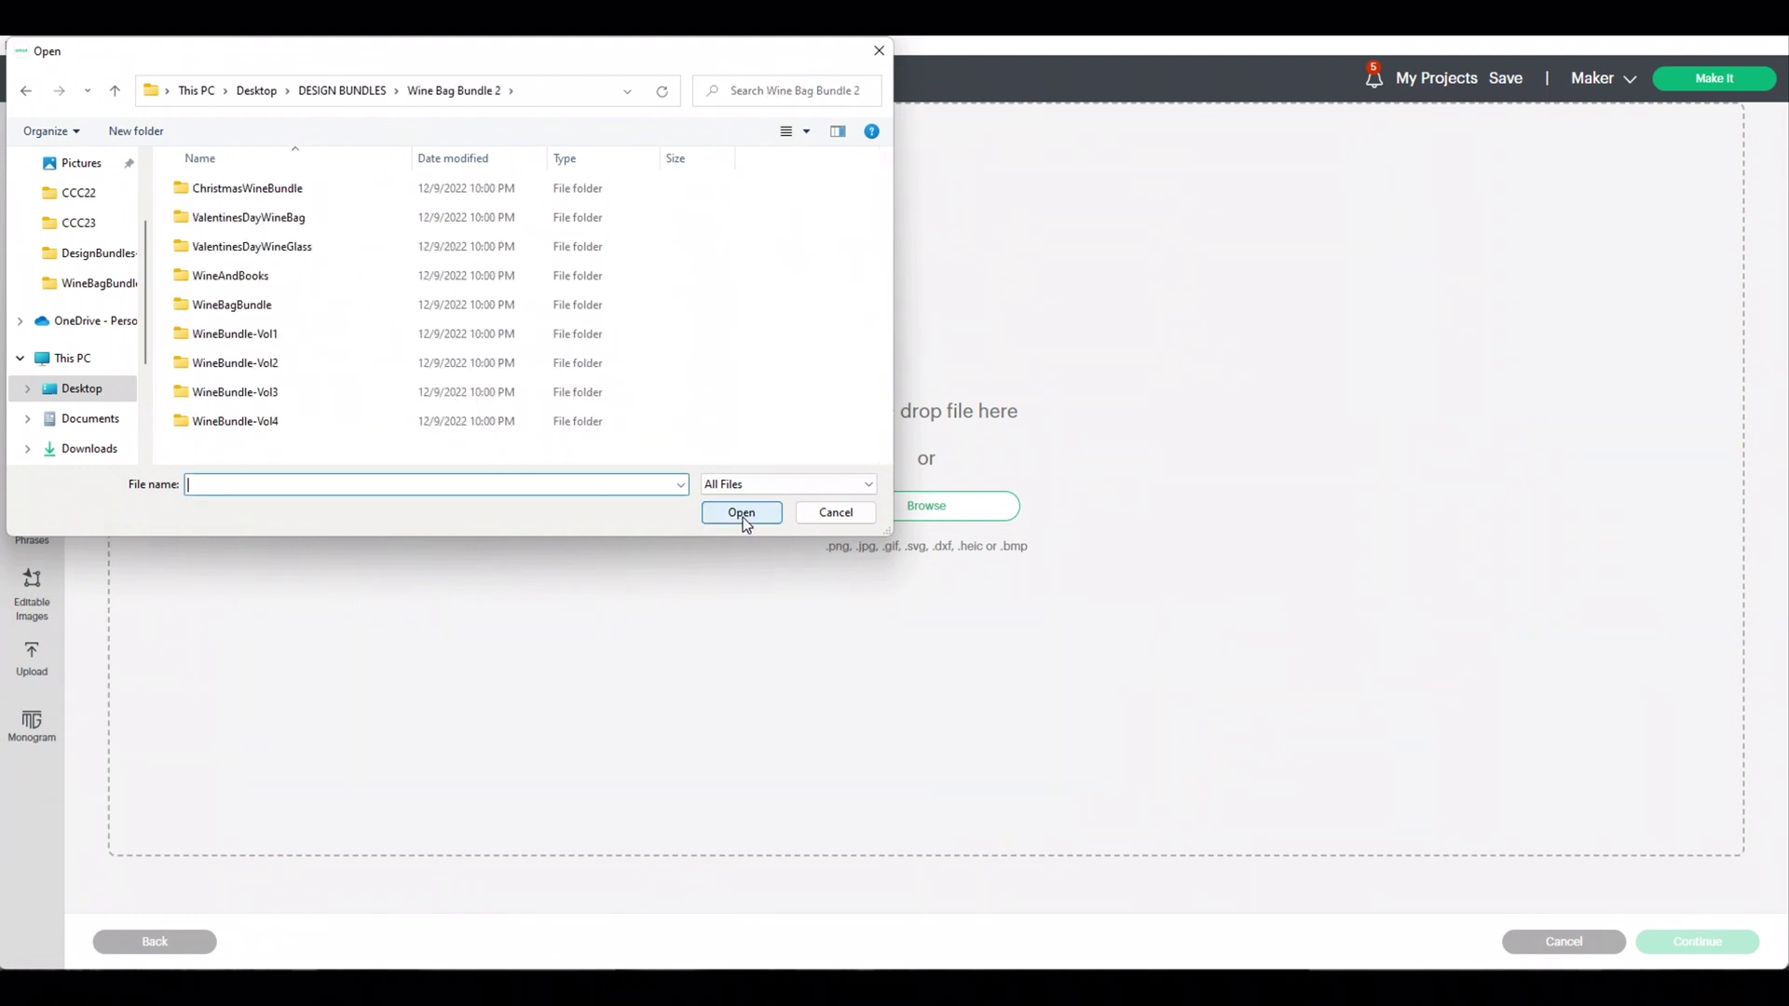
Step: Upload MakingSpiritsBright from the ChristmasWineBundle folder and add it to the canvas
{"action": "left_click", "coordinate": [261, 191]}
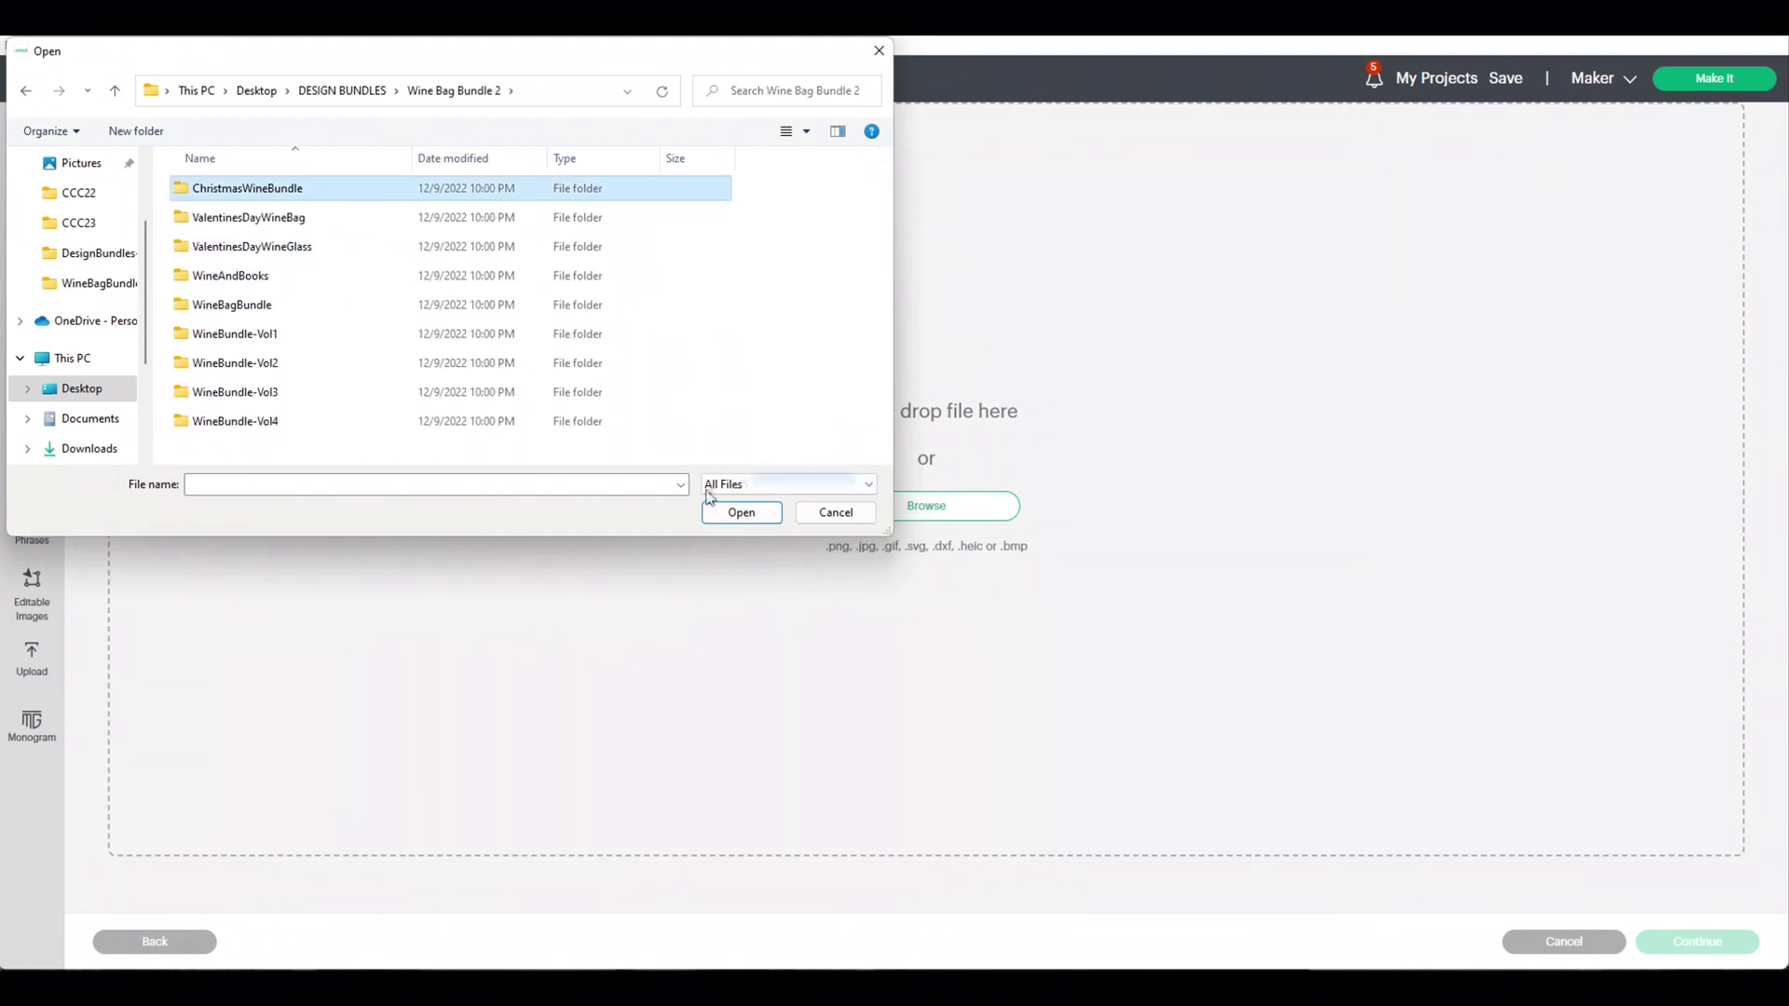
{"action": "double_click", "coordinate": [298, 188]}
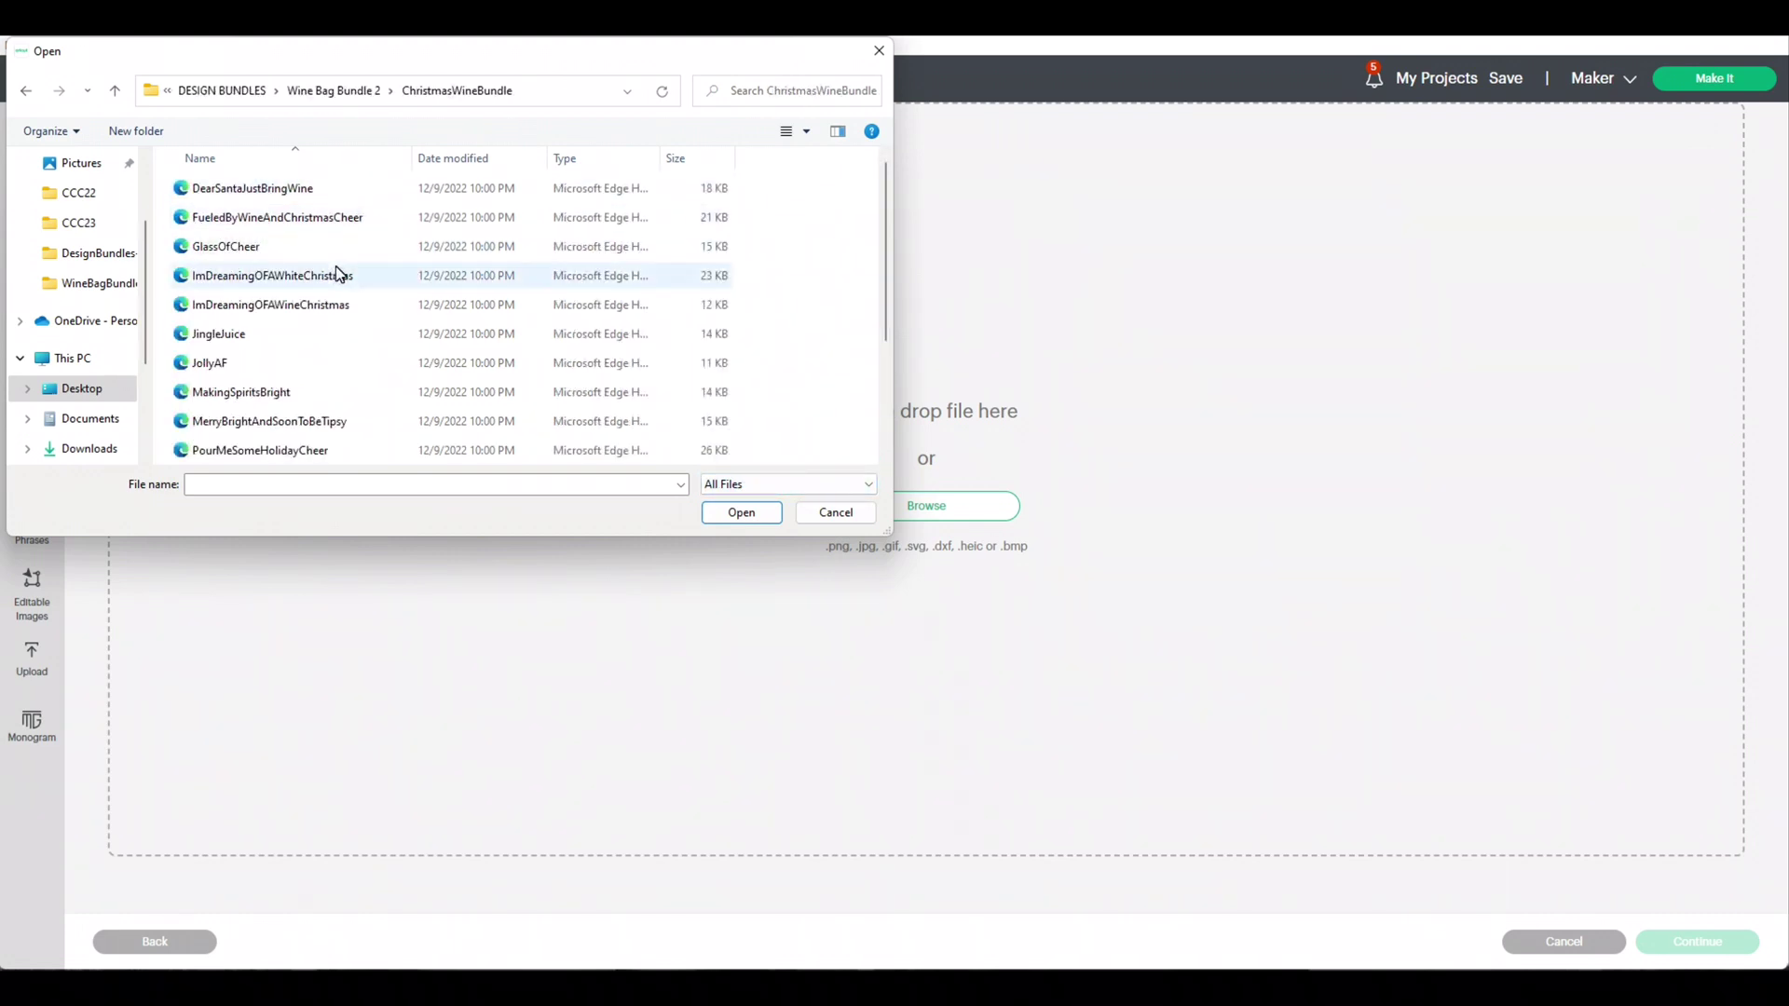
{"action": "left_click", "coordinate": [247, 397]}
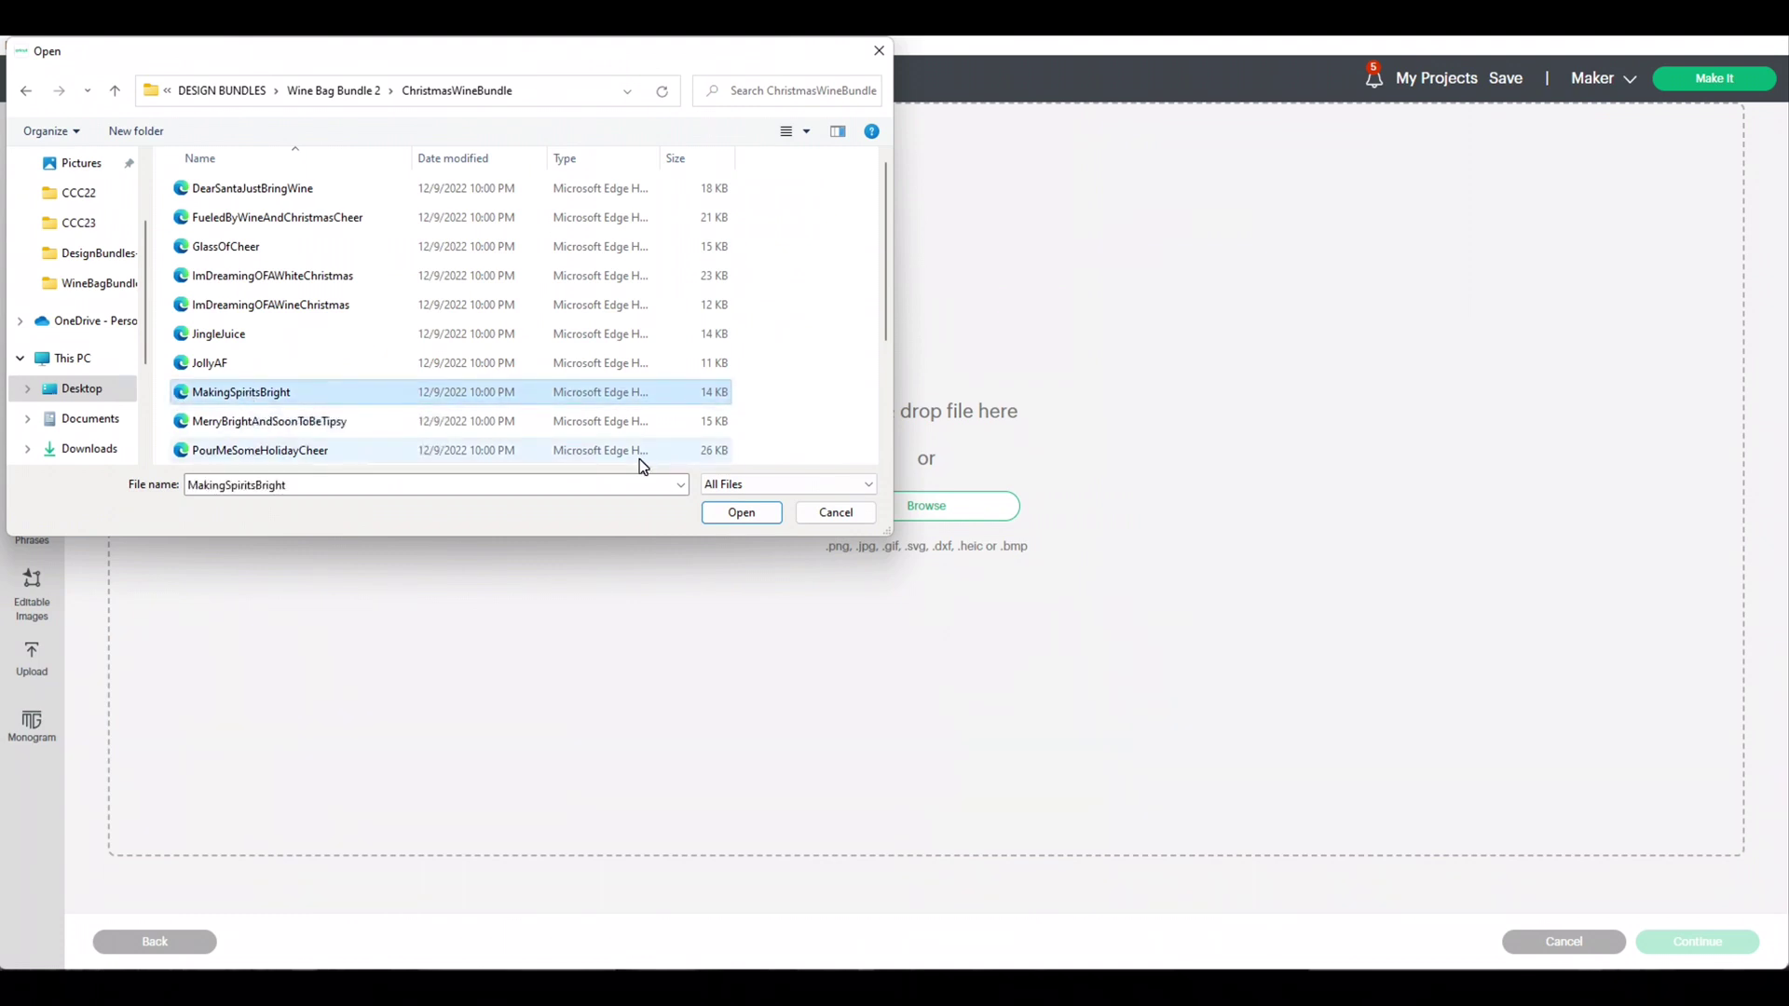
{"action": "left_click", "coordinate": [775, 513]}
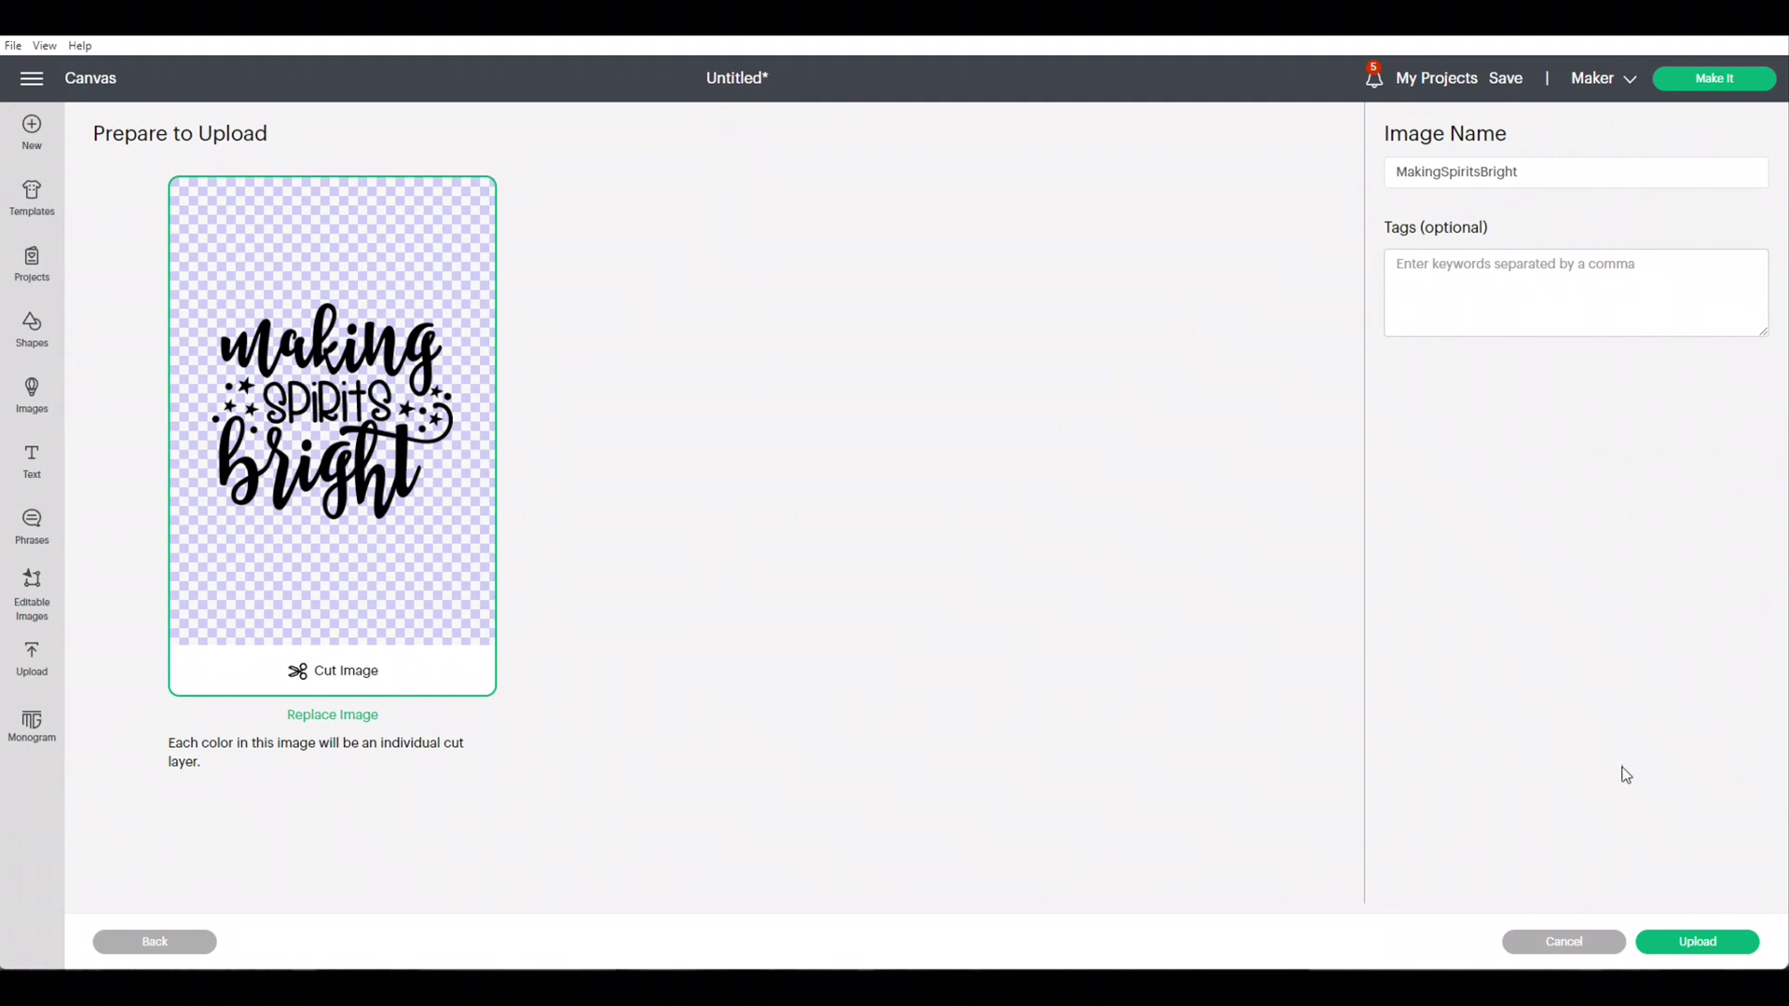
{"action": "left_click", "coordinate": [1722, 943]}
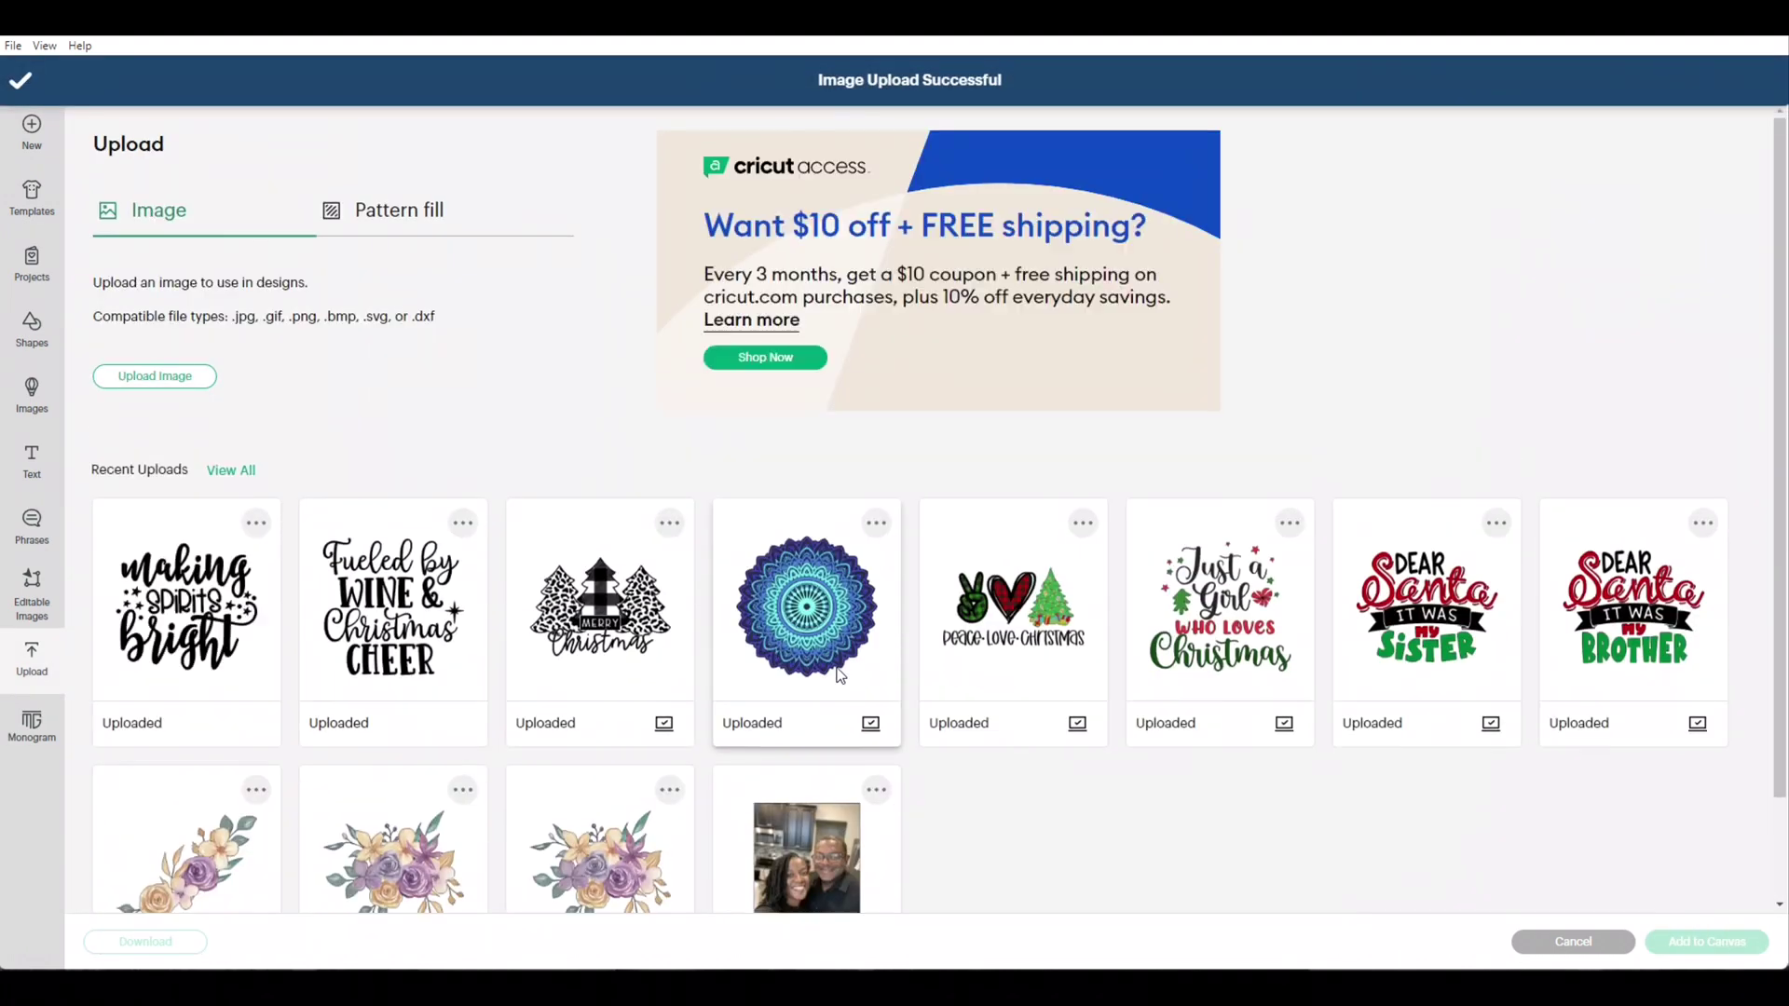
{"action": "left_click", "coordinate": [1708, 943]}
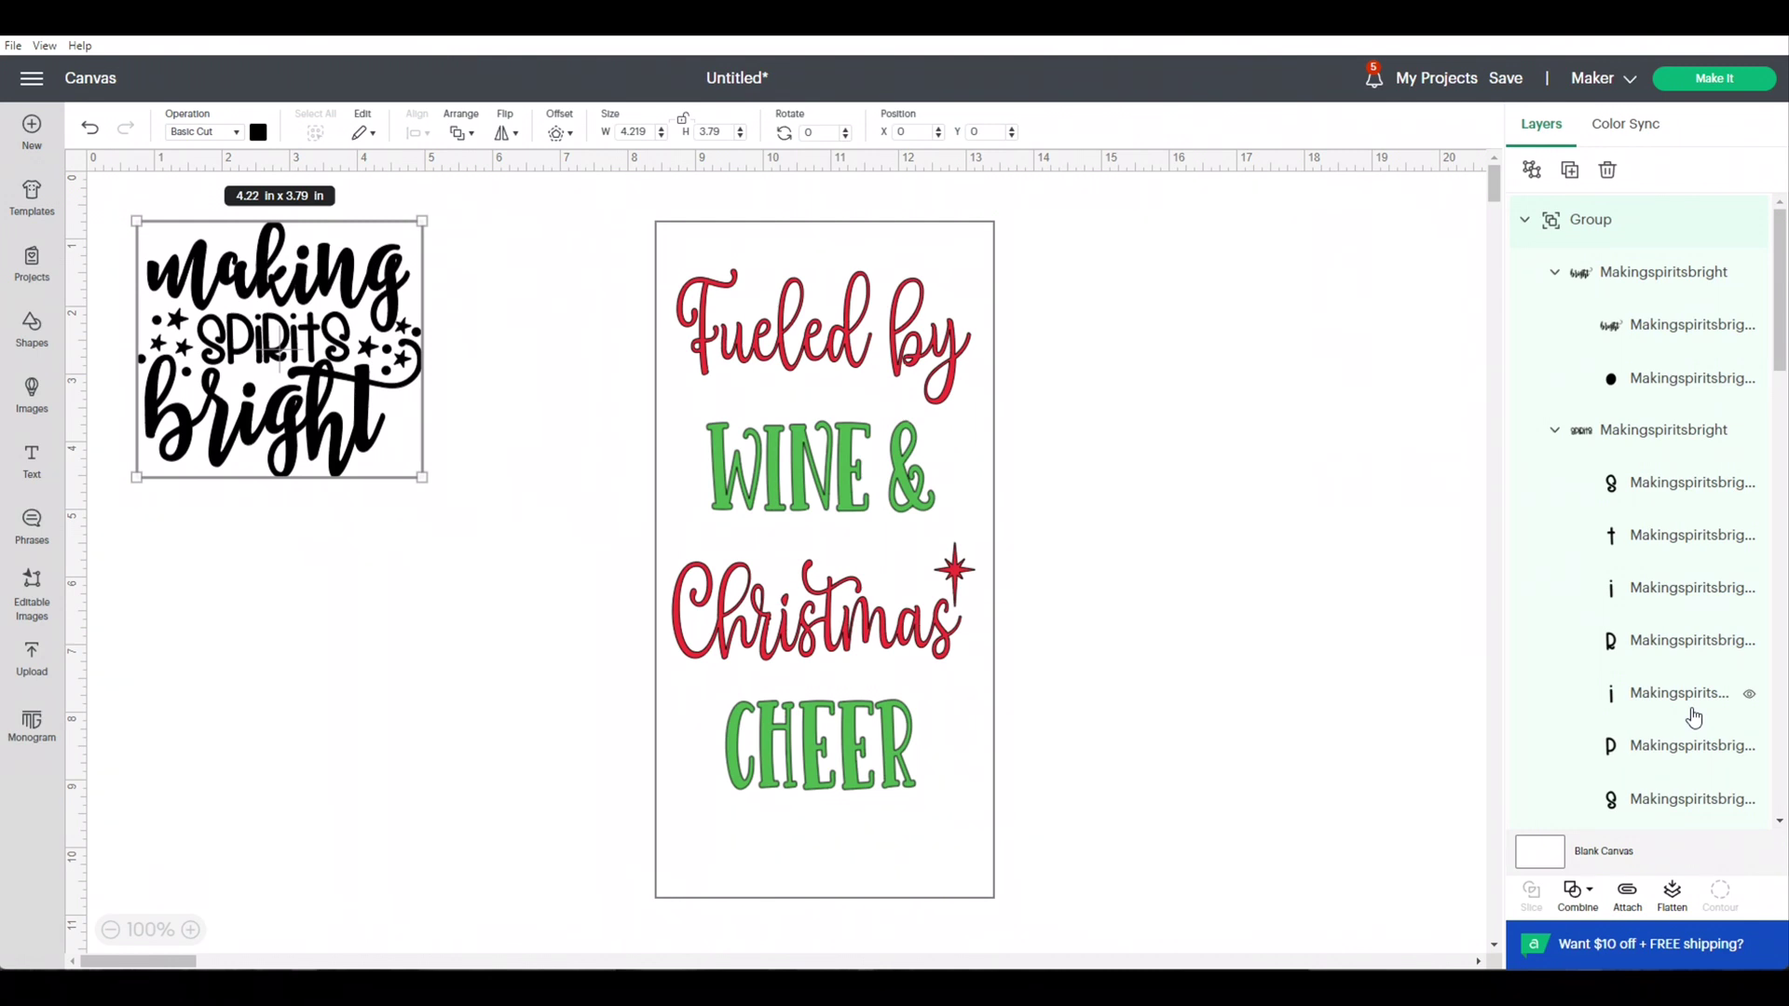
Step: Move the 5 x 10 in rectangle to about X 14.7, Y 1.1, and ungroup the "making spirits bright" design
{"action": "left_click_drag", "start_coordinate": [959, 698], "coordinate": [1398, 790]}
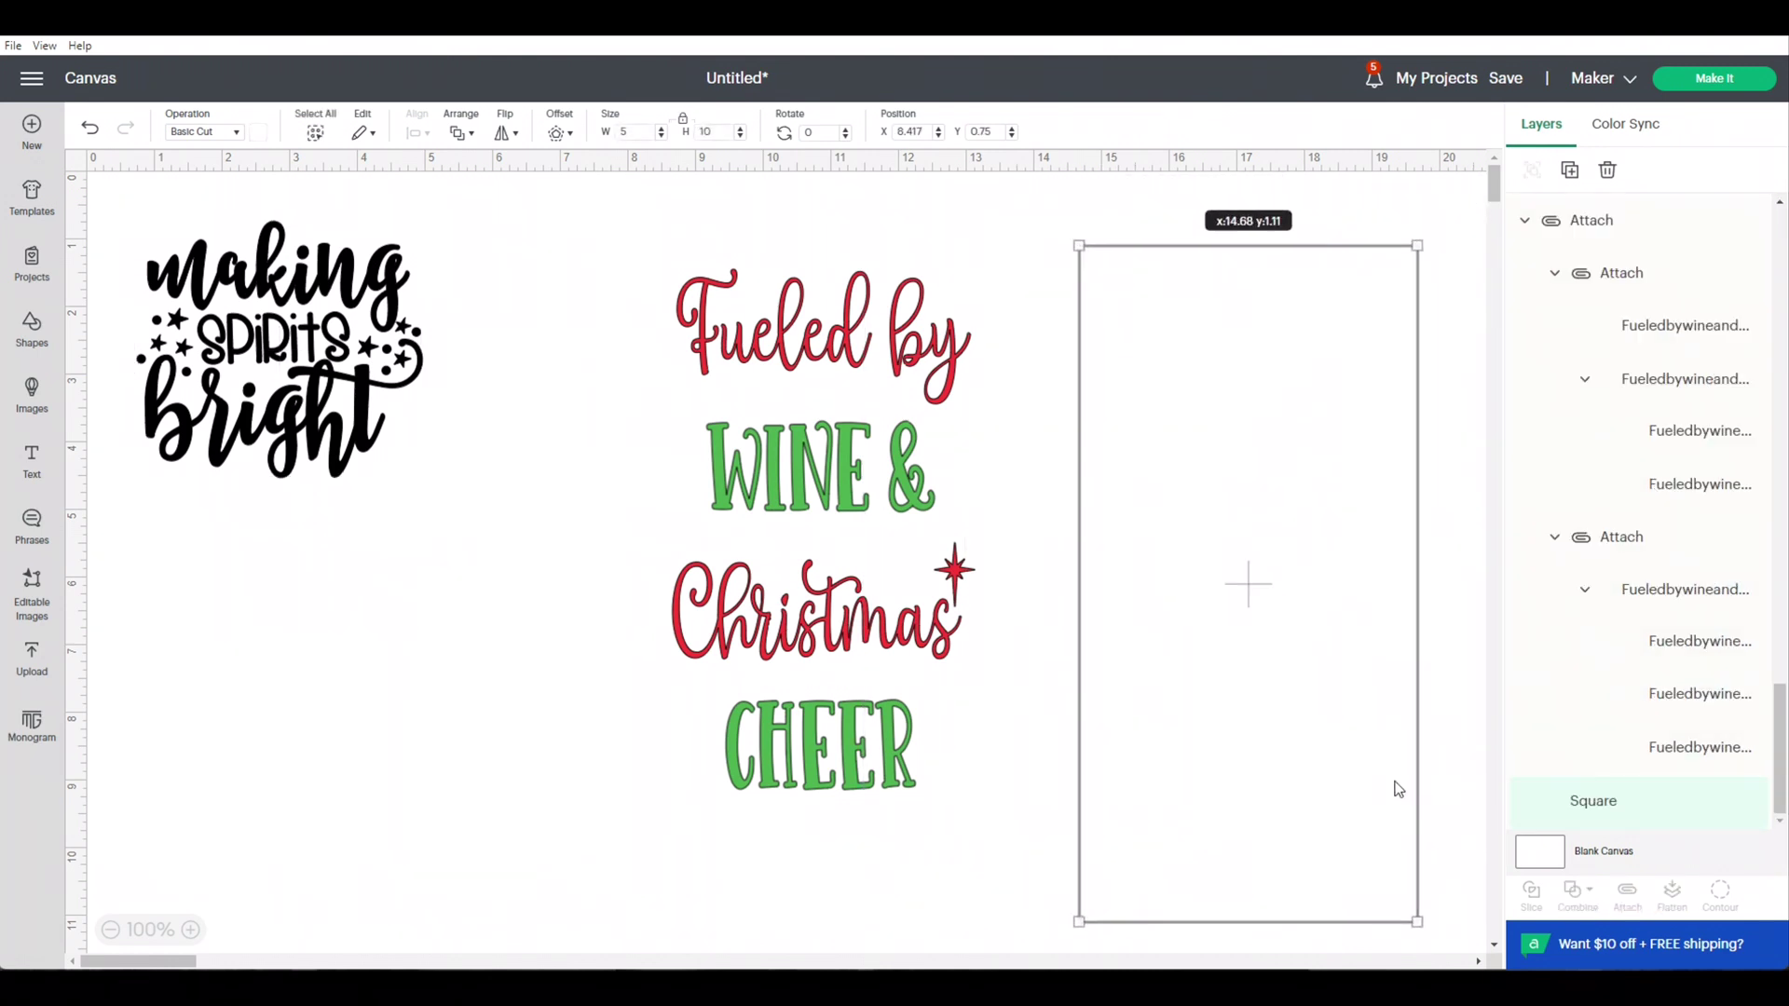
{"action": "left_click", "coordinate": [308, 384]}
{"action": "left_click_drag", "start_coordinate": [307, 384], "coordinate": [352, 475]}
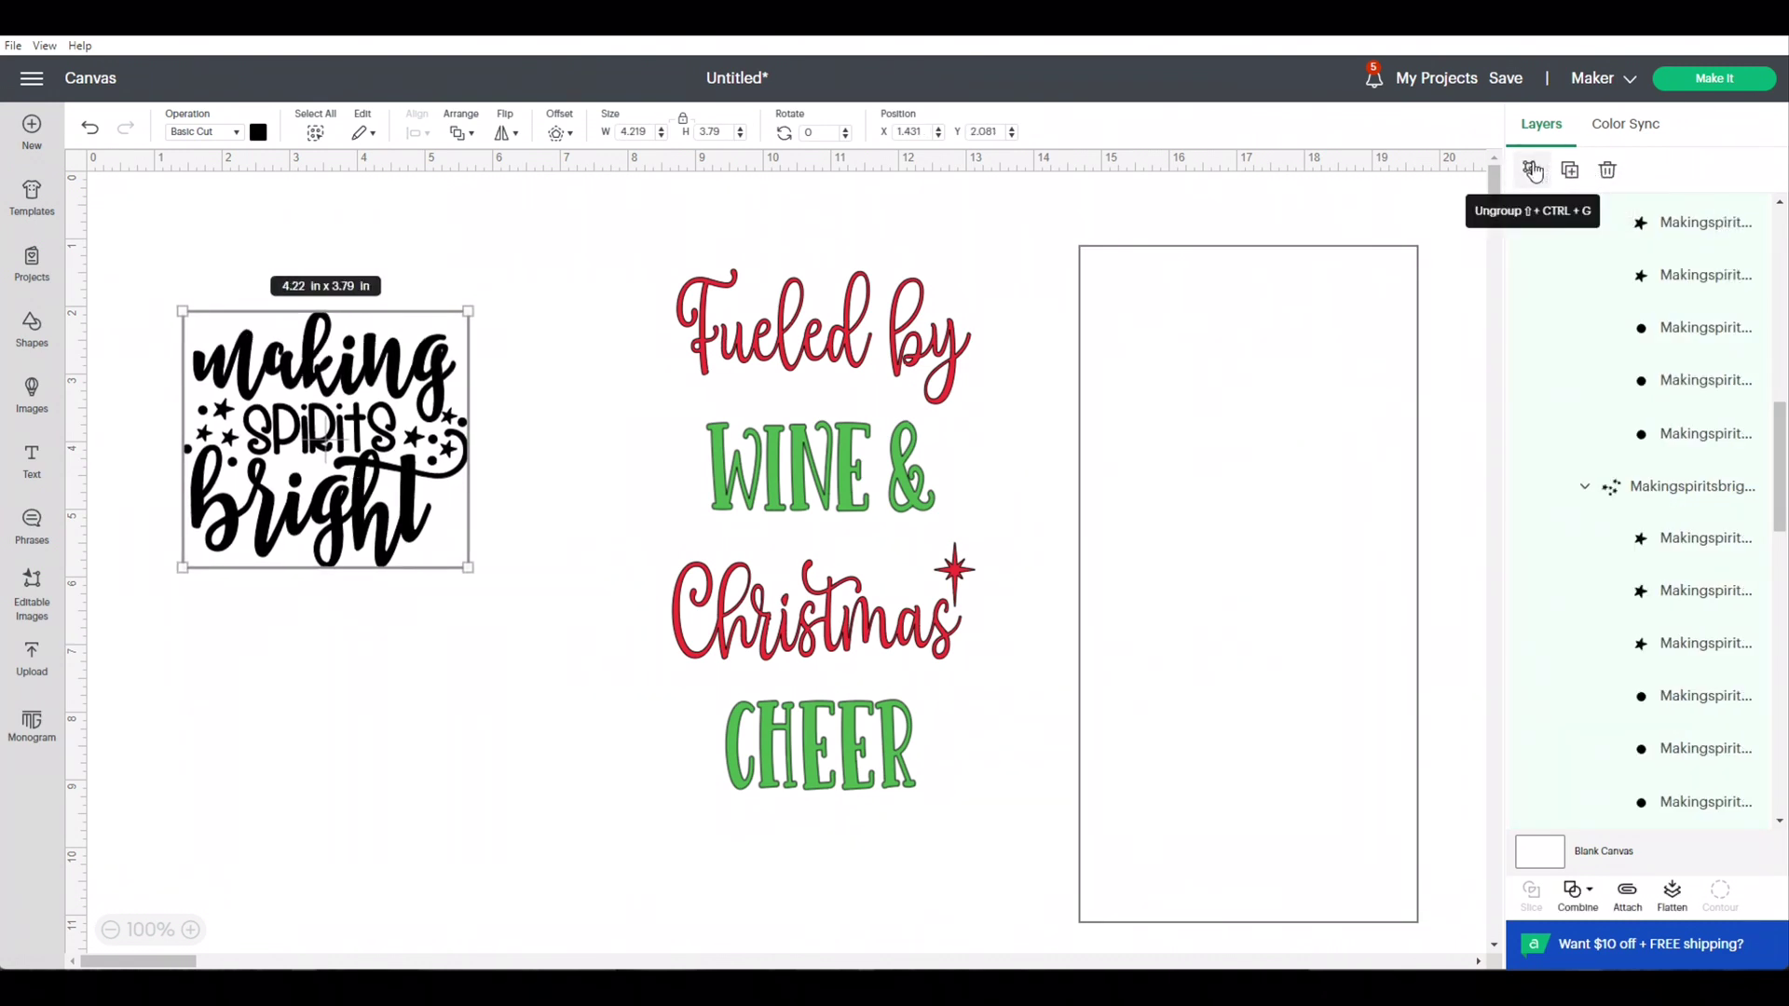
{"action": "left_click", "coordinate": [1531, 172]}
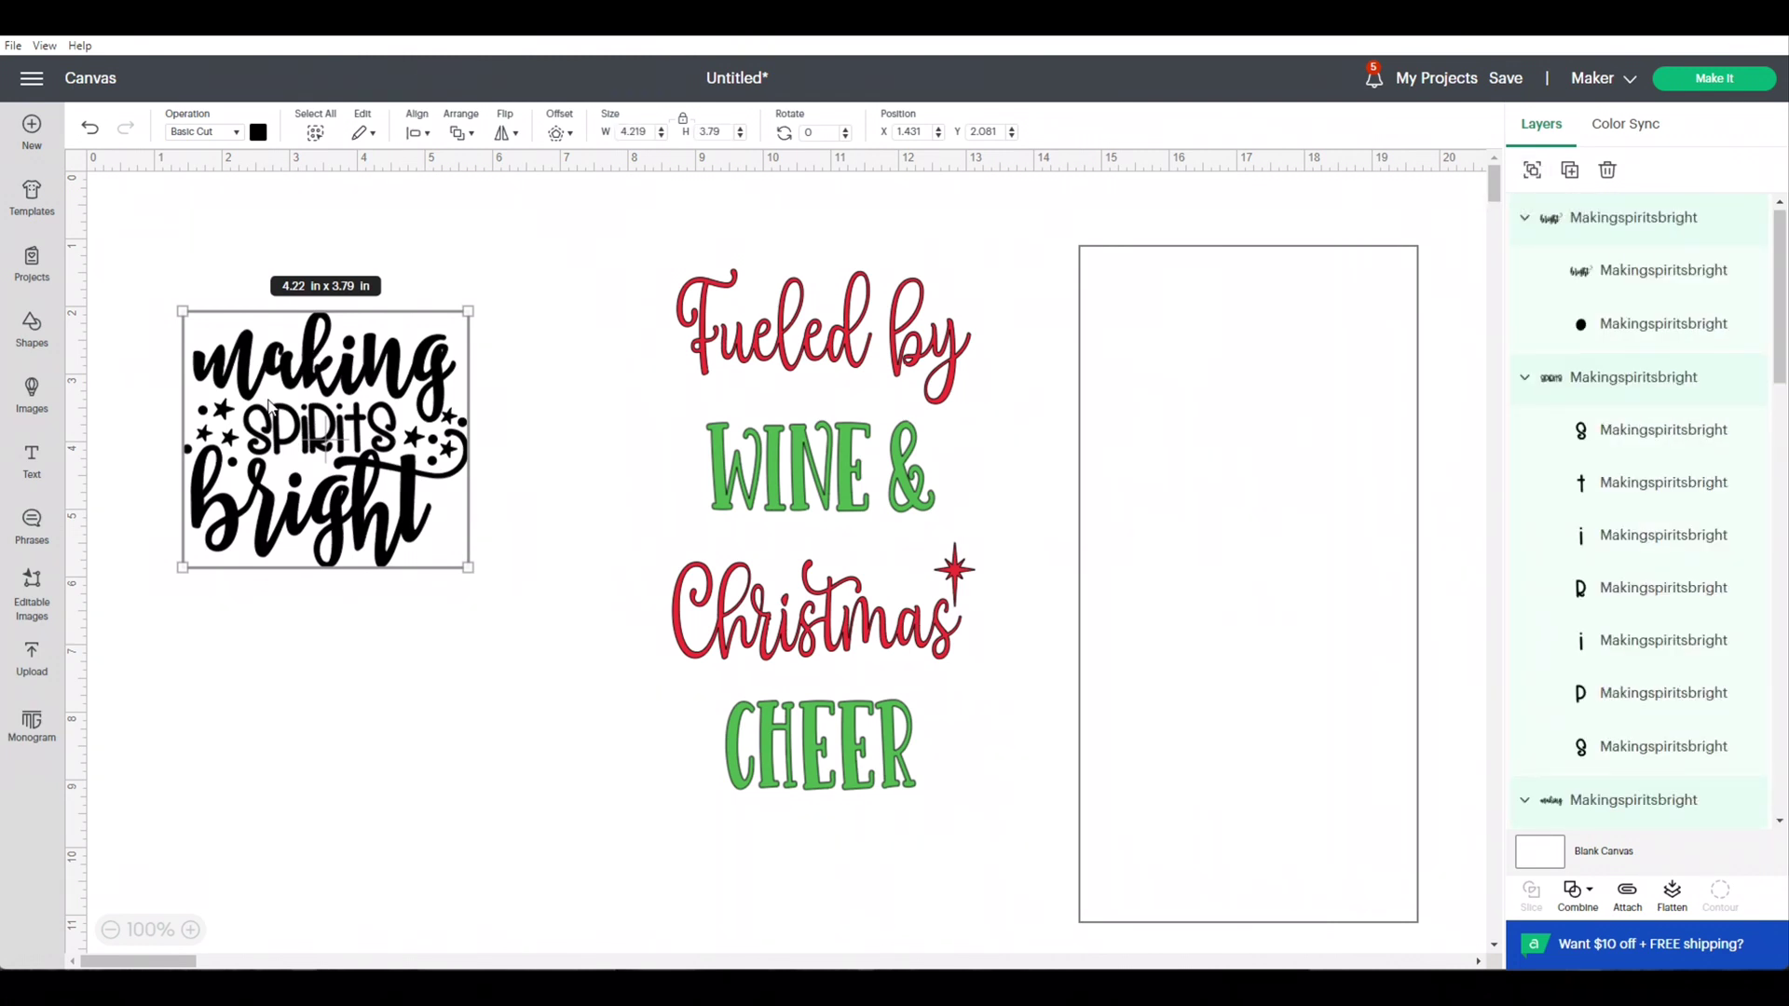
Step: Place "making" near the rectangle's upper edge, enlarged to about 4.69 x 1.98 in, and move "bright" into the rectangle well below it
{"action": "left_click", "coordinate": [318, 376]}
{"action": "left_click", "coordinate": [357, 350]}
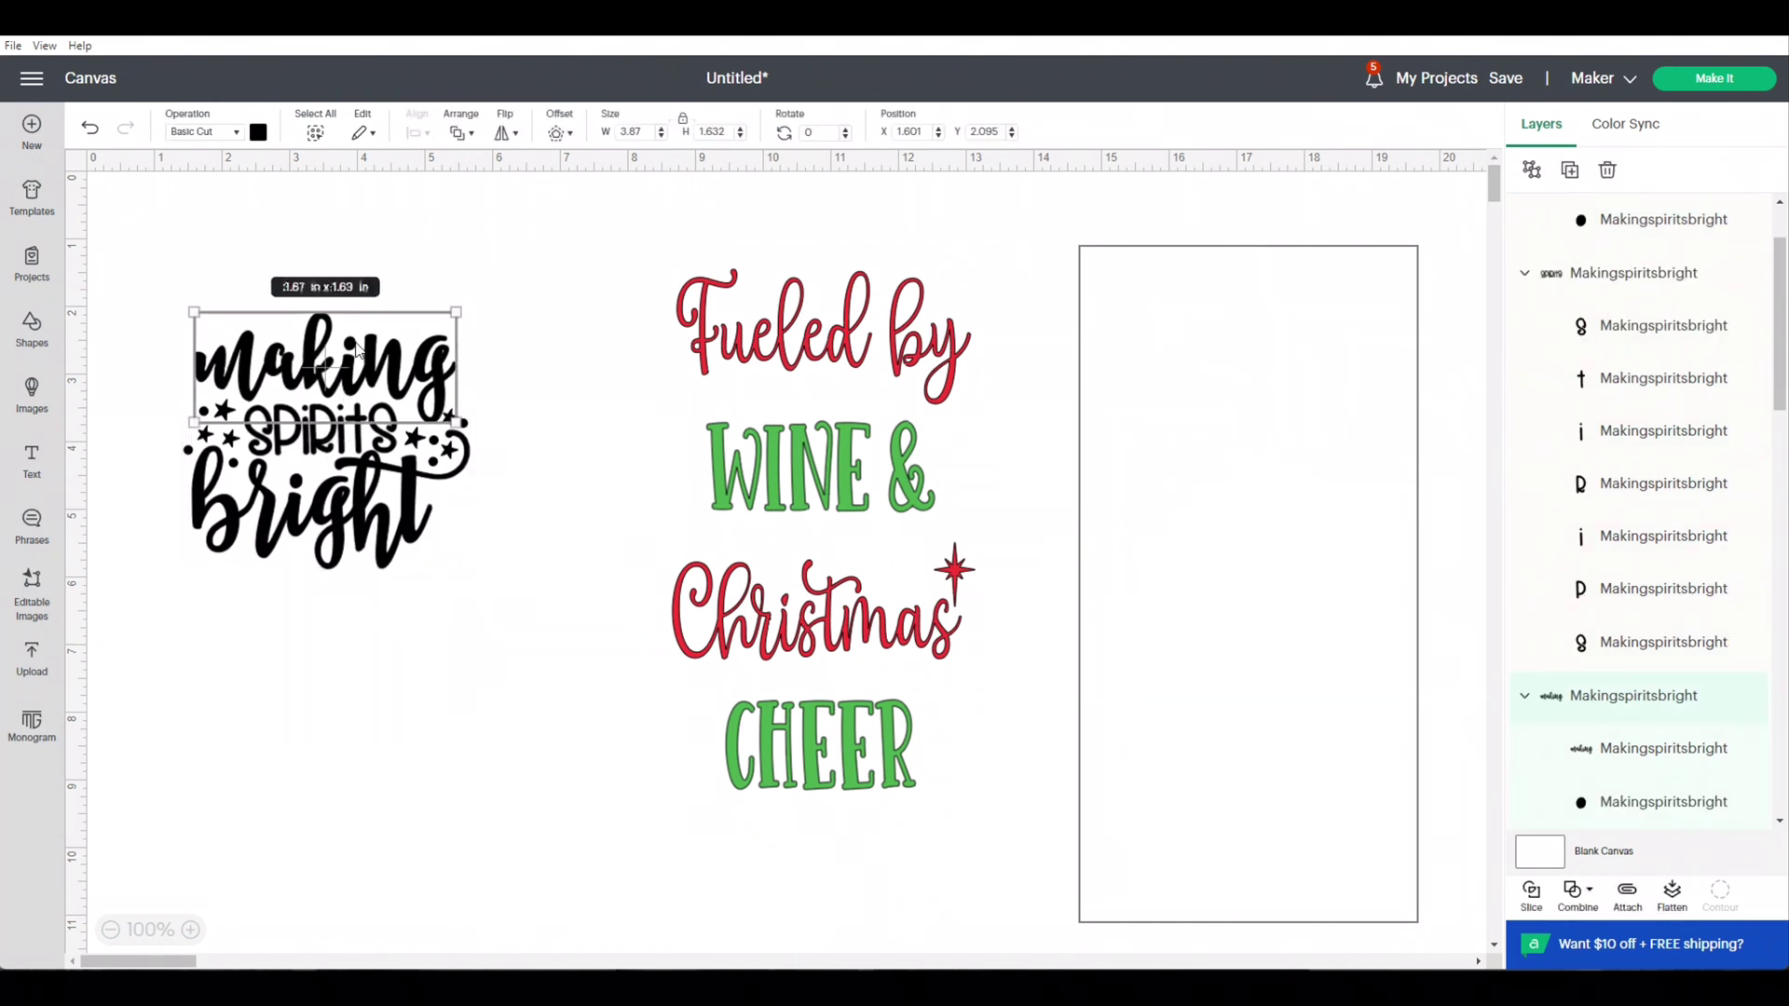
{"action": "left_click_drag", "start_coordinate": [357, 350], "coordinate": [1258, 325]}
{"action": "left_click_drag", "start_coordinate": [1348, 402], "coordinate": [1405, 421]}
{"action": "left_click_drag", "start_coordinate": [1255, 371], "coordinate": [1255, 370]}
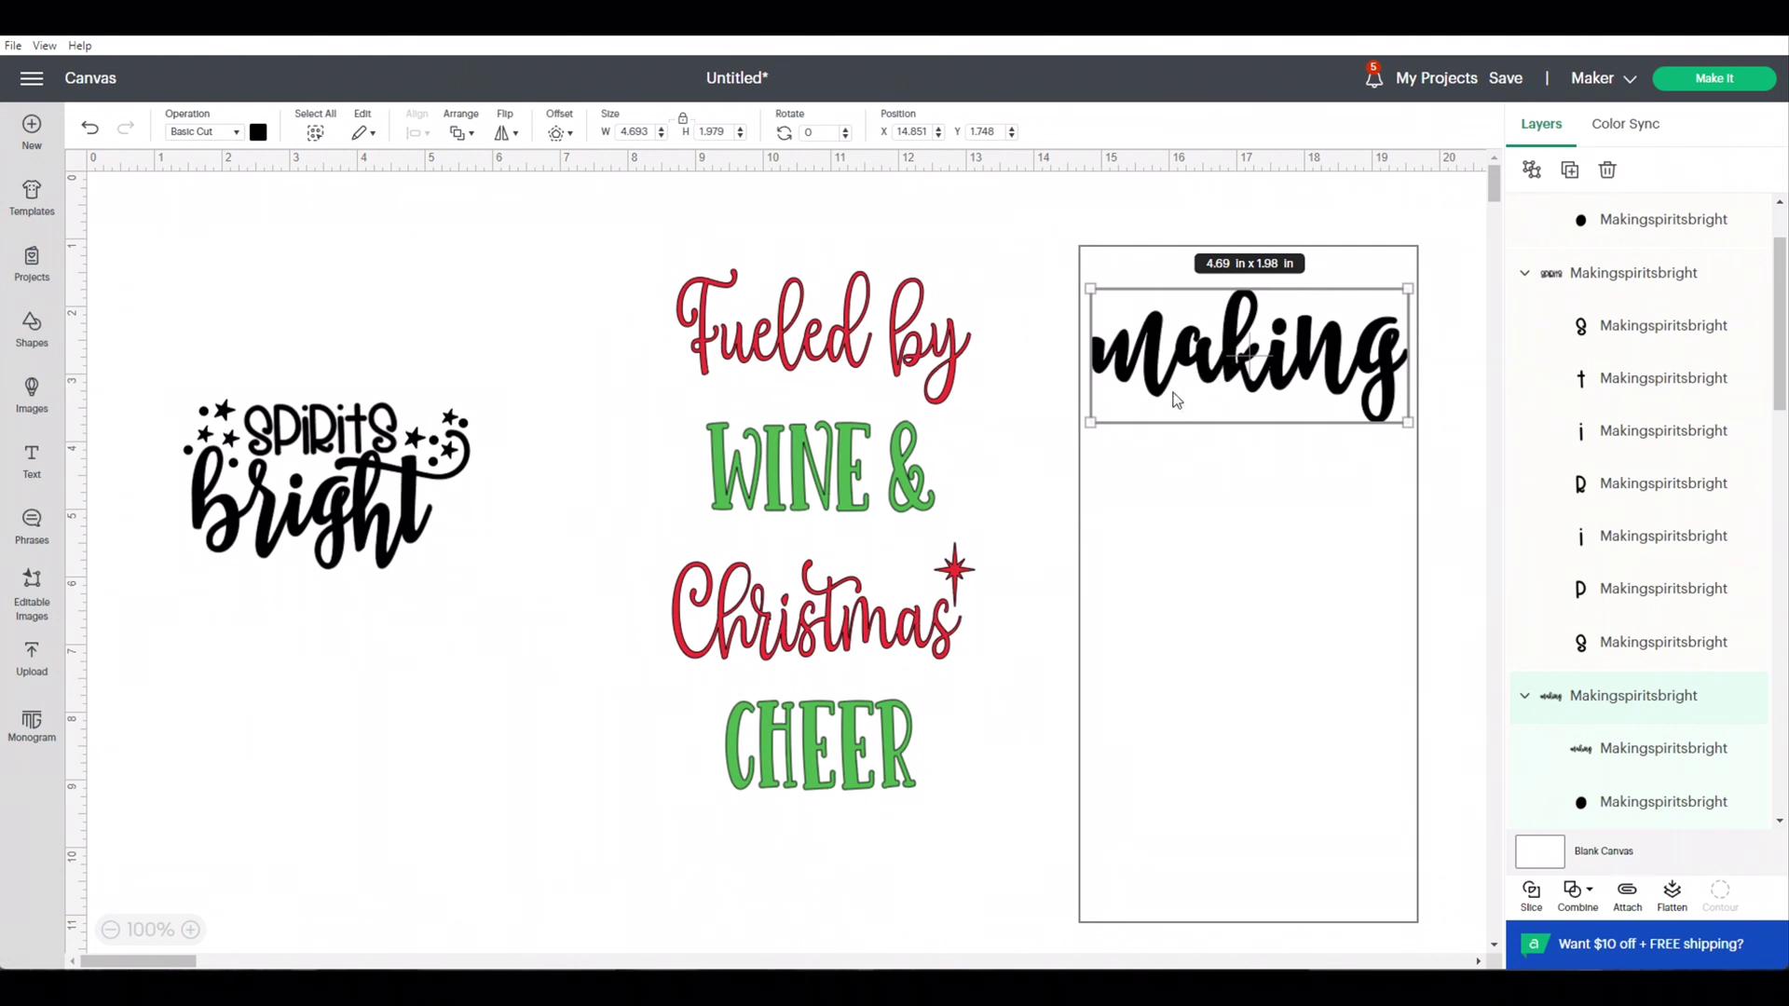
{"action": "left_click_drag", "start_coordinate": [297, 536], "coordinate": [1217, 676]}
{"action": "left_click", "coordinate": [1242, 361]}
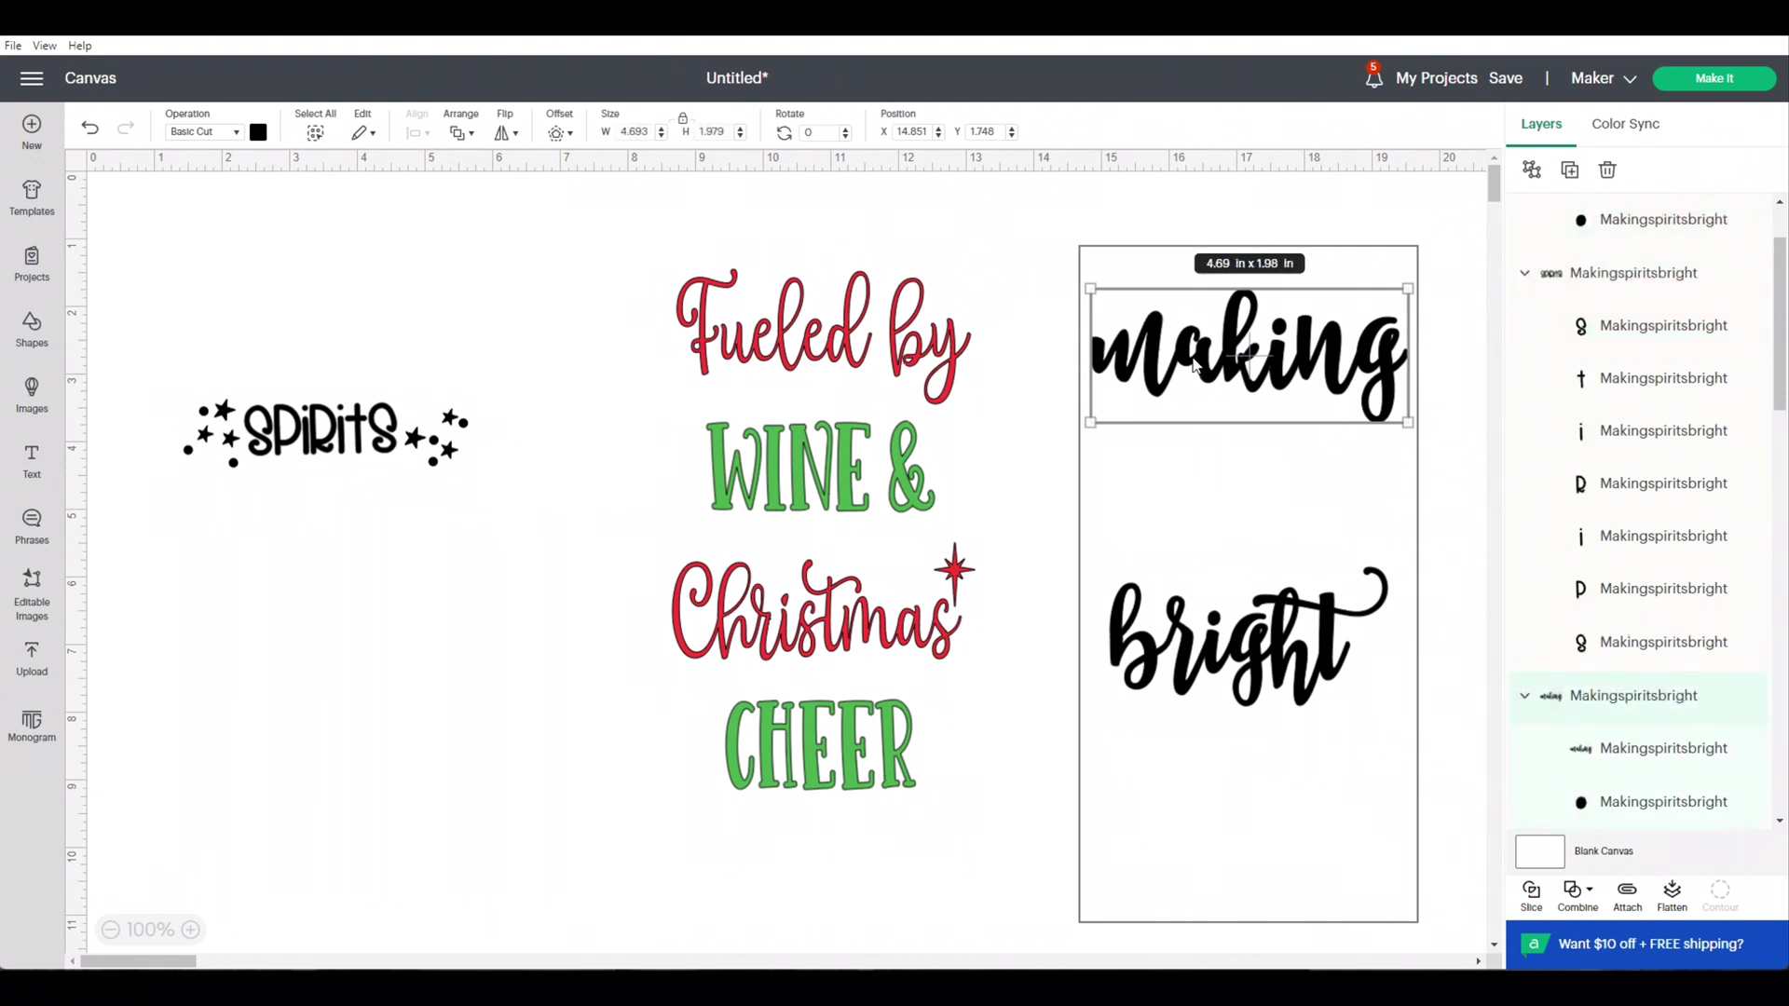
Step: Attach "SPIRITS" and its surrounding stars and dots together, and place them between "making" and "bright" at about X 14.9, Y 4
{"action": "left_click_drag", "start_coordinate": [158, 391], "coordinate": [643, 511]}
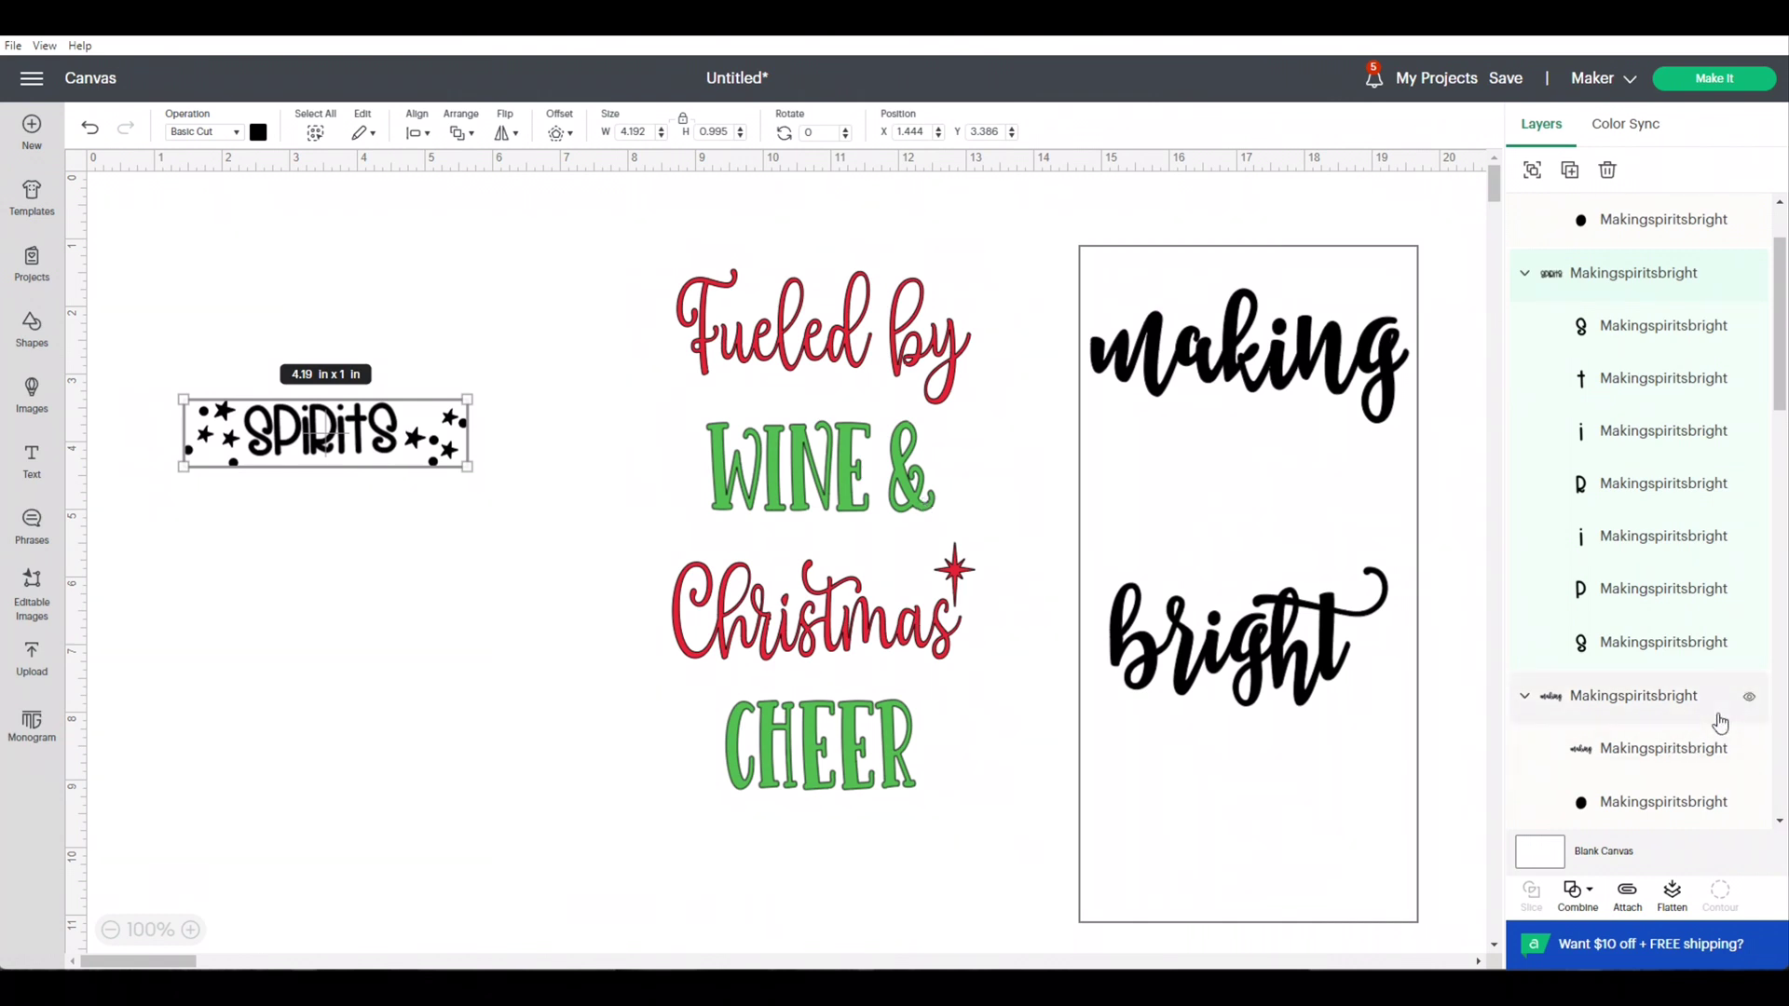
{"action": "left_click", "coordinate": [1637, 900]}
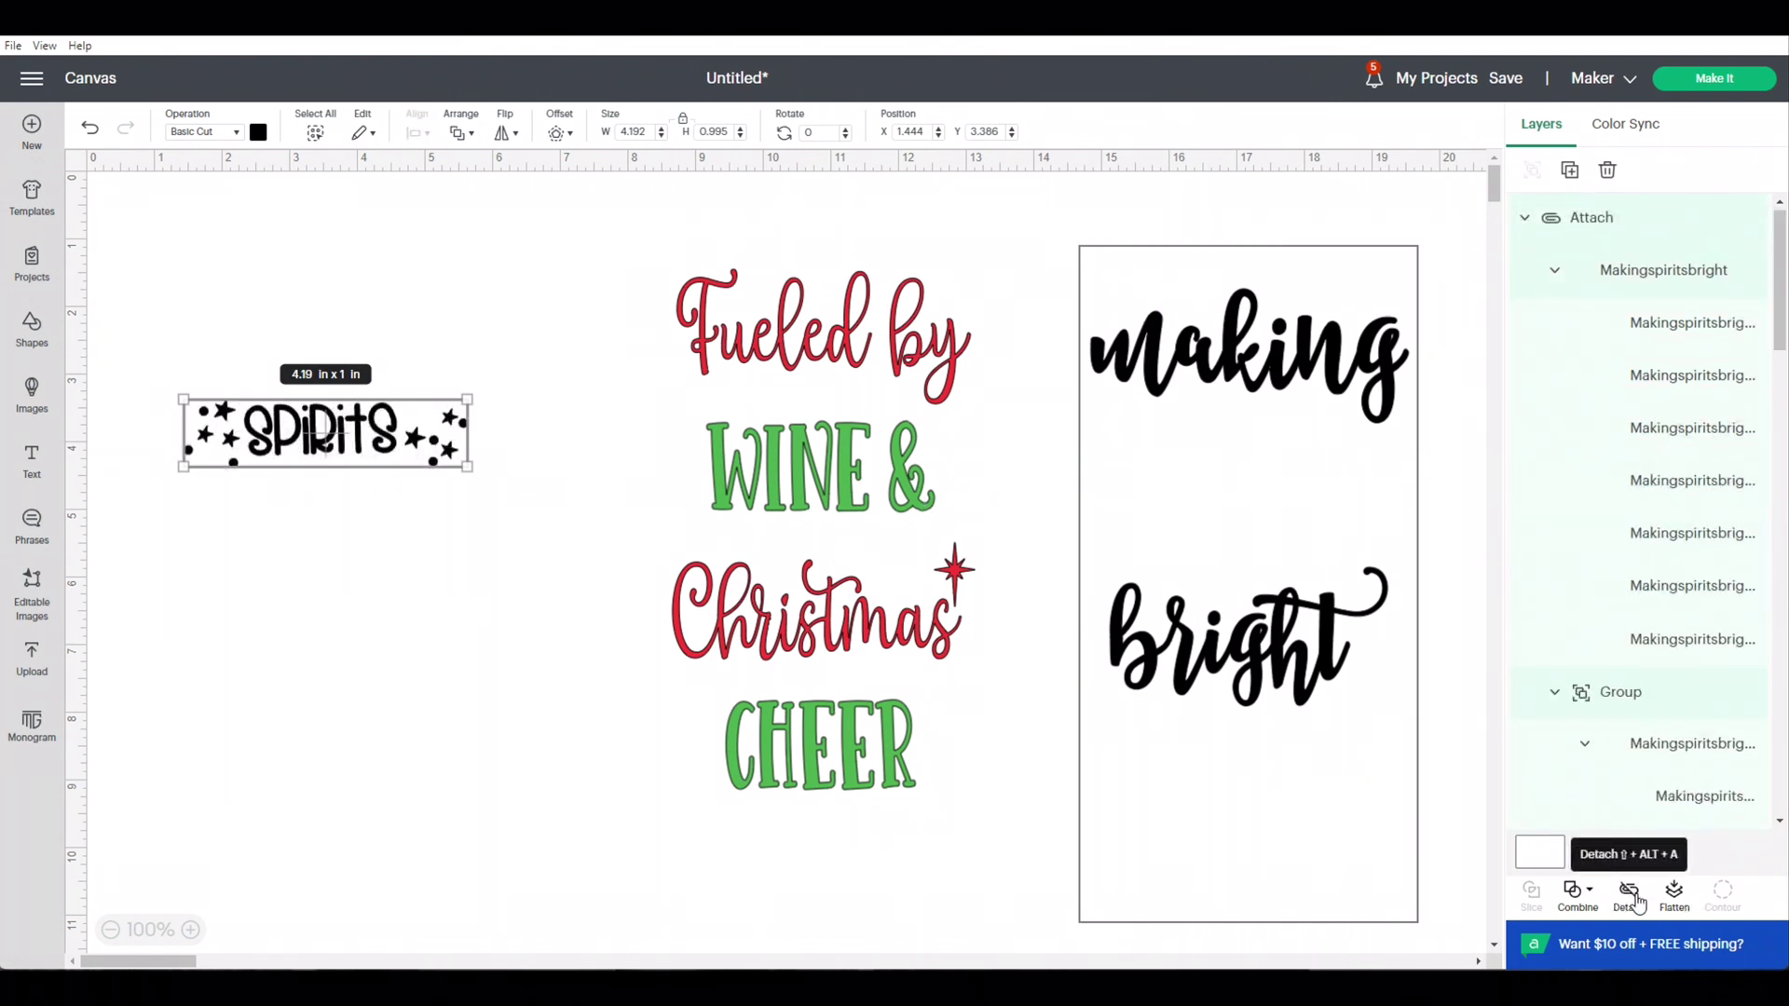
{"action": "left_click_drag", "start_coordinate": [363, 430], "coordinate": [1272, 466]}
Step: Stretch the attached "SPIRITS" and stars to about 4.64 x 1.51 in with the proportions unlocked
{"action": "mouse_move", "coordinate": [1375, 501]}
{"action": "left_mouse_down"}
{"action": "mouse_move", "coordinate": [1398, 512]}
{"action": "mouse_move", "coordinate": [1376, 515]}
{"action": "left_mouse_up"}
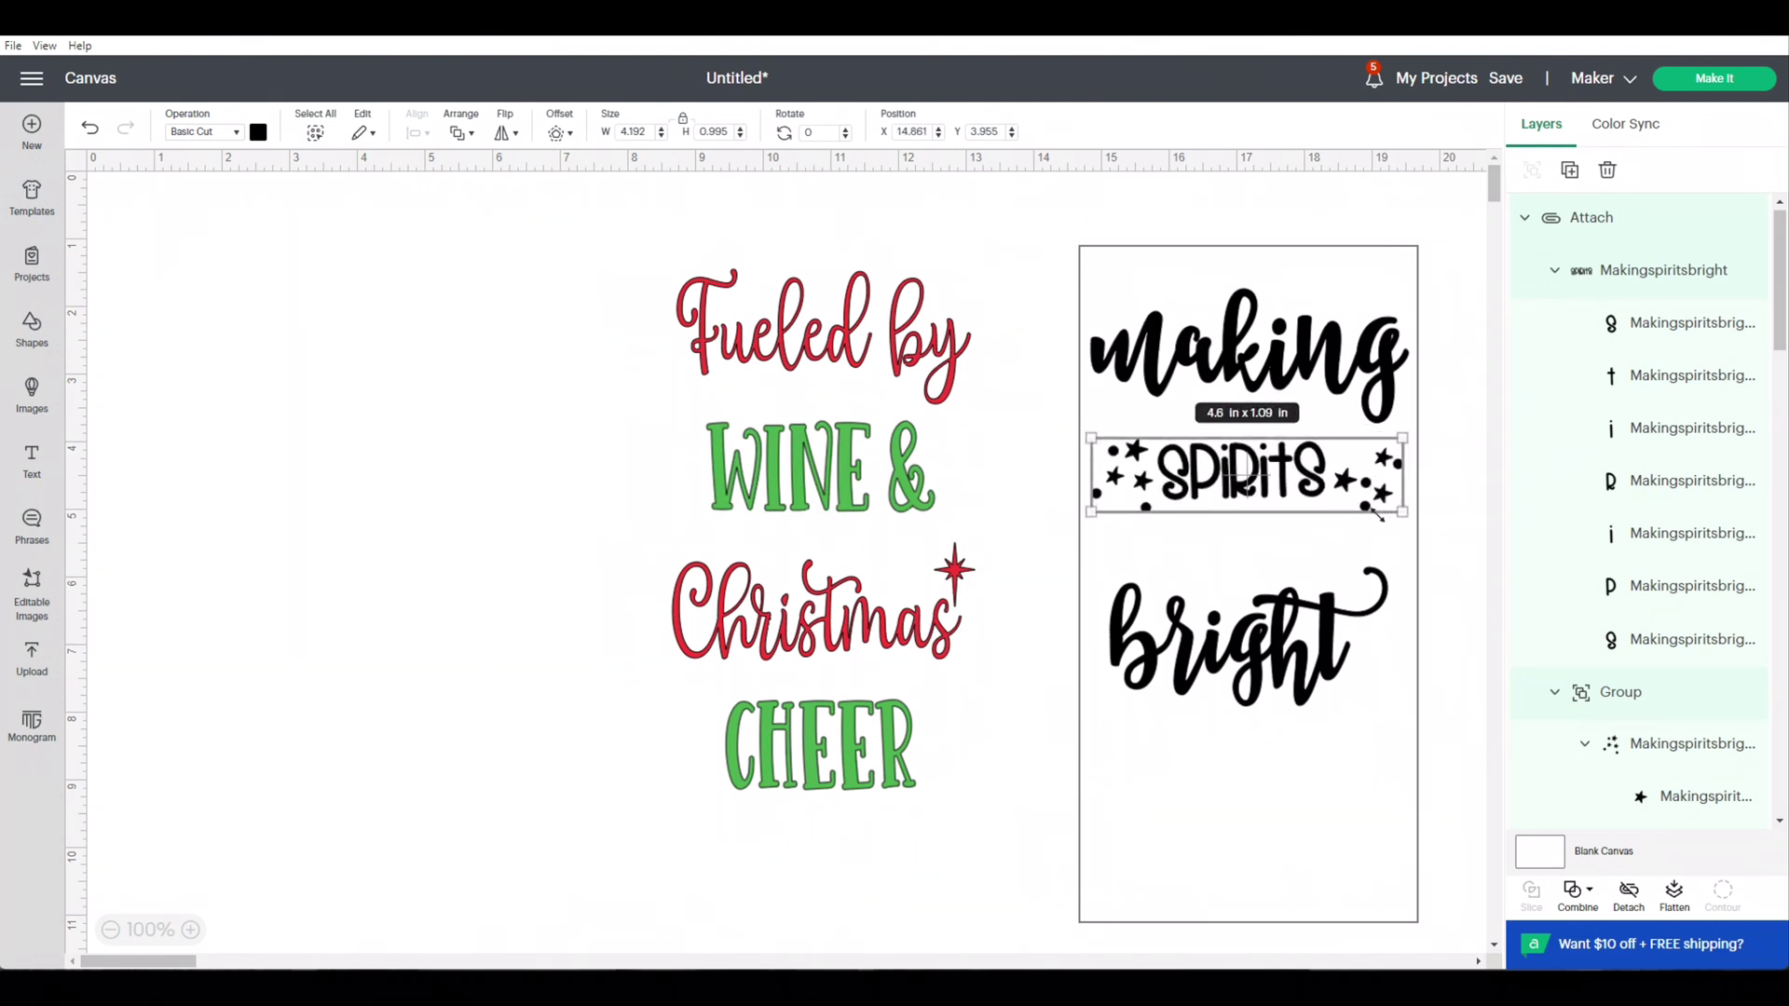
{"action": "left_click", "coordinate": [683, 122]}
{"action": "left_click_drag", "start_coordinate": [1400, 513], "coordinate": [1404, 543]}
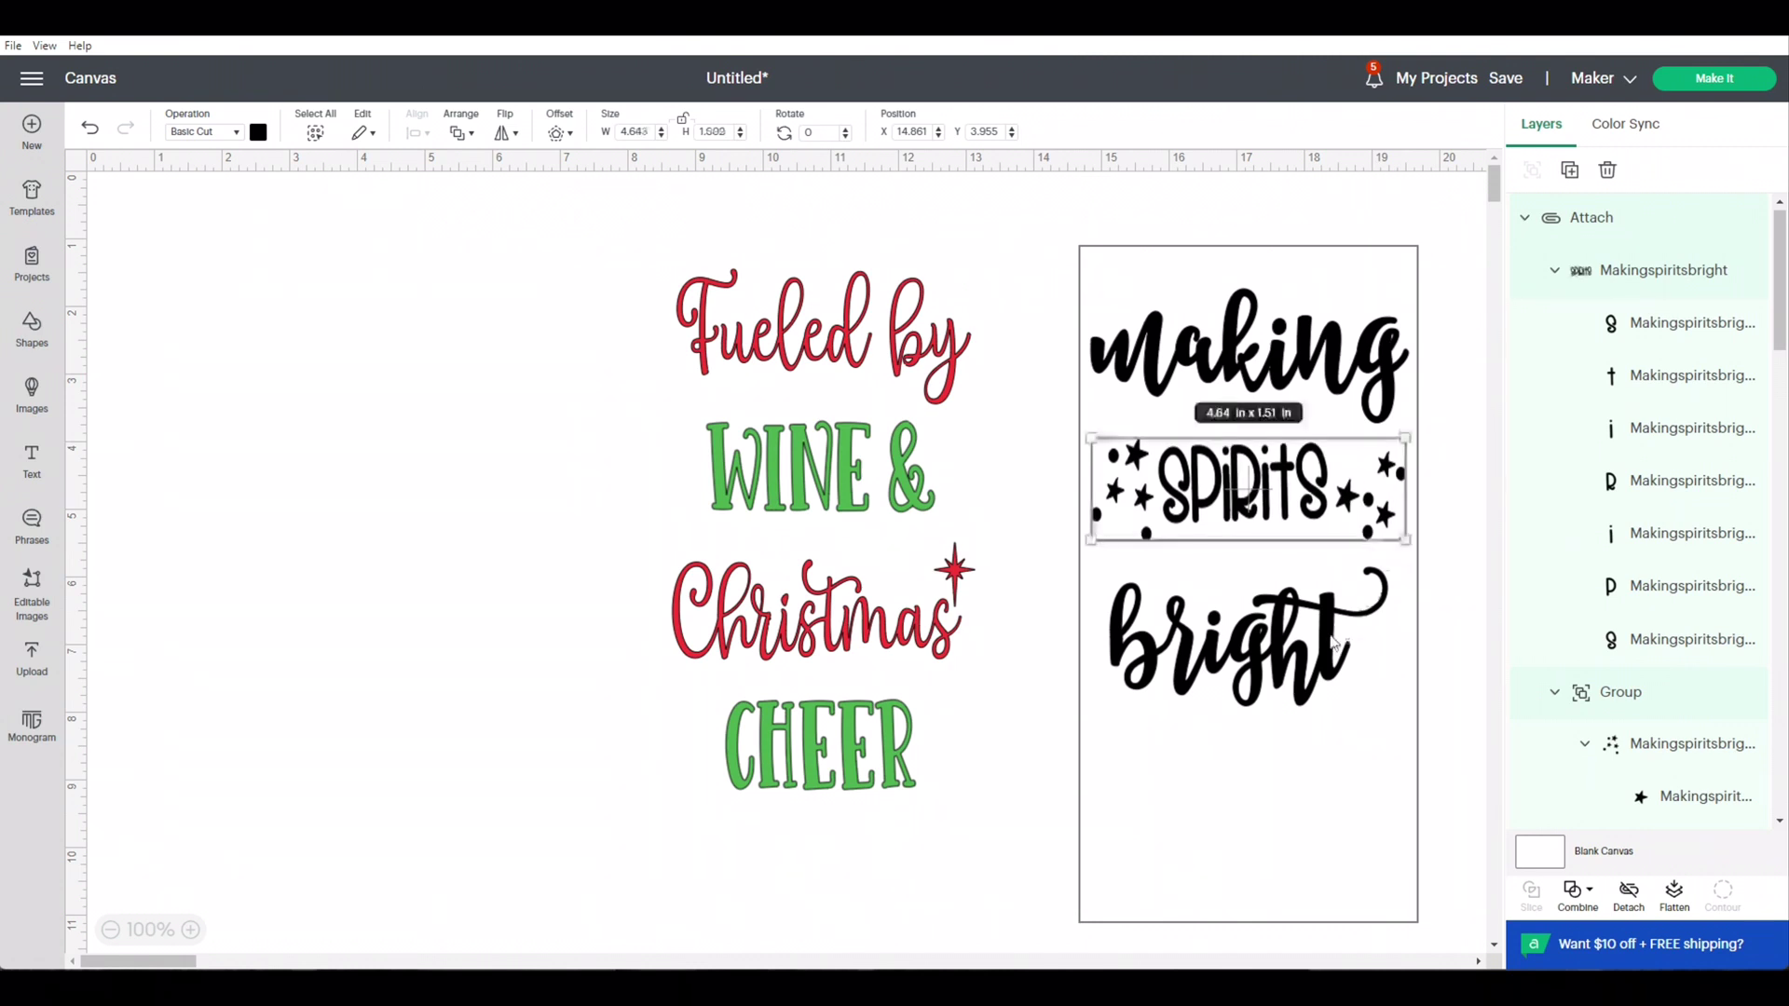
Step: Shift the three words down the rectangle: "making" to about Y 2.2, "SPIRITS" to about Y 4.6 and "bright" to about X 15.3, Y 6.5
{"action": "left_click", "coordinate": [1257, 667]}
{"action": "left_click_drag", "start_coordinate": [1256, 667], "coordinate": [1262, 709]}
{"action": "left_click_drag", "start_coordinate": [1272, 478], "coordinate": [1262, 520]}
{"action": "left_click_drag", "start_coordinate": [1250, 345], "coordinate": [1250, 377]}
{"action": "left_click_drag", "start_coordinate": [1249, 687], "coordinate": [1222, 699]}
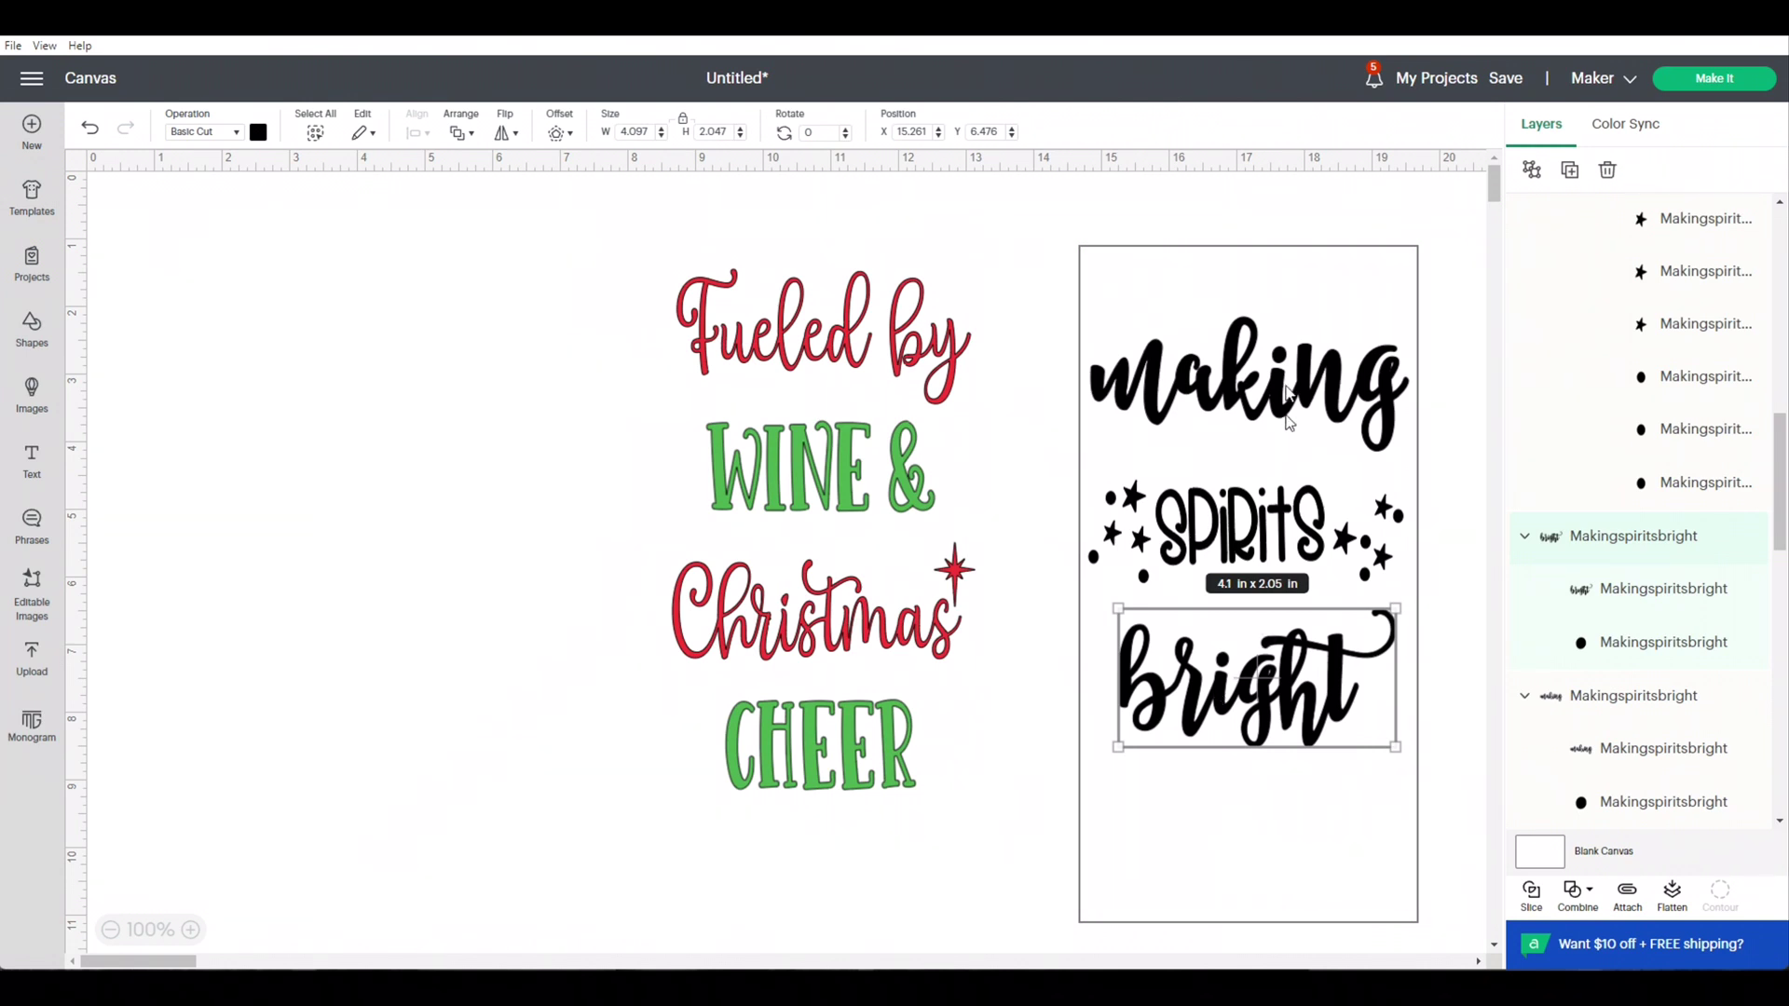
Step: Recolor "SPIRITS" and its stars with the same green used for "WINE &" and "CHEER"
{"action": "left_click", "coordinate": [1284, 377]}
{"action": "left_click", "coordinate": [1284, 607]}
{"action": "left_click", "coordinate": [1284, 377]}
{"action": "left_click", "coordinate": [1296, 685]}
{"action": "left_click", "coordinate": [1260, 533]}
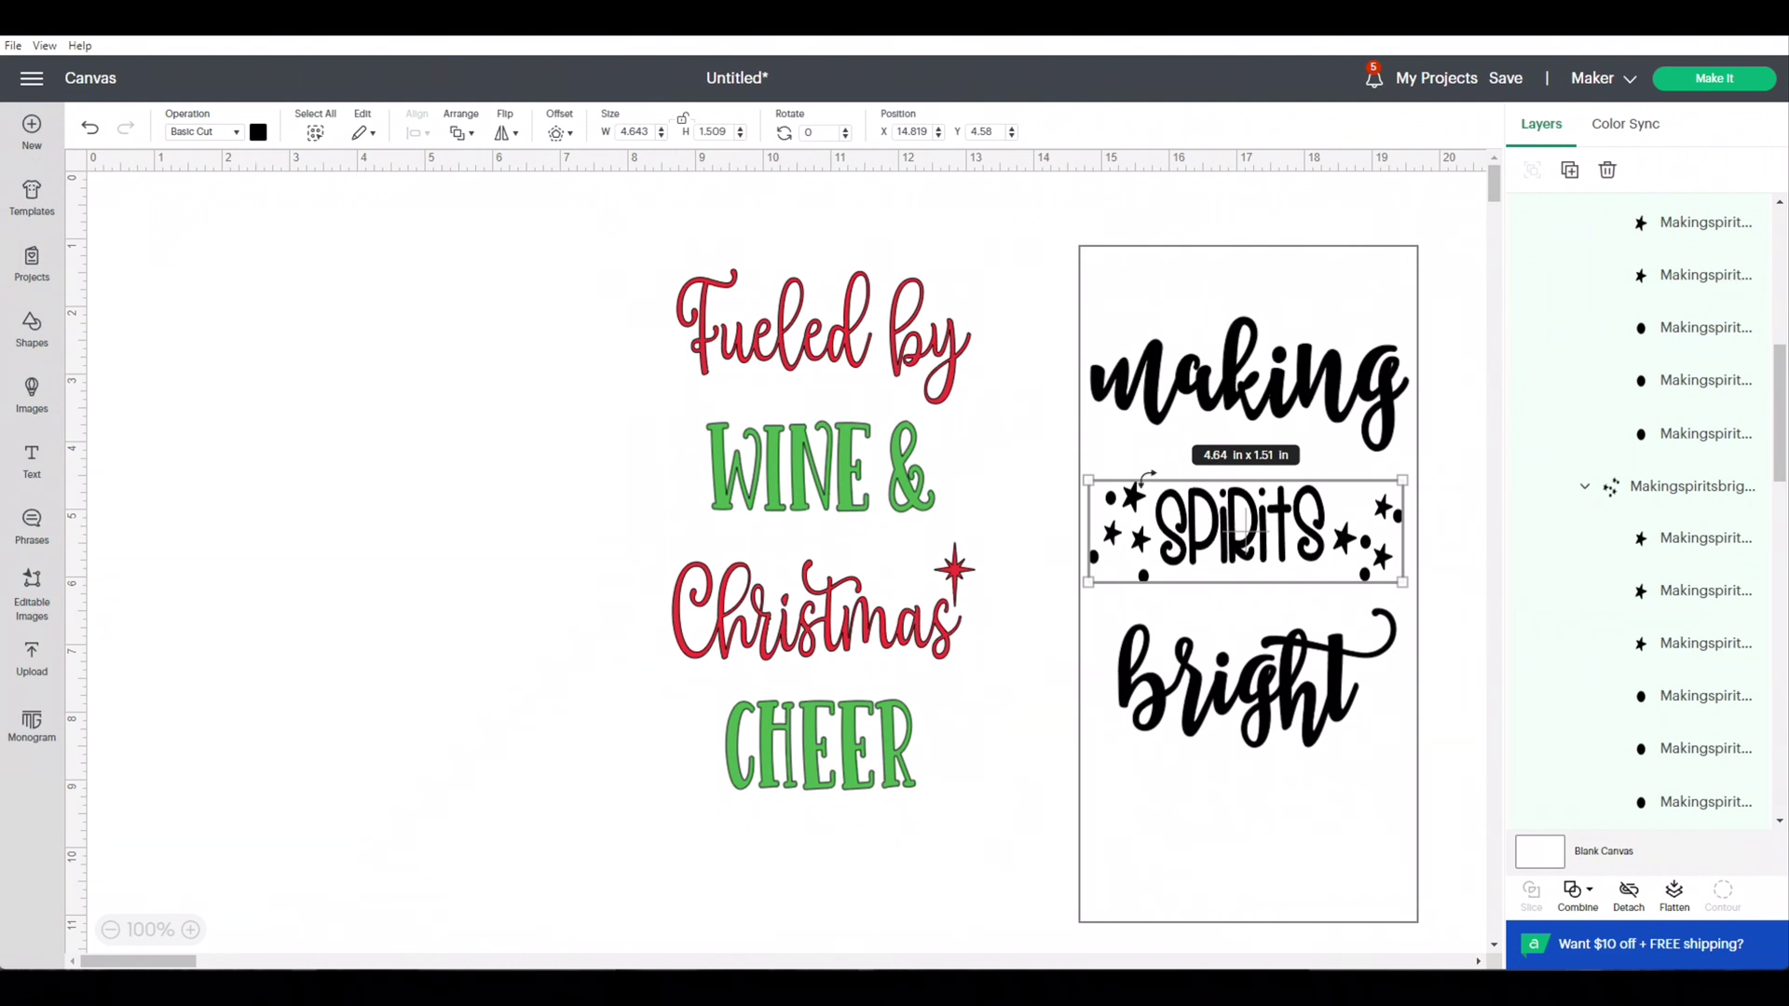
{"action": "left_click", "coordinate": [256, 138]}
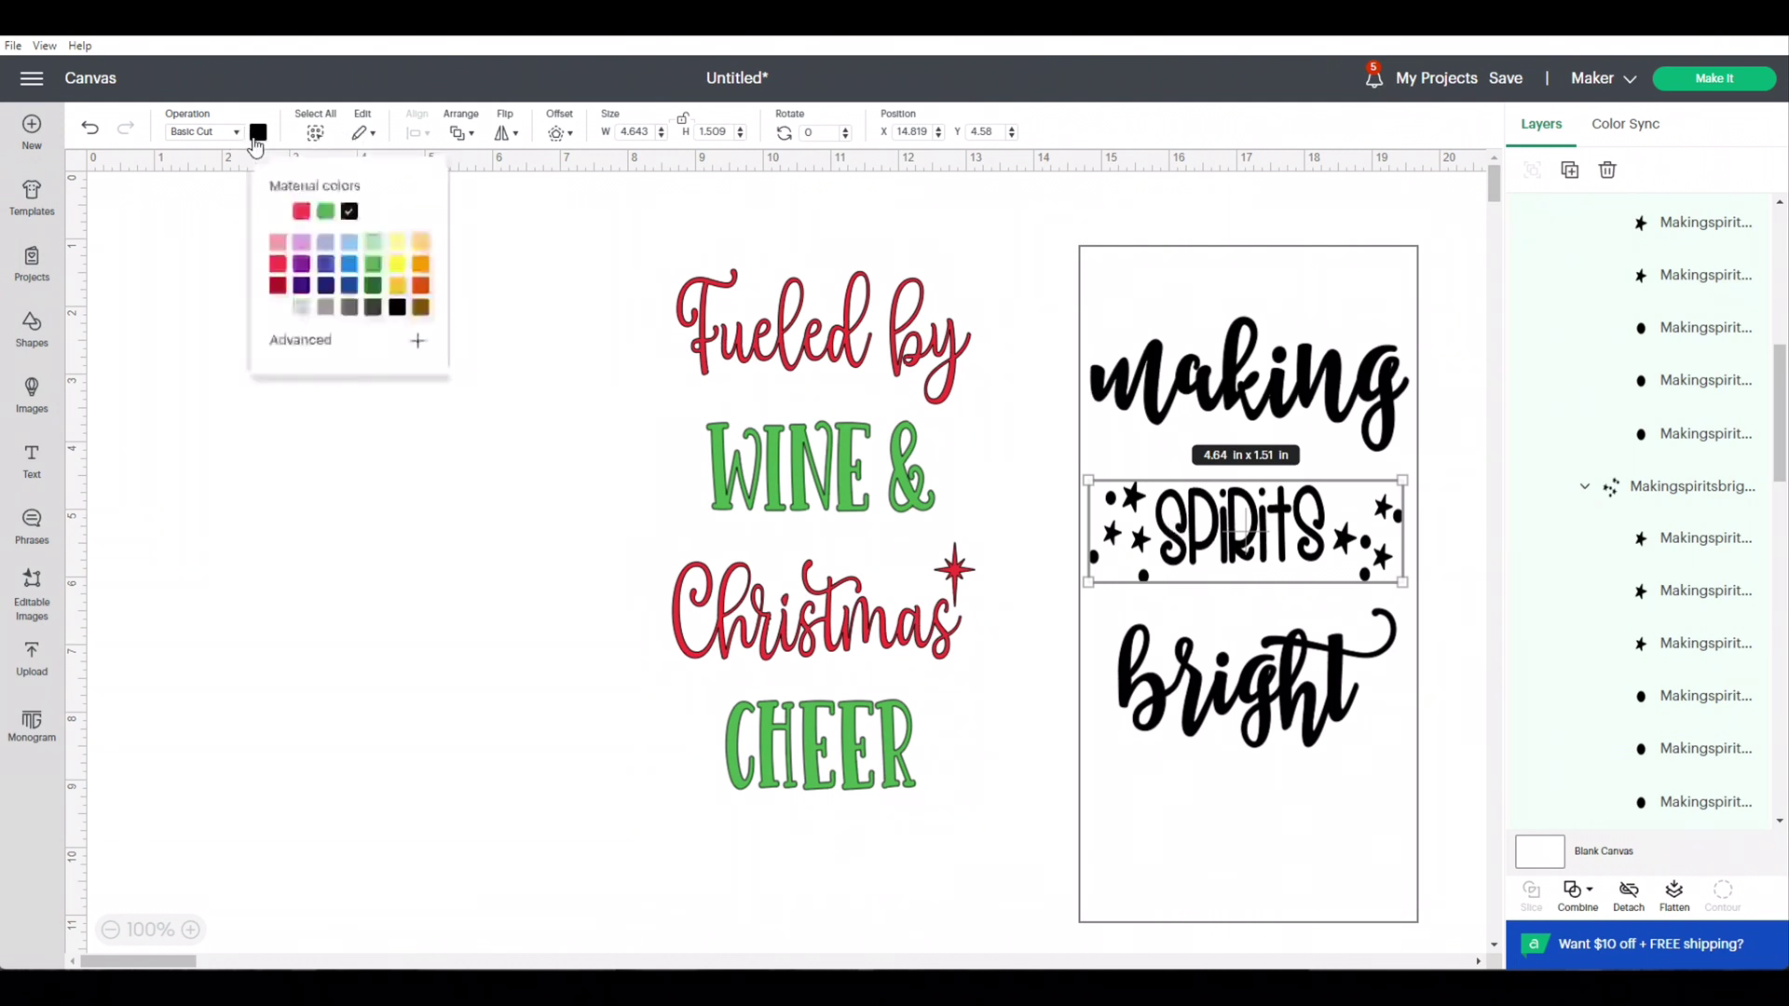
{"action": "left_click", "coordinate": [325, 211]}
Step: Attach the layers of "bright" together, and attach the layers of "making" together separately
{"action": "left_click", "coordinate": [1190, 363]}
{"action": "left_click", "coordinate": [1353, 629]}
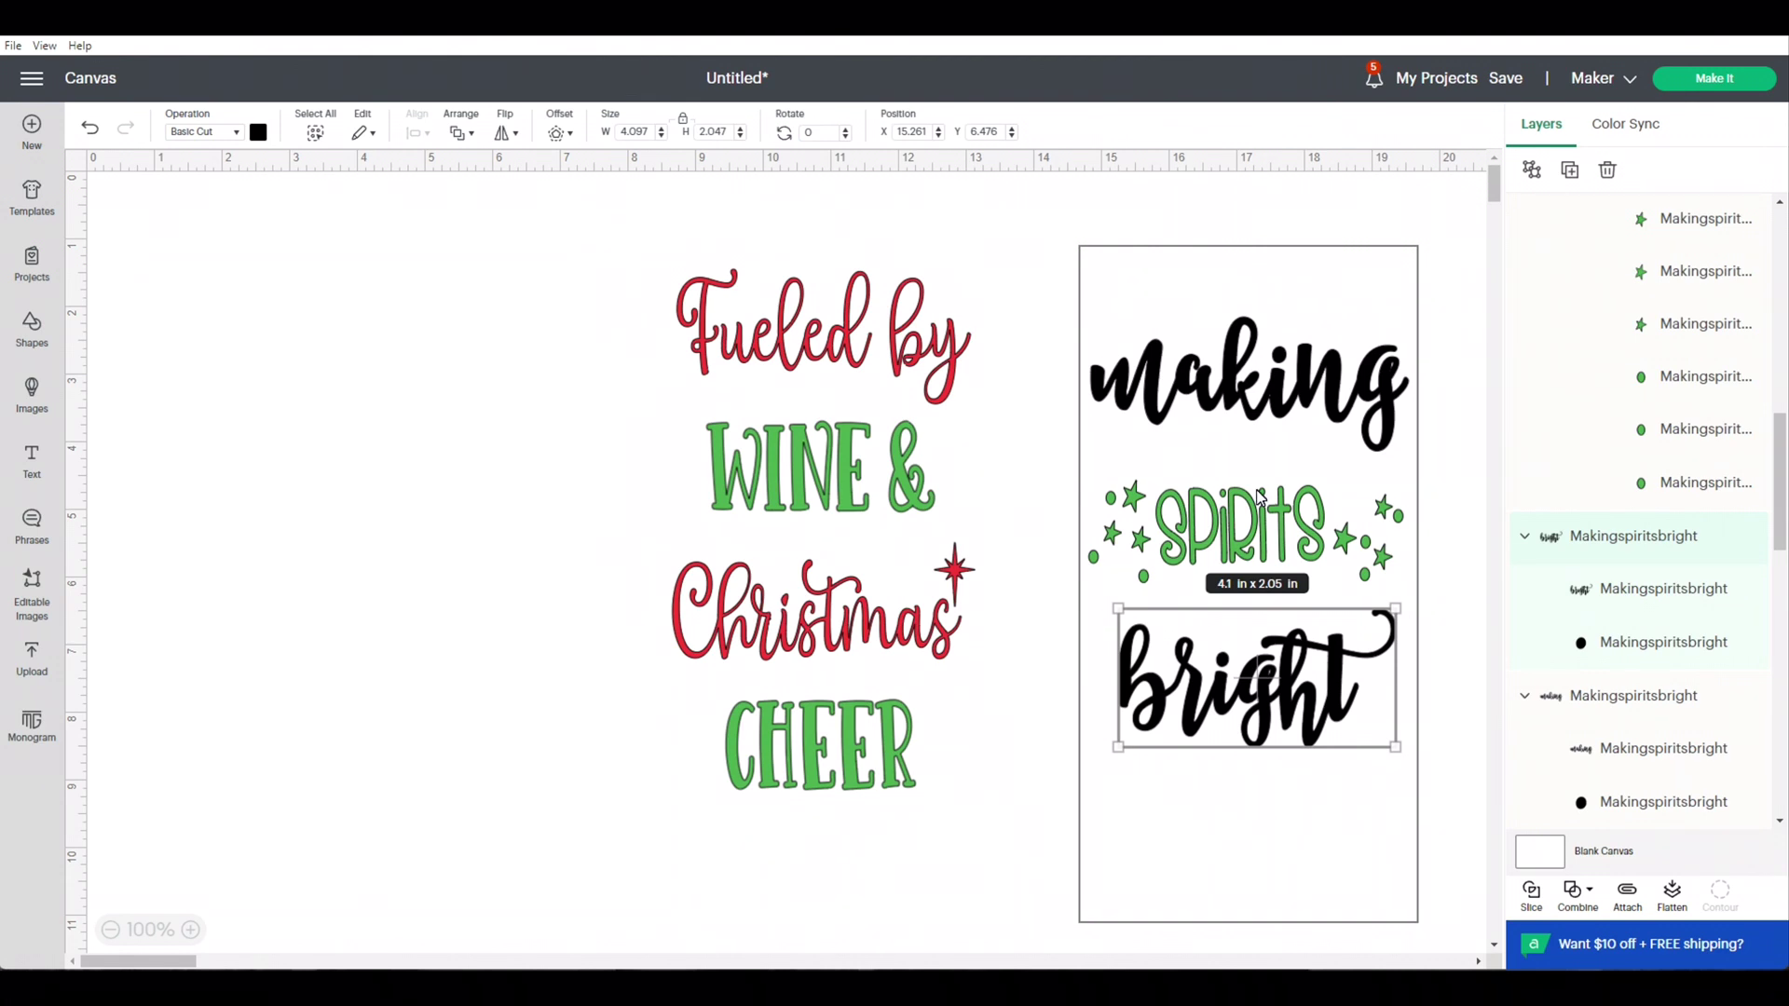
{"action": "left_click", "coordinate": [1279, 354]}
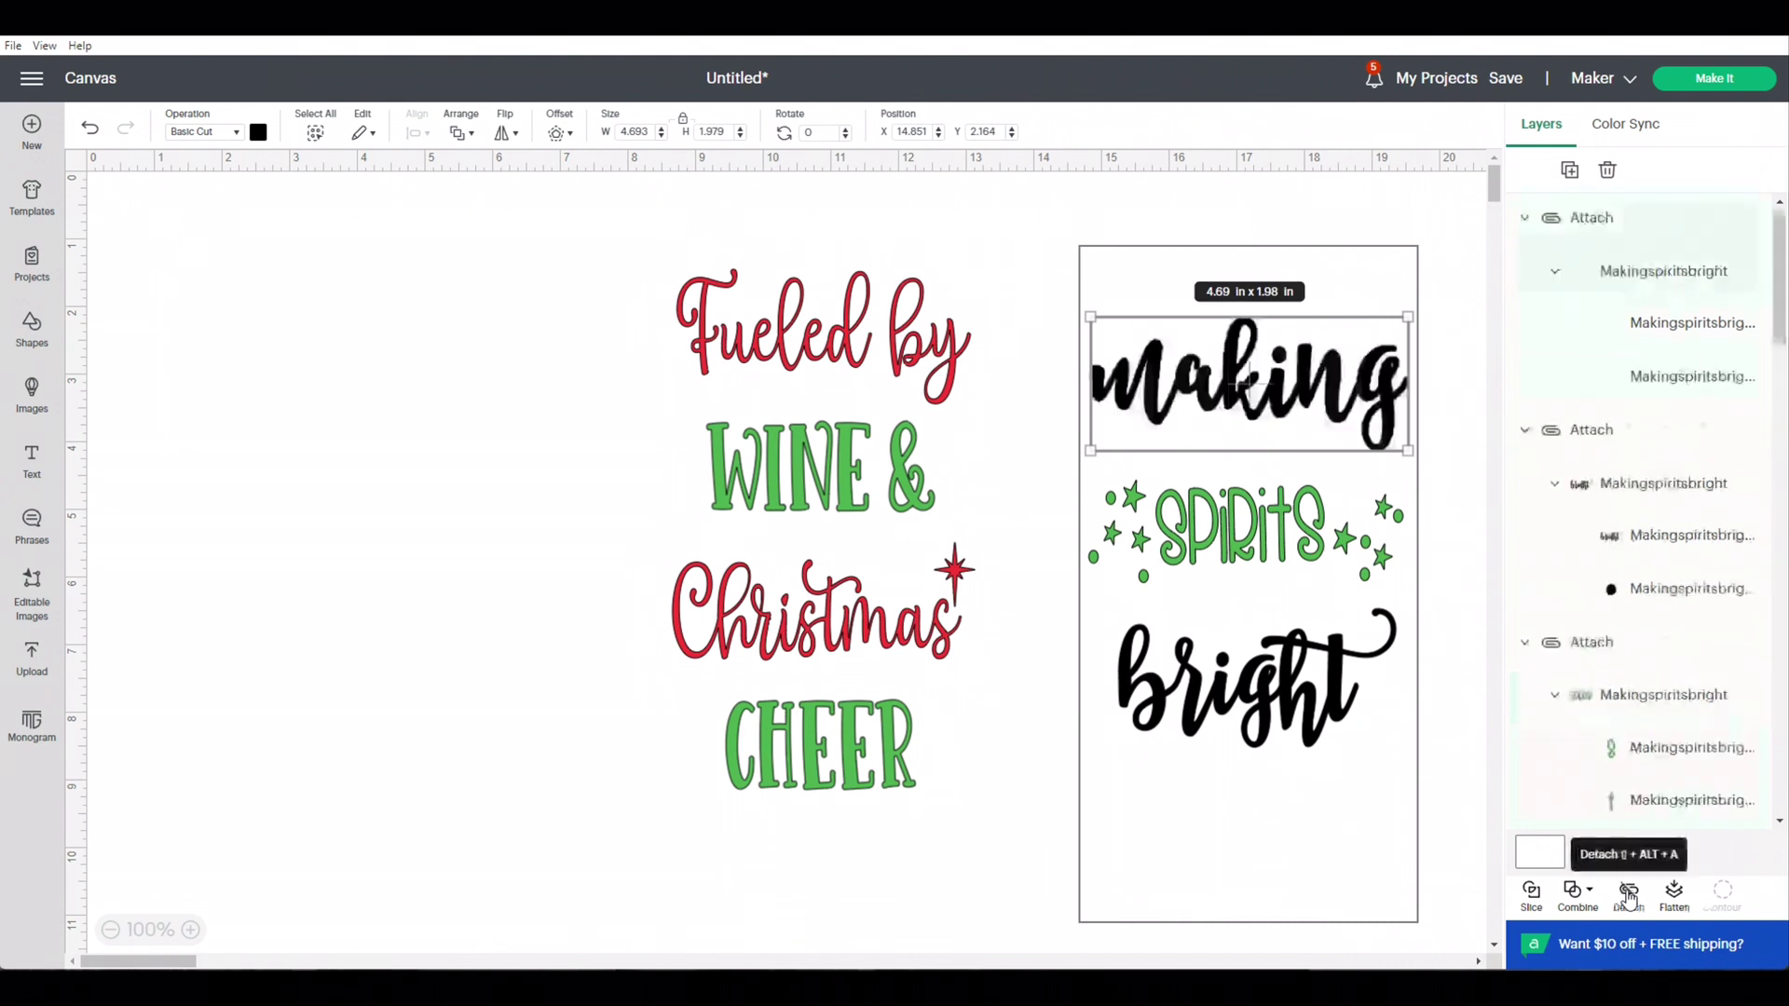
Step: Move the blank rectangle clear of the words and hide it, and send the project to mat preparation
{"action": "left_click_drag", "start_coordinate": [1138, 851], "coordinate": [275, 829]}
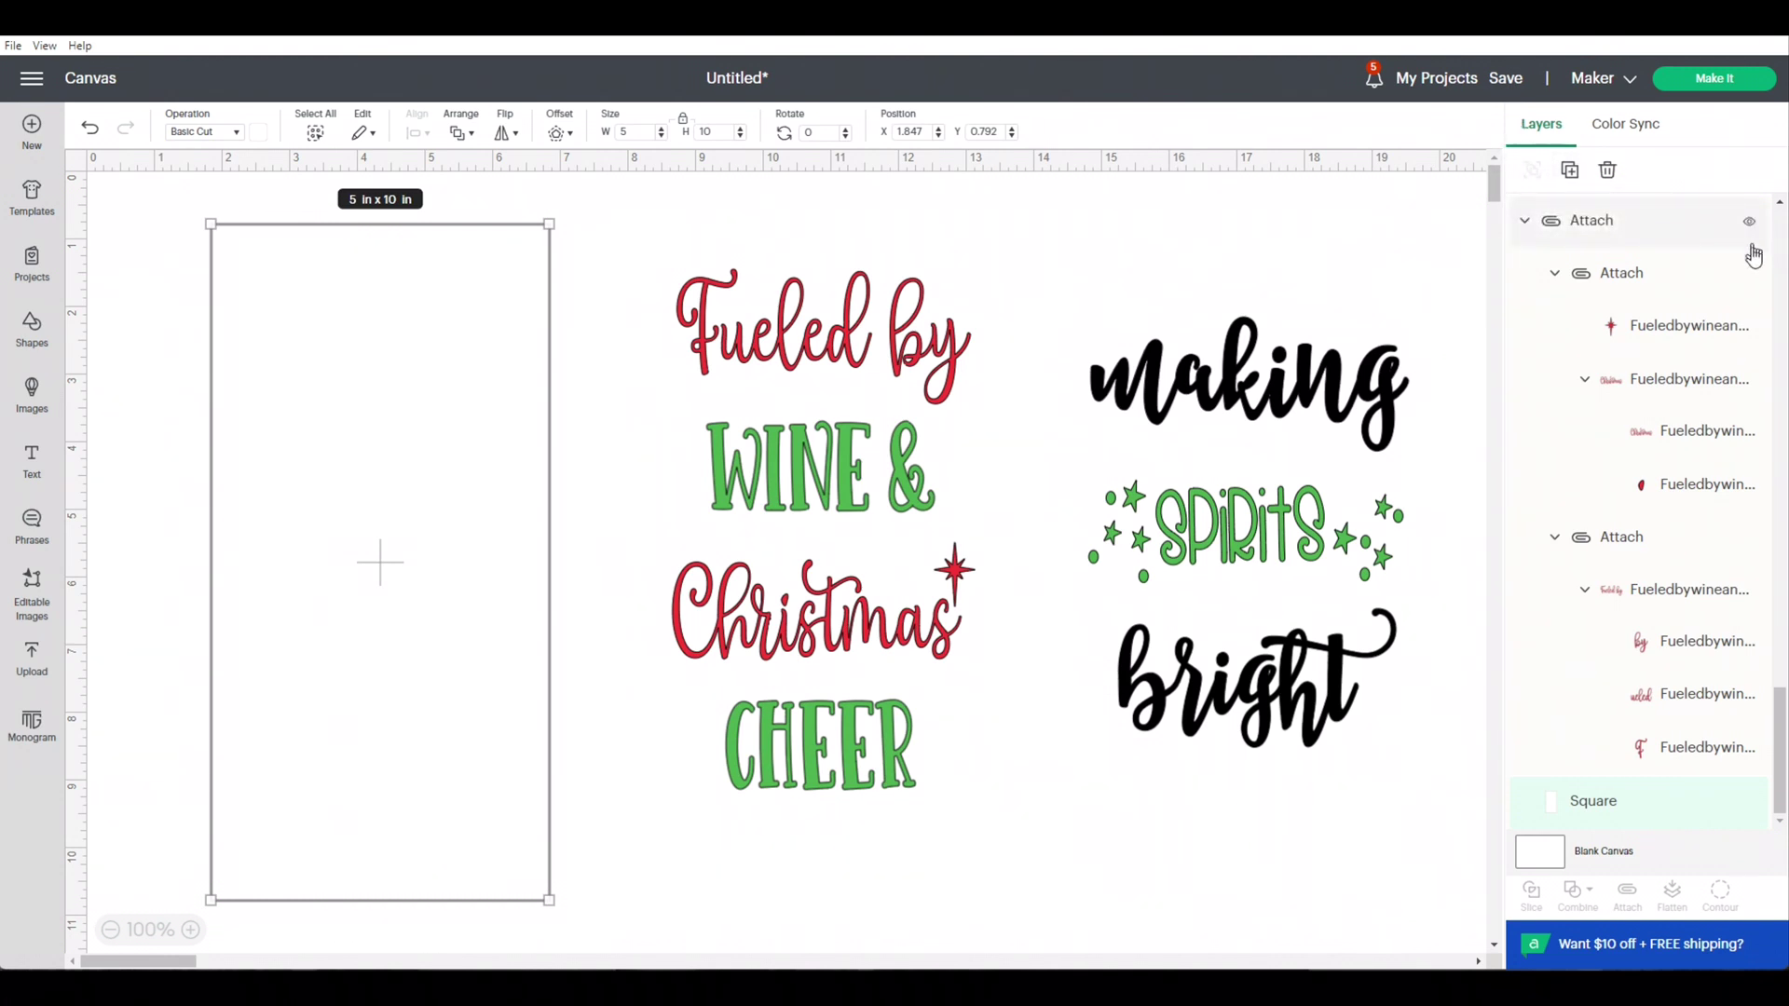
{"action": "left_click", "coordinate": [1749, 807]}
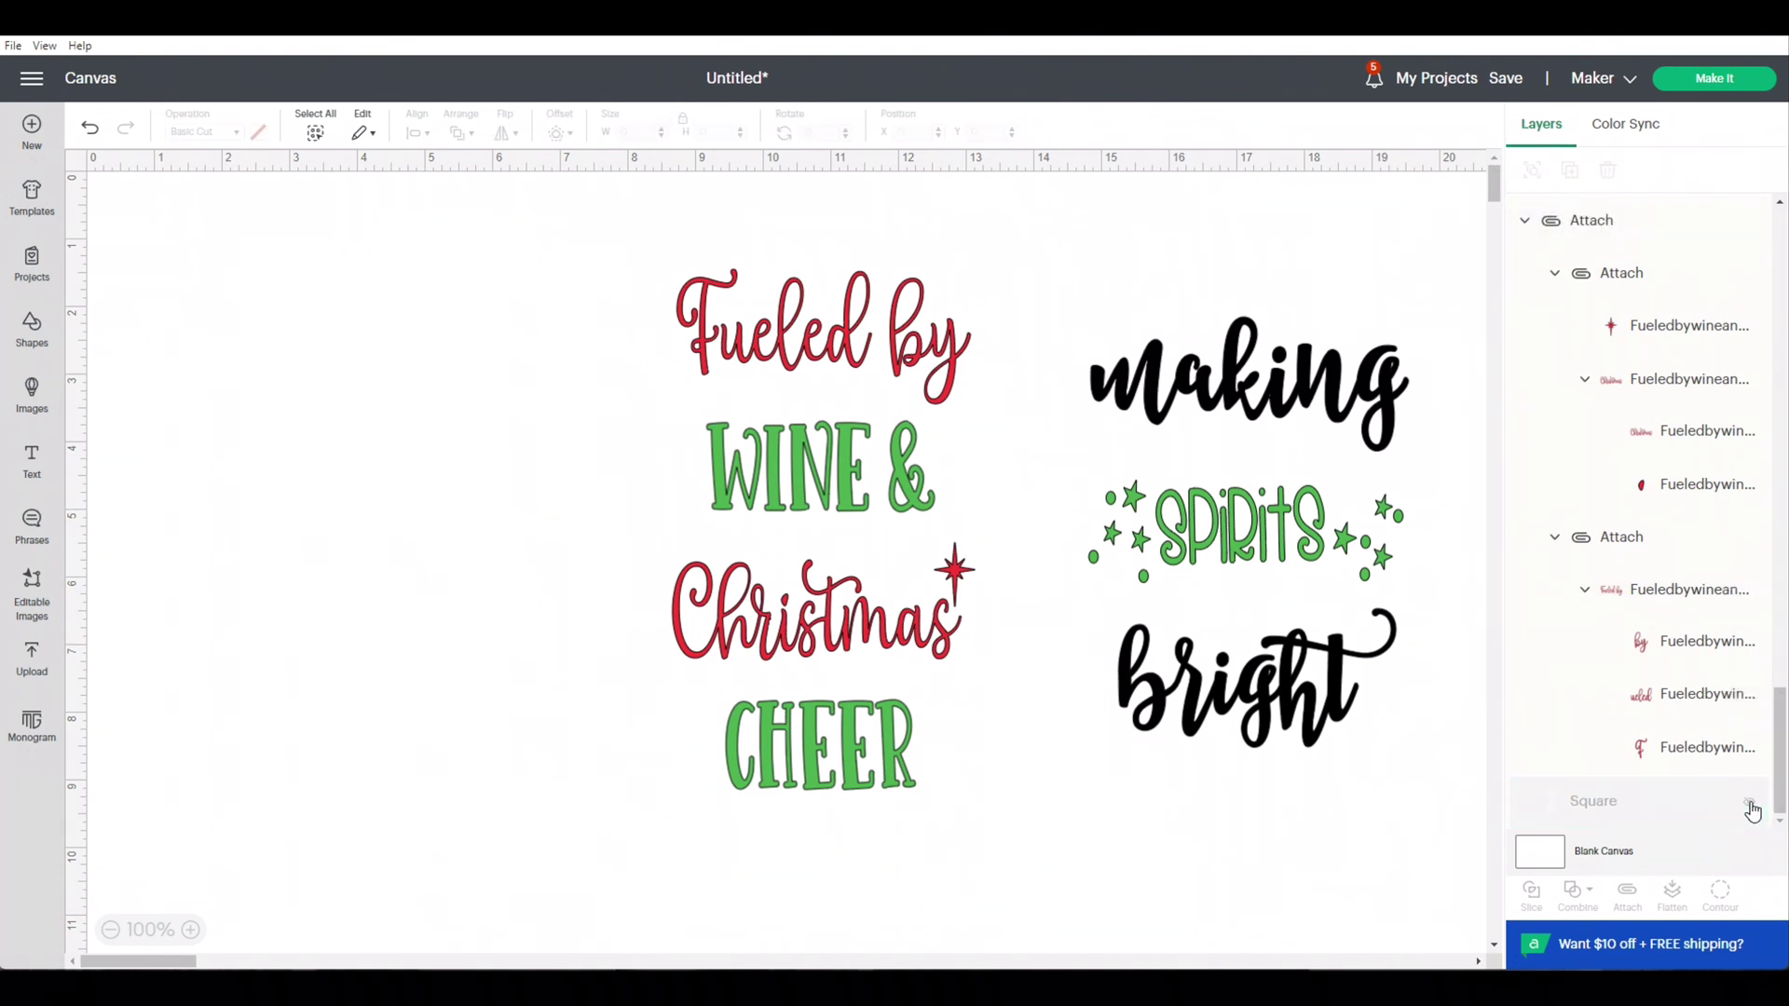
{"action": "left_click", "coordinate": [1694, 78]}
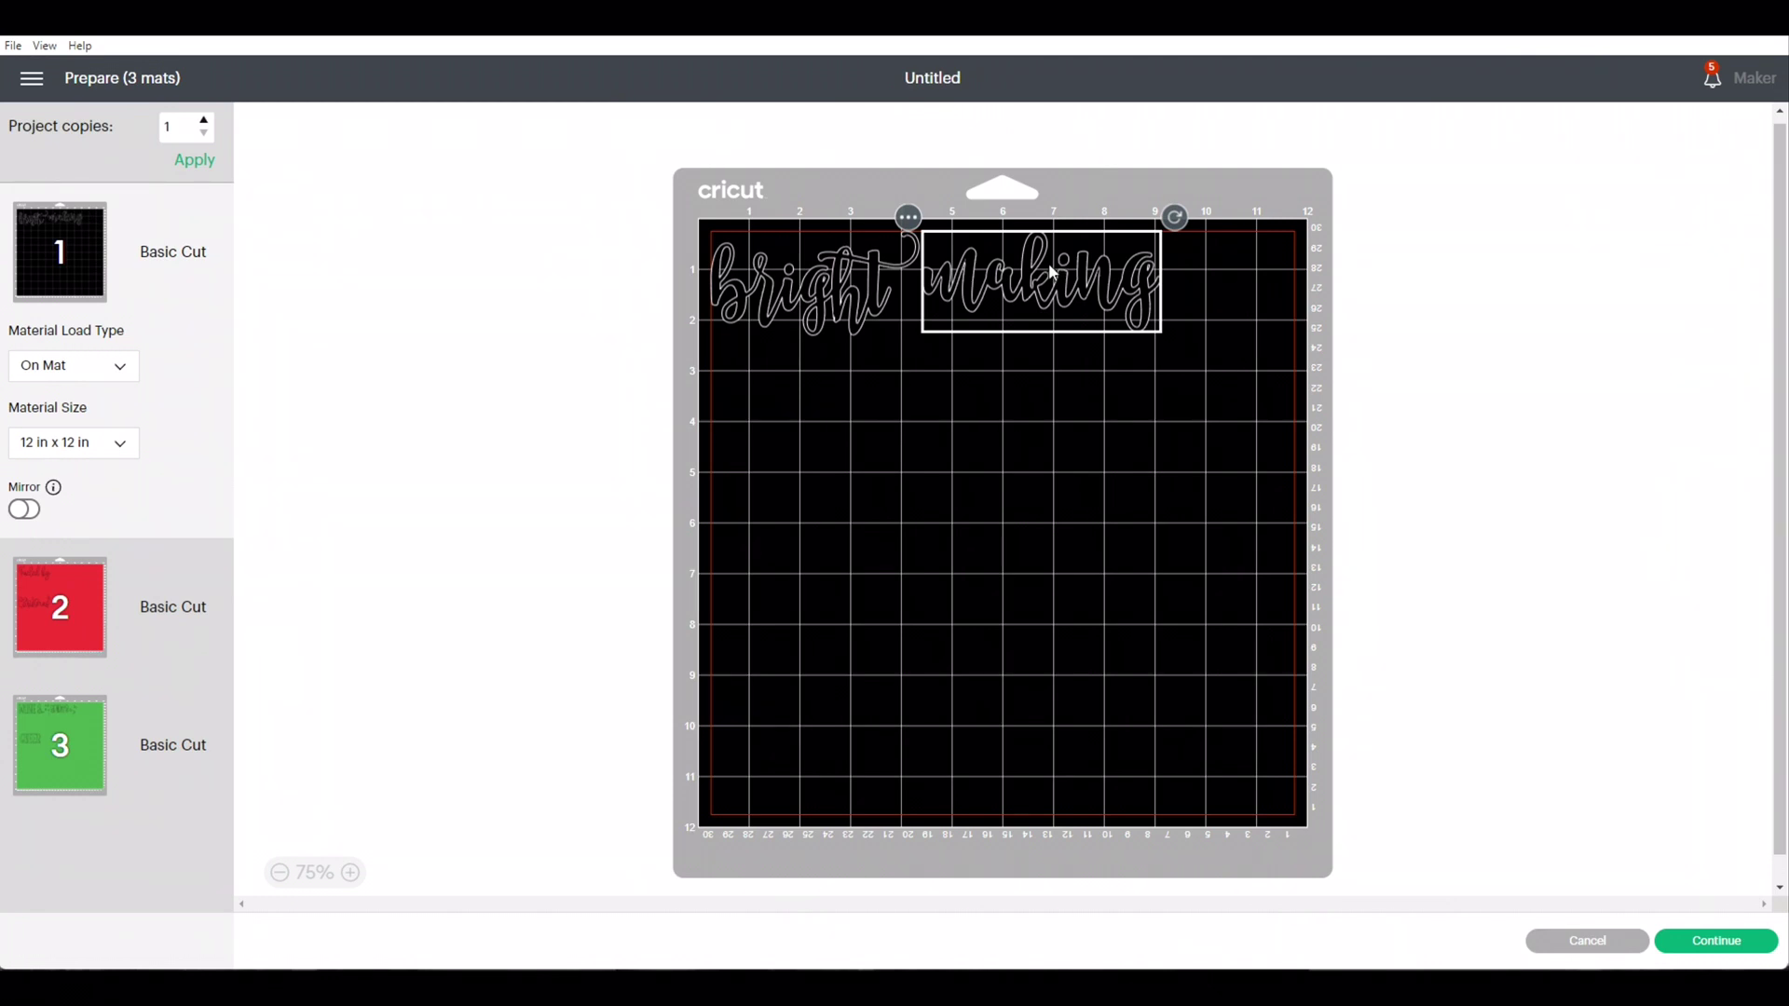
Step: Turn on mirroring for the black, red and green mats
{"action": "left_click", "coordinate": [21, 518]}
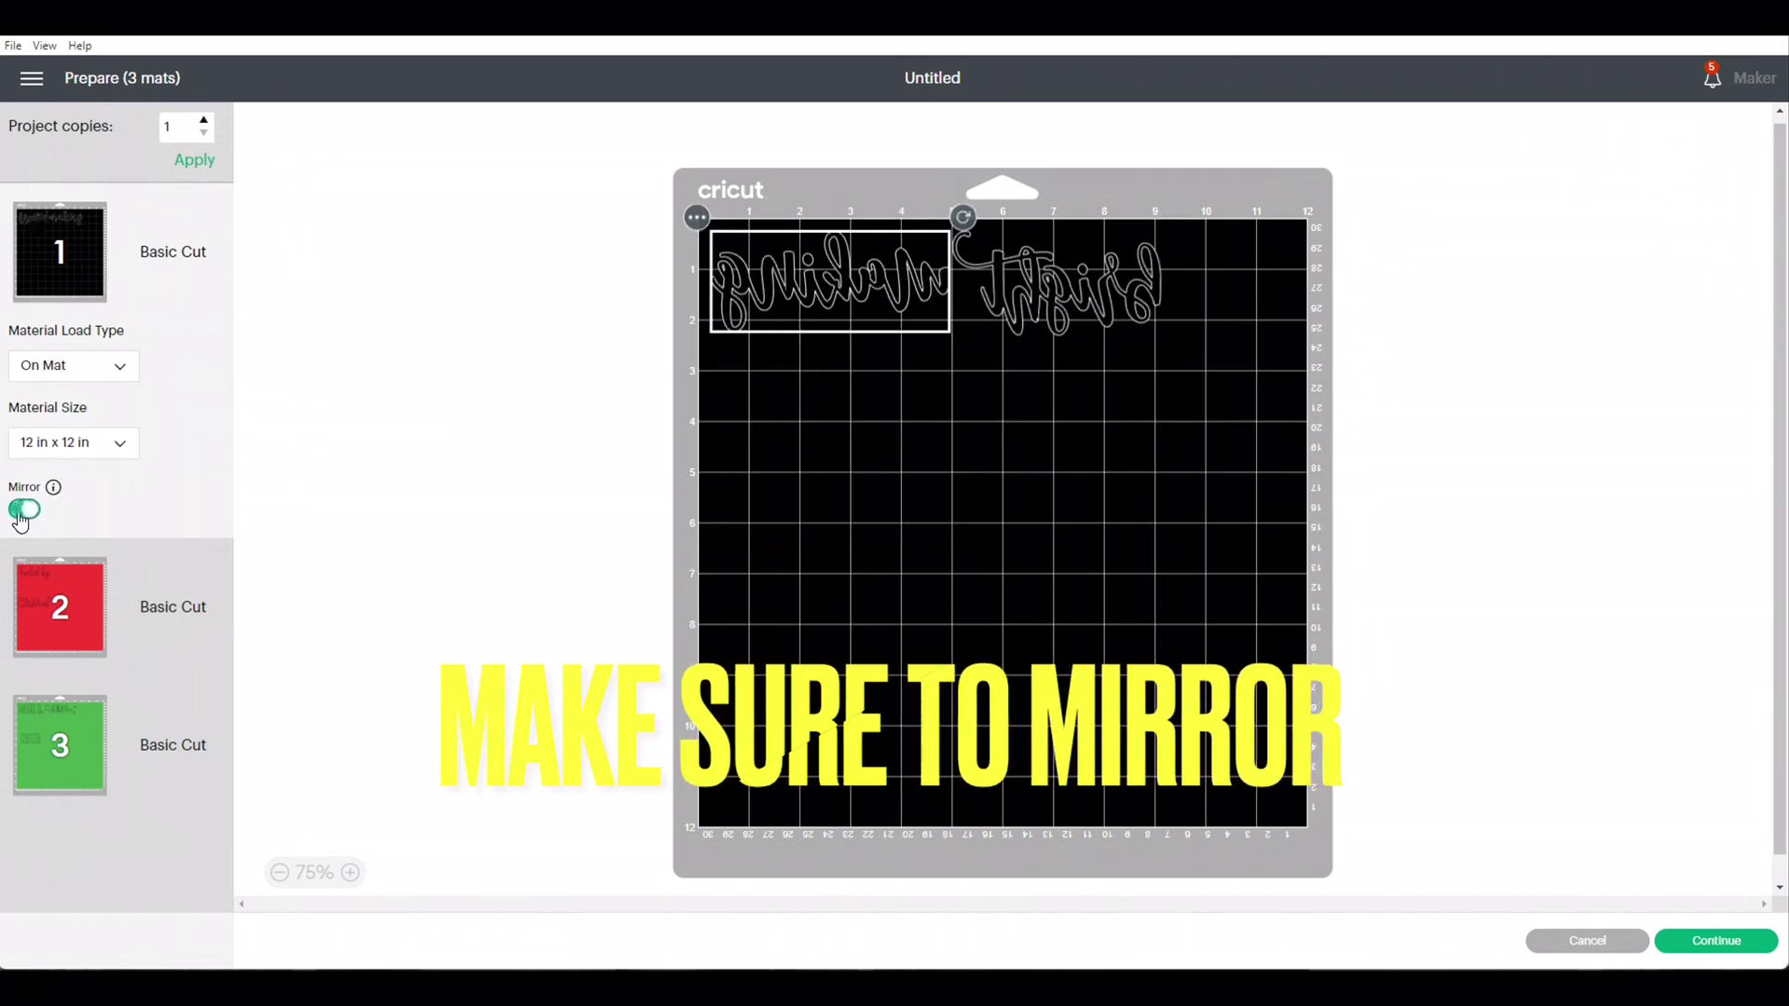
{"action": "left_click", "coordinate": [45, 615]}
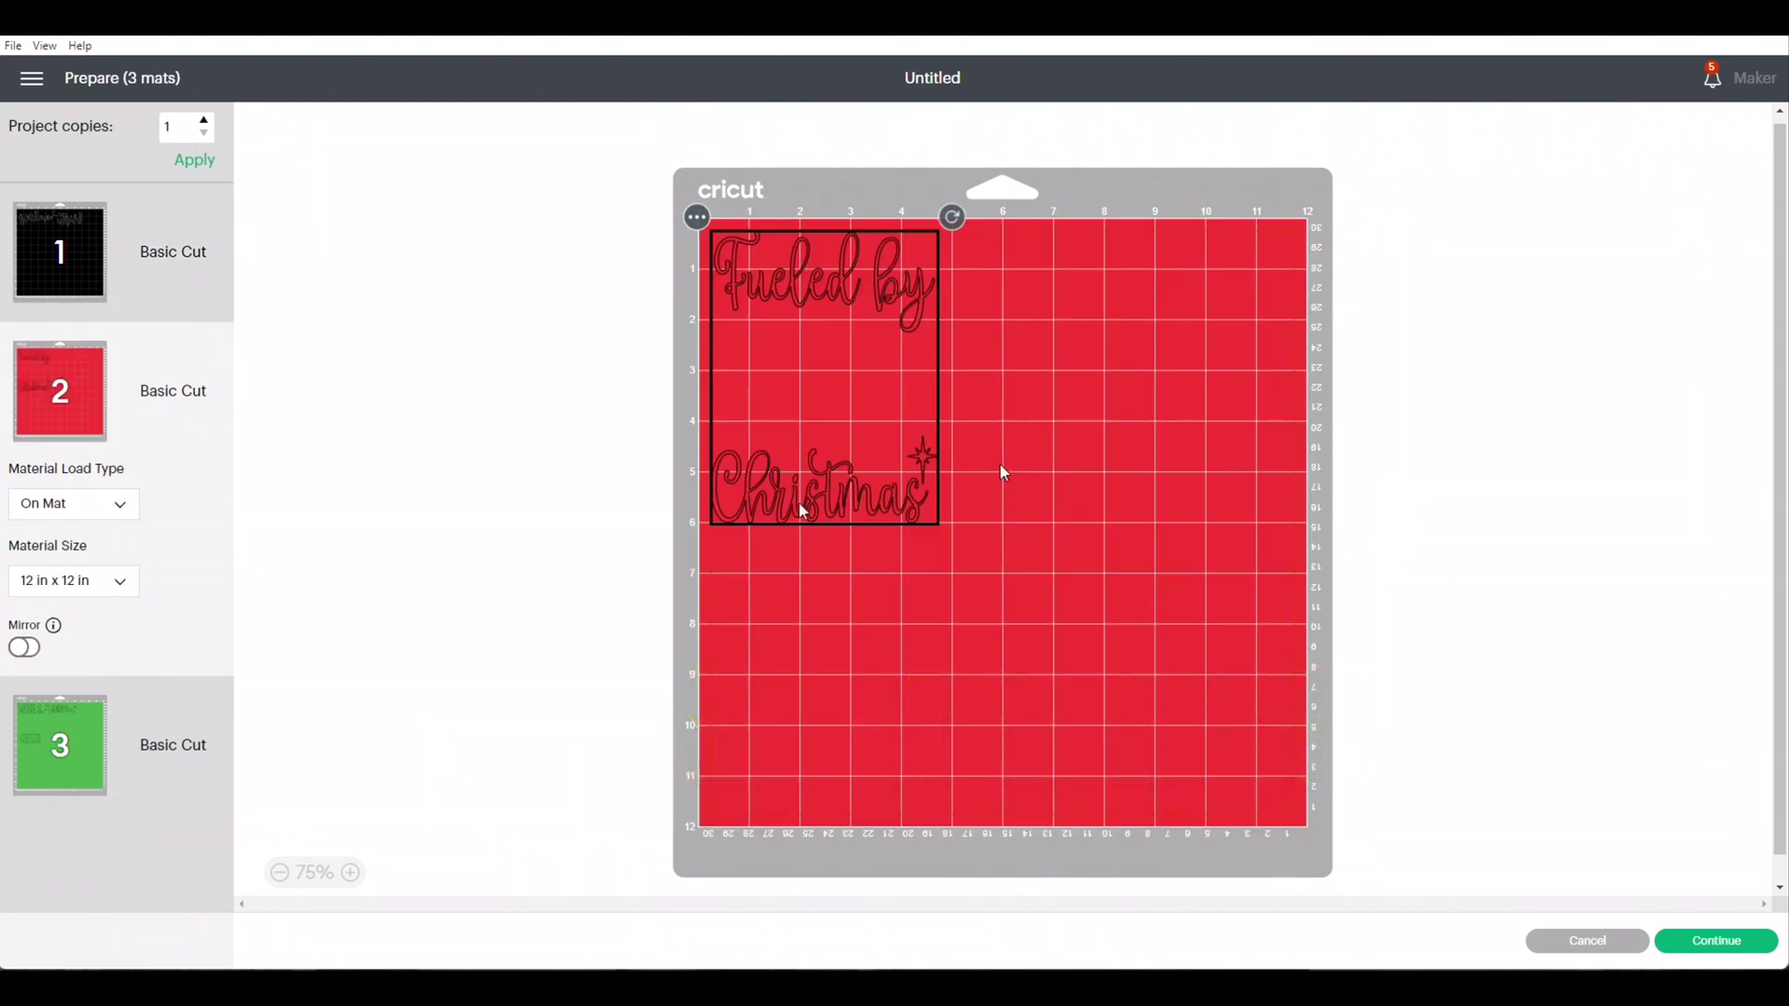
{"action": "left_click", "coordinate": [22, 649]}
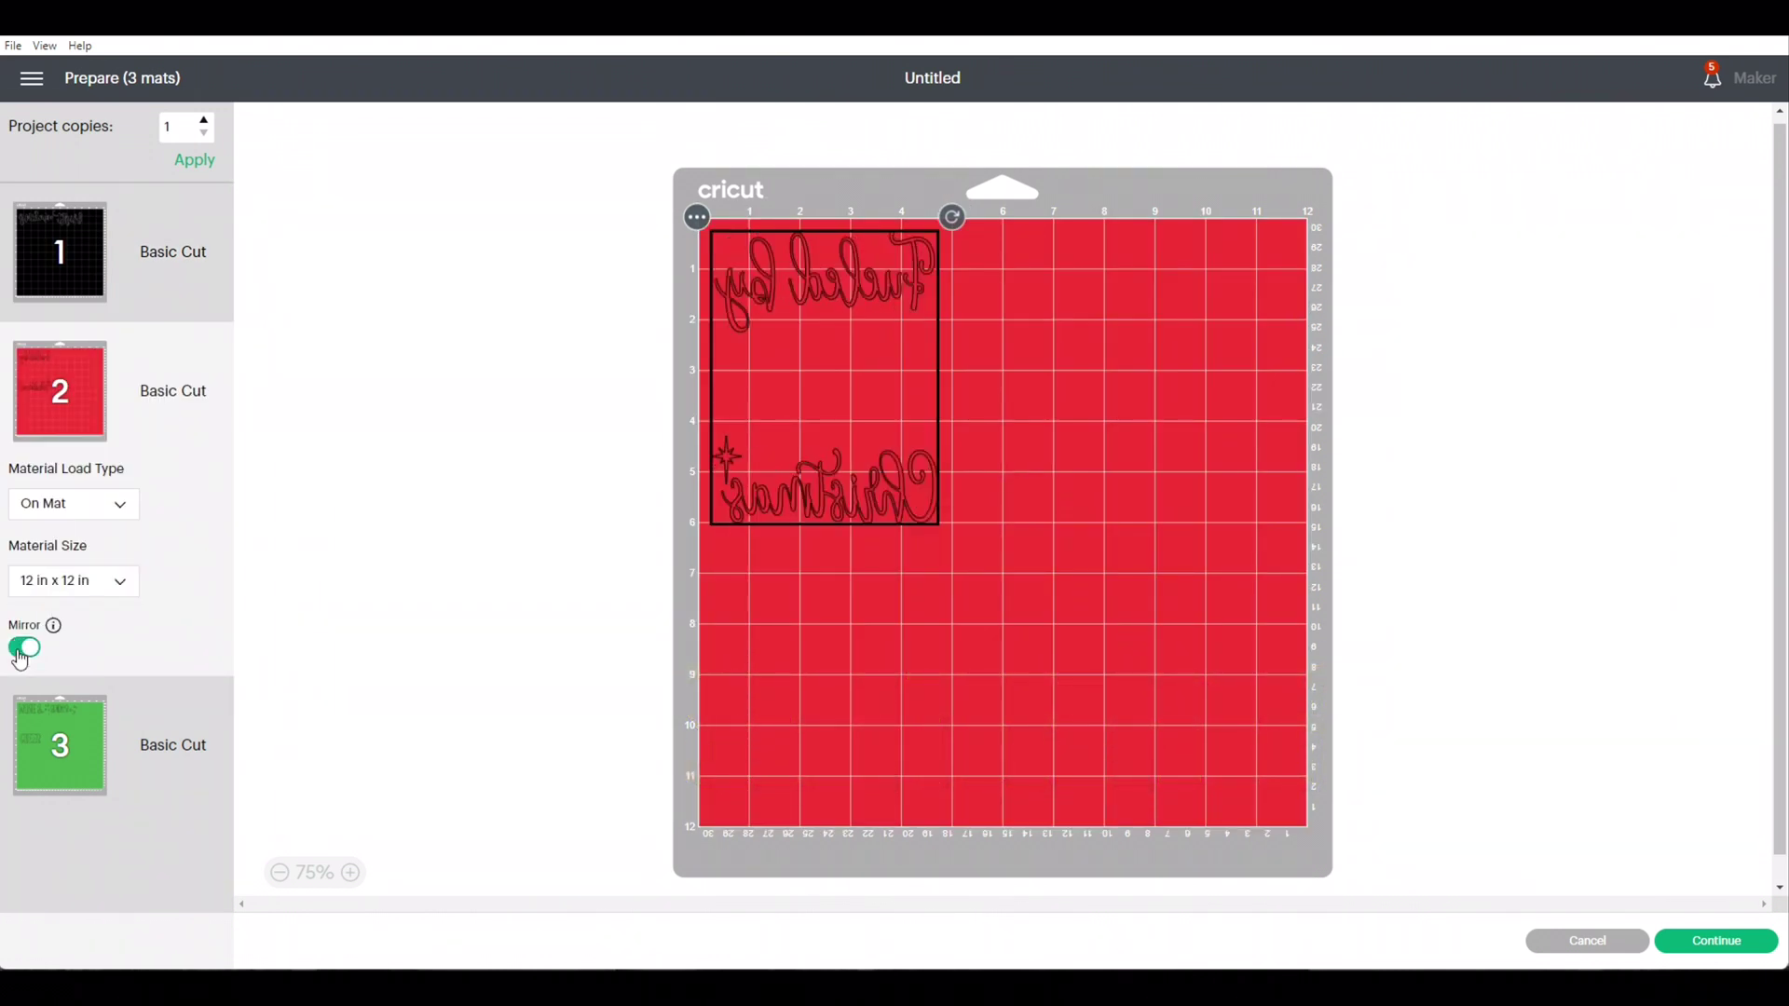
{"action": "left_click", "coordinate": [59, 760]}
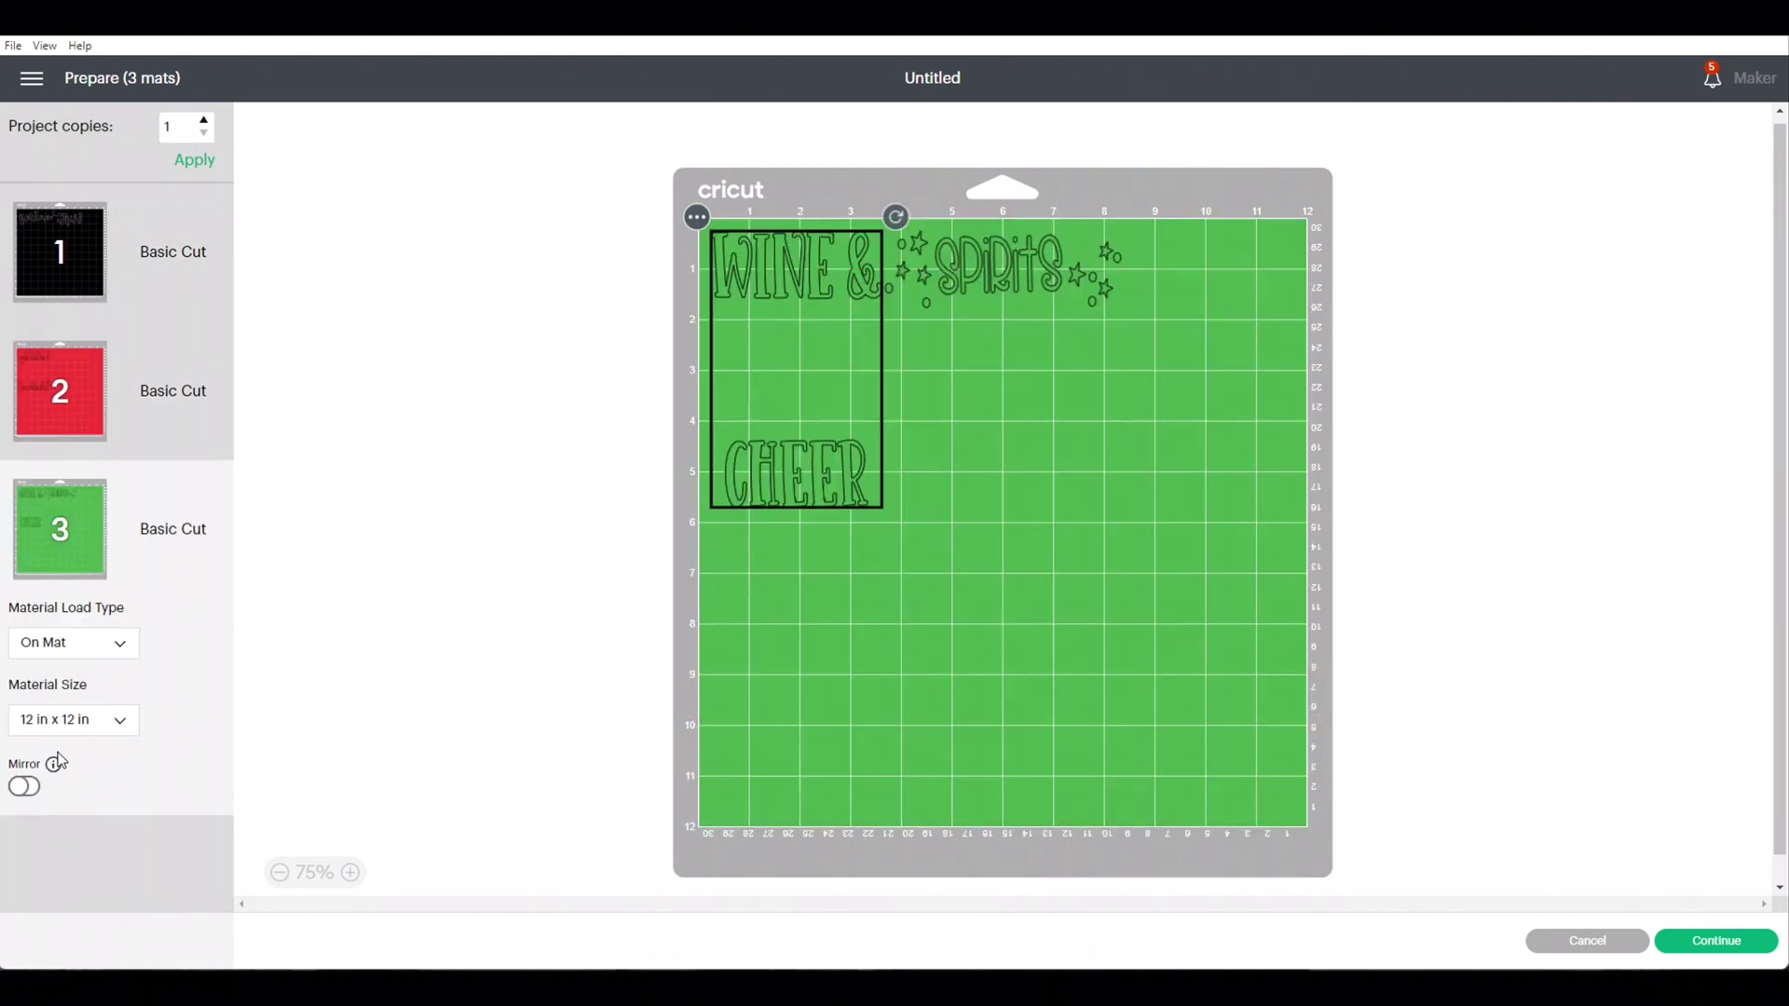
{"action": "left_click", "coordinate": [21, 788]}
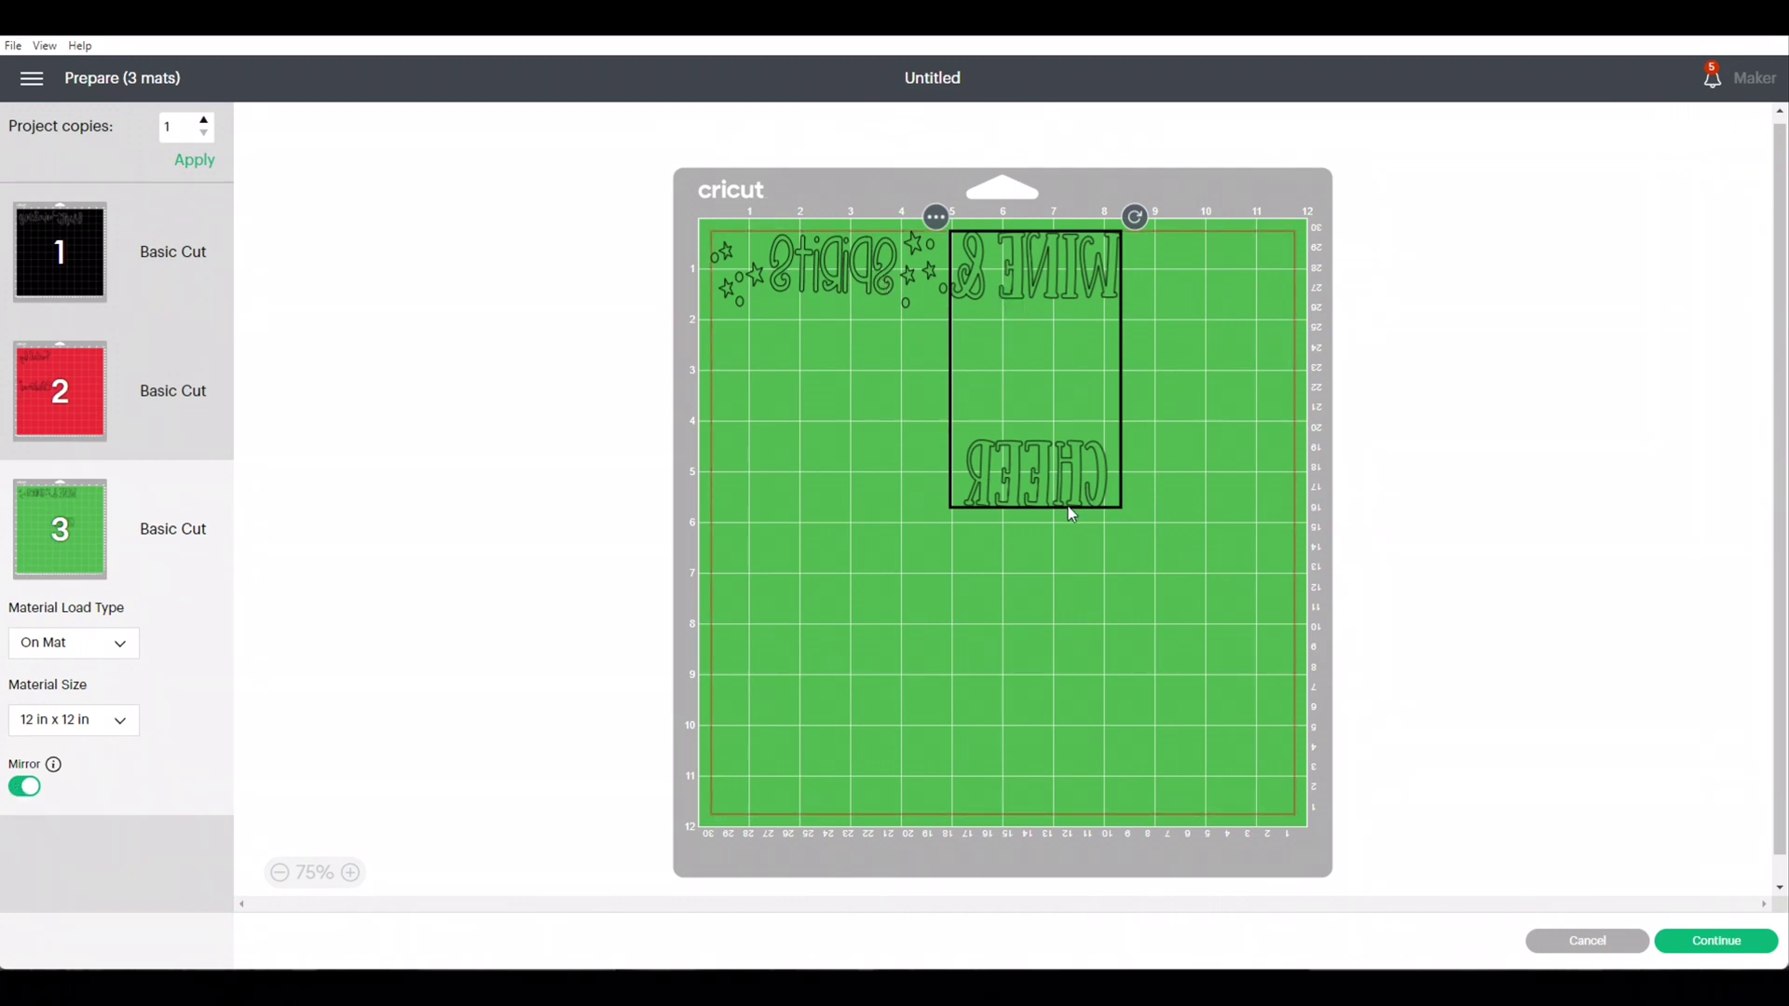
Step: Move "SPIRITS" with its stars from the green mat to the black mat and place it below "making"
{"action": "left_click", "coordinate": [857, 261]}
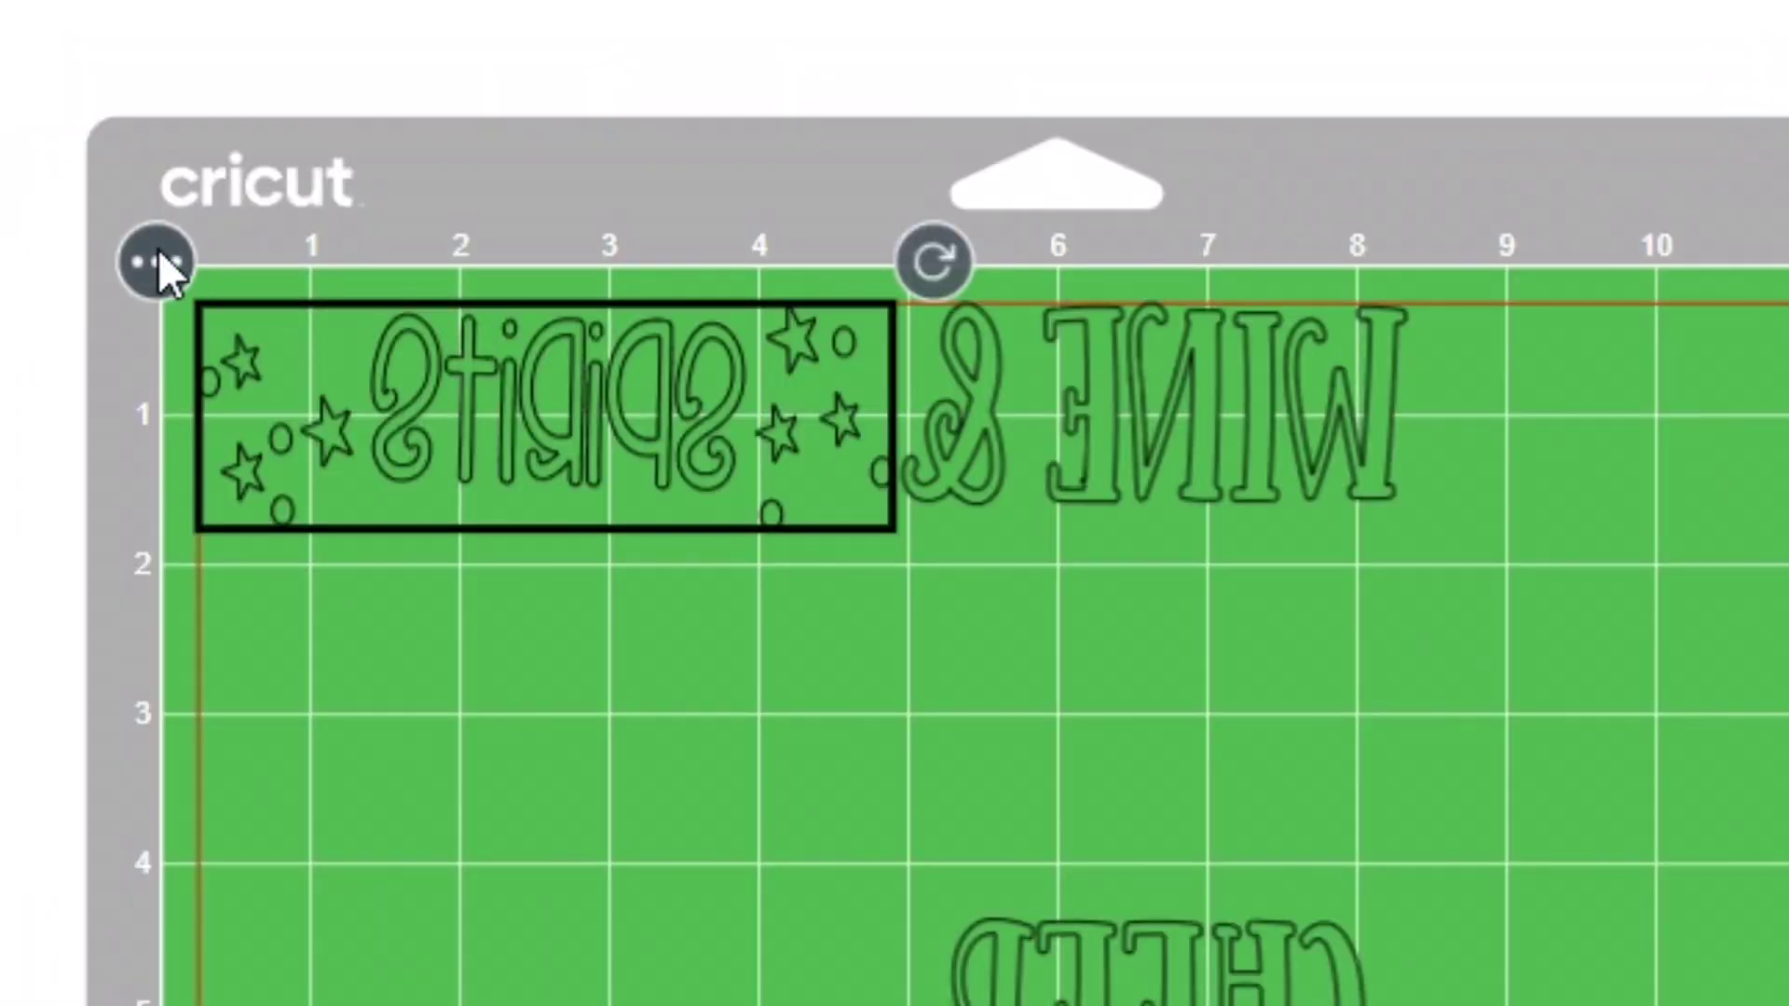
{"action": "left_click", "coordinate": [159, 250]}
{"action": "left_click", "coordinate": [149, 383]}
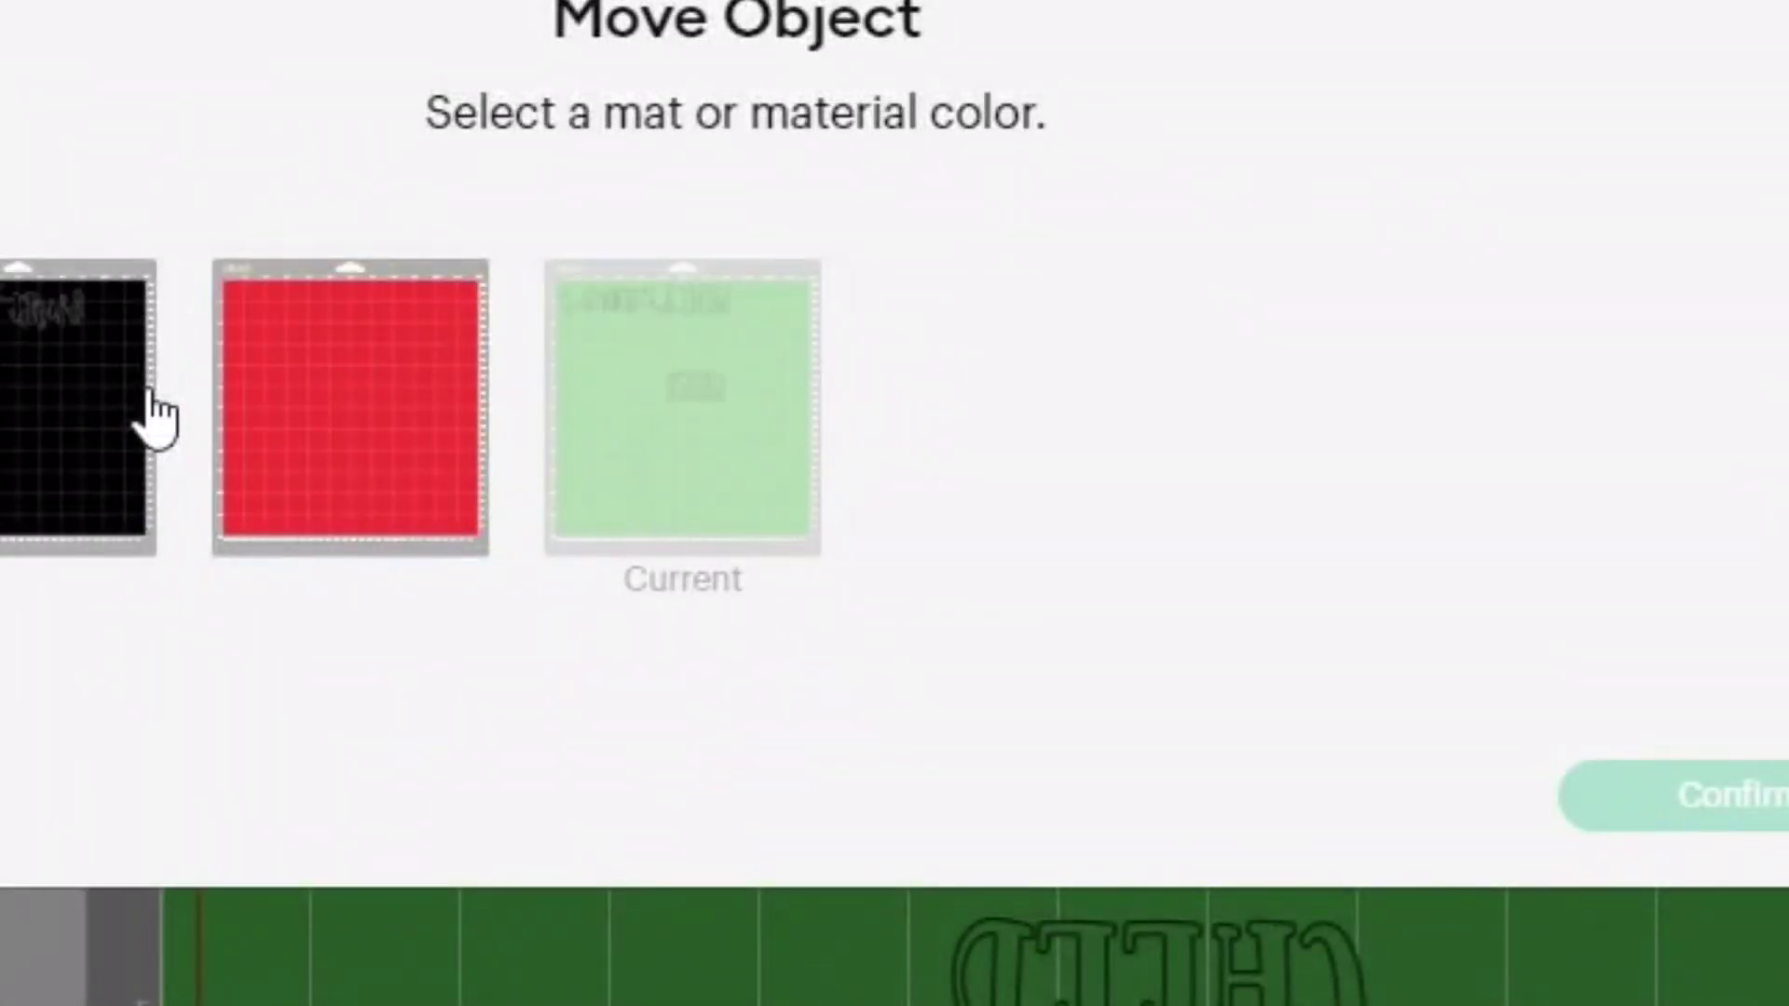
{"action": "left_click", "coordinate": [16, 451]}
{"action": "left_click", "coordinate": [1773, 822]}
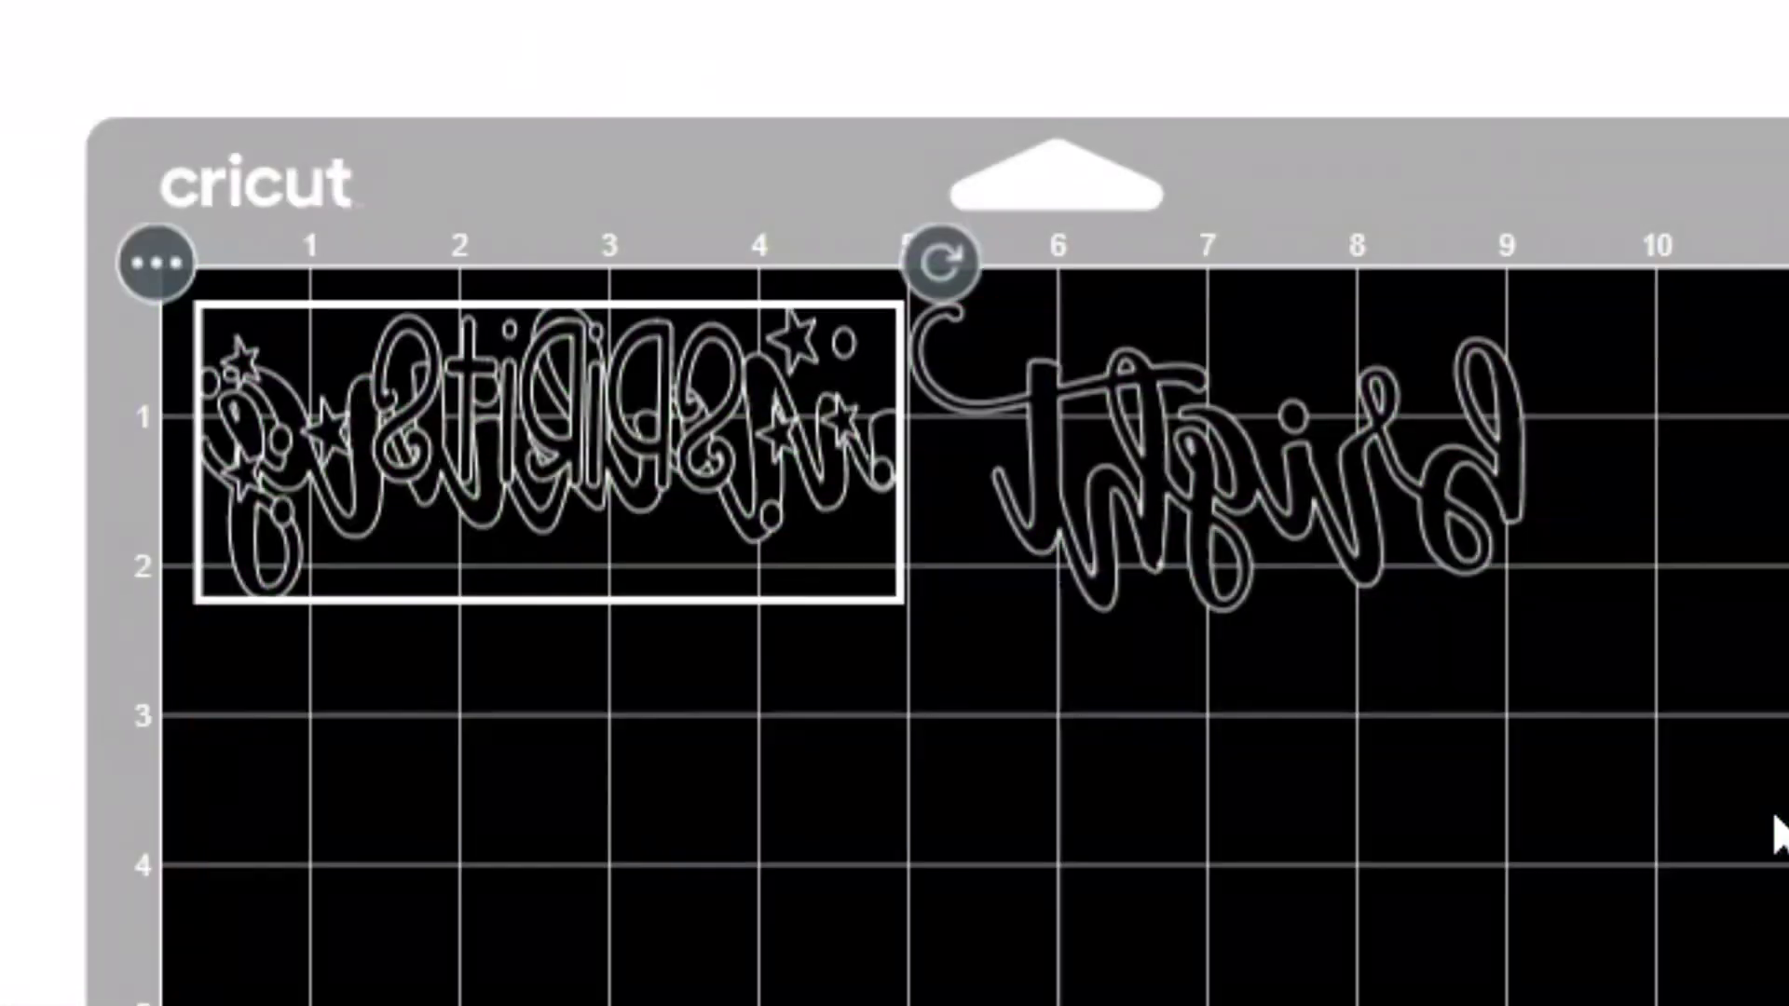
{"action": "left_click_drag", "start_coordinate": [338, 582], "coordinate": [548, 832]}
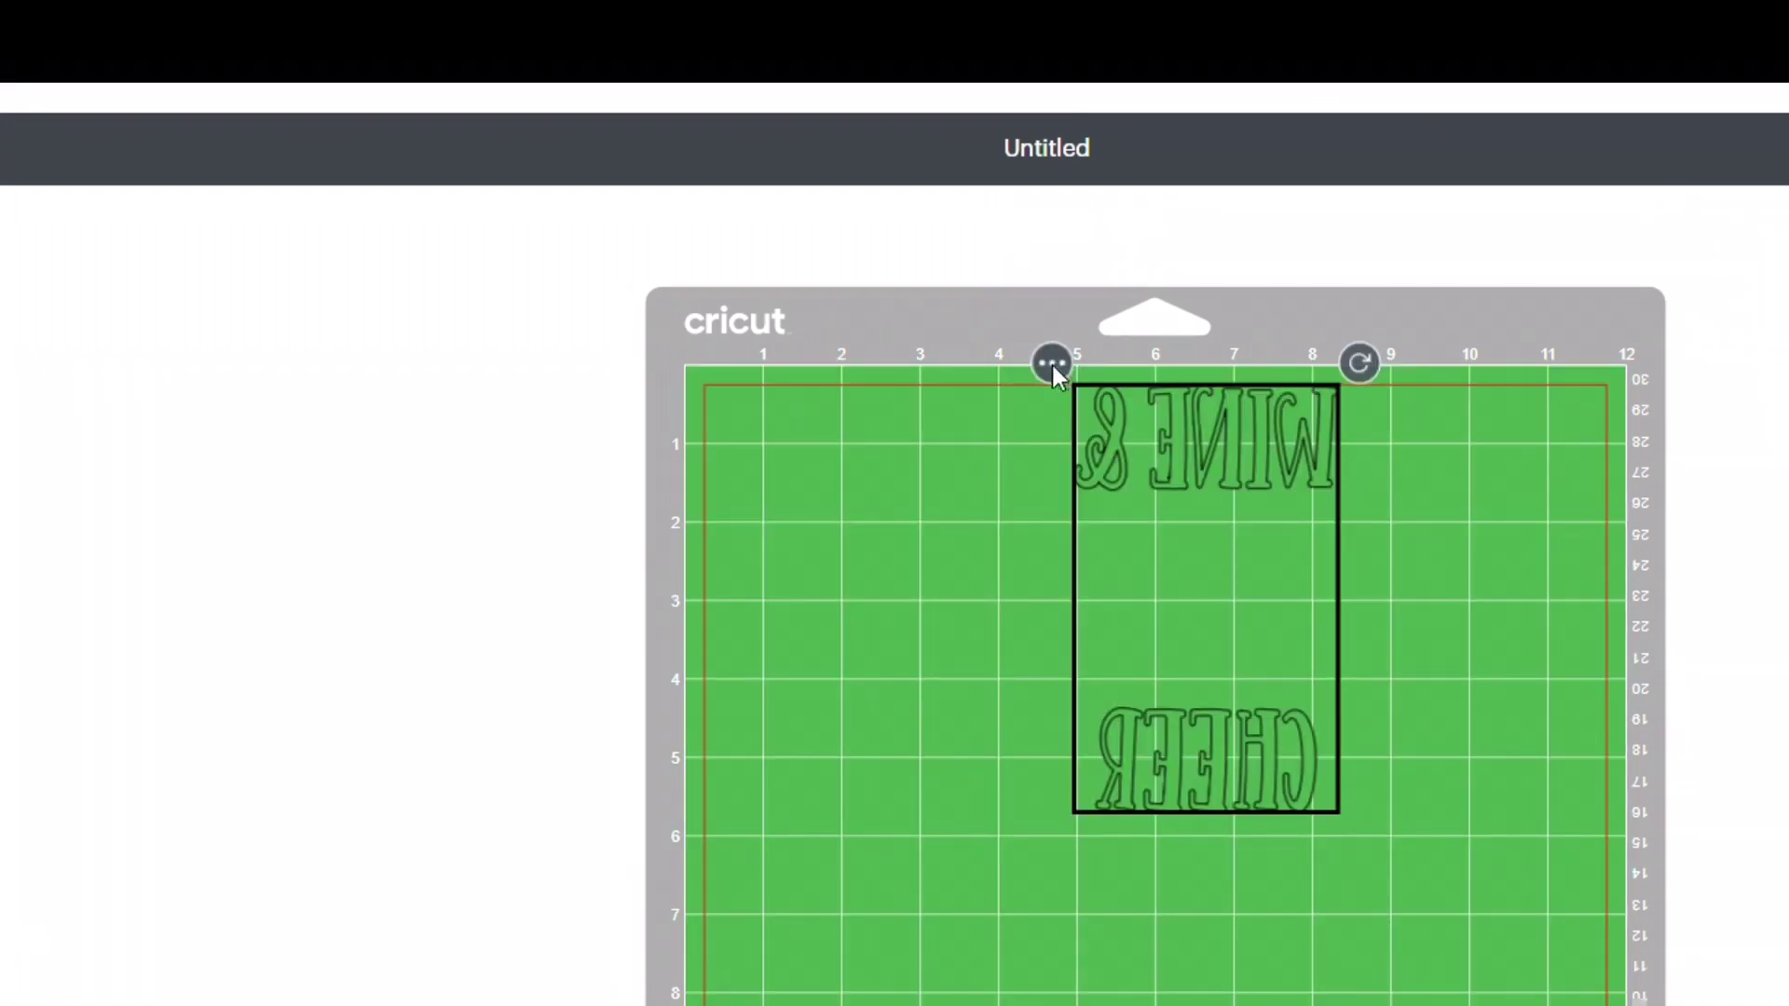
Step: Move the "WINE &" and "CHEER" group from the green mat to the black mat and place it below "SPIRITS"
{"action": "left_click", "coordinate": [1053, 366]}
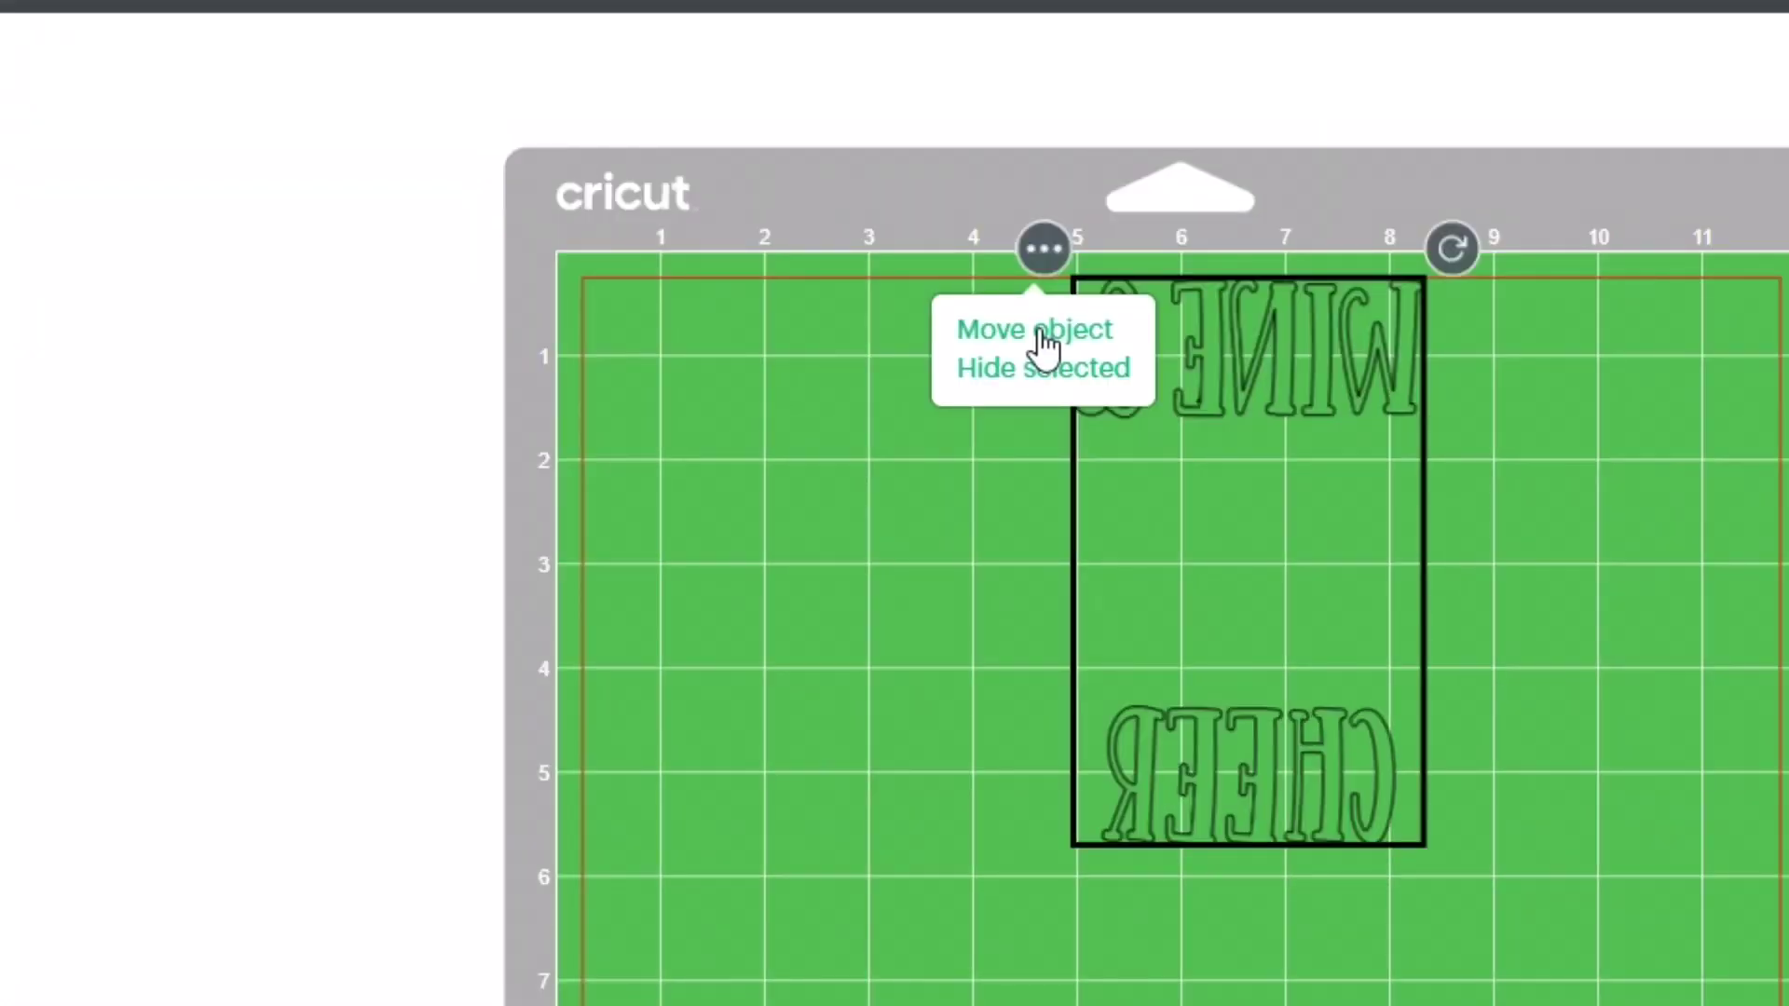
{"action": "left_click", "coordinate": [1050, 423]}
{"action": "left_click", "coordinate": [531, 391]}
{"action": "left_click", "coordinate": [1656, 619]}
{"action": "left_click_drag", "start_coordinate": [1326, 594], "coordinate": [841, 1005]}
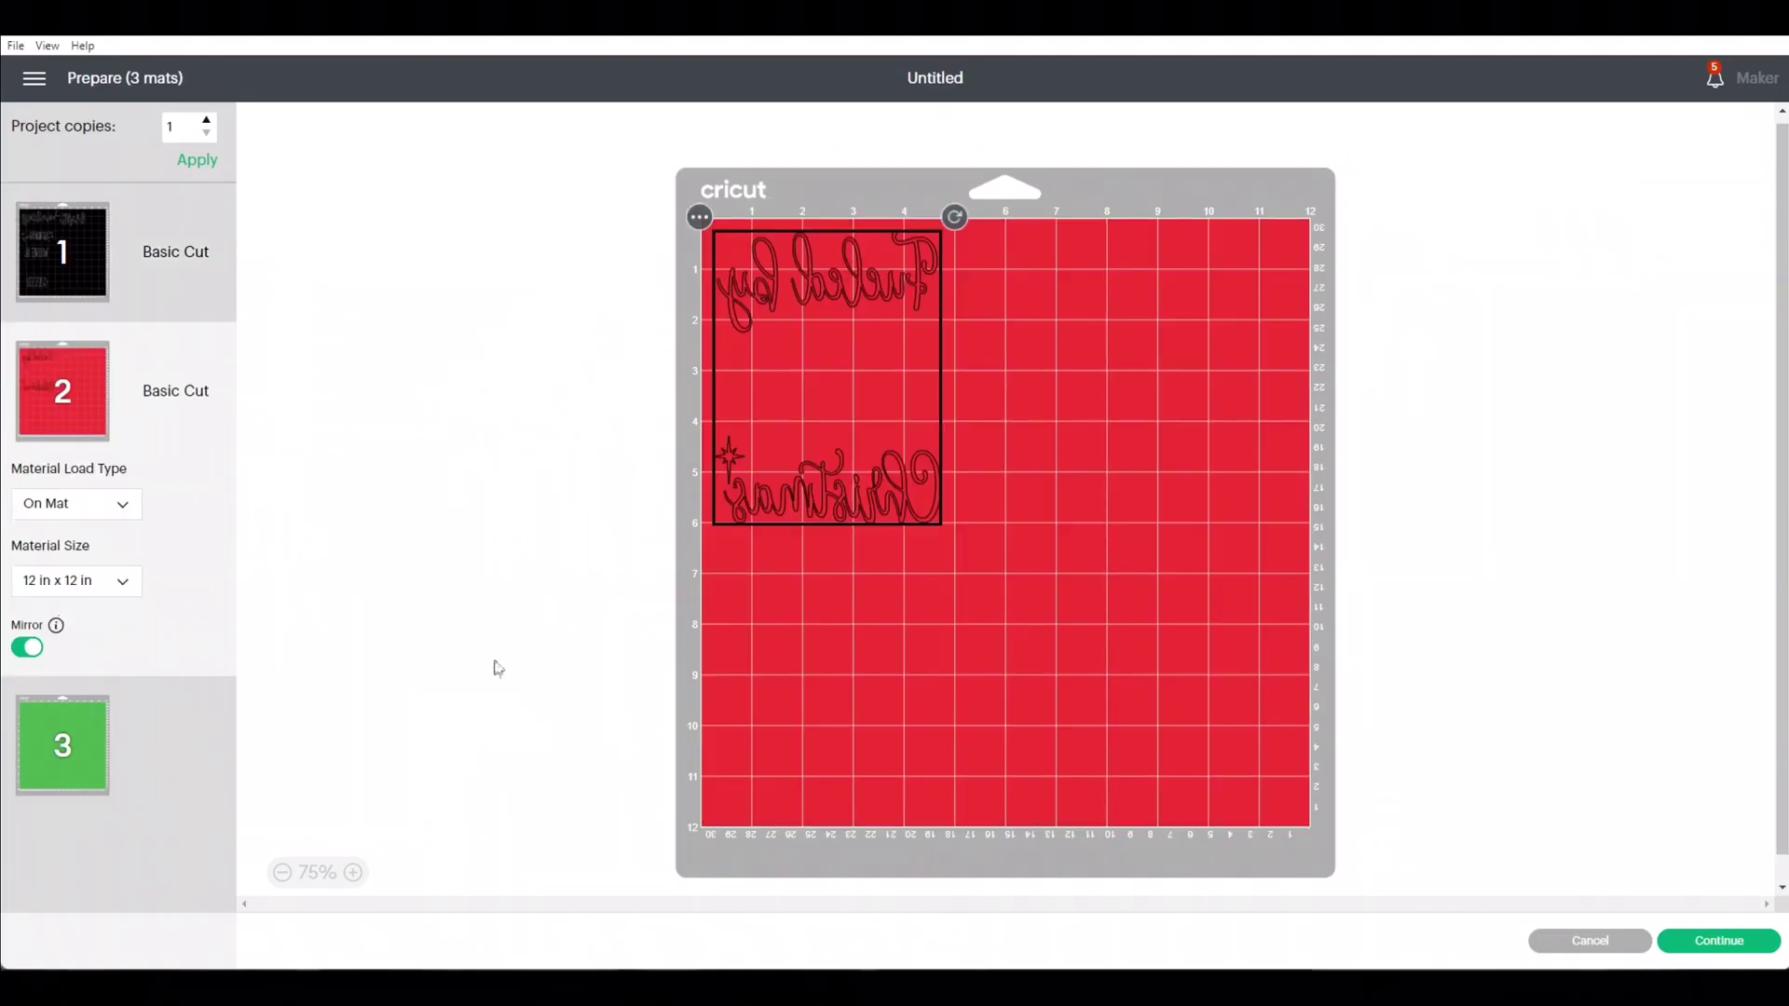
Step: Move the "Fueled by" and "Christmas" group from the red mat to the black mat
{"action": "left_click", "coordinate": [700, 218]}
{"action": "left_click", "coordinate": [695, 257]}
{"action": "left_click", "coordinate": [667, 295]}
{"action": "left_click", "coordinate": [1271, 402]}
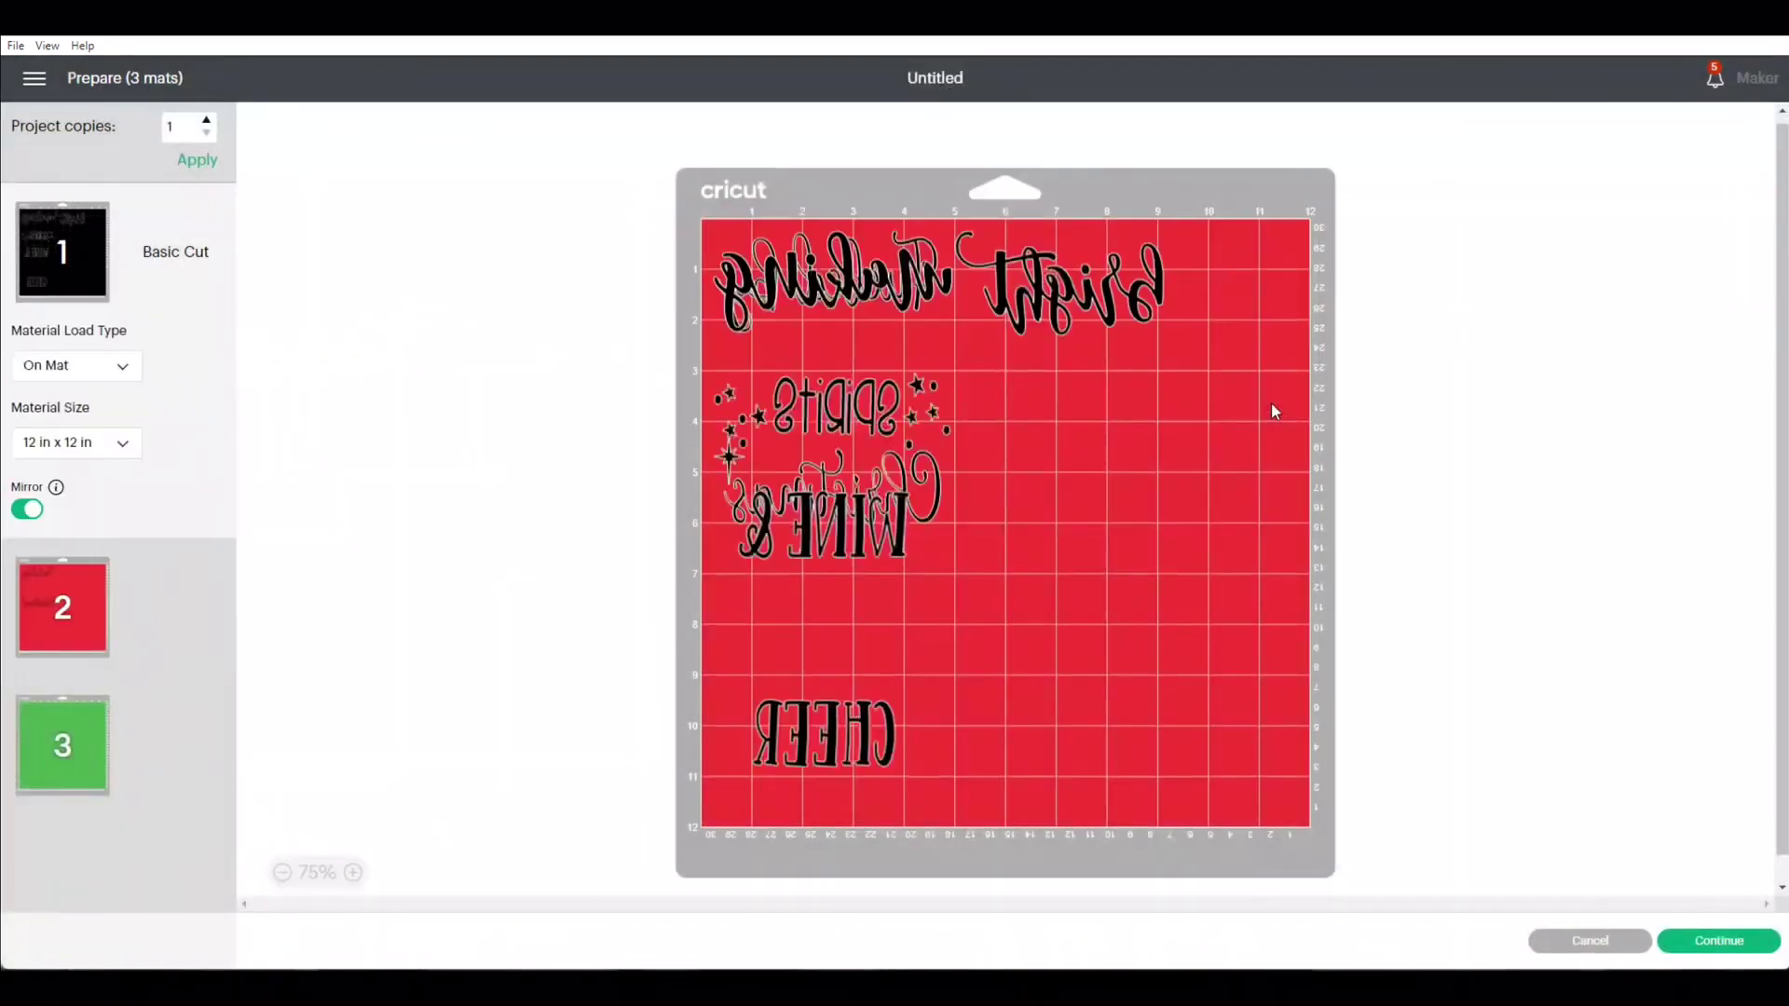
Step: Space out the black mat's designs without overlaps, with "Fueled by" and "Christmas" in the mat's lower right and "SPIRITS" between "making" and "WINE &"
{"action": "left_click_drag", "start_coordinate": [839, 401], "coordinate": [804, 428]}
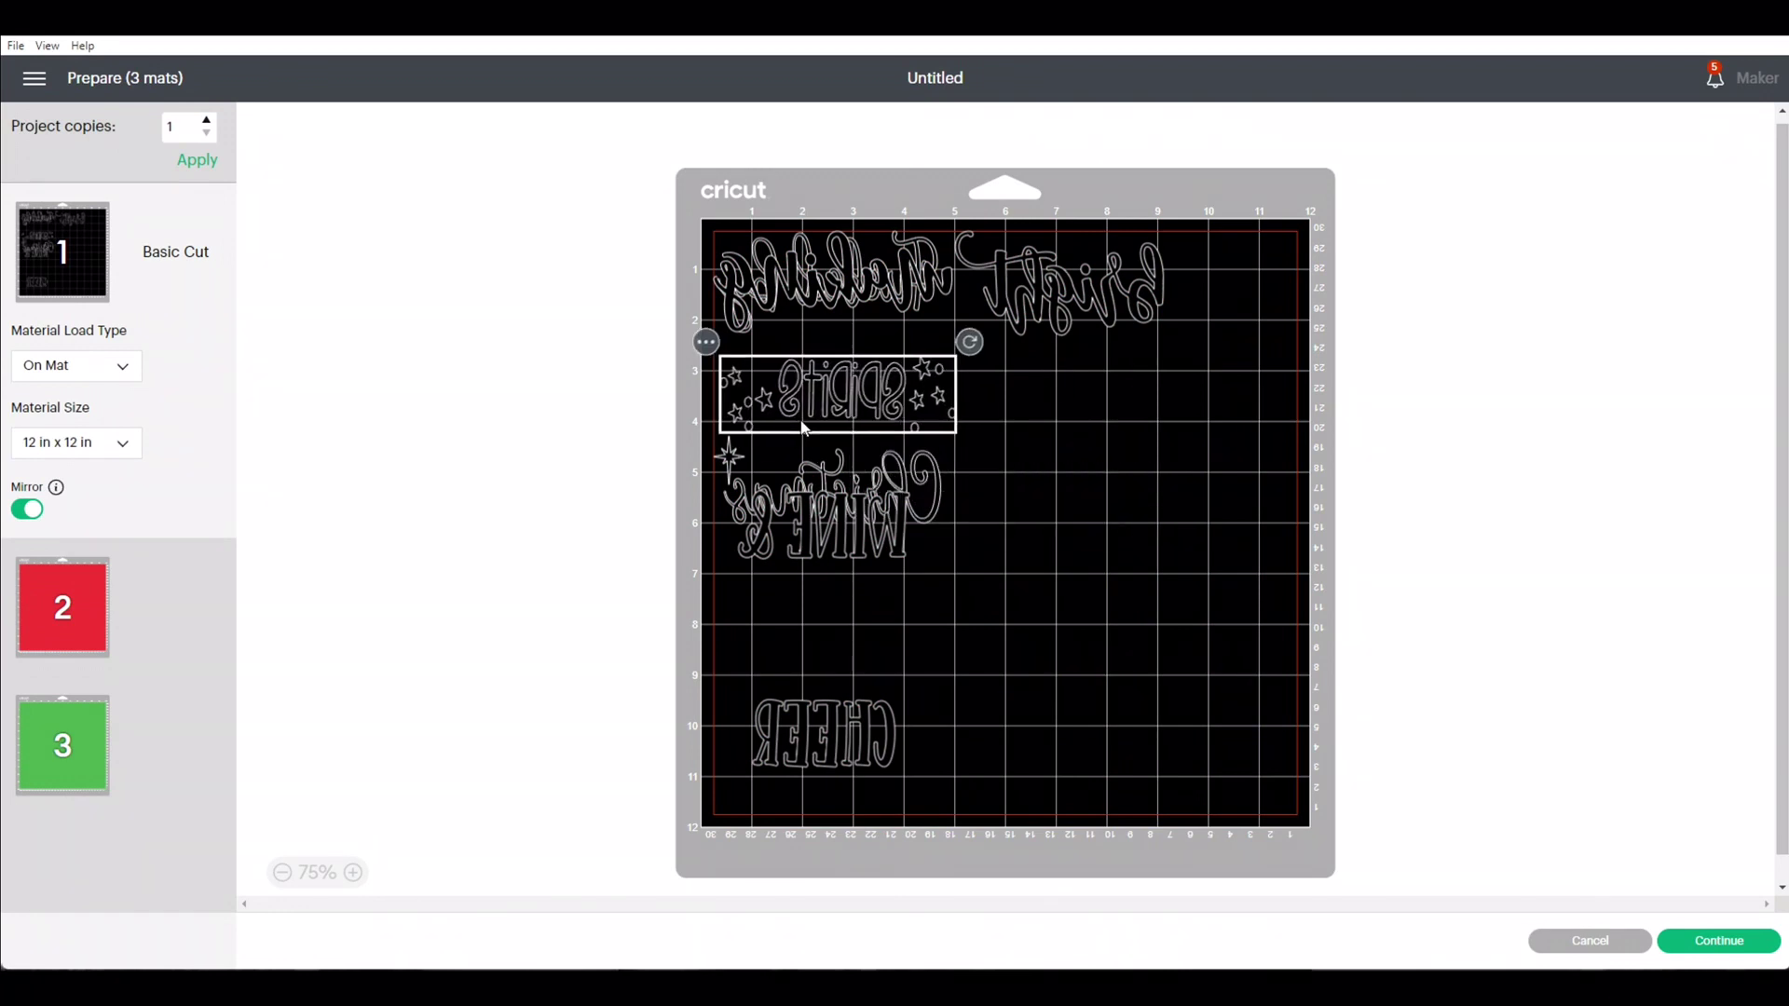
{"action": "left_click_drag", "start_coordinate": [819, 527], "coordinate": [806, 561]}
{"action": "left_click", "coordinate": [880, 291]}
{"action": "left_click_drag", "start_coordinate": [881, 291], "coordinate": [1256, 678]}
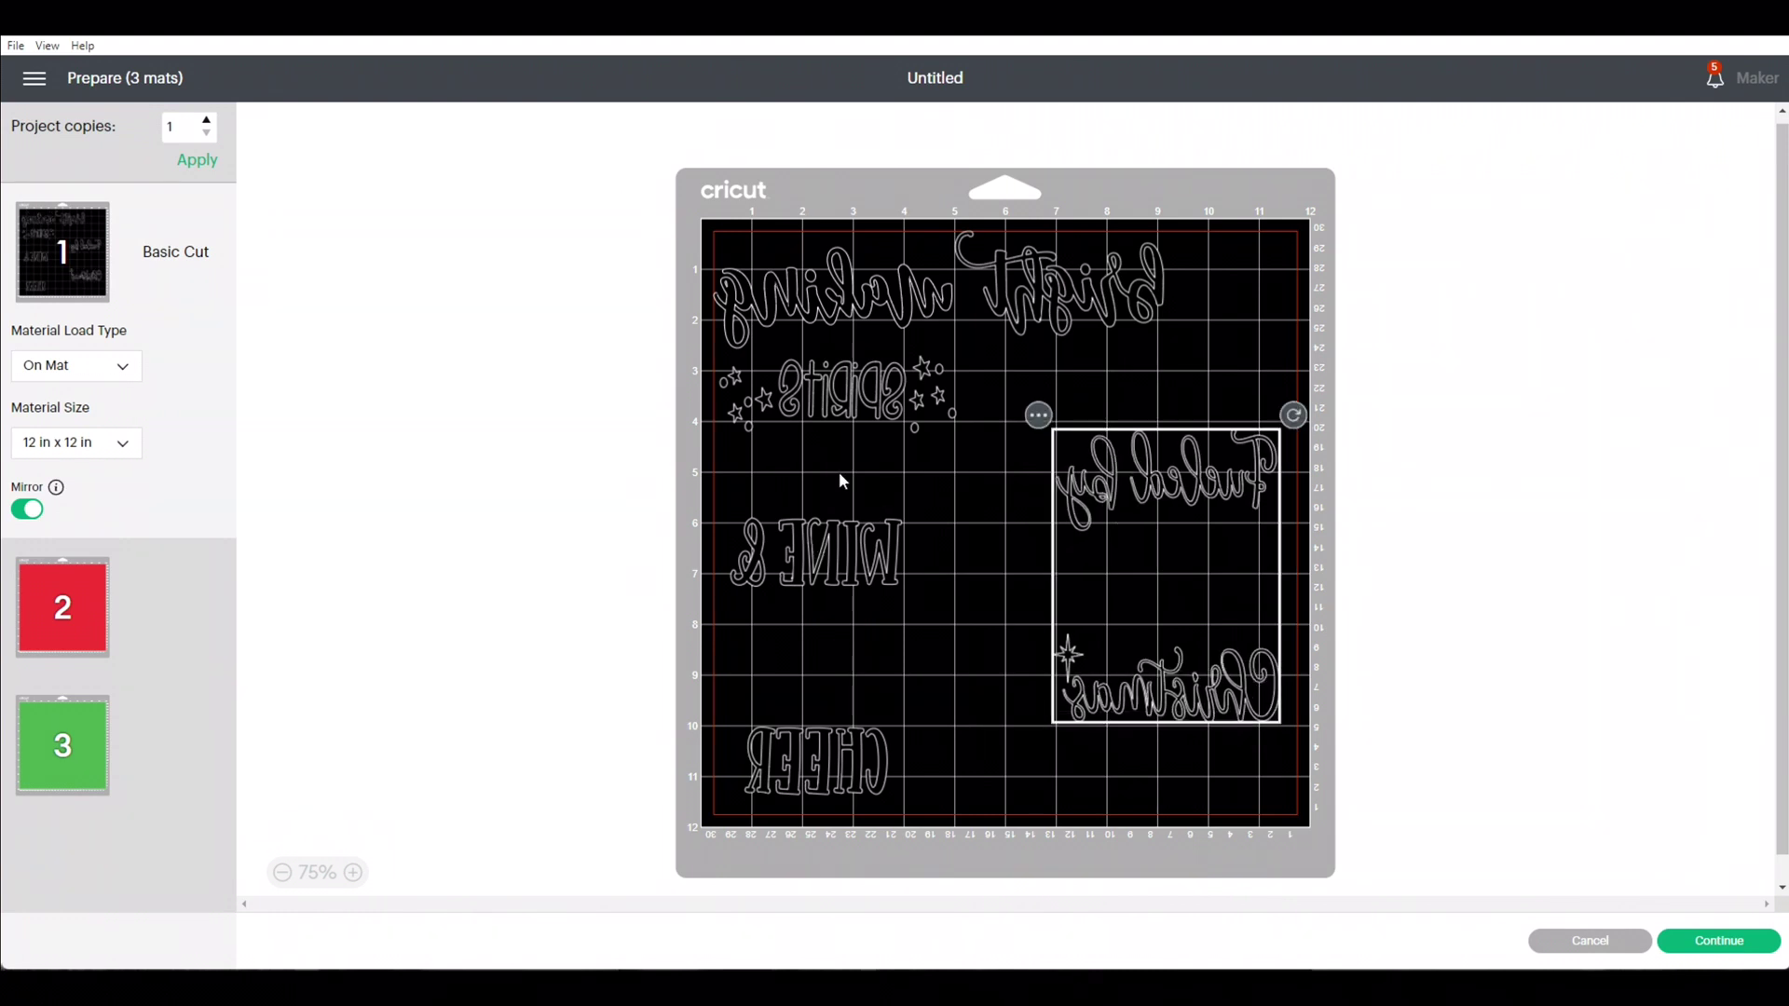
{"action": "left_click", "coordinate": [844, 576]}
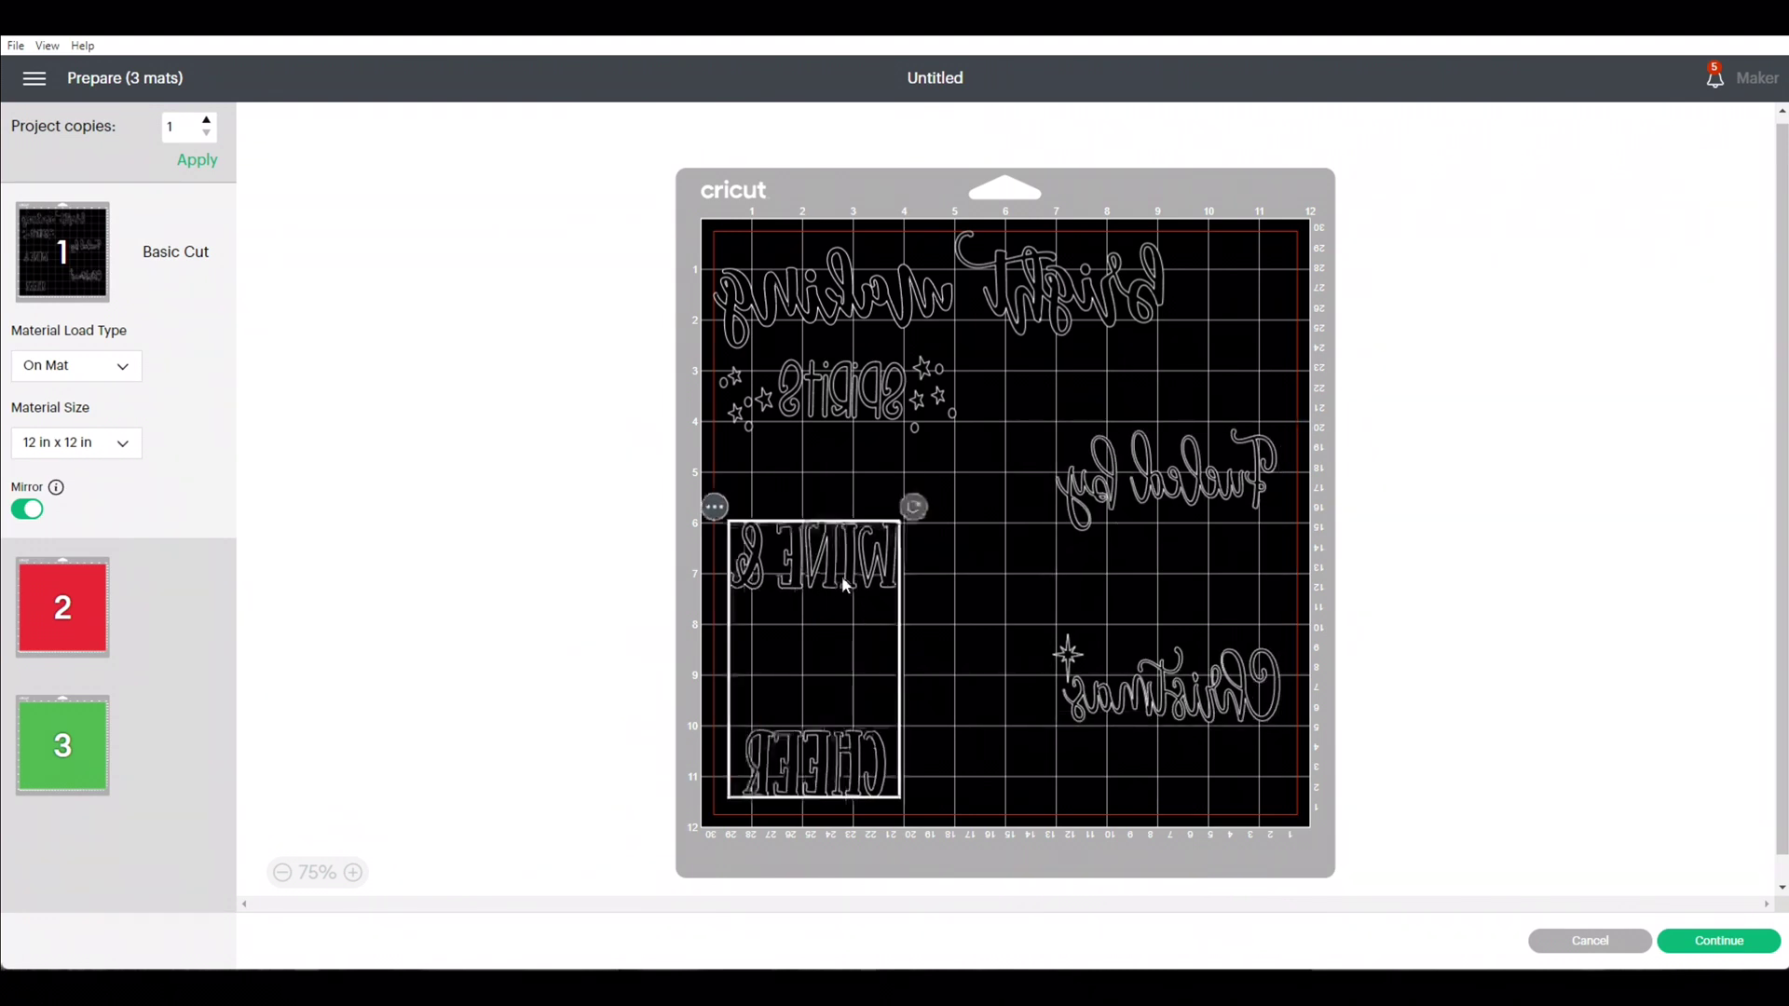
{"action": "left_click_drag", "start_coordinate": [862, 391], "coordinate": [857, 429]}
{"action": "left_click", "coordinate": [872, 332]}
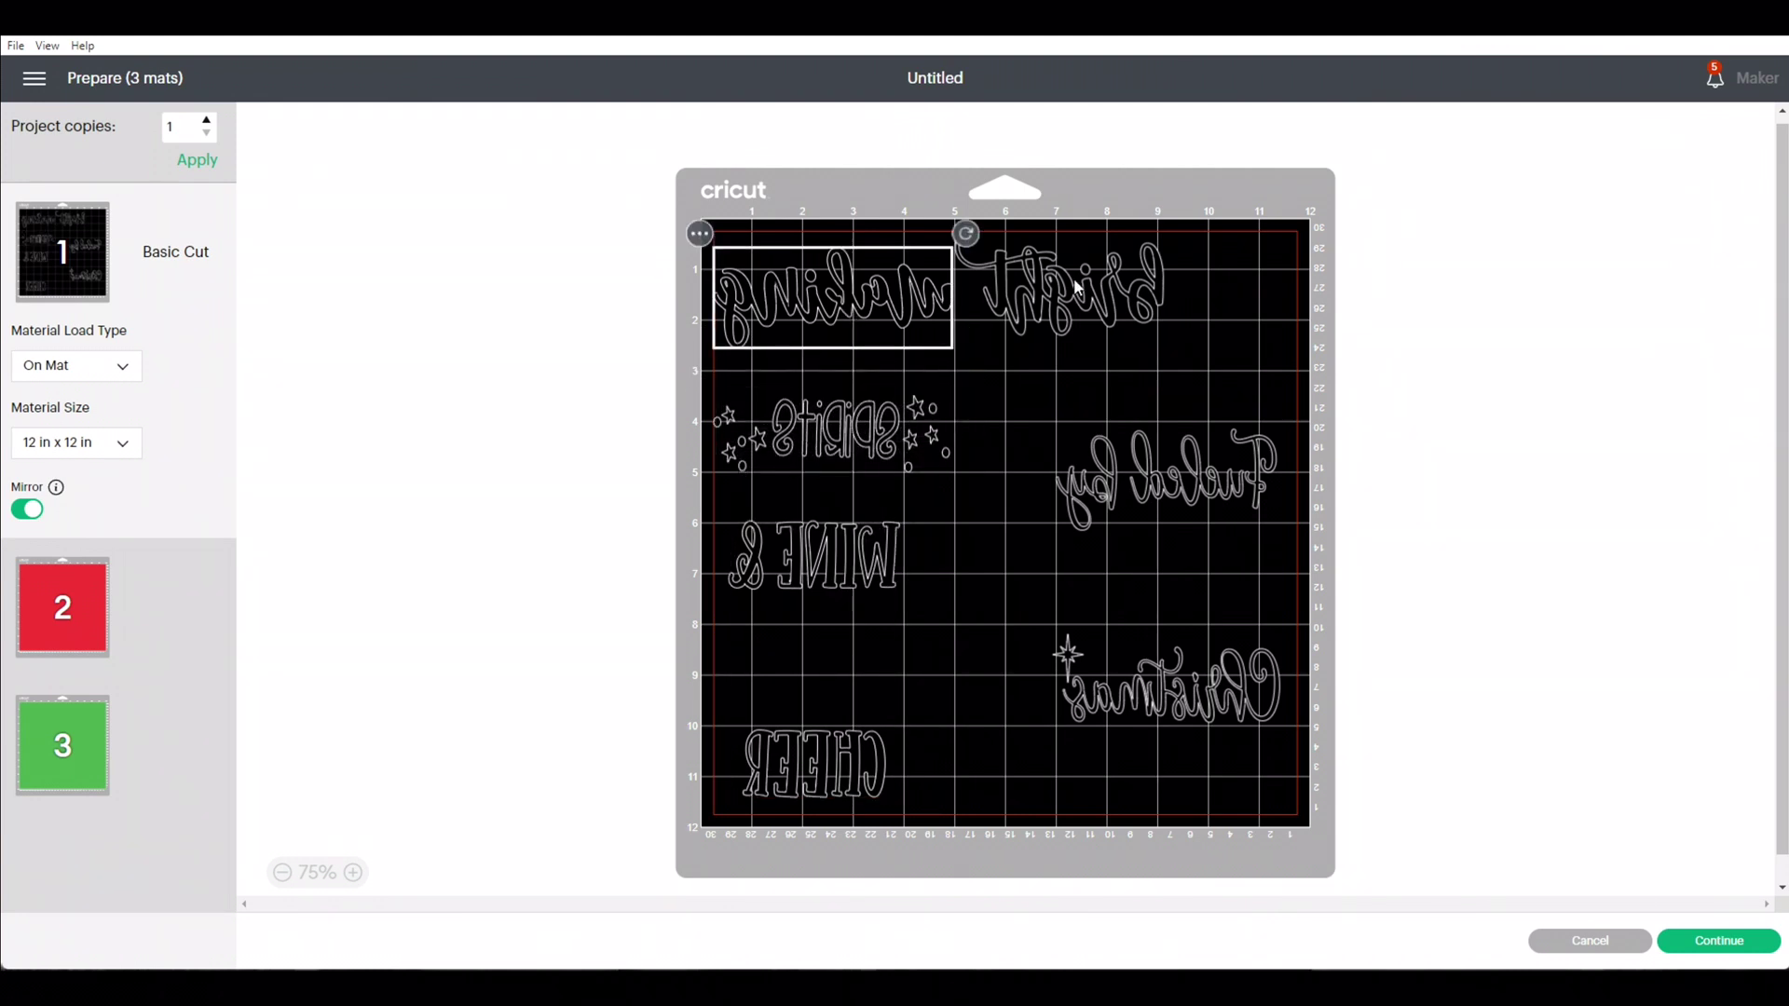
{"action": "left_click", "coordinate": [866, 305]}
{"action": "left_click", "coordinate": [1187, 493]}
{"action": "left_click", "coordinate": [1100, 305]}
{"action": "left_click", "coordinate": [1067, 290]}
{"action": "left_click", "coordinate": [885, 316]}
{"action": "left_click", "coordinate": [1047, 300]}
{"action": "left_click", "coordinate": [1047, 300]}
{"action": "left_click", "coordinate": [897, 296]}
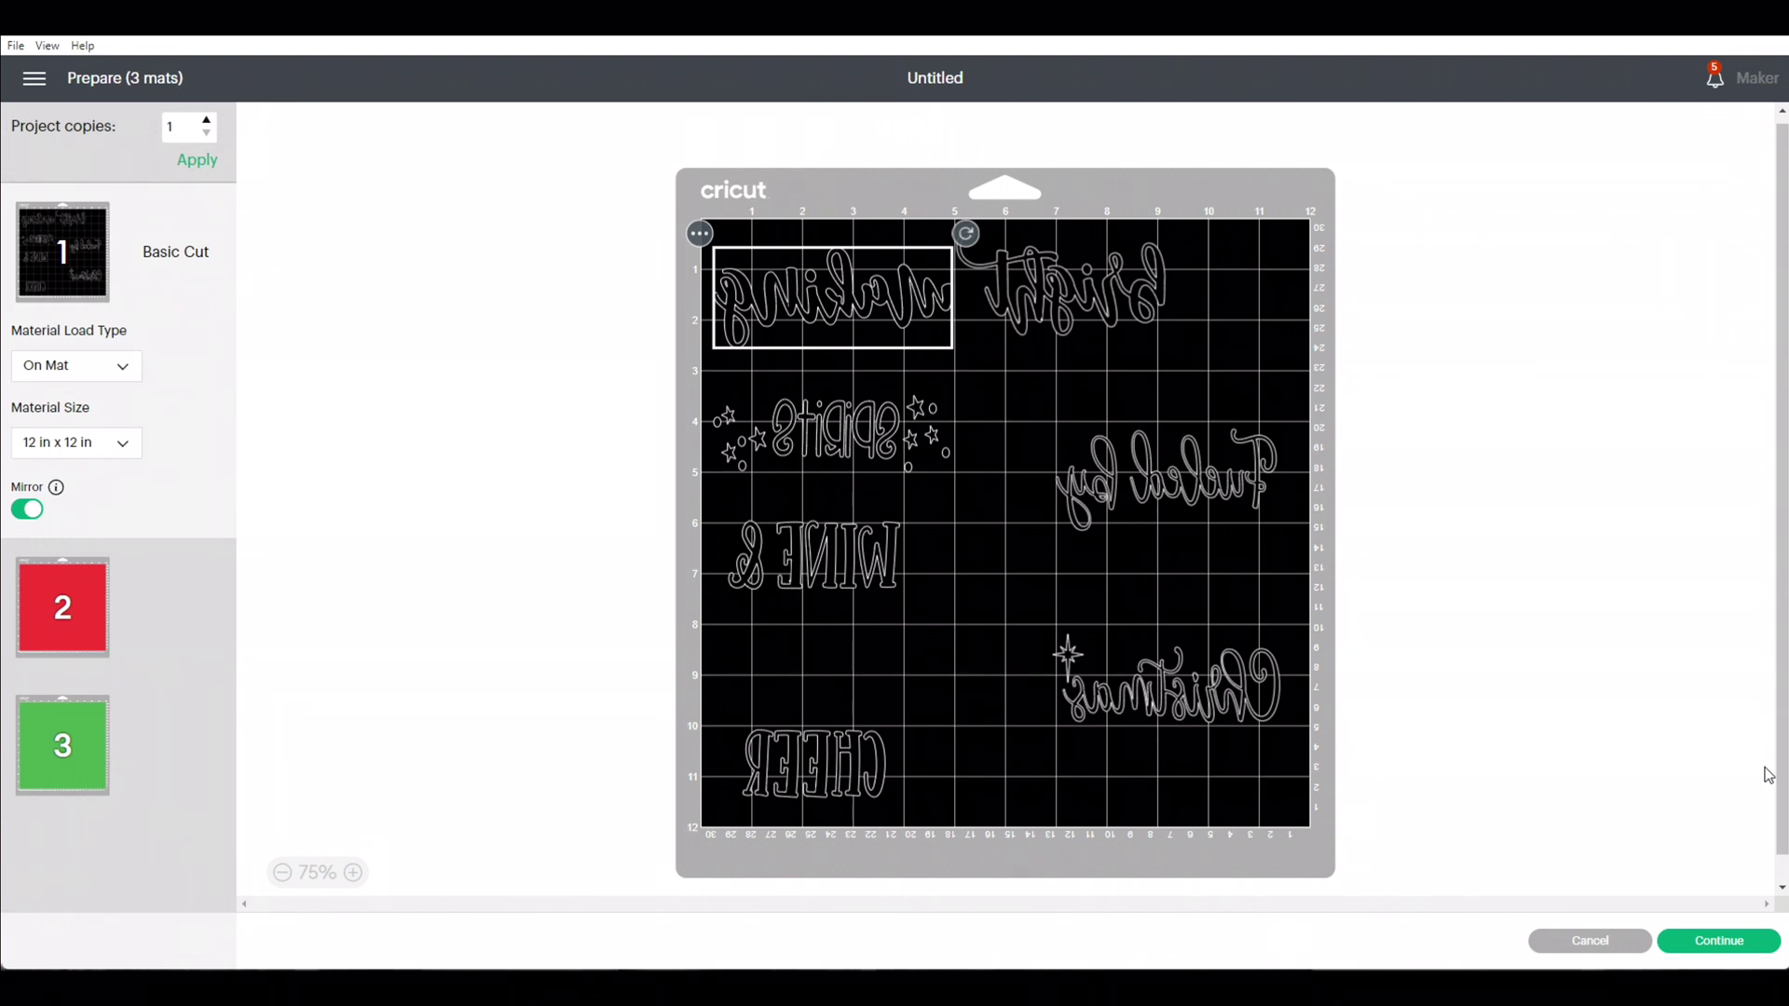
Step: Continue to the cutting setup and set the base material to Infusible Ink Transfer Sheet
{"action": "left_click", "coordinate": [1718, 949]}
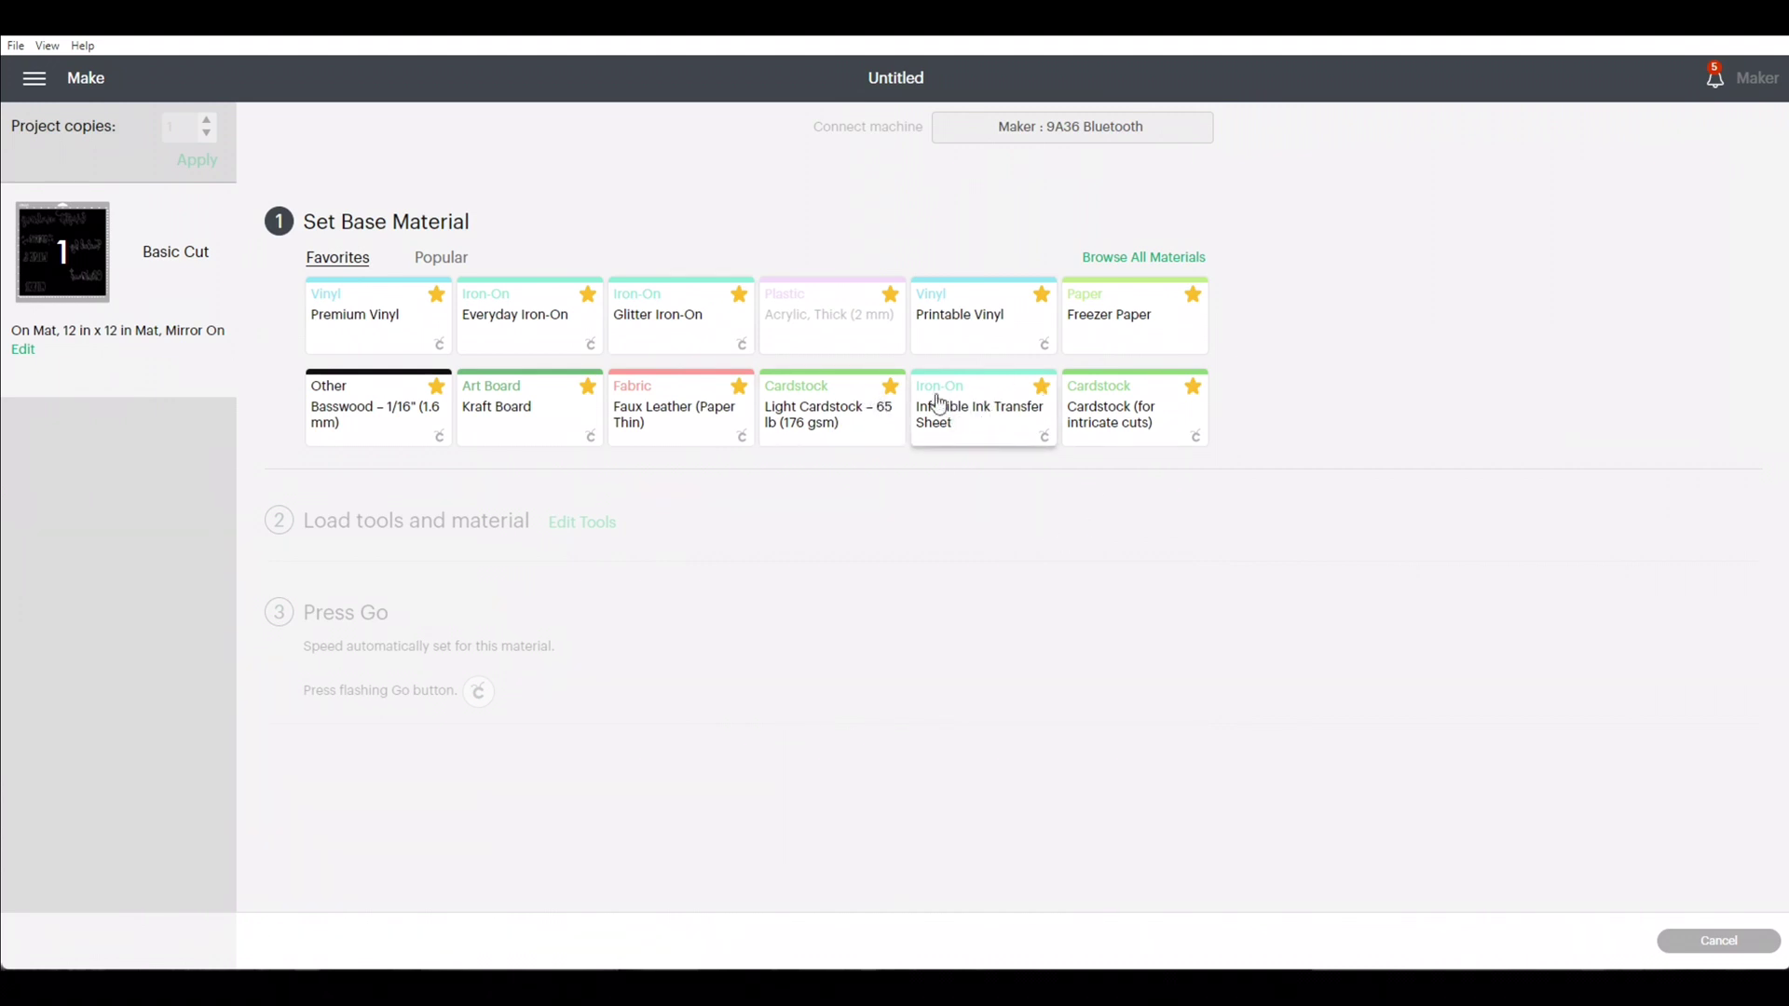
{"action": "left_click", "coordinate": [963, 427]}
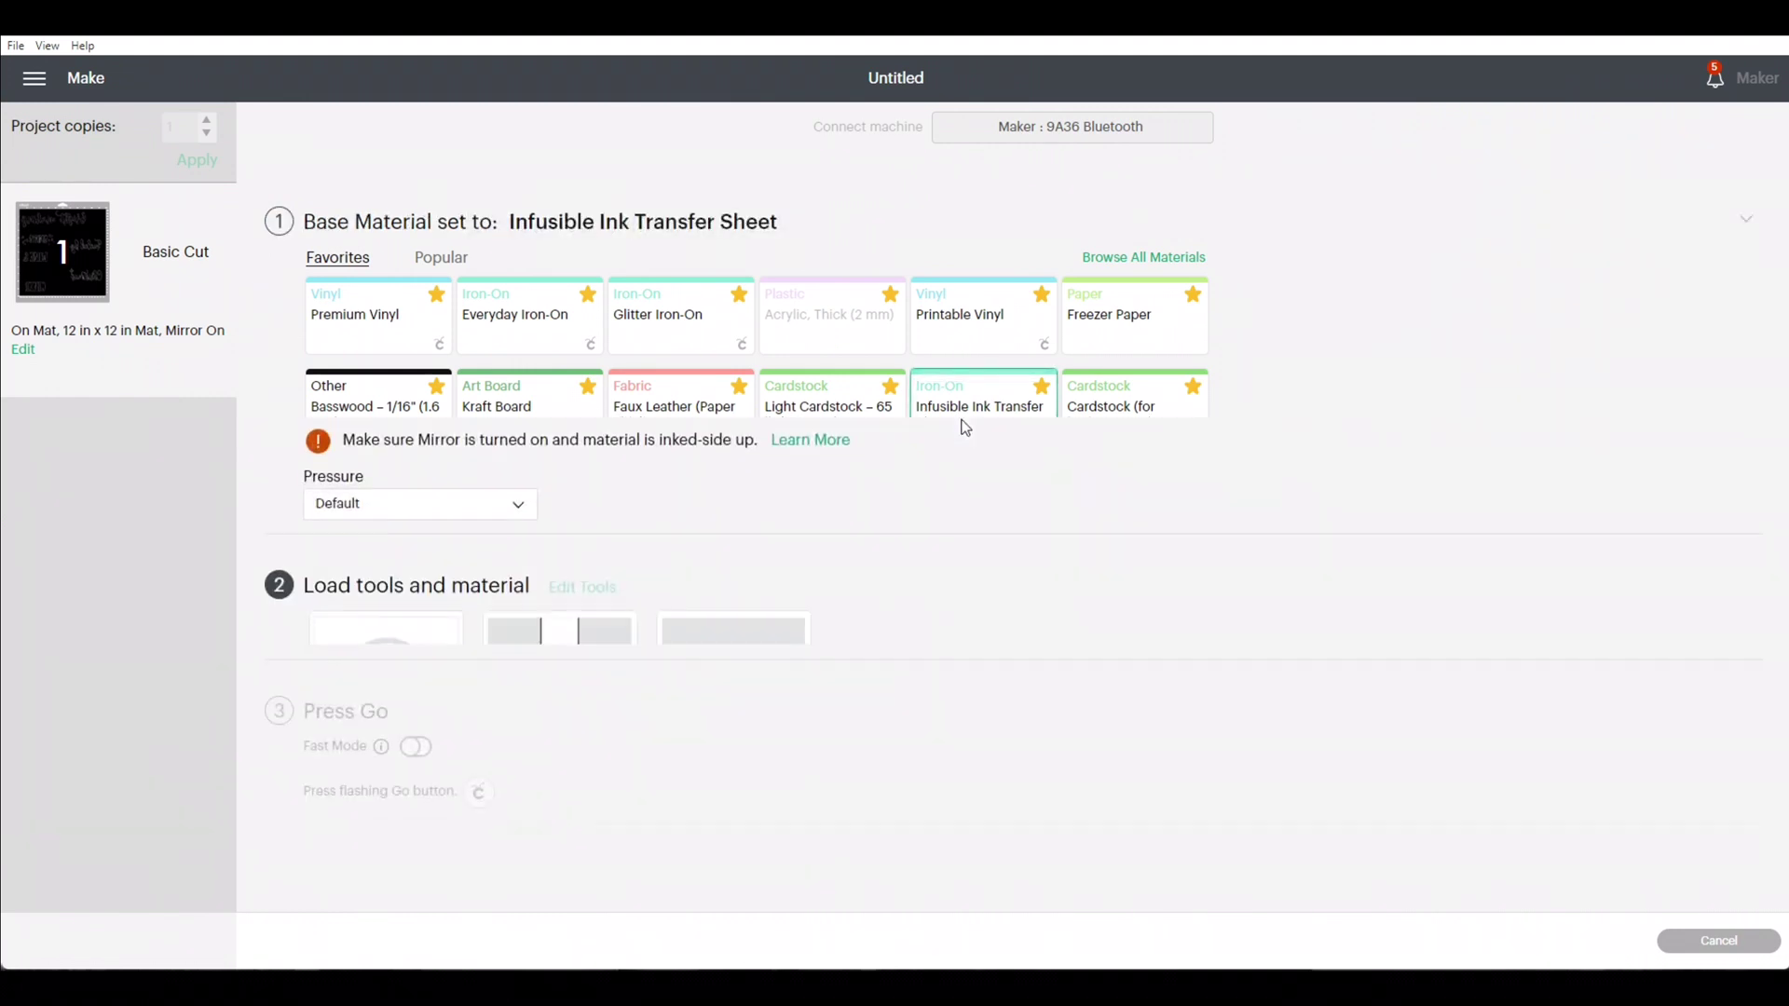